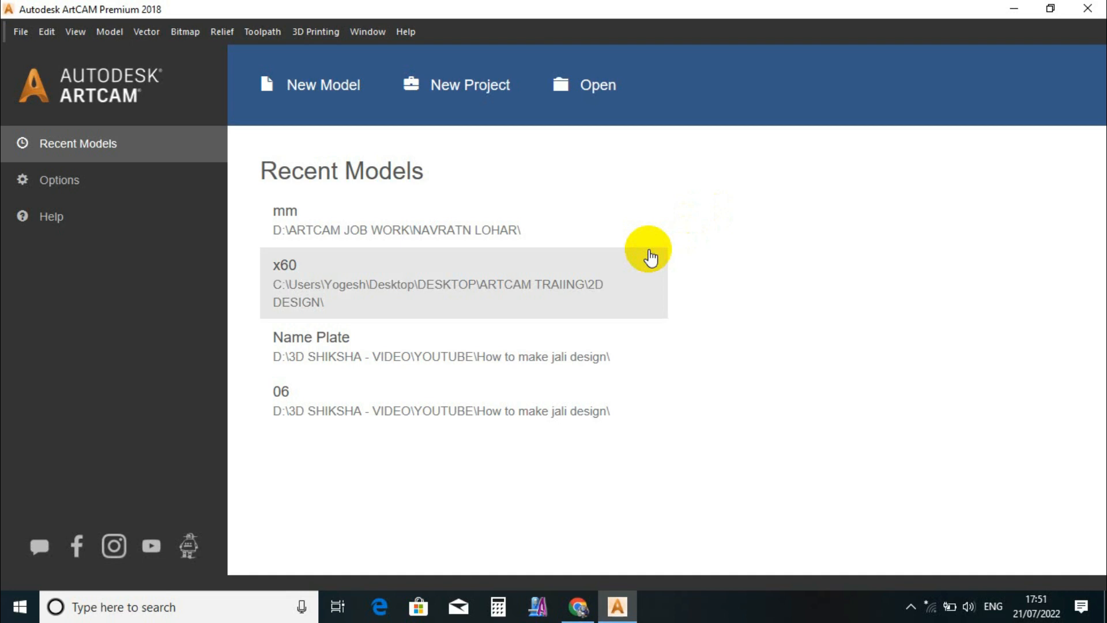
# - Start a new model with a width of 600 mm and a height of 200 mm
pyautogui.click(328, 102)
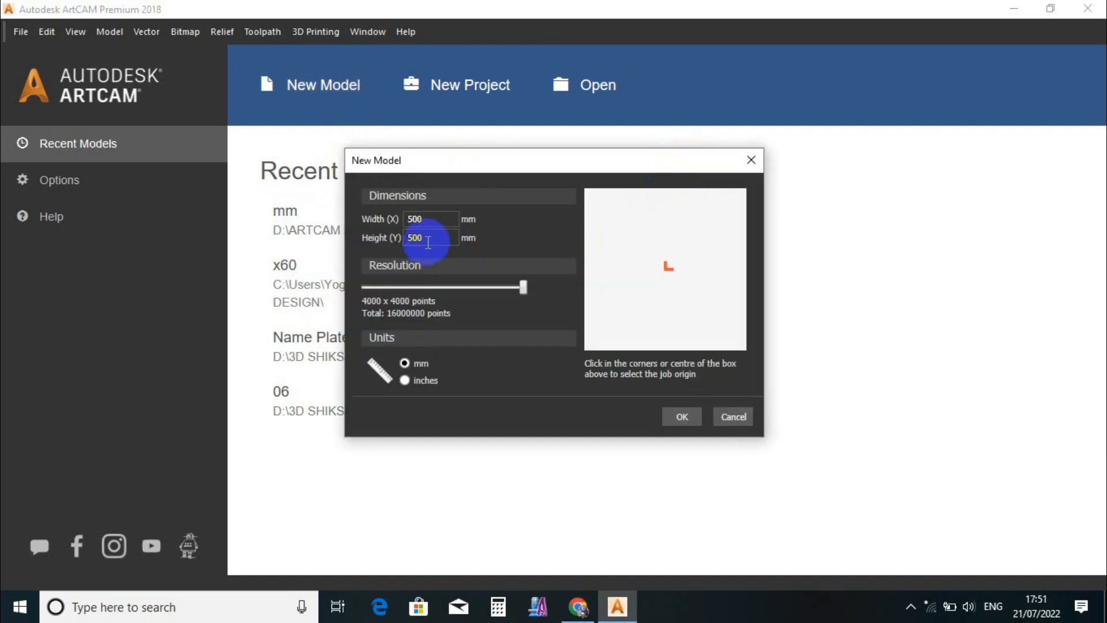
pyautogui.click(425, 220)
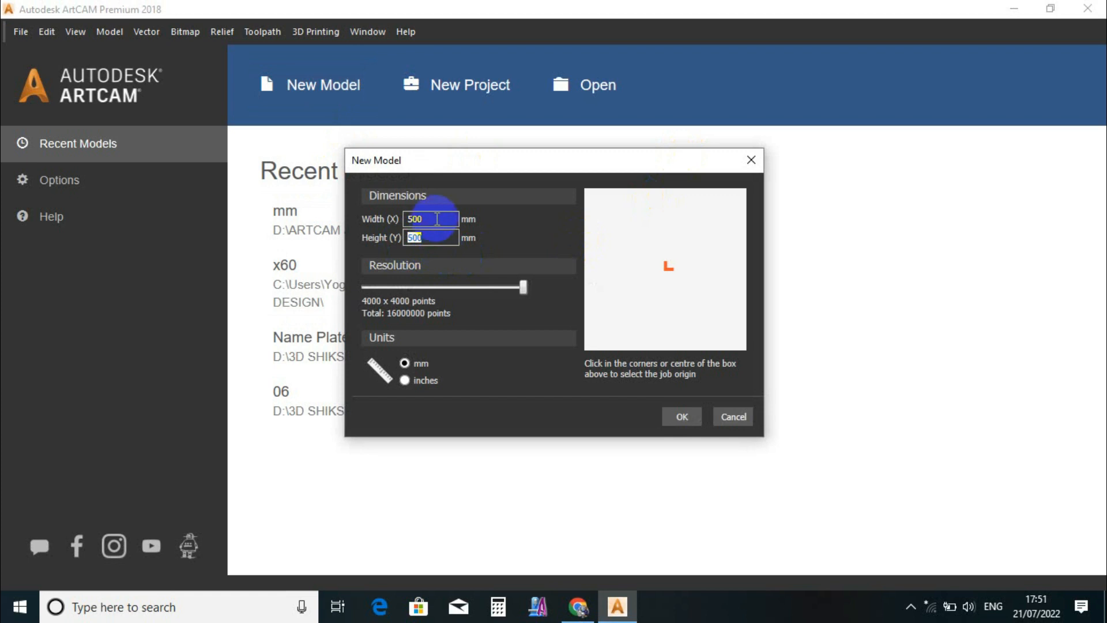
pyautogui.doubleClick(404, 229)
pyautogui.write('6.')
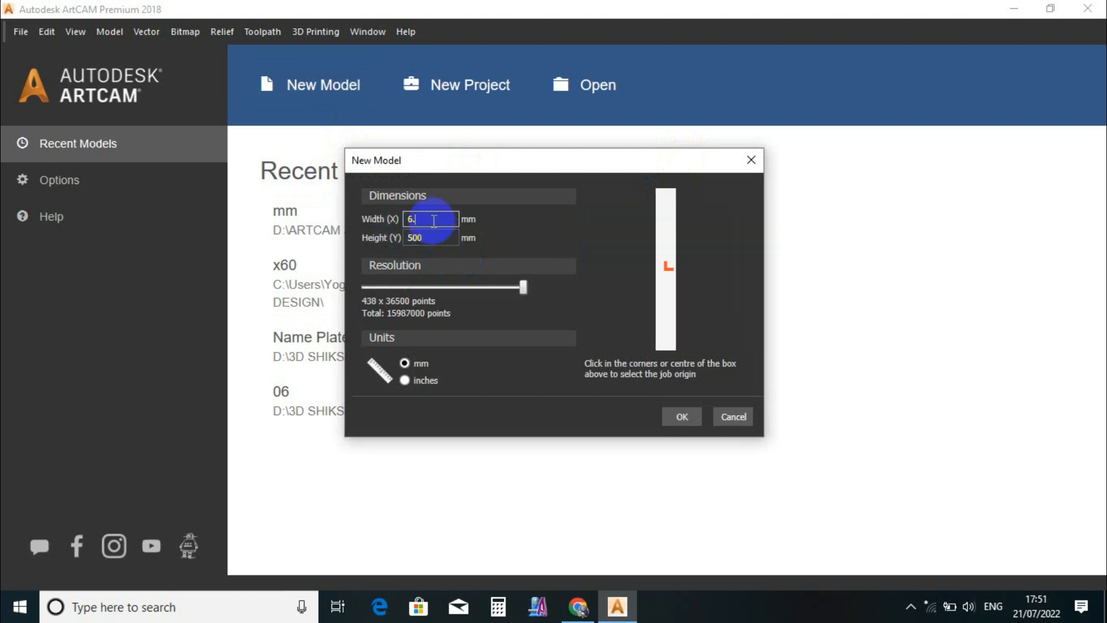
pyautogui.doubleClick(397, 229)
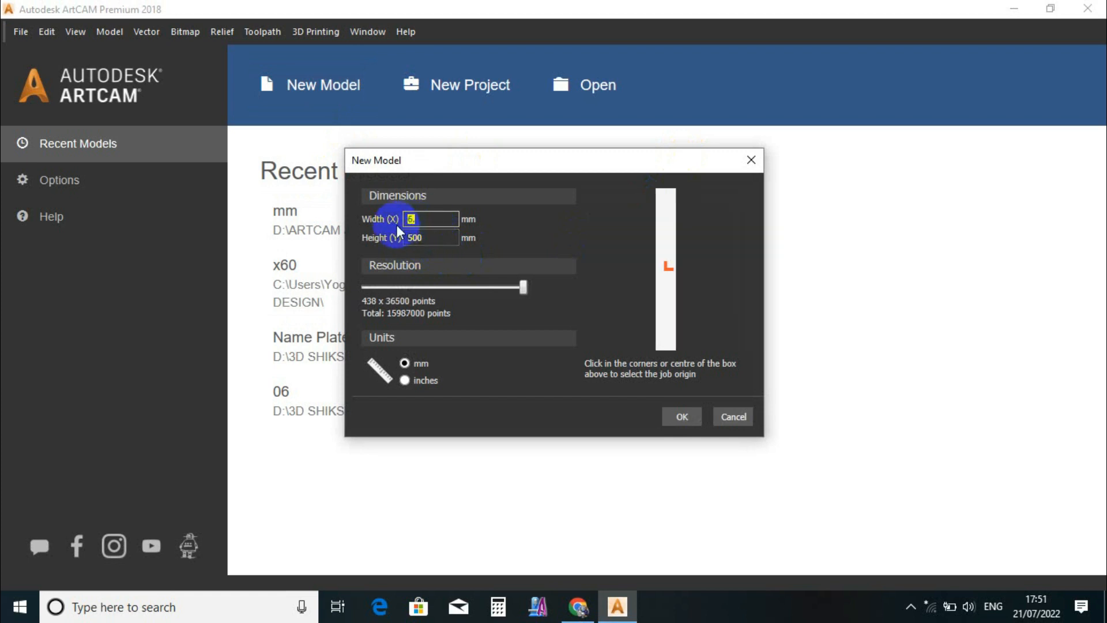
pyautogui.write('600')
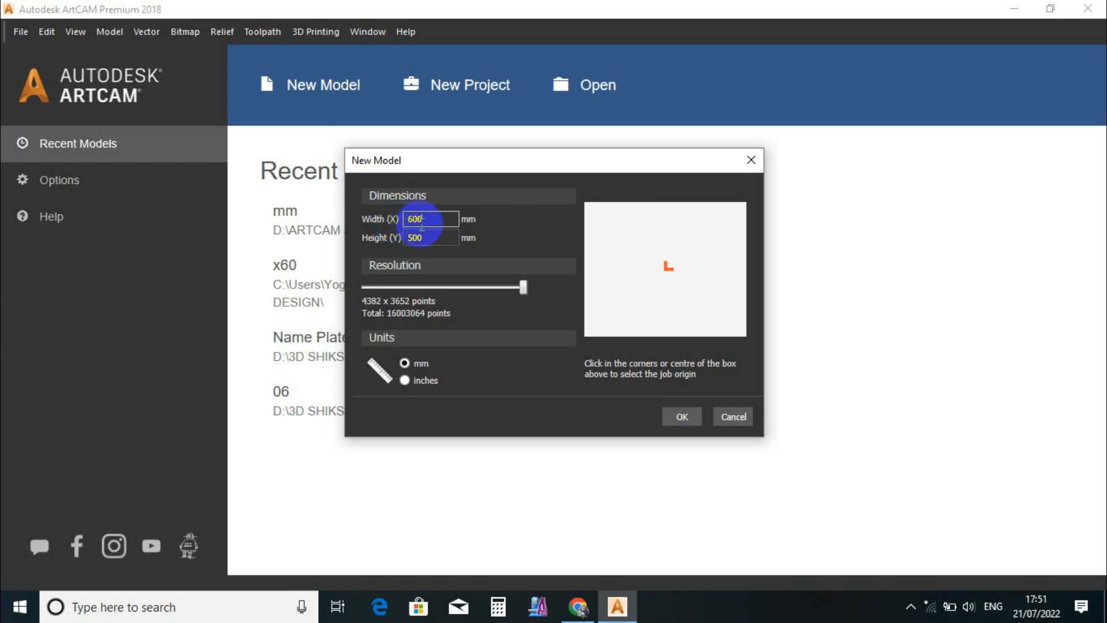
pyautogui.doubleClick(388, 250)
pyautogui.write('300')
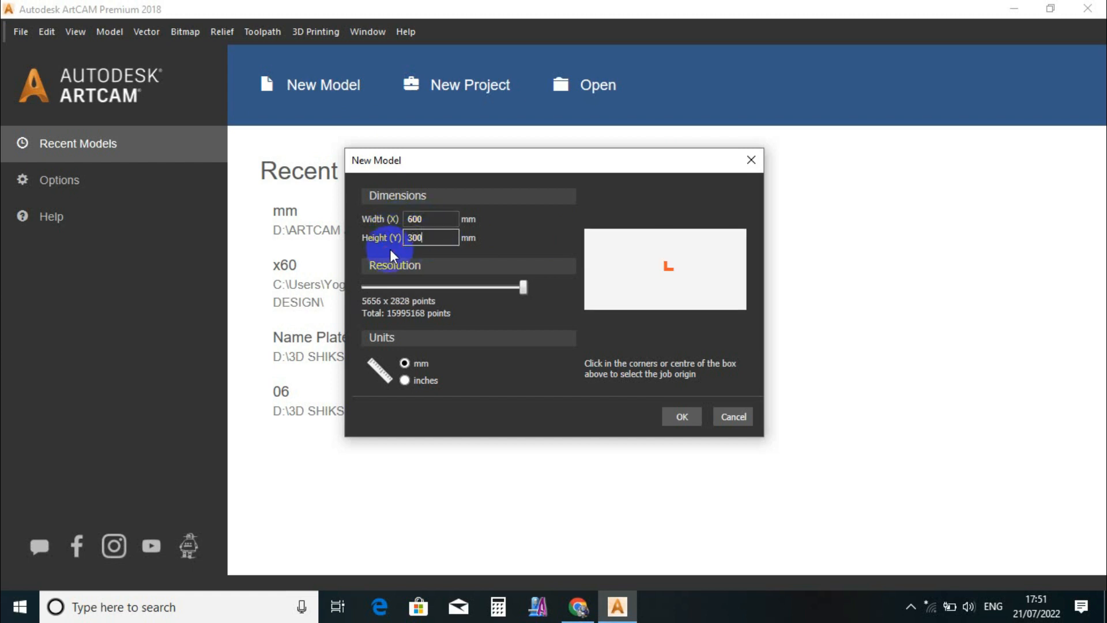
pyautogui.write('250')
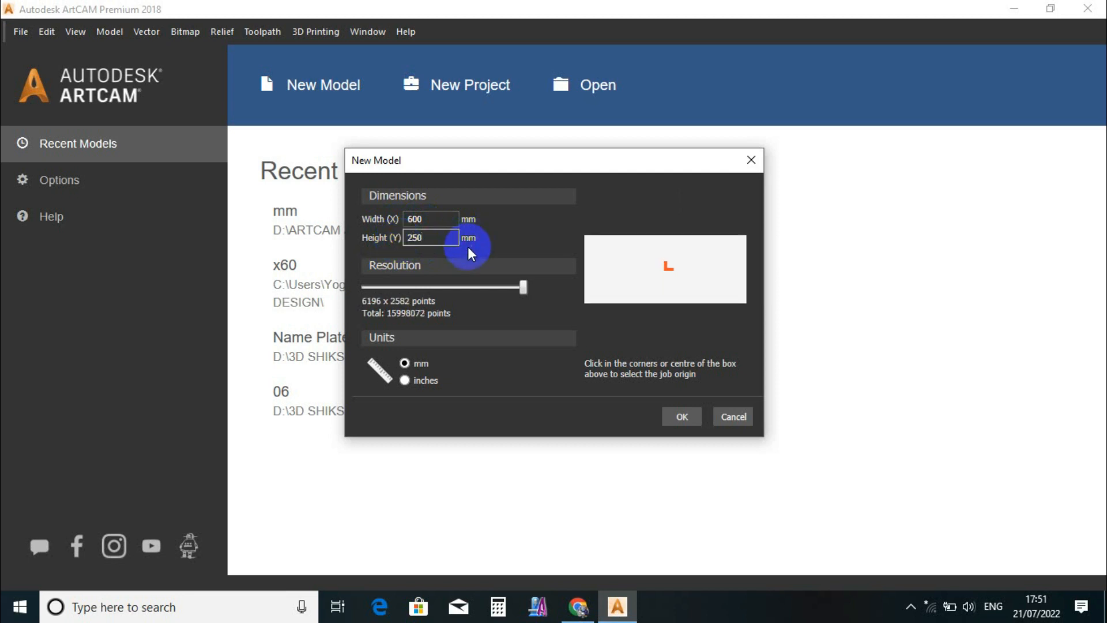
pyautogui.click(415, 237)
pyautogui.write('200')
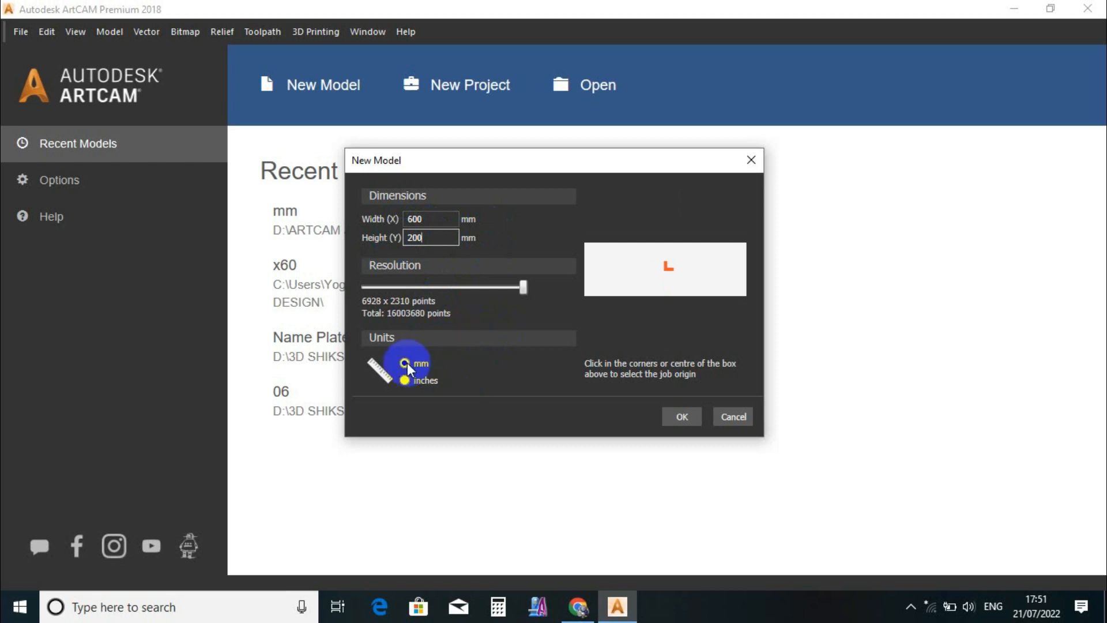
# - Place the job origin at the model's lower-left corner and create the model
pyautogui.click(587, 293)
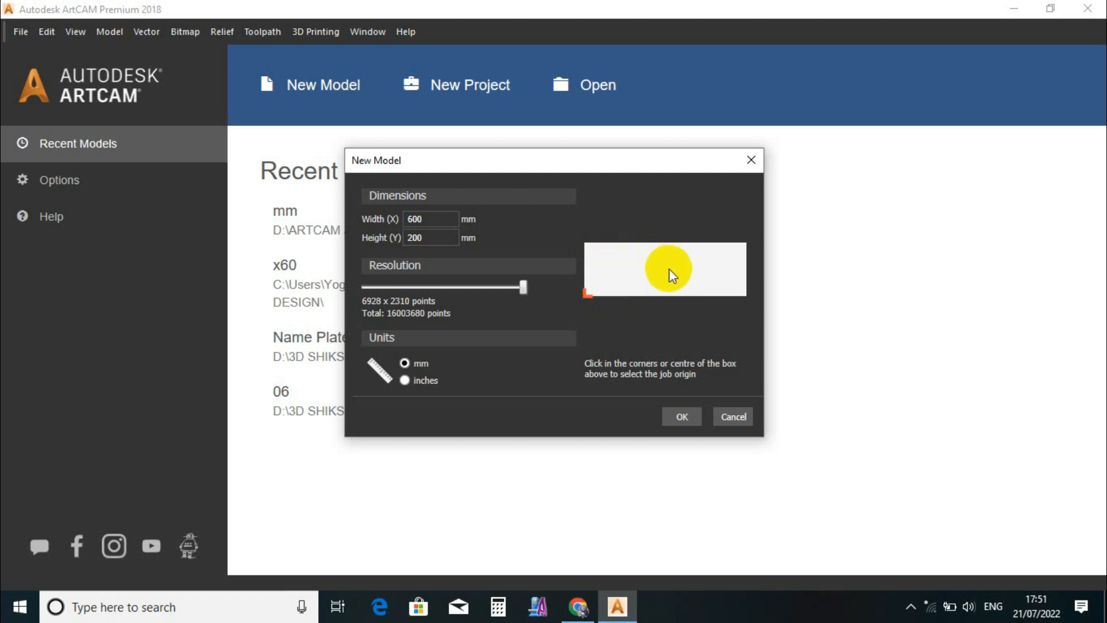
pyautogui.click(588, 291)
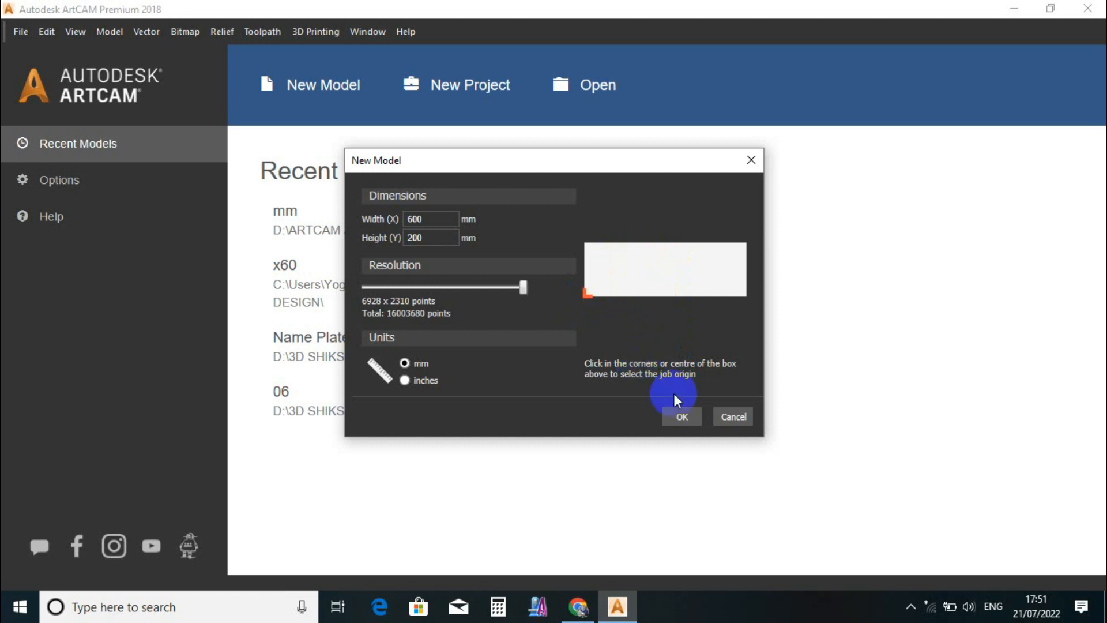
pyautogui.click(682, 417)
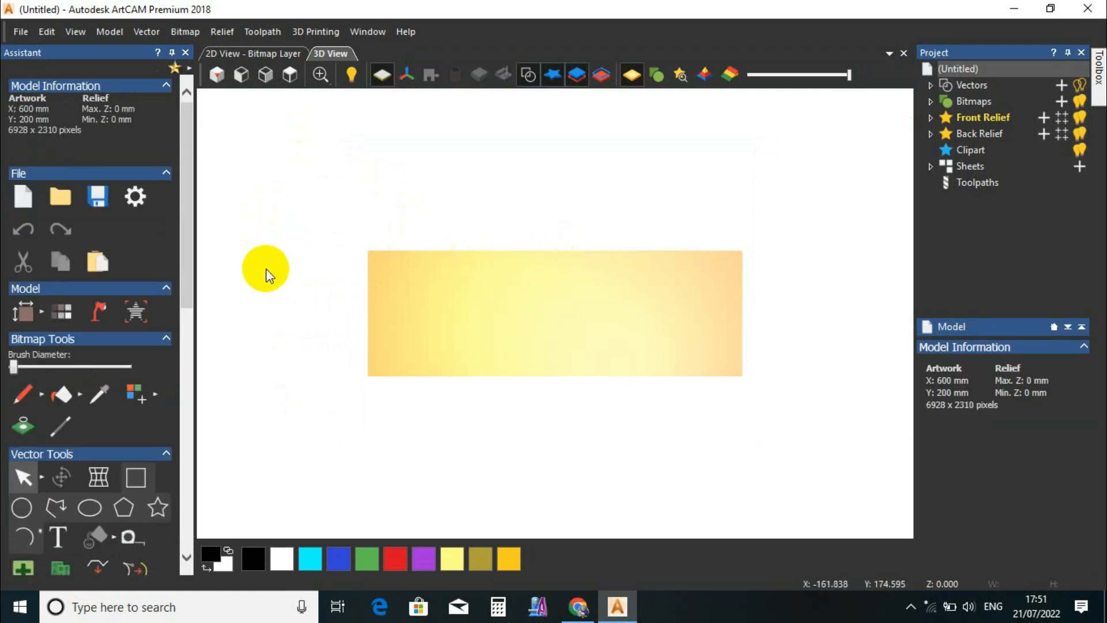
# - In the 2D view, create a 600 × 200 mm rectangle vector covering the whole artwork area, with square corners
pyautogui.click(261, 58)
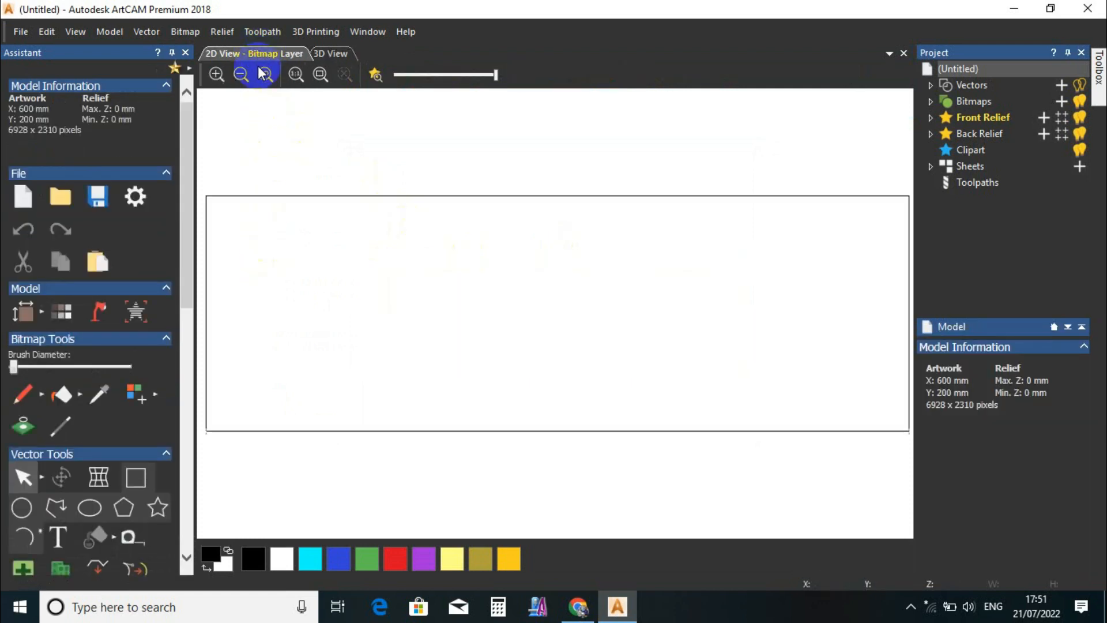
pyautogui.click(130, 482)
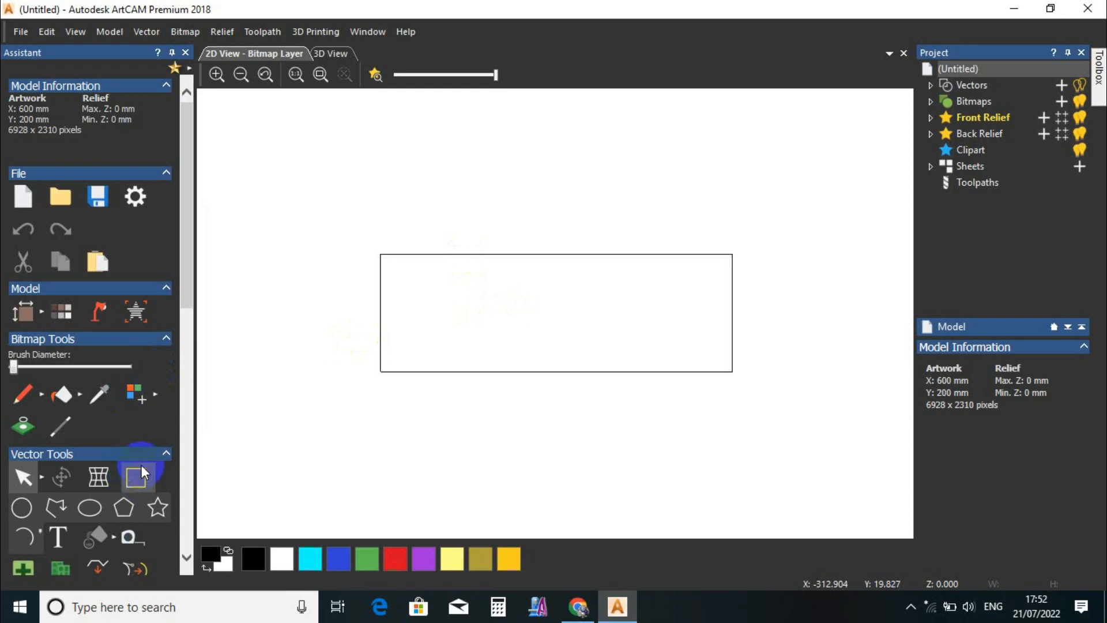
pyautogui.moveTo(381, 254); pyautogui.dragTo(732, 372)
pyautogui.click(597, 370)
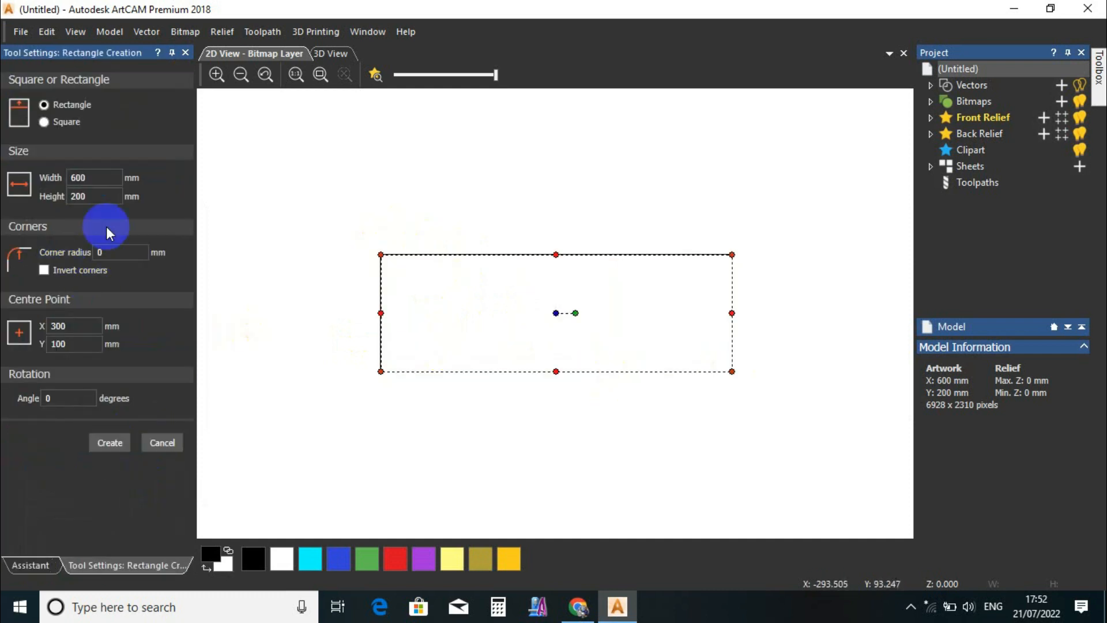
pyautogui.doubleClick(101, 177)
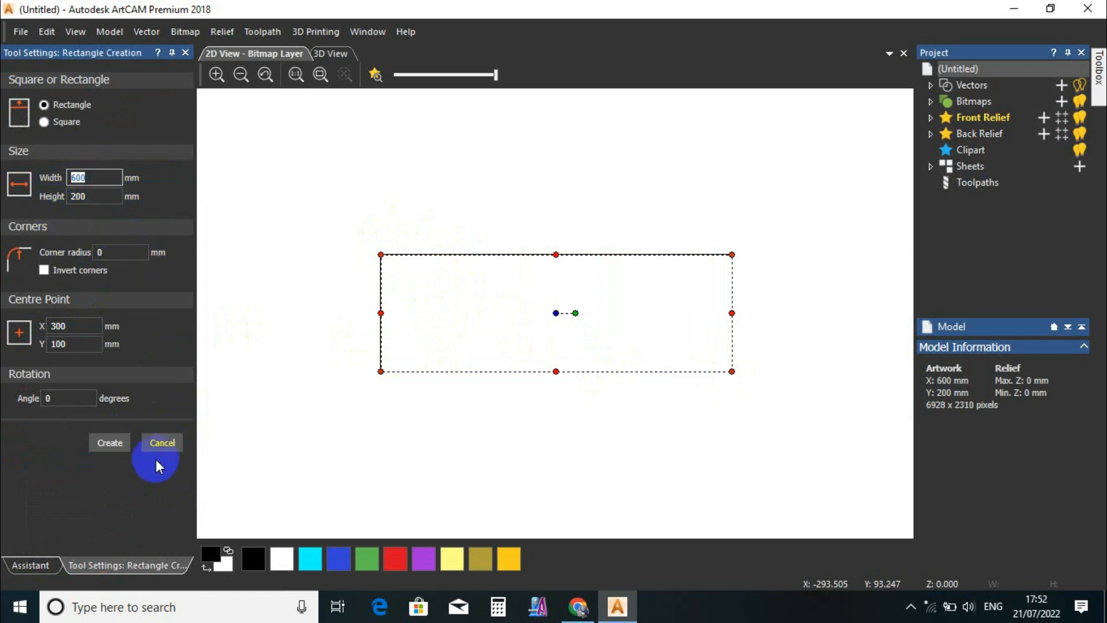
pyautogui.click(111, 446)
pyautogui.click(152, 444)
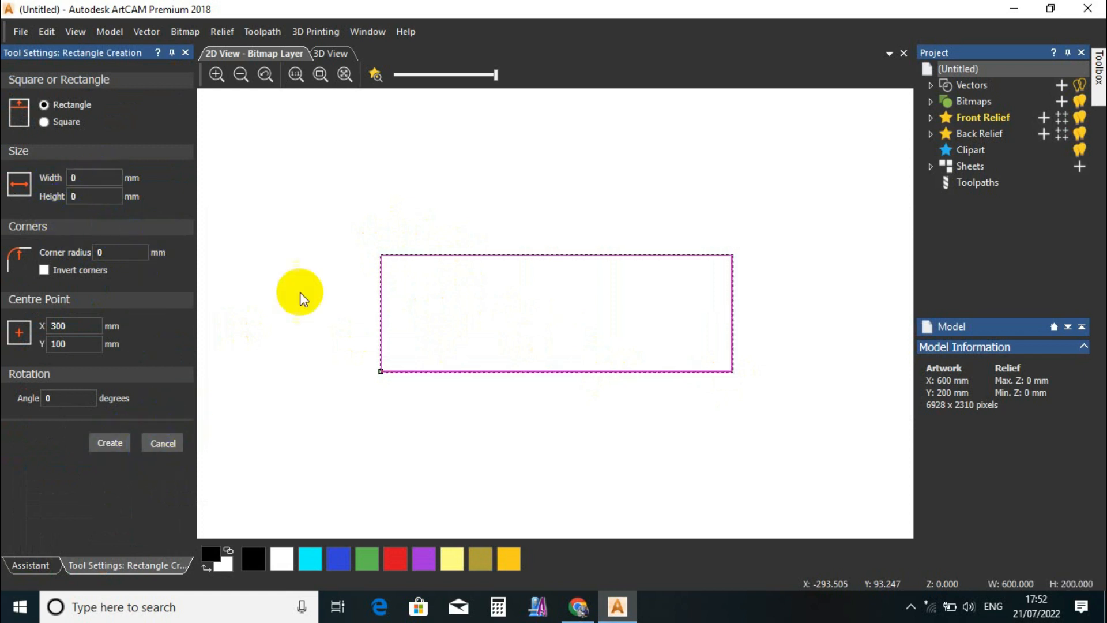
pyautogui.scroll(-3, 81, 421)
pyautogui.scroll(-2, 79, 421)
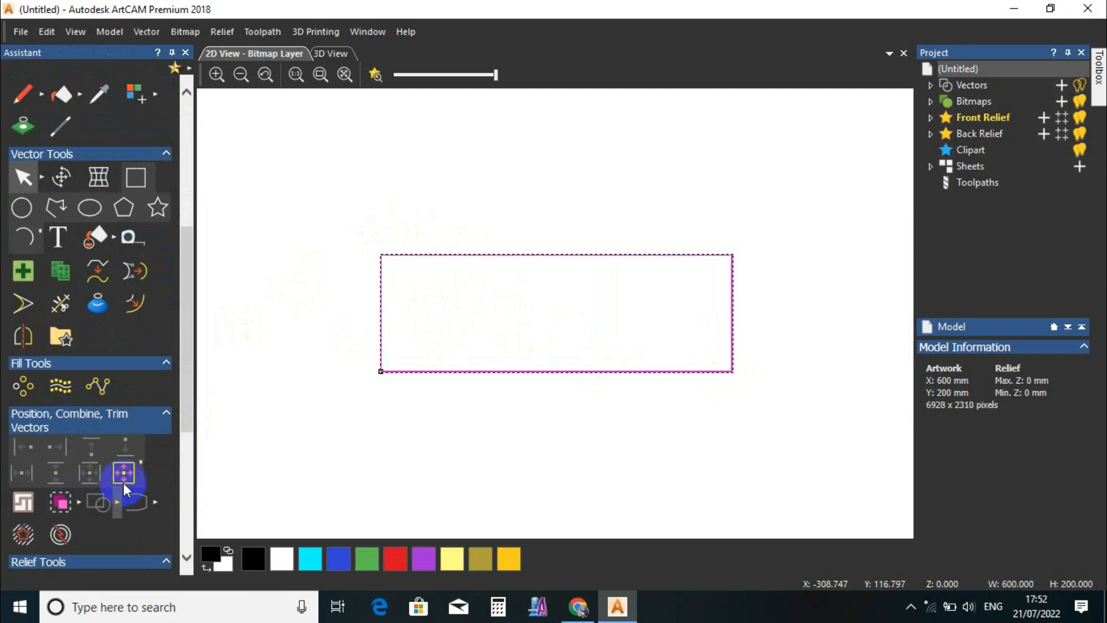
pyautogui.scroll(1, 518, 317)
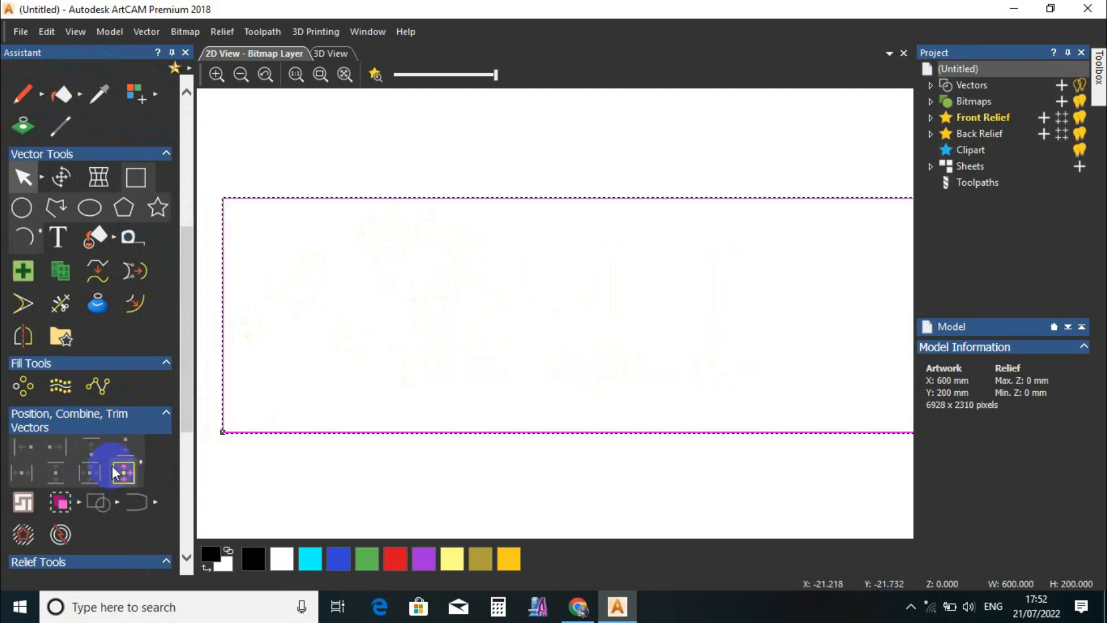
pyautogui.scroll(-1, 446, 278)
pyautogui.click(473, 189)
pyautogui.moveTo(715, 426); pyautogui.dragTo(544, 236)
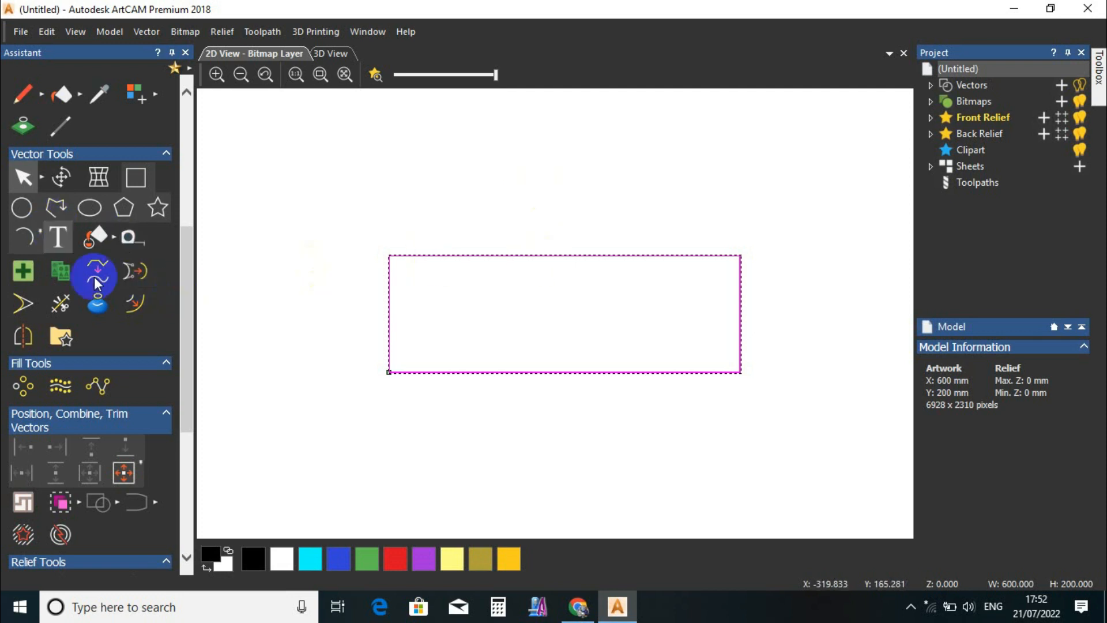
pyautogui.click(477, 306)
# - Start a text in the Swiss-Raster font inside the left part of the rectangle and enter the trial text HHHH
pyautogui.click(60, 235)
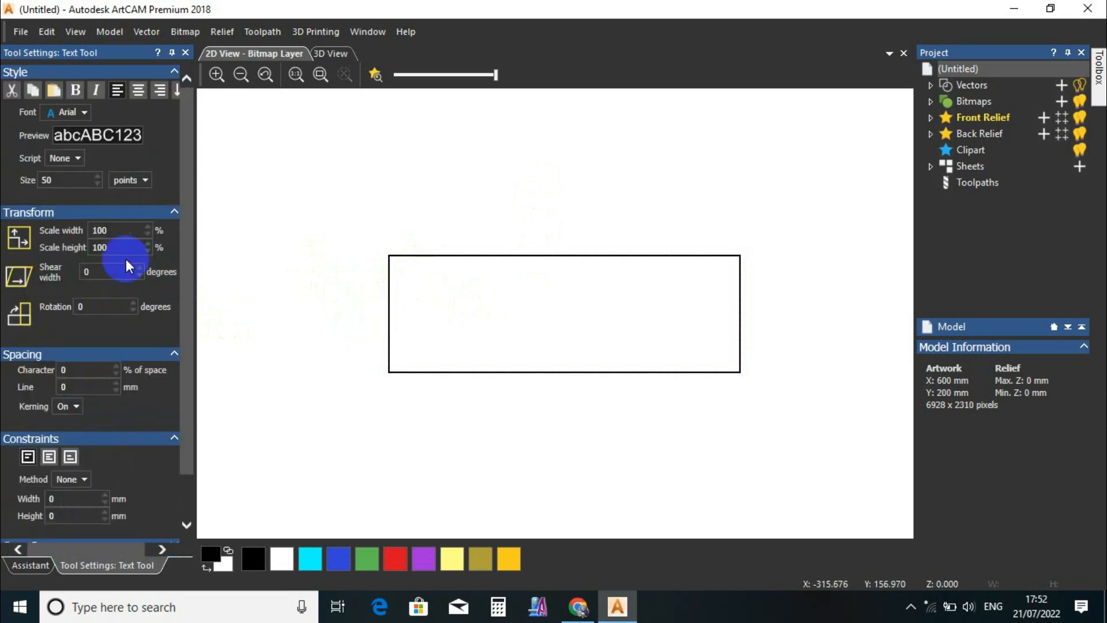
pyautogui.click(87, 112)
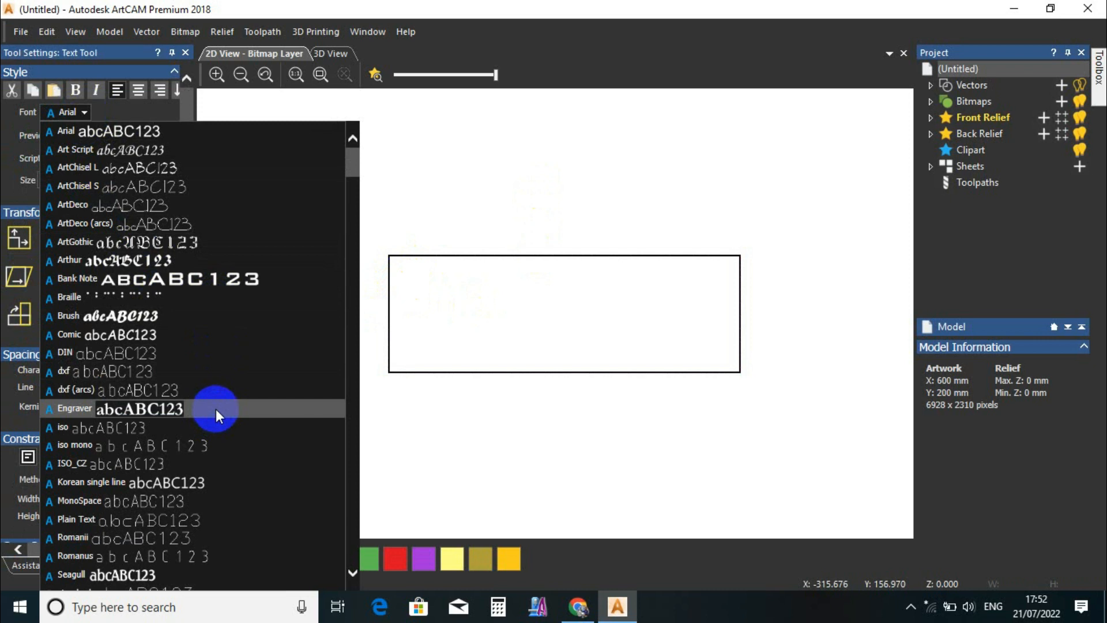
pyautogui.scroll(-3, 206, 375)
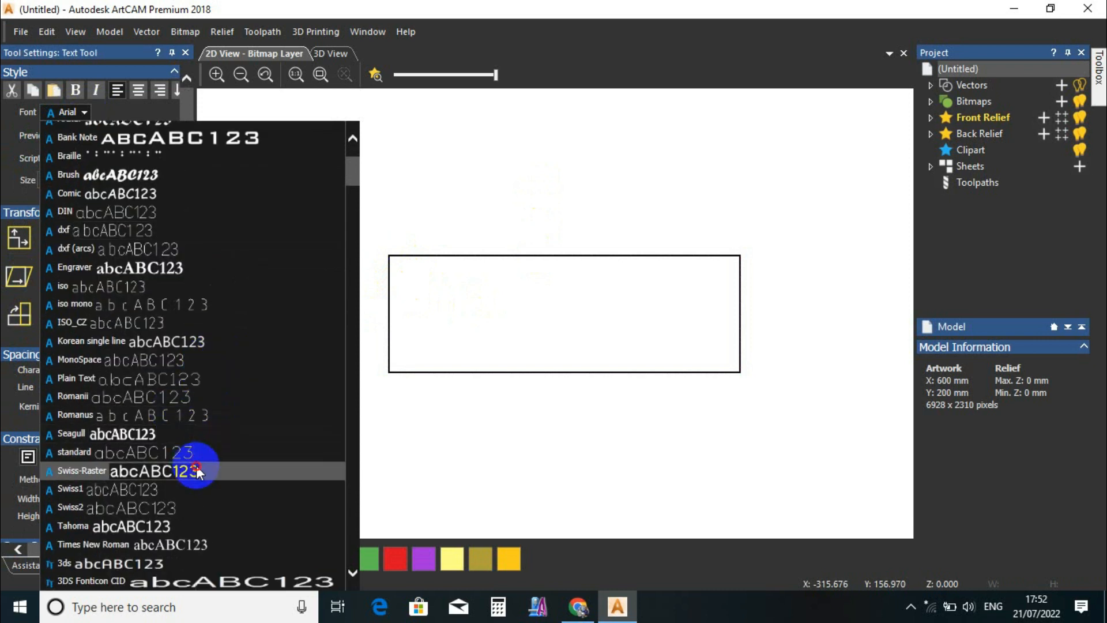
pyautogui.click(173, 470)
pyautogui.click(433, 314)
pyautogui.scroll(2, 435, 313)
pyautogui.write('HHHH')
pyautogui.scroll(4, 470, 322)
pyautogui.scroll(-4, 477, 331)
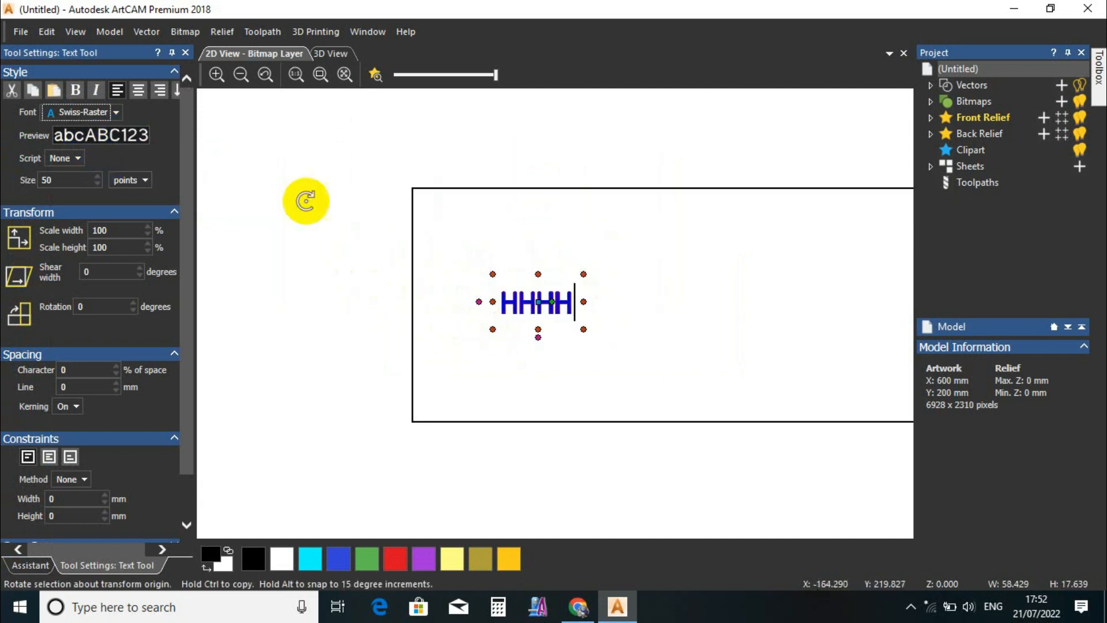
# - Delete the trial text and set the text font to Arial
pyautogui.press('BackSpace')
pyautogui.press('BackSpace')
pyautogui.press('BackSpace')
pyautogui.press('BackSpace')
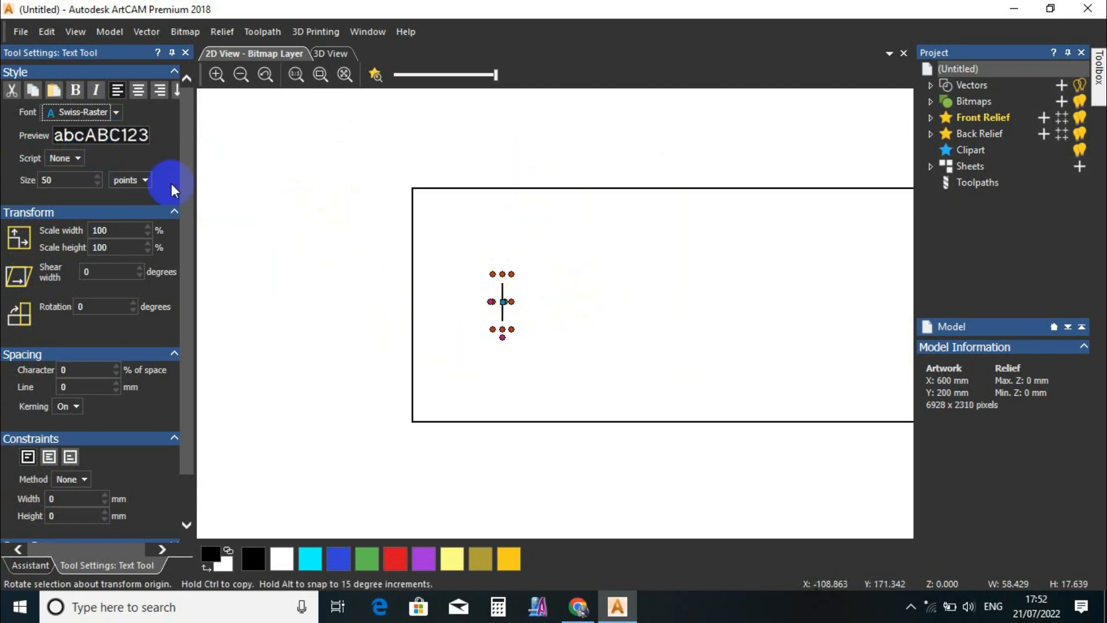
pyautogui.click(115, 112)
pyautogui.scroll(5, 198, 301)
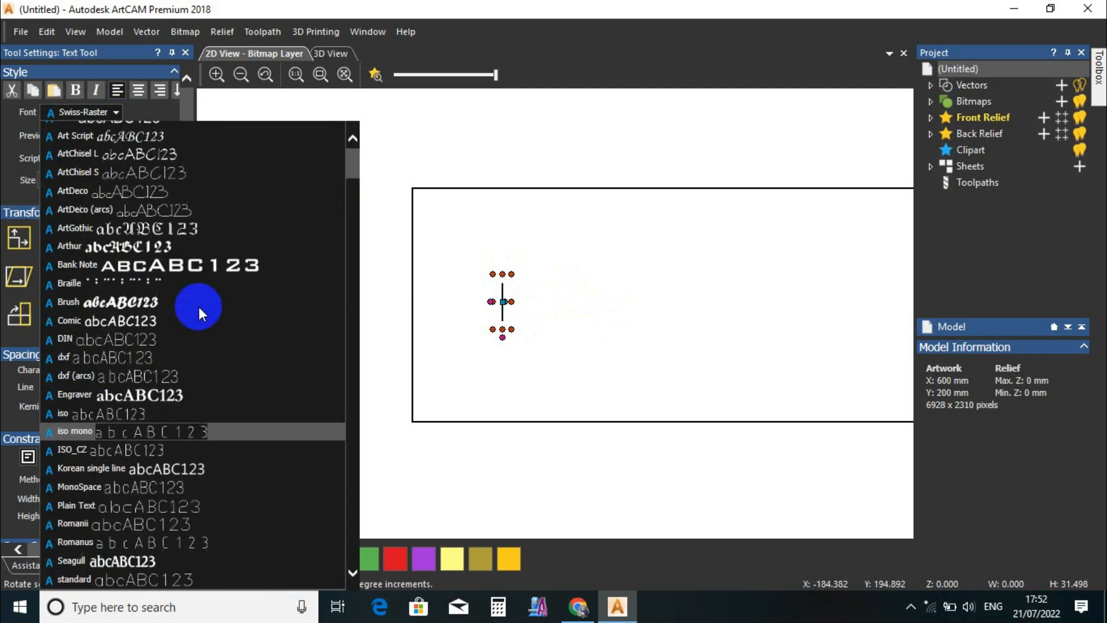
pyautogui.click(153, 130)
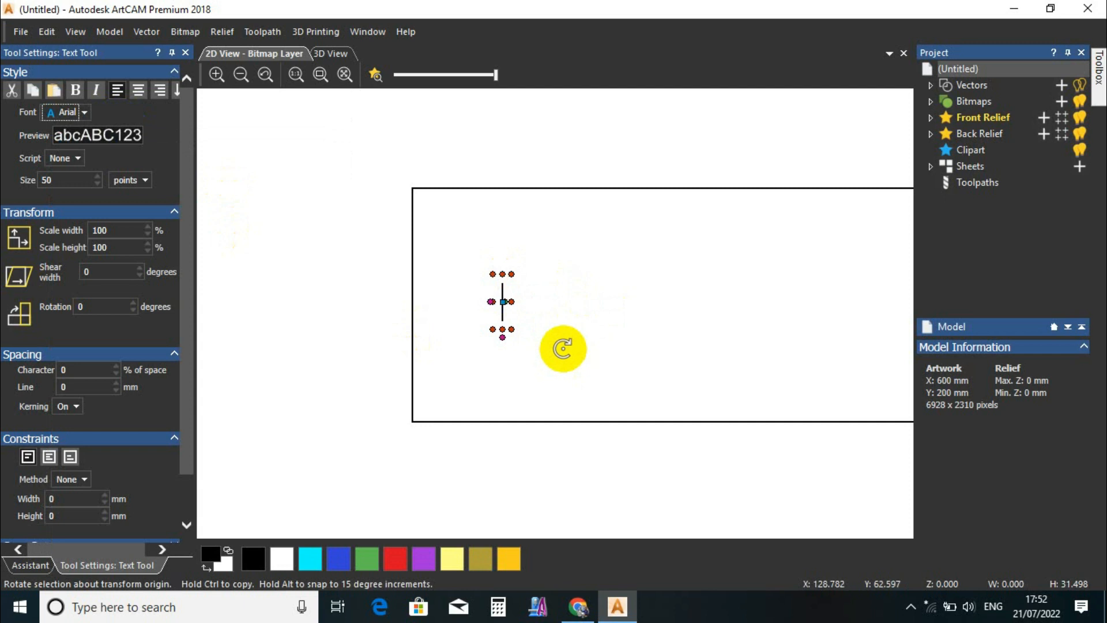
pyautogui.write('HJJKKK')
pyautogui.scroll(3, 568, 323)
pyautogui.scroll(-5, 559, 345)
pyautogui.press('BackSpace')
pyautogui.press('BackSpace')
pyautogui.press('BackSpace')
pyautogui.press('BackSpace')
pyautogui.press('BackSpace')
pyautogui.press('BackSpace')
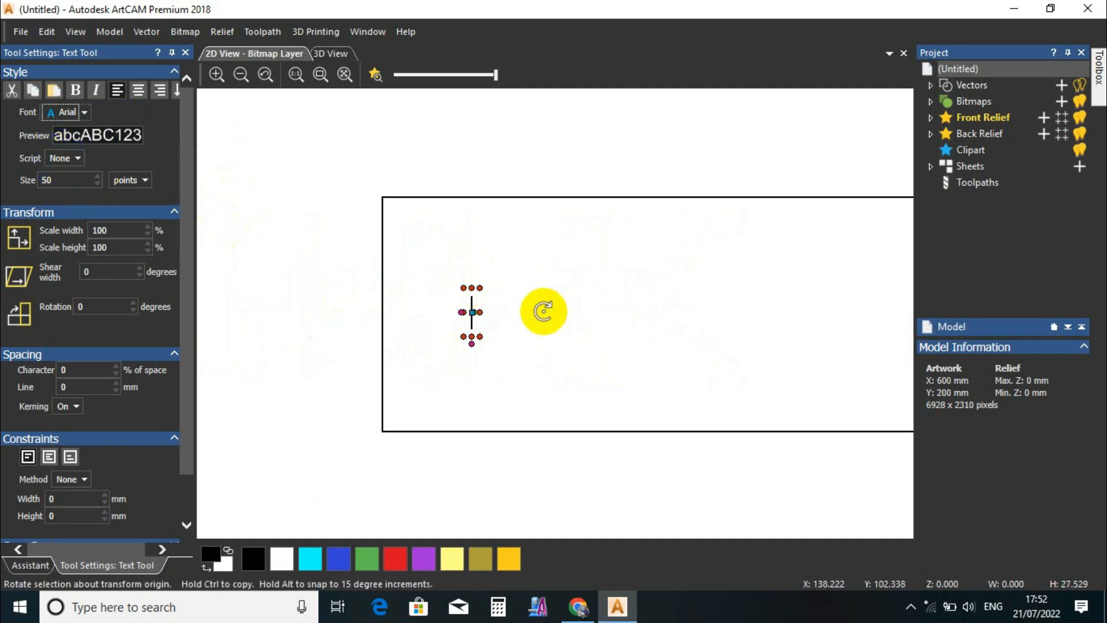
# - Enter the text "3D SHIKSHA" inside the rectangle
pyautogui.write('3D')
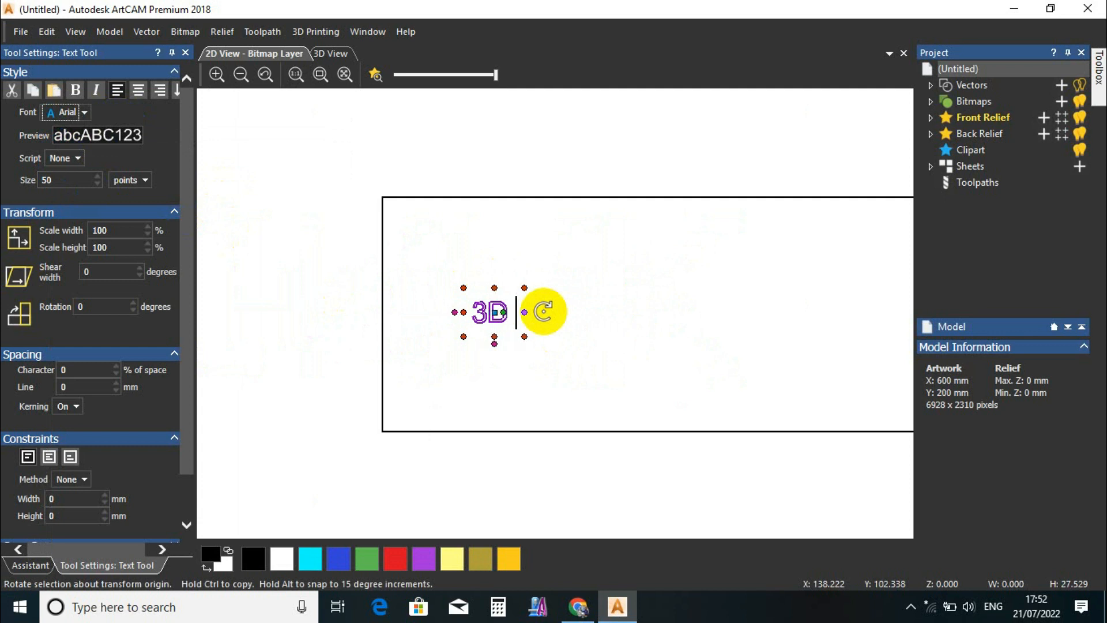
pyautogui.write(' SH')
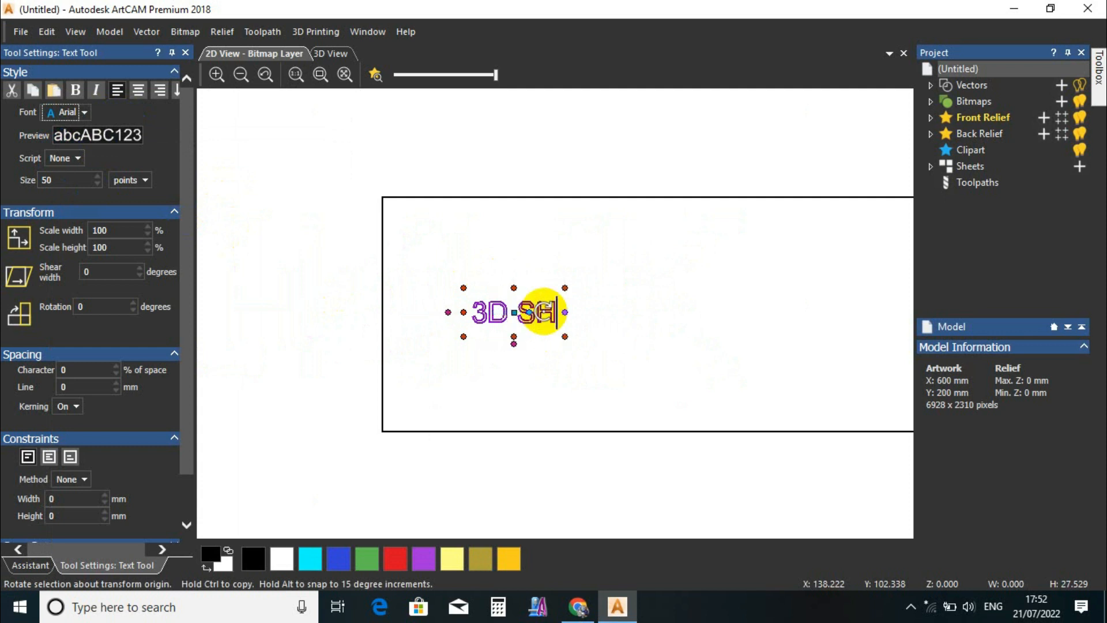
pyautogui.write('IKSHA')
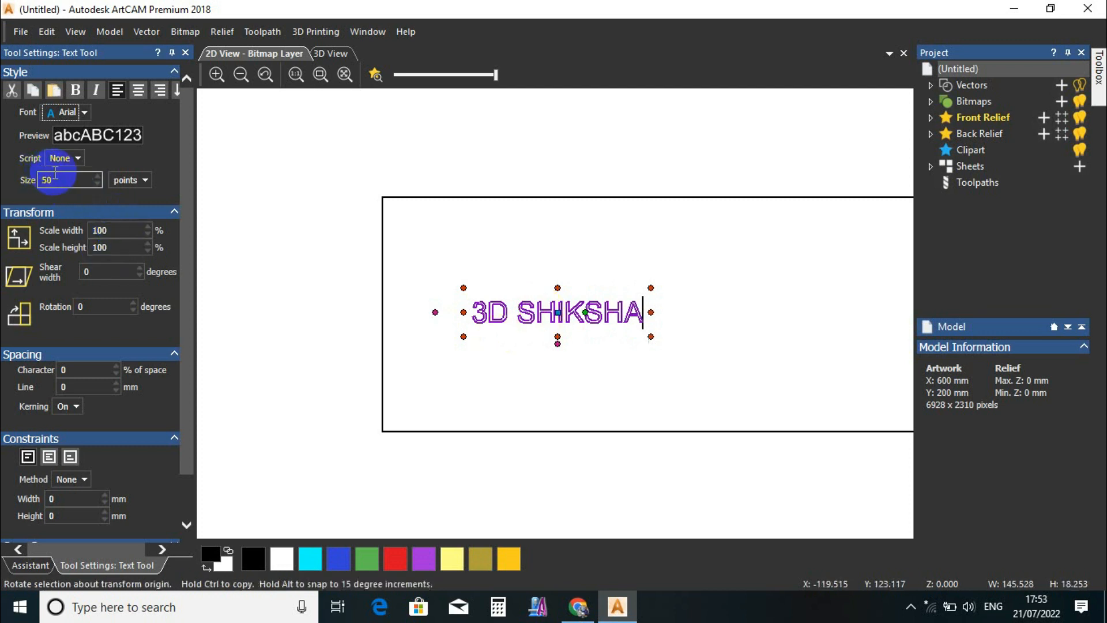
# - Enlarge the 3D SHIKSHA text to about 476 mm wide and 60 mm high, positioned around the middle of the rectangle
pyautogui.scroll(-1, 546, 325)
pyautogui.scroll(-1, 546, 326)
pyautogui.scroll(1, 632, 336)
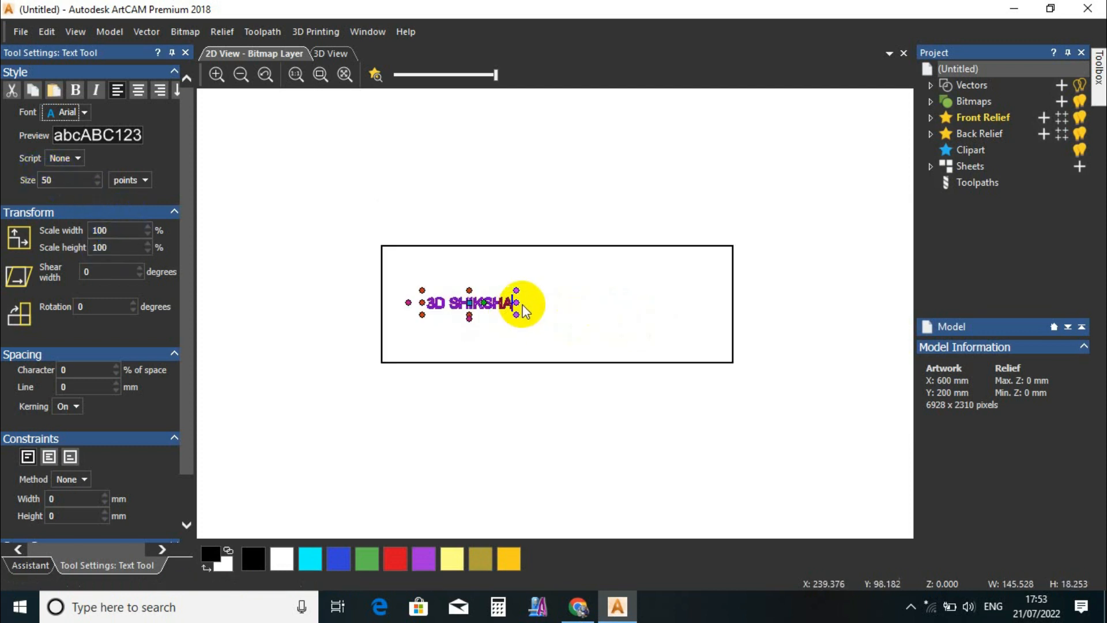
pyautogui.moveTo(515, 311); pyautogui.dragTo(712, 339)
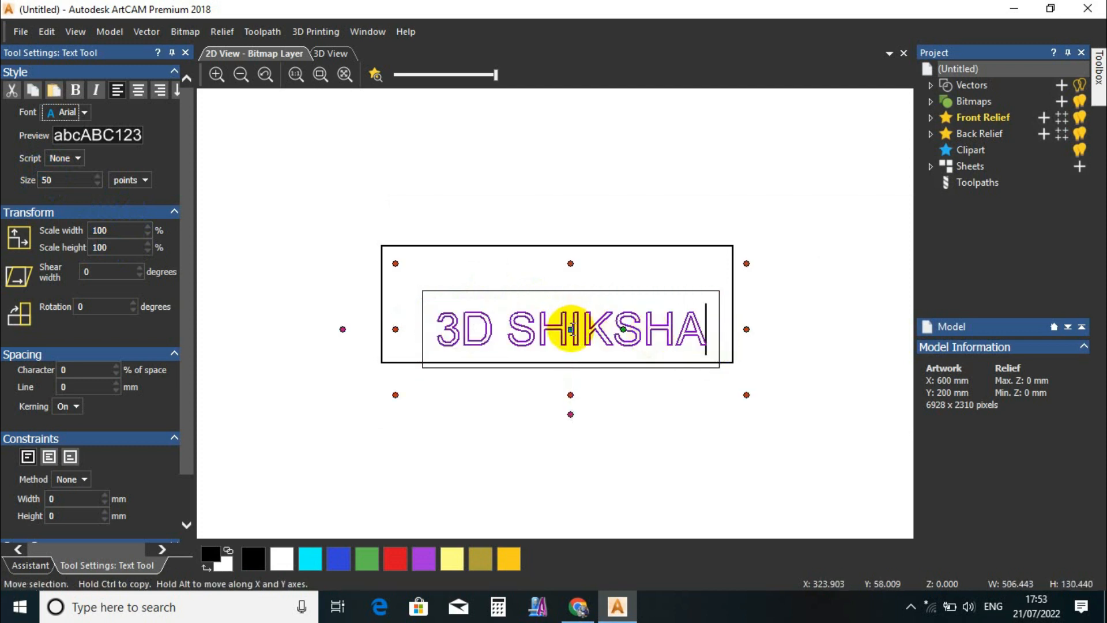
pyautogui.moveTo(570, 298); pyautogui.dragTo(558, 274)
pyautogui.scroll(2, 548, 288)
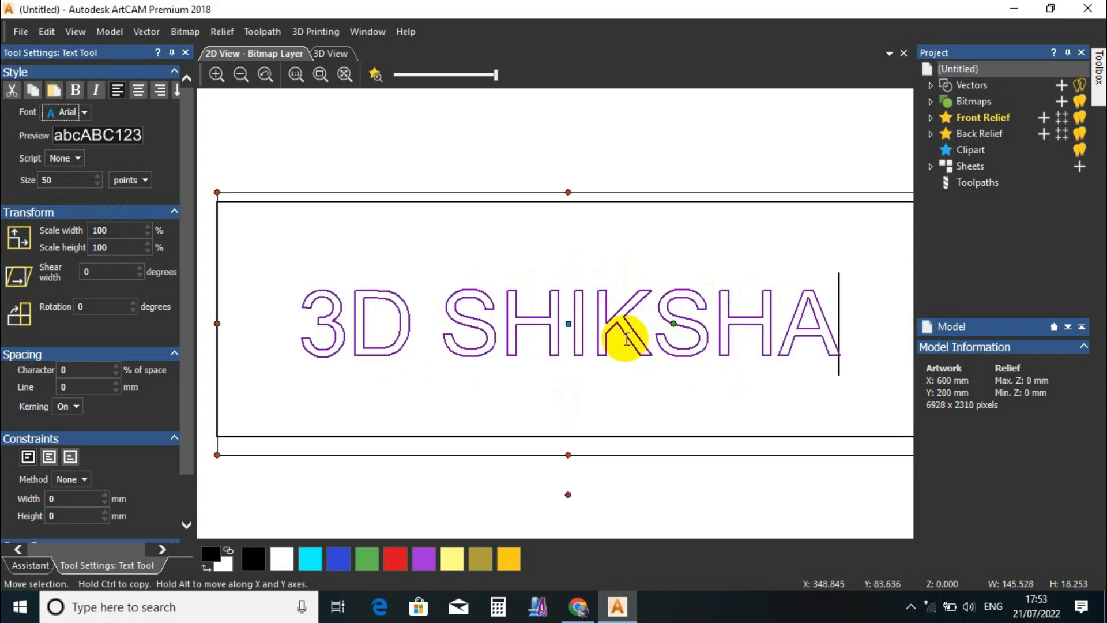
pyautogui.scroll(-2, 576, 331)
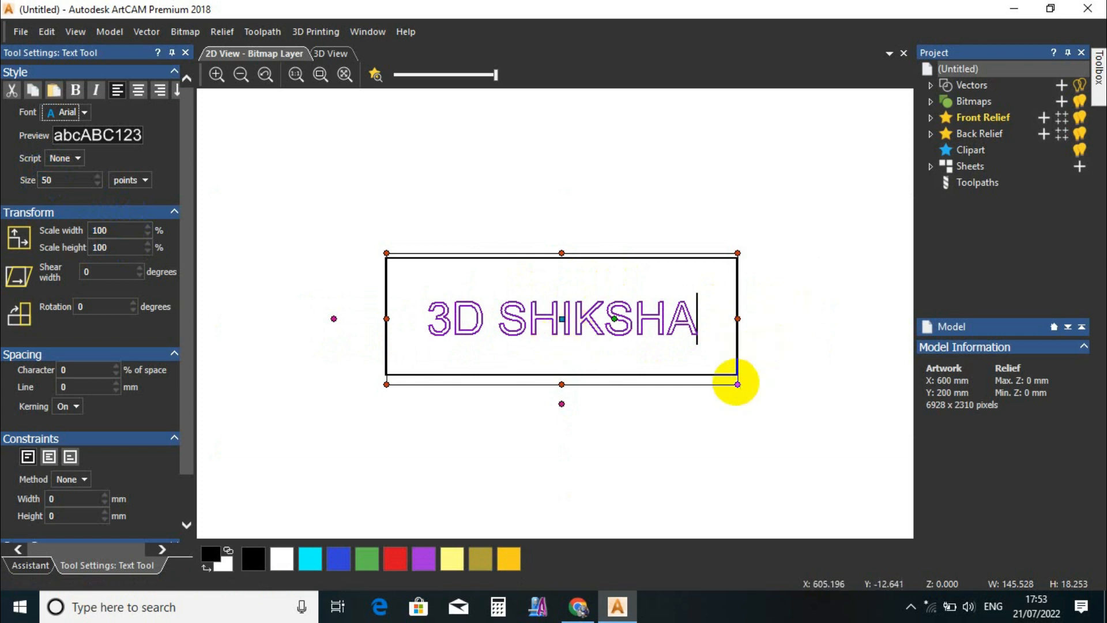
pyautogui.moveTo(735, 382); pyautogui.dragTo(751, 390)
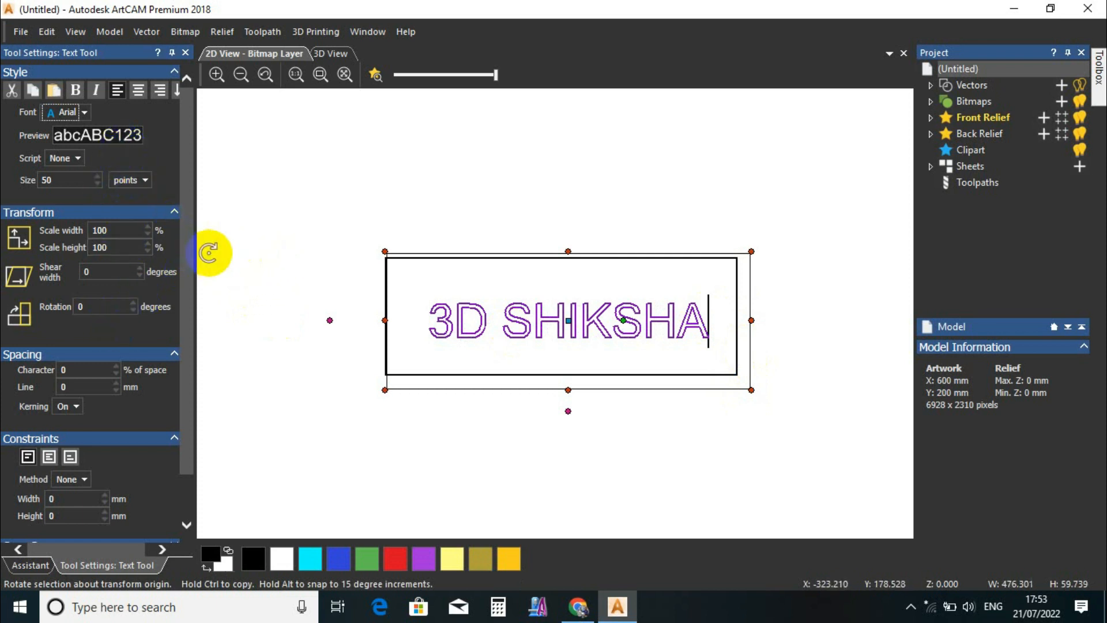
# - Delete the 3D SHIKSHA text from the text being edited in the rectangle
pyautogui.press('BackSpace')
pyautogui.press('BackSpace')
pyautogui.press('BackSpace')
pyautogui.press('BackSpace')
pyautogui.press('BackSpace')
pyautogui.press('BackSpace')
pyautogui.press('BackSpace')
pyautogui.press('BackSpace')
pyautogui.press('BackSpace')
pyautogui.press('BackSpace')
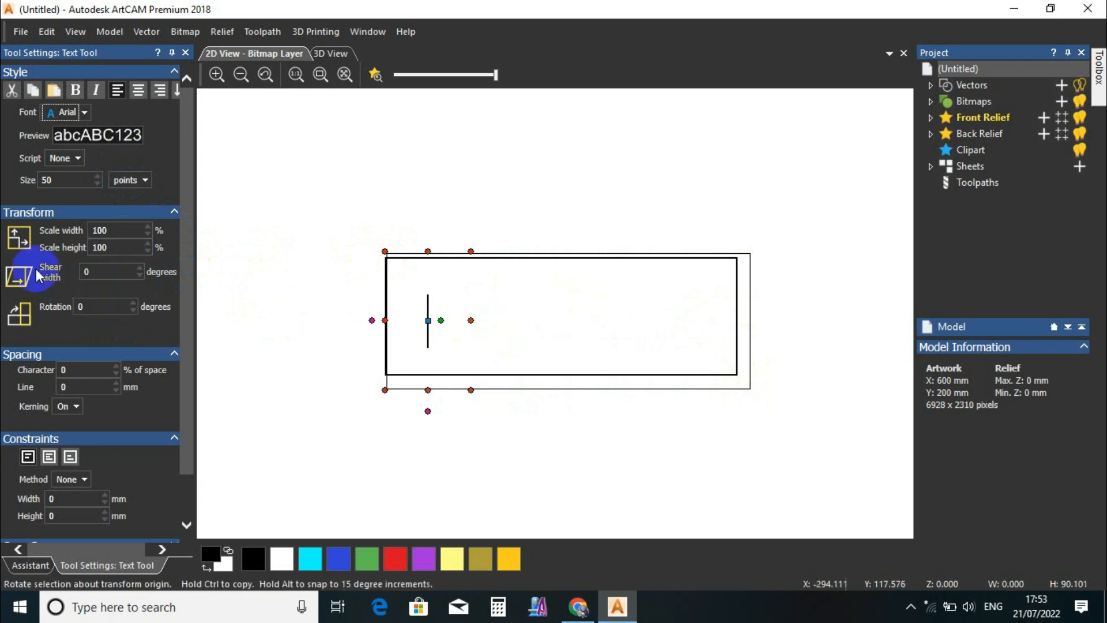
# - Try a 15-degree shear width on the trial text GGGG, and set the shear width back to 0 degrees
pyautogui.moveTo(95, 273); pyautogui.dragTo(84, 274)
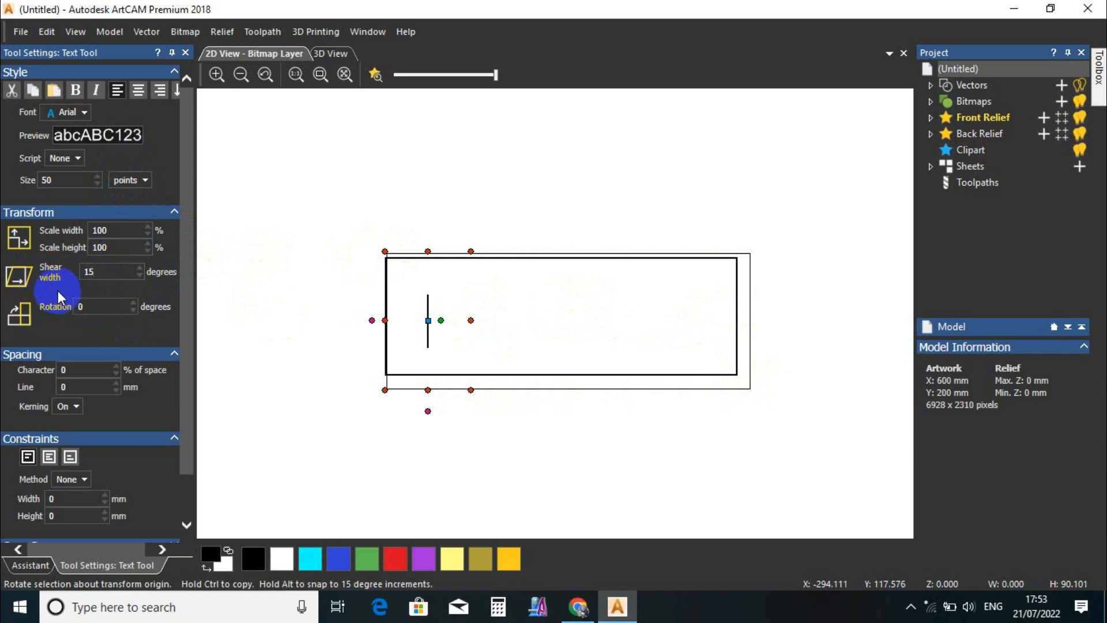
pyautogui.write('GGGG')
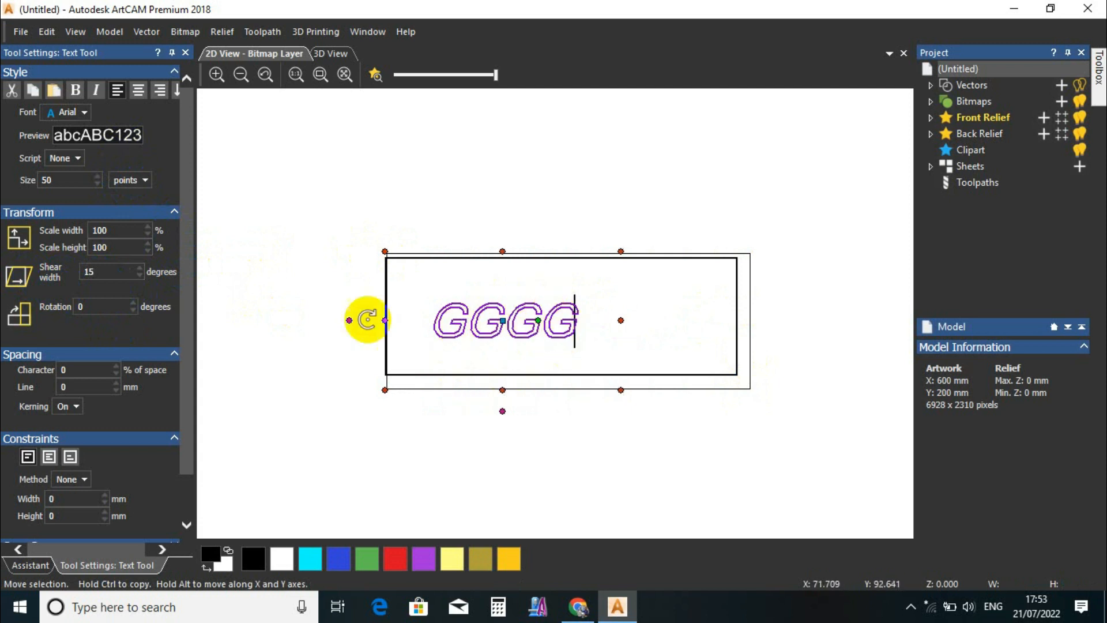
pyautogui.click(103, 273)
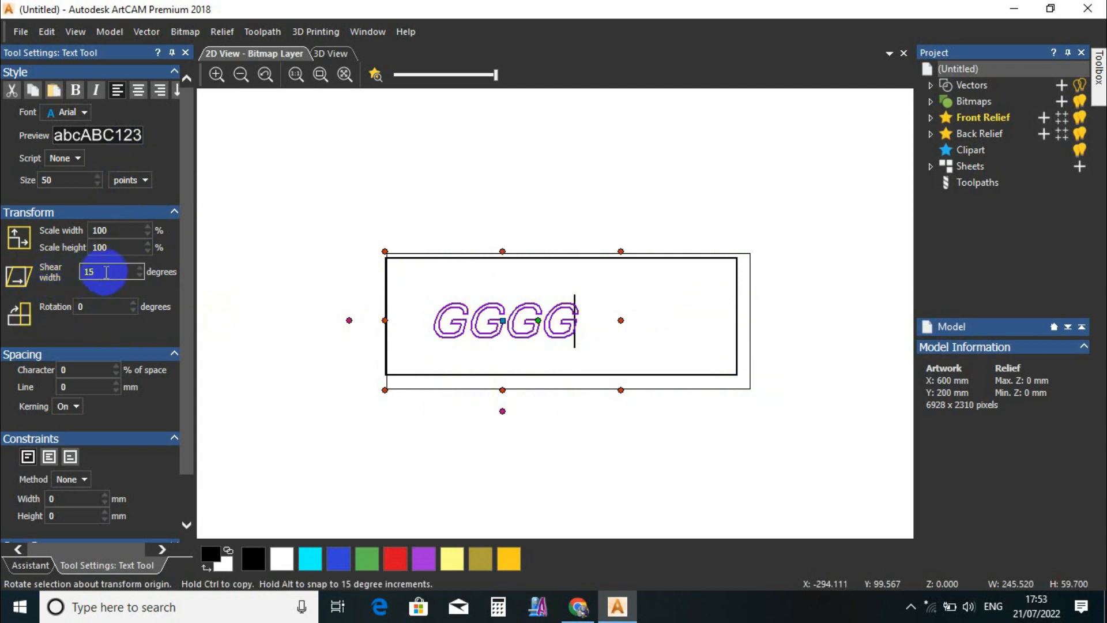
pyautogui.moveTo(111, 271); pyautogui.dragTo(82, 271)
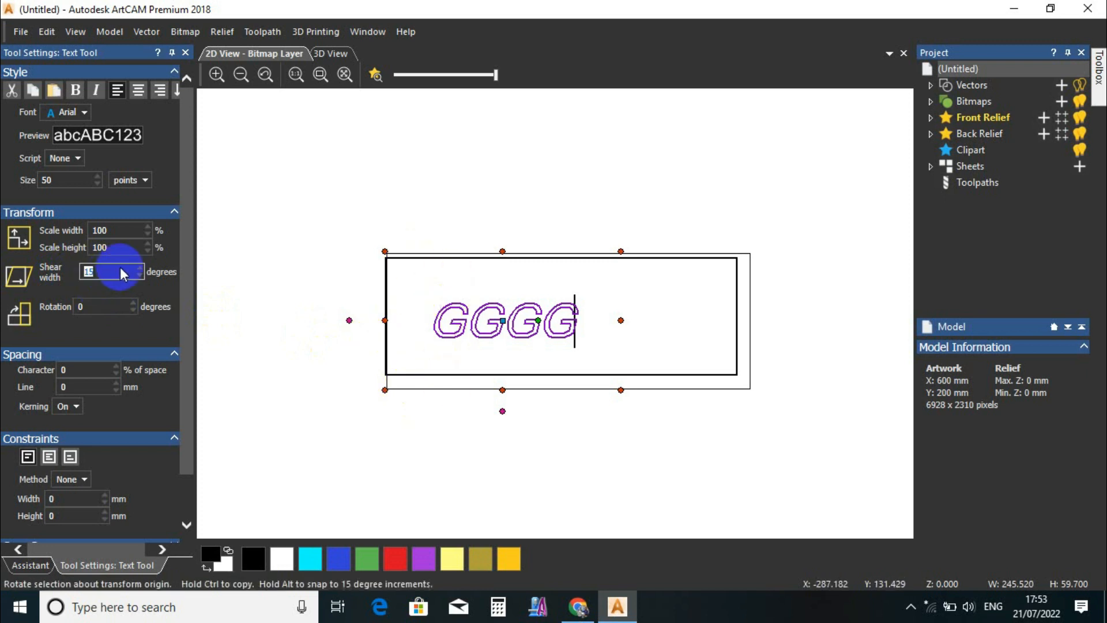
pyautogui.write('0')
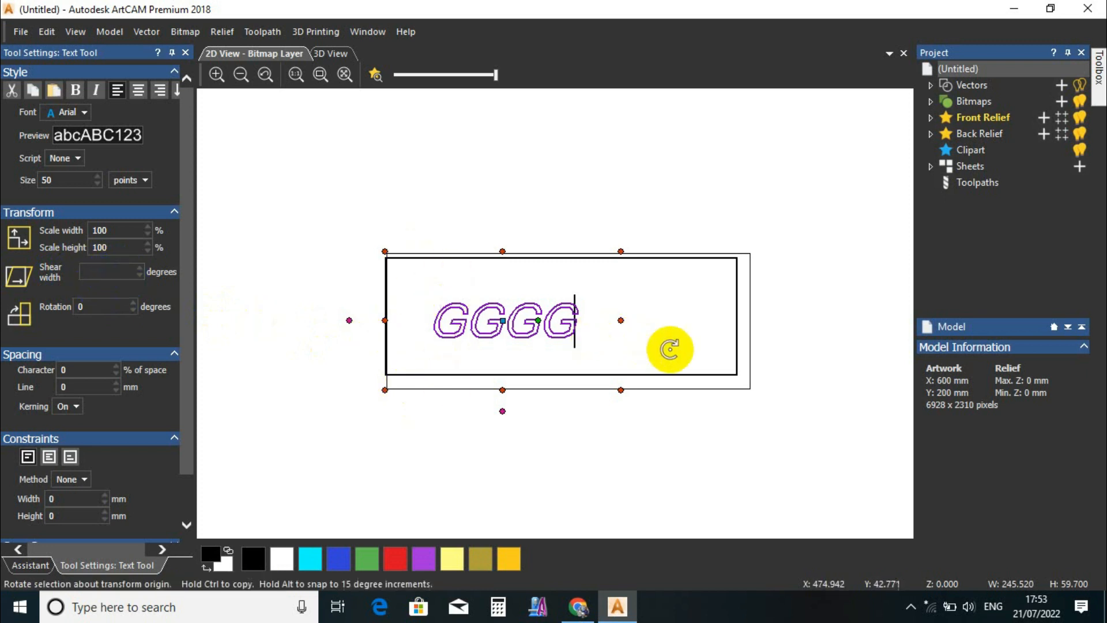
pyautogui.press('BackSpace')
pyautogui.press('BackSpace')
pyautogui.press('BackSpace')
pyautogui.press('BackSpace')
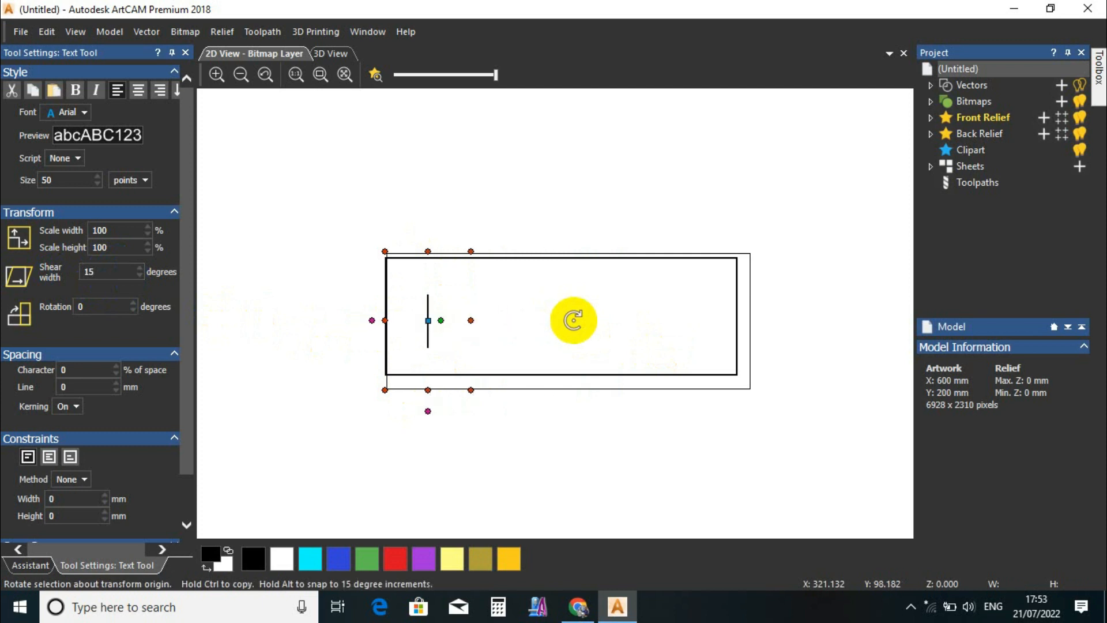
pyautogui.moveTo(104, 276); pyautogui.dragTo(54, 280)
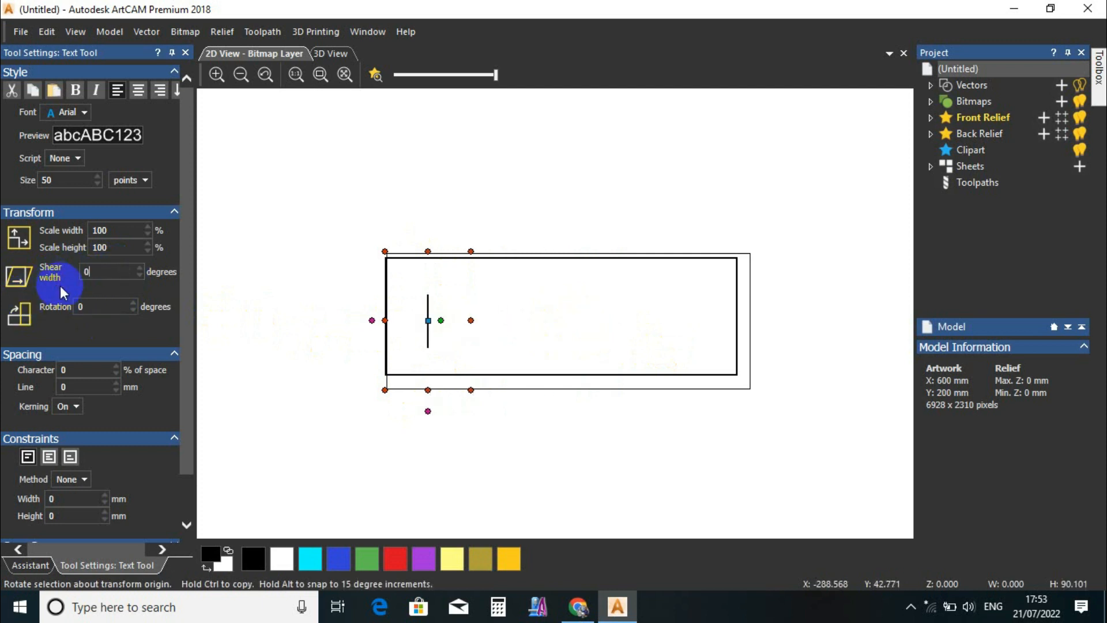
# - Enter the trial text HHHHH without shear and delete it again
pyautogui.write('HHHHH')
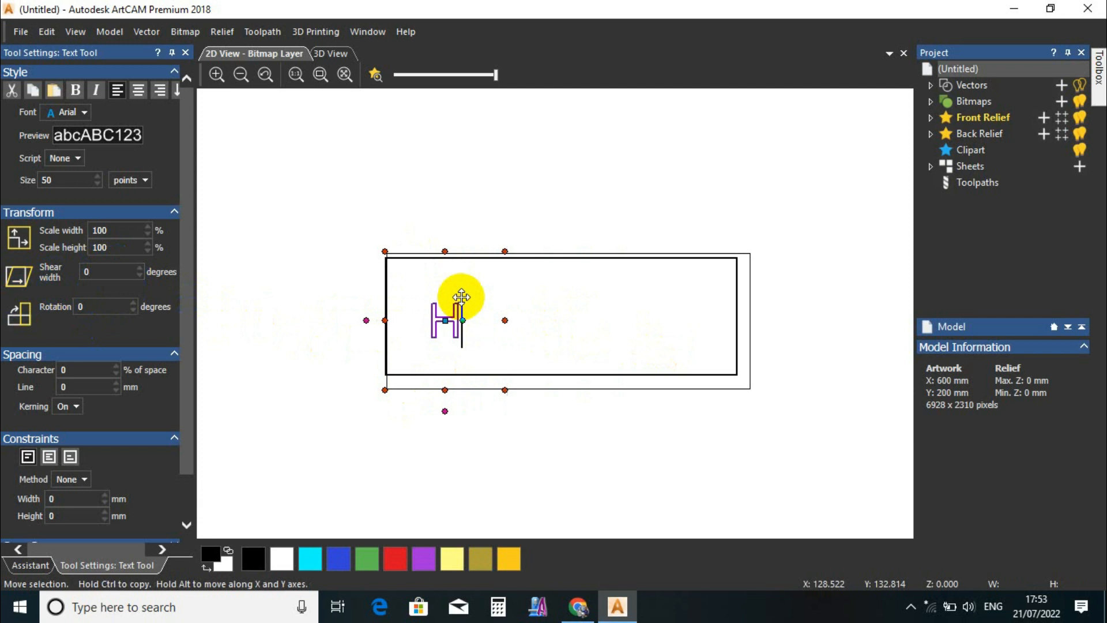
pyautogui.scroll(2, 526, 314)
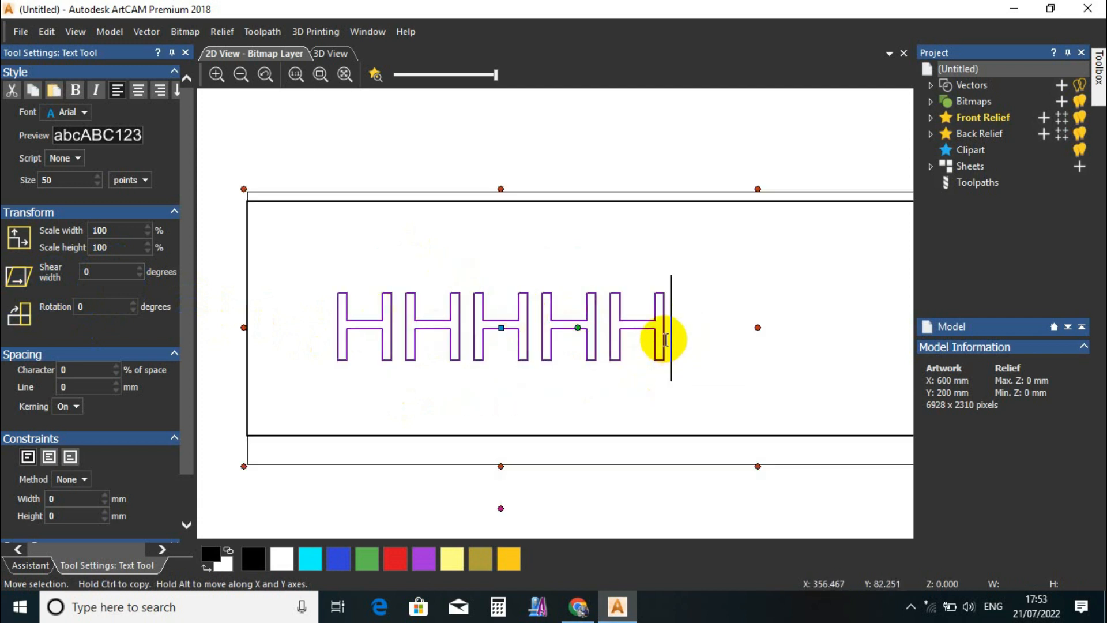
pyautogui.press('BackSpace')
pyautogui.press('BackSpace')
pyautogui.press('BackSpace')
pyautogui.press('BackSpace')
pyautogui.press('BackSpace')
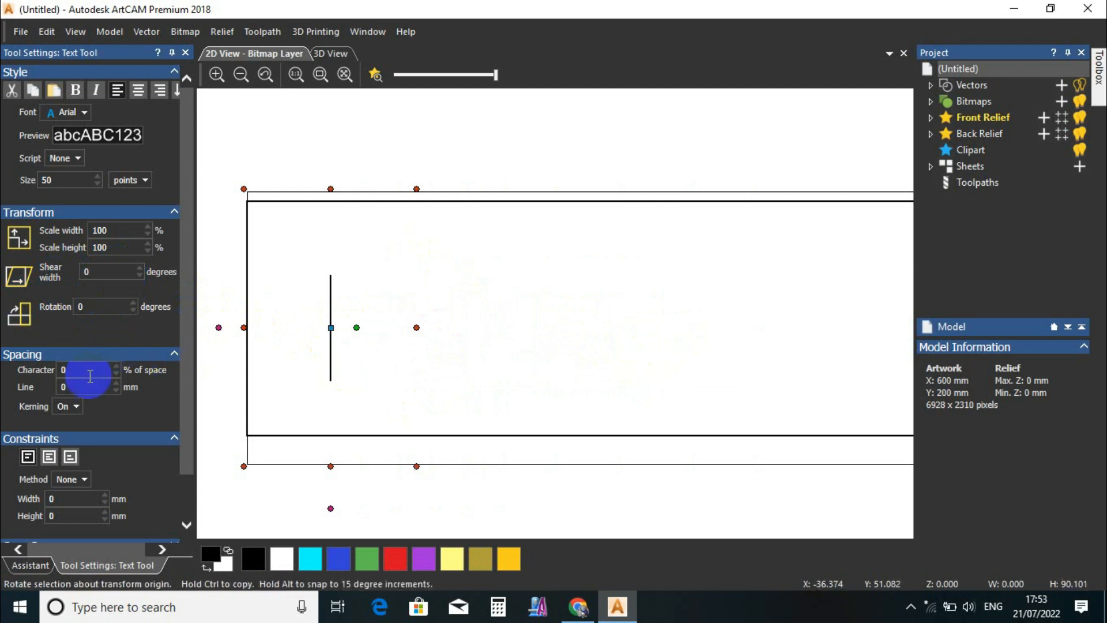
# - Set the character spacing to 10 % of space and enter the trial text GHHJ
pyautogui.click(92, 371)
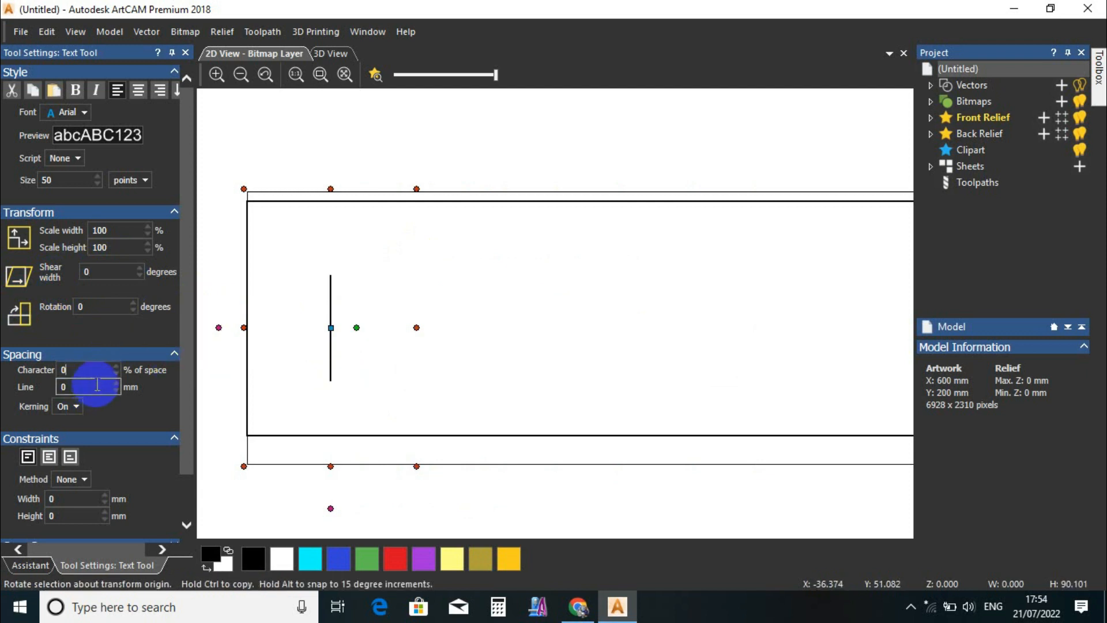
pyautogui.press('BackSpace')
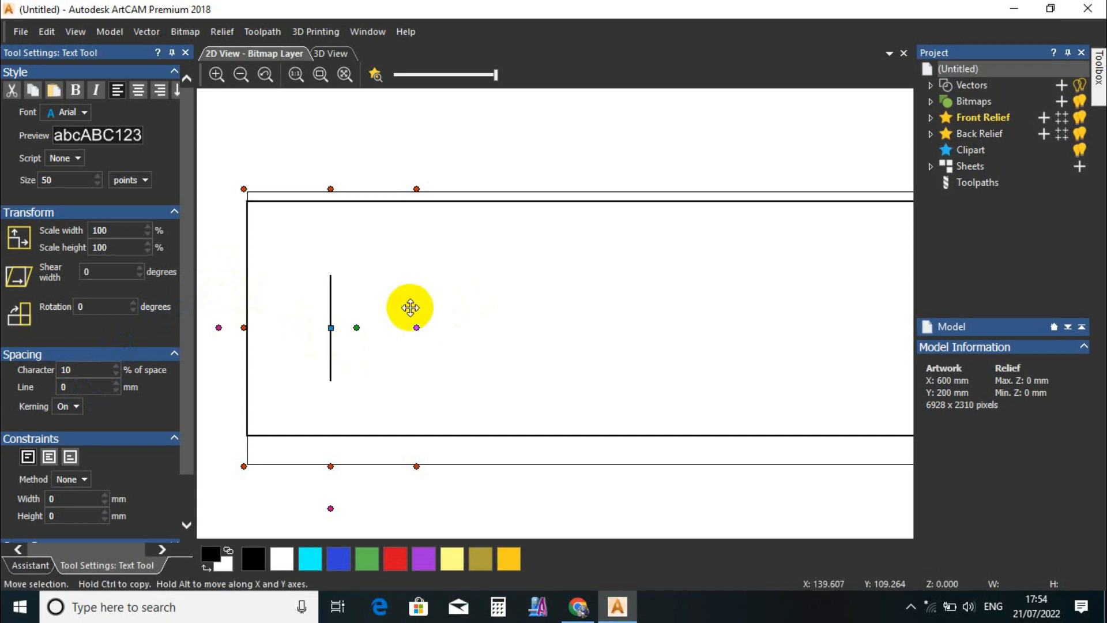
pyautogui.write('GHHJ')
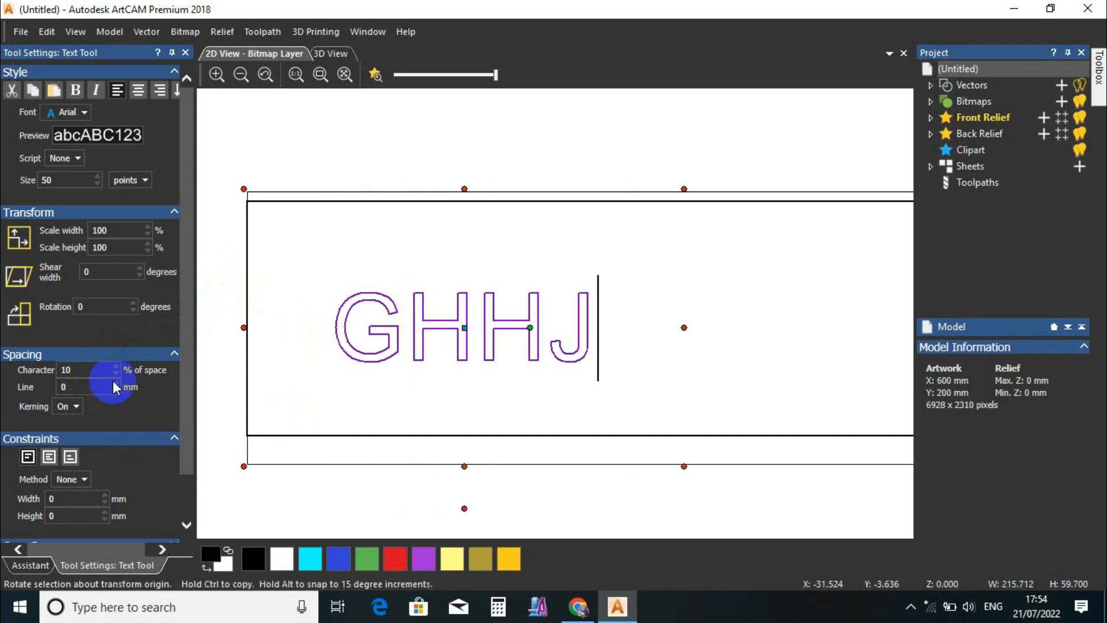
# - Delete the trial text GHHJ and reset the character spacing to 0
pyautogui.press('BackSpace')
pyautogui.press('BackSpace')
pyautogui.moveTo(74, 371); pyautogui.dragTo(49, 382)
pyautogui.moveTo(77, 372); pyautogui.dragTo(53, 378)
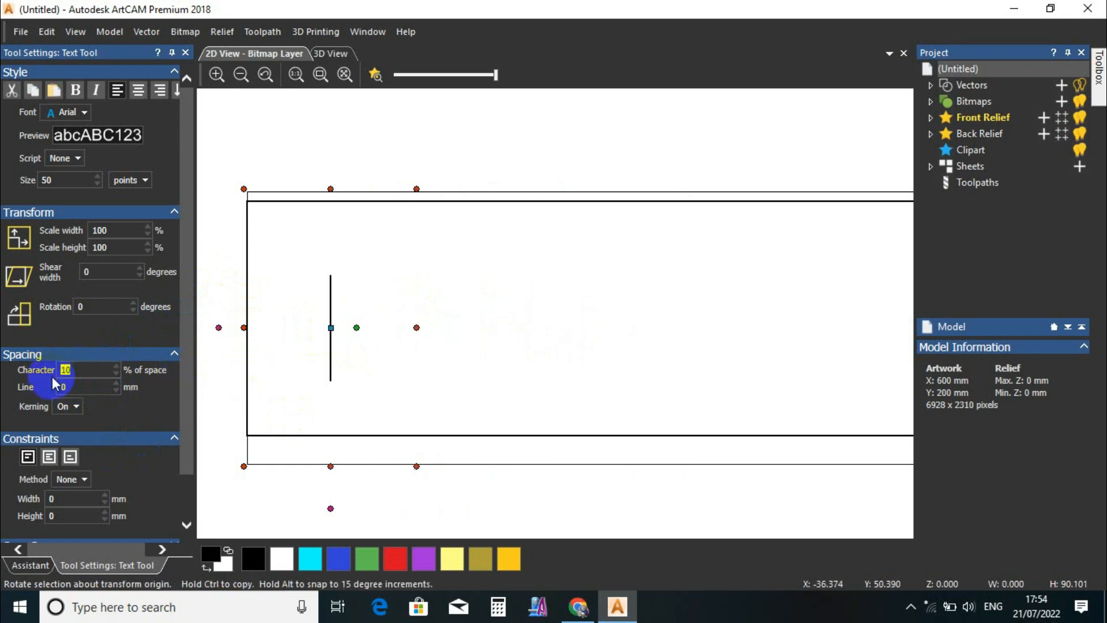
pyautogui.press('BackSpace')
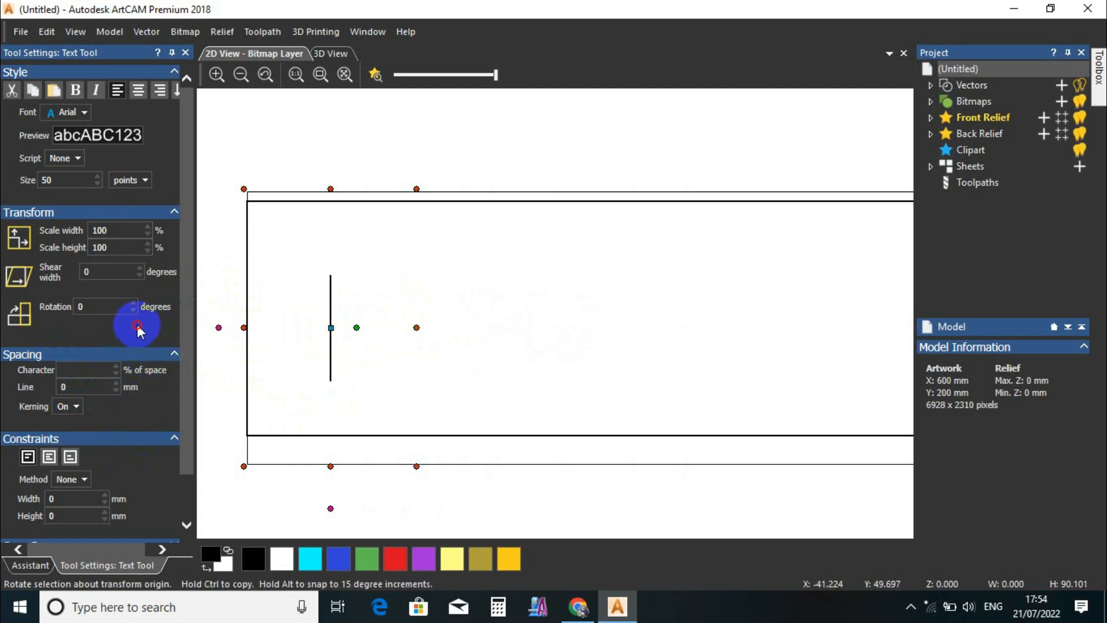
pyautogui.scroll(-1, 185, 445)
pyautogui.scroll(1, 185, 445)
# - Enter the text "3D SHIKSHA" inside the rectangle and create it as a vector text
pyautogui.write('3')
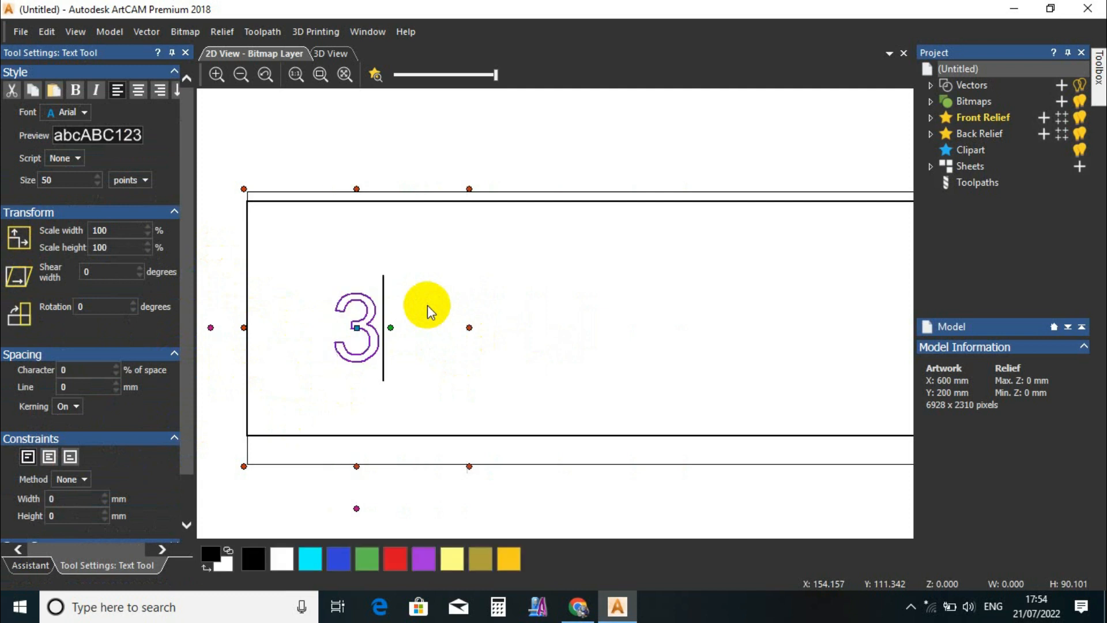
pyautogui.write('D ')
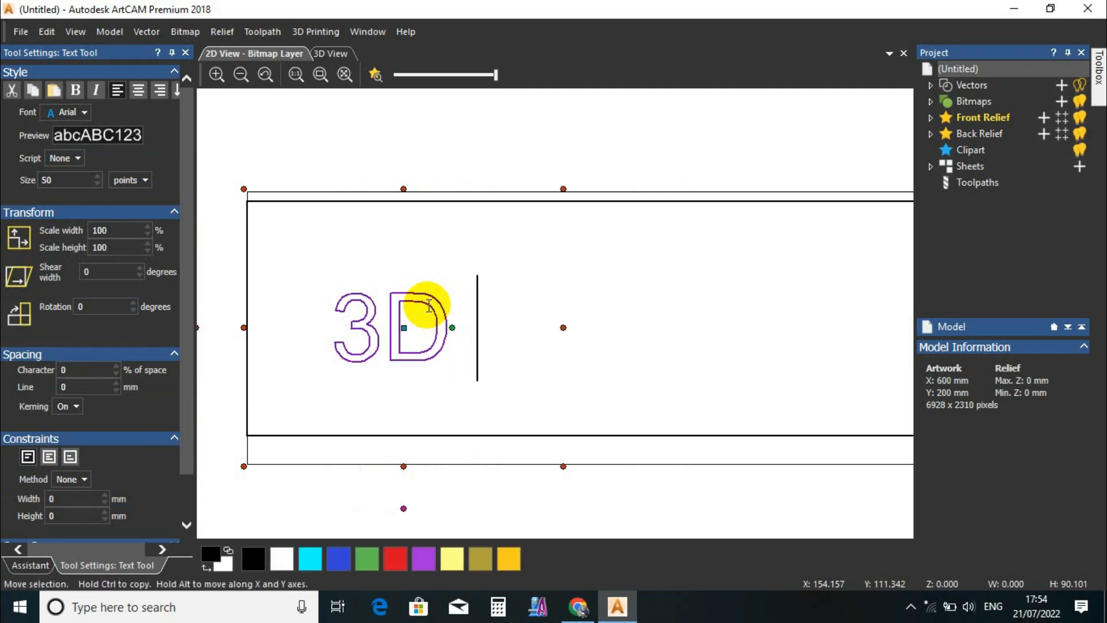
pyautogui.write('SHIKSHA')
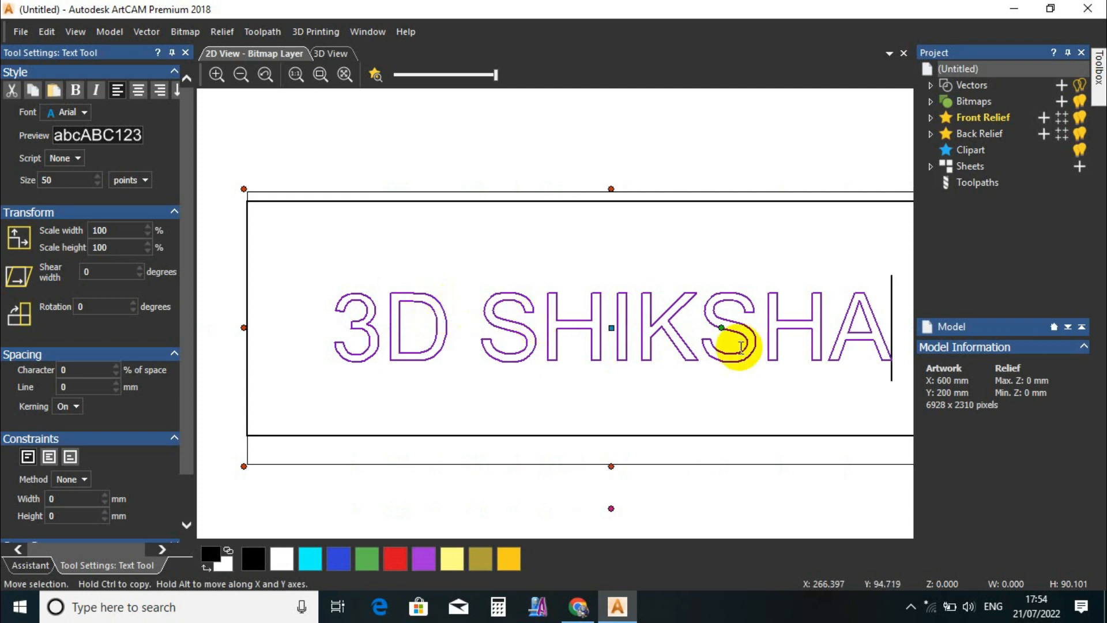
pyautogui.scroll(-2, 548, 352)
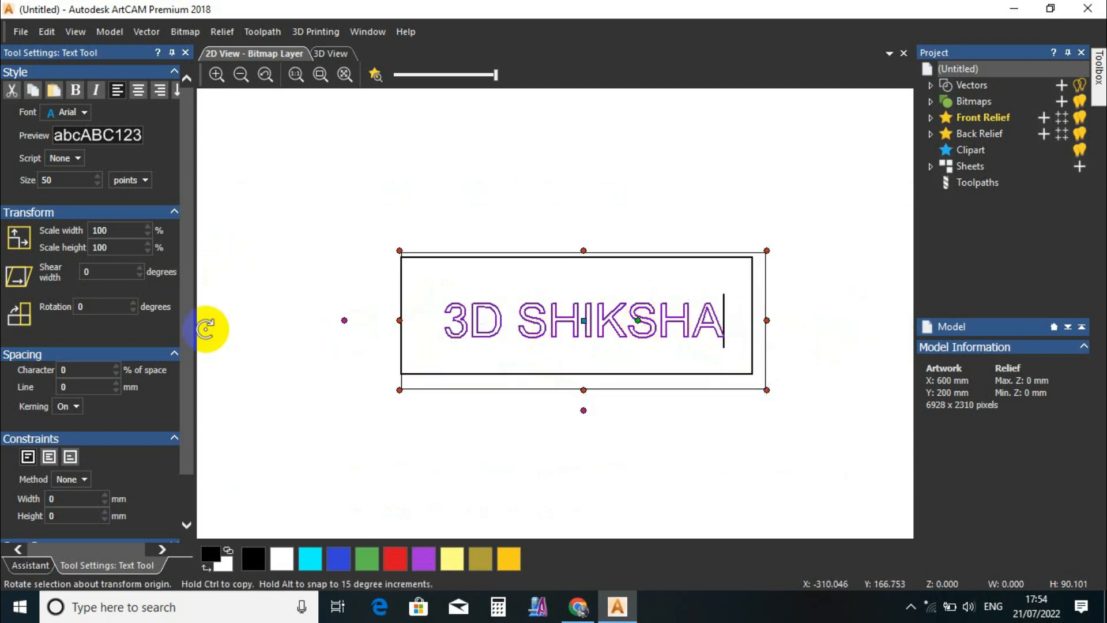
pyautogui.moveTo(192, 330); pyautogui.dragTo(191, 441)
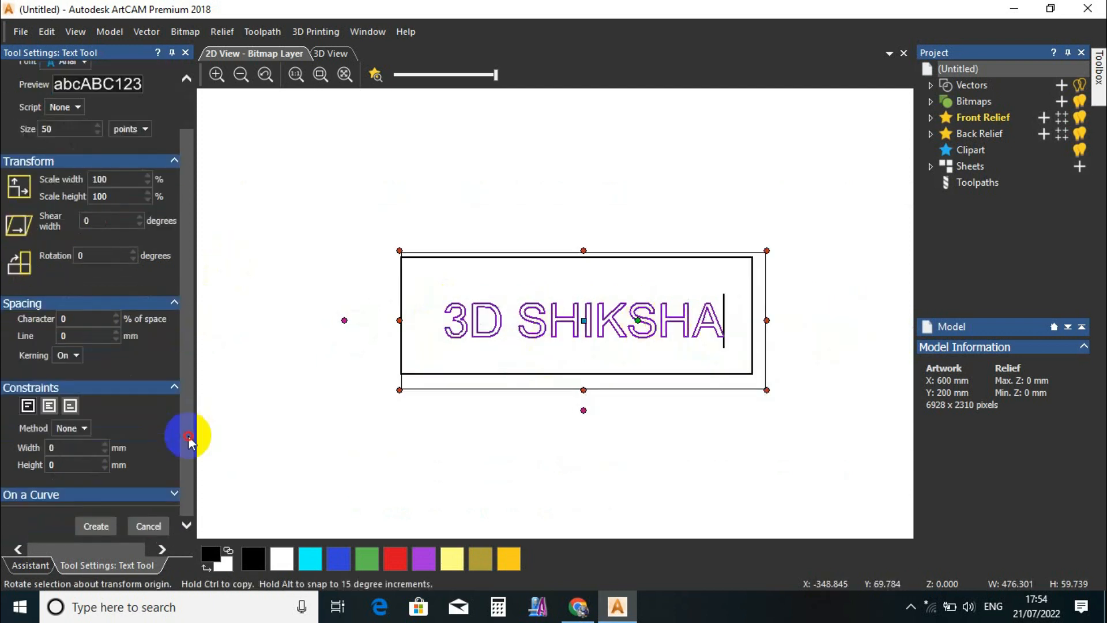
pyautogui.click(99, 526)
# - Scale the 3D SHIKSHA text to a width of 500 mm, keeping its aspect ratio
pyautogui.click(400, 173)
pyautogui.click(572, 322)
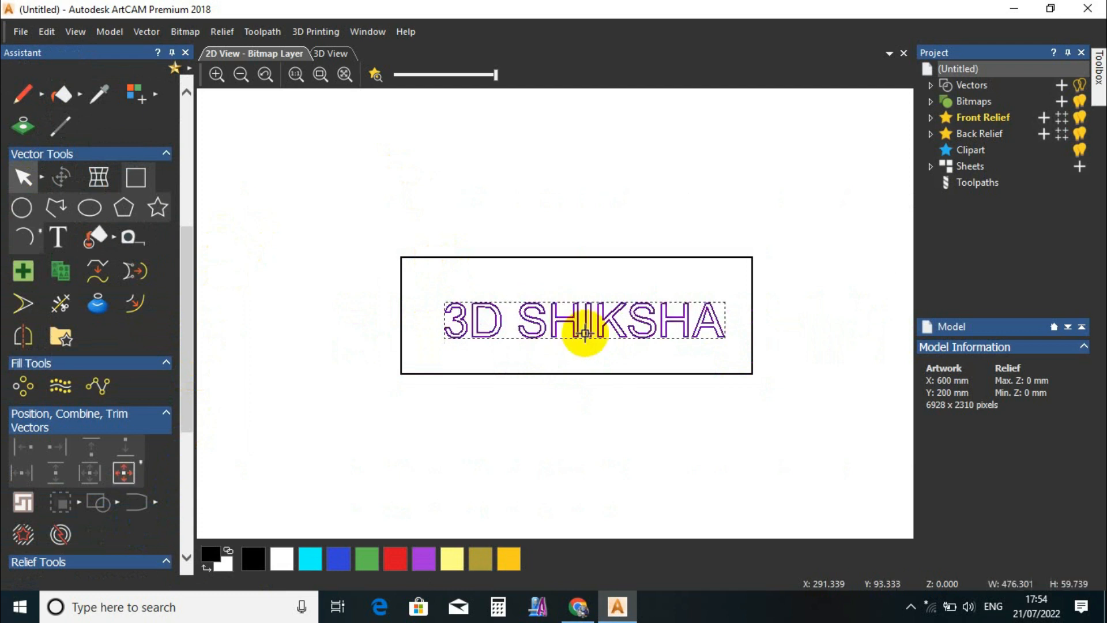
pyautogui.click(66, 181)
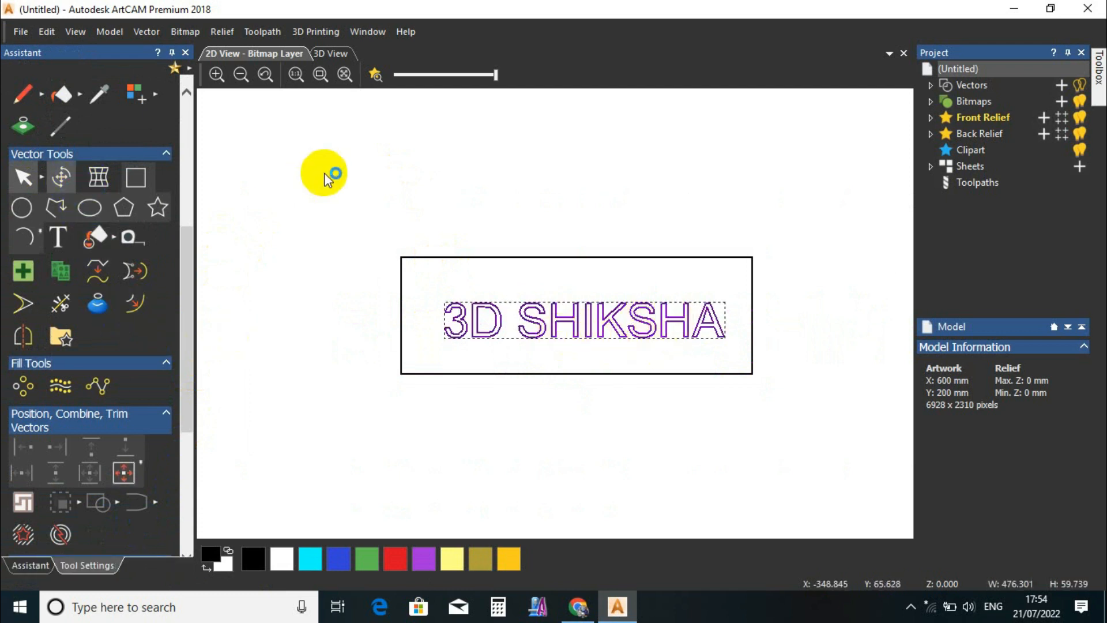
pyautogui.click(58, 159)
pyautogui.click(69, 111)
pyautogui.doubleClick(81, 110)
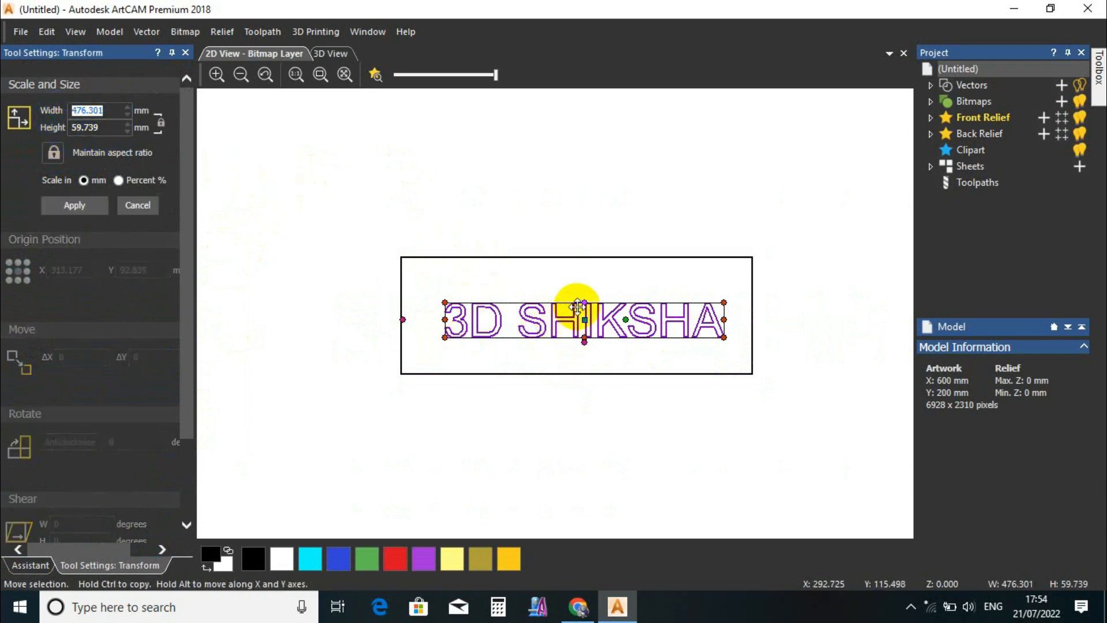
pyautogui.click(127, 131)
pyautogui.write('500')
pyautogui.press('Return')
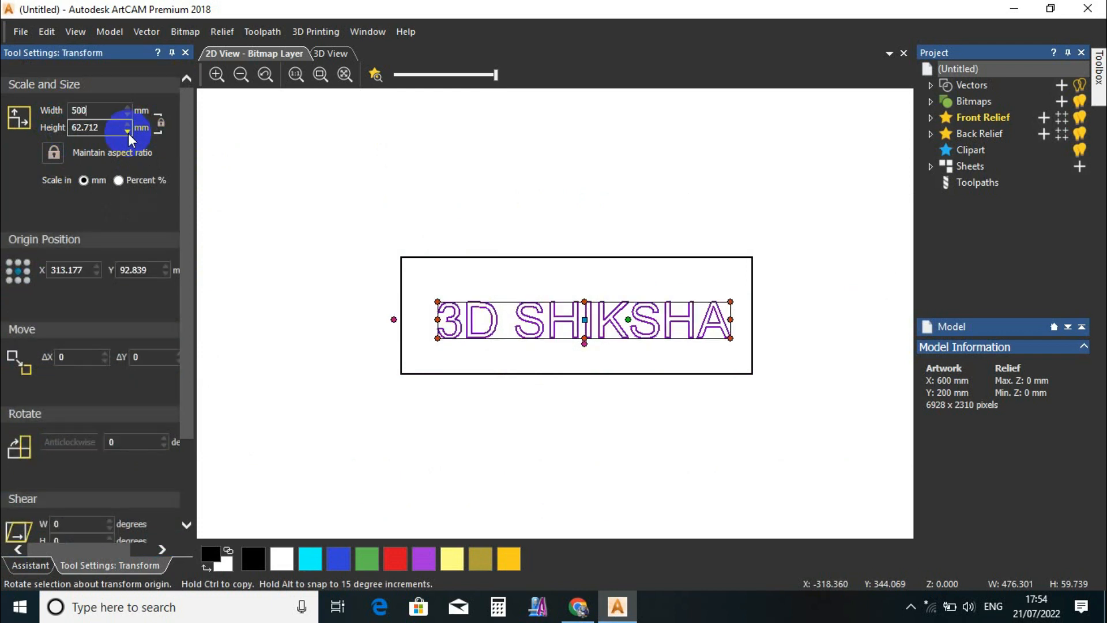
pyautogui.click(186, 53)
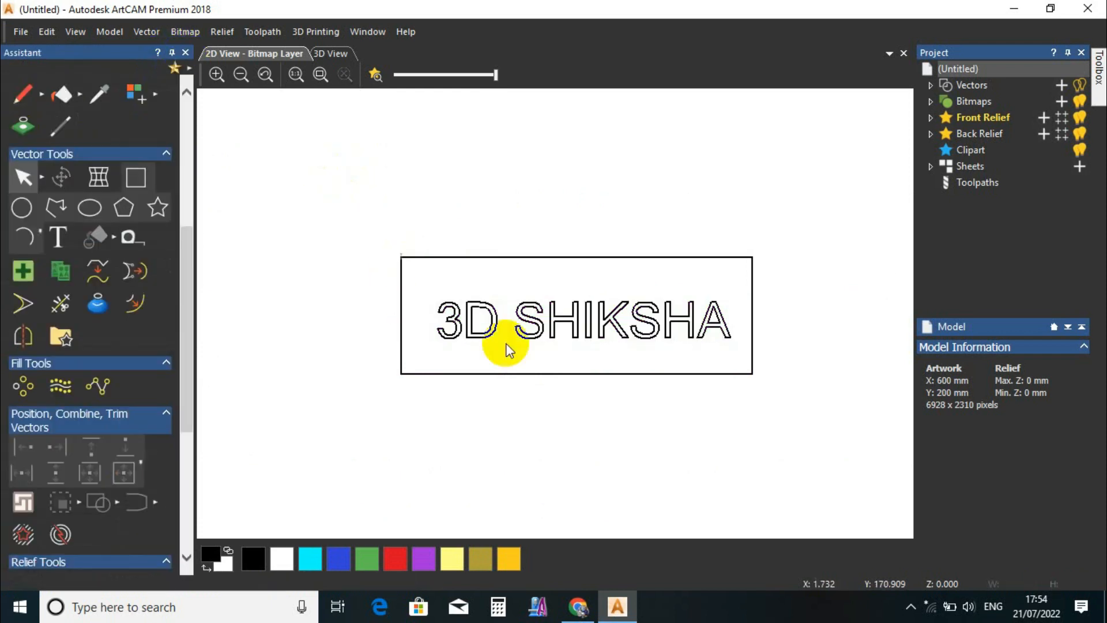
# - Centre the 3D SHIKSHA text on the model page, within the border rectangle
pyautogui.click(524, 334)
pyautogui.click(120, 476)
pyautogui.press('Escape')
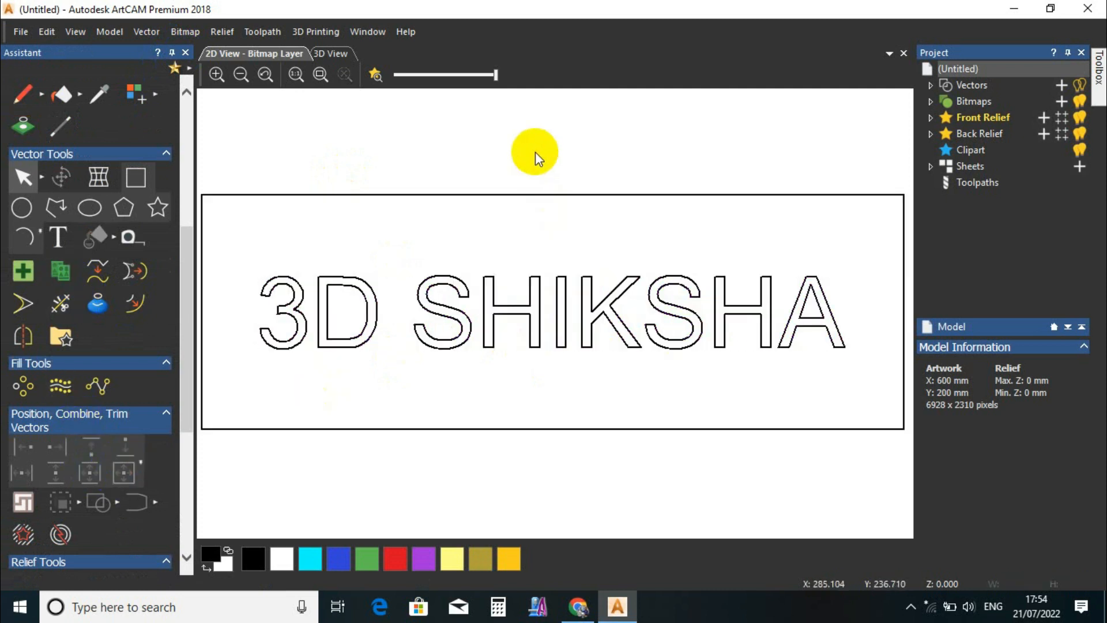
pyautogui.scroll(-2, 581, 309)
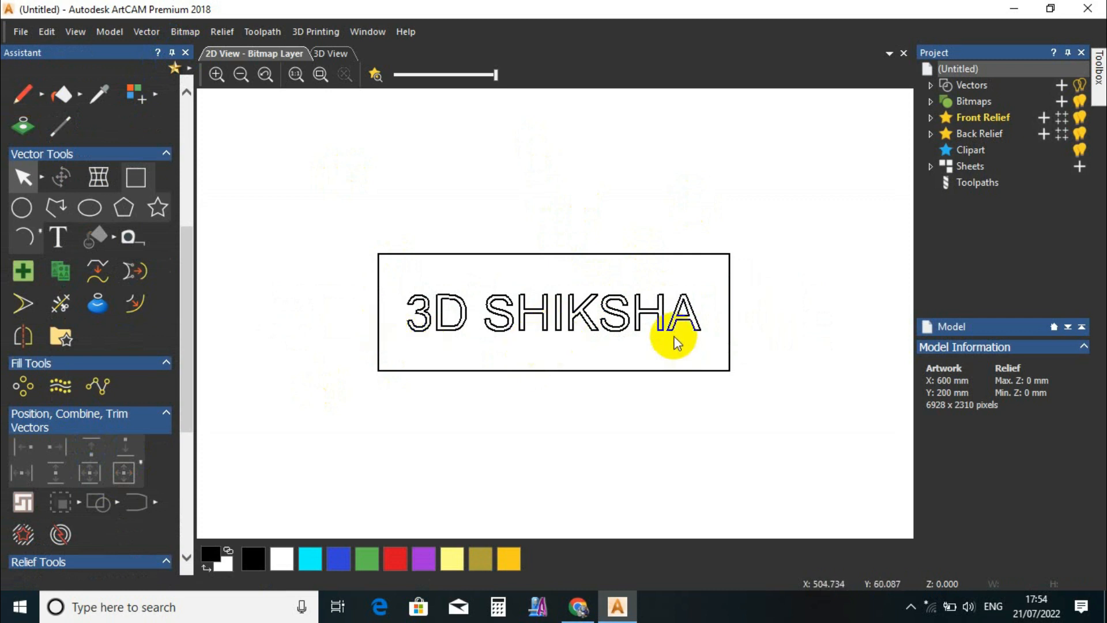
pyautogui.scroll(2, 557, 319)
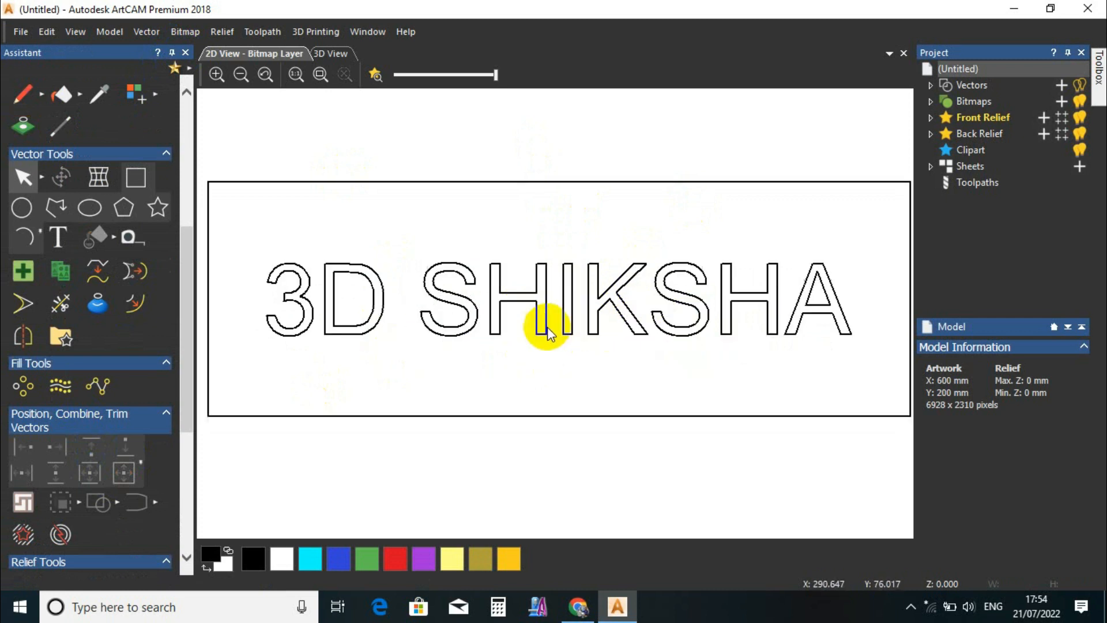
pyautogui.click(597, 315)
pyautogui.scroll(-2, 511, 278)
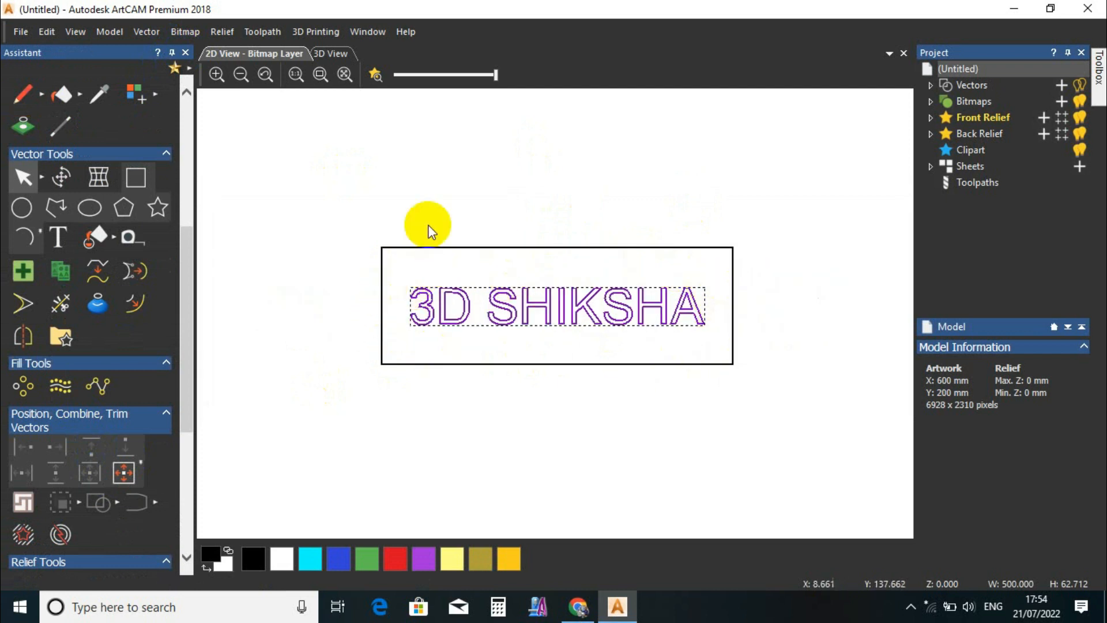
pyautogui.click(468, 189)
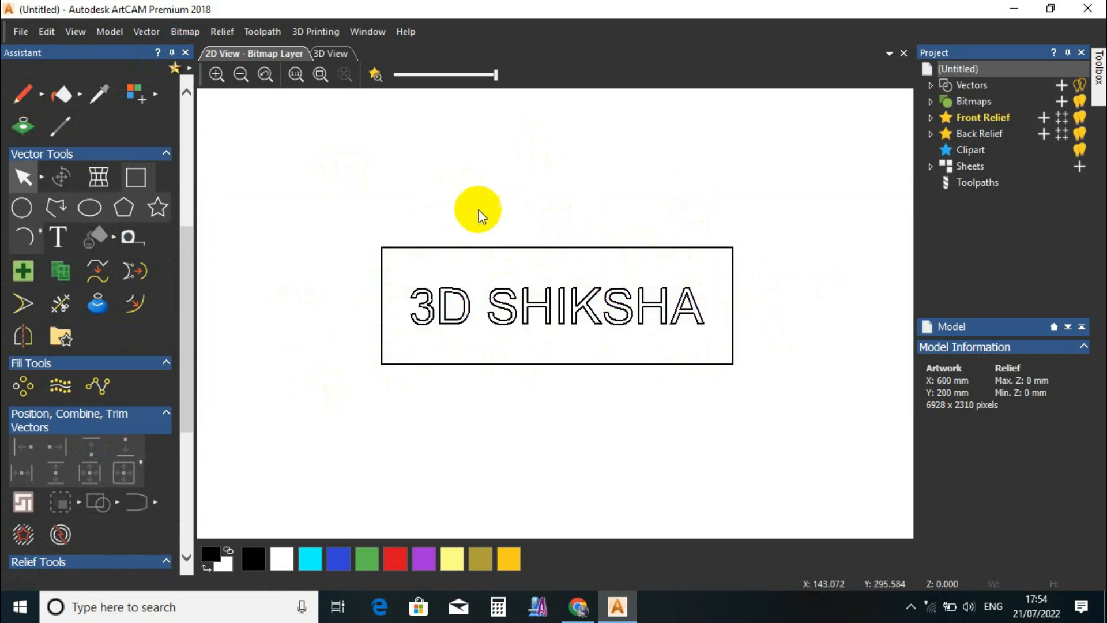
# - Offset the border rectangle inwards by about 25 mm with sharp corners, keeping the original vector
pyautogui.click(492, 248)
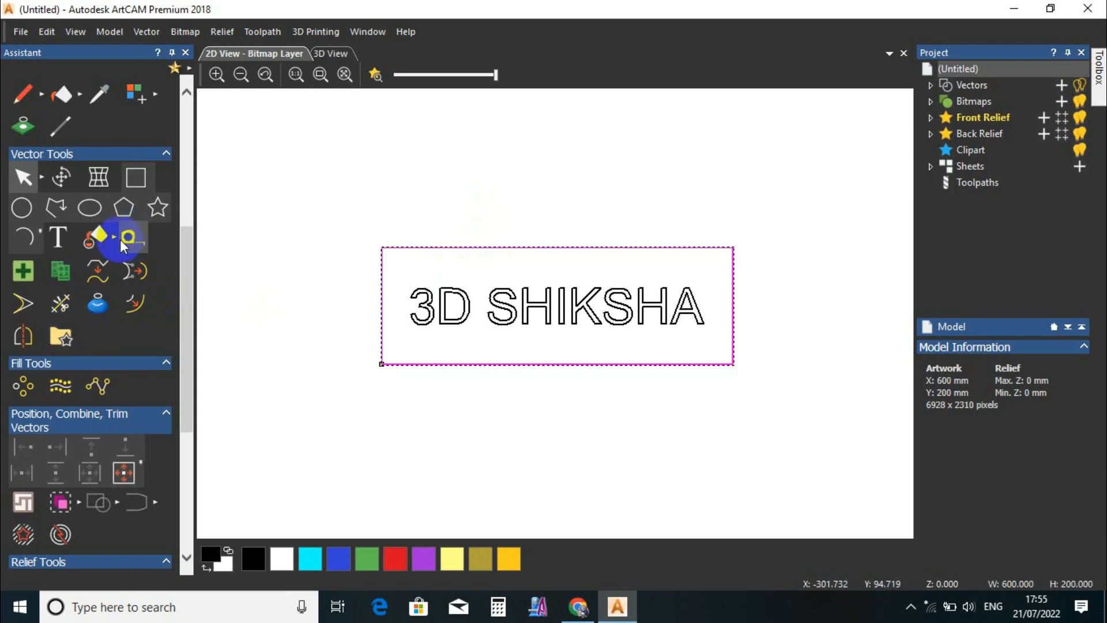
pyautogui.click(114, 324)
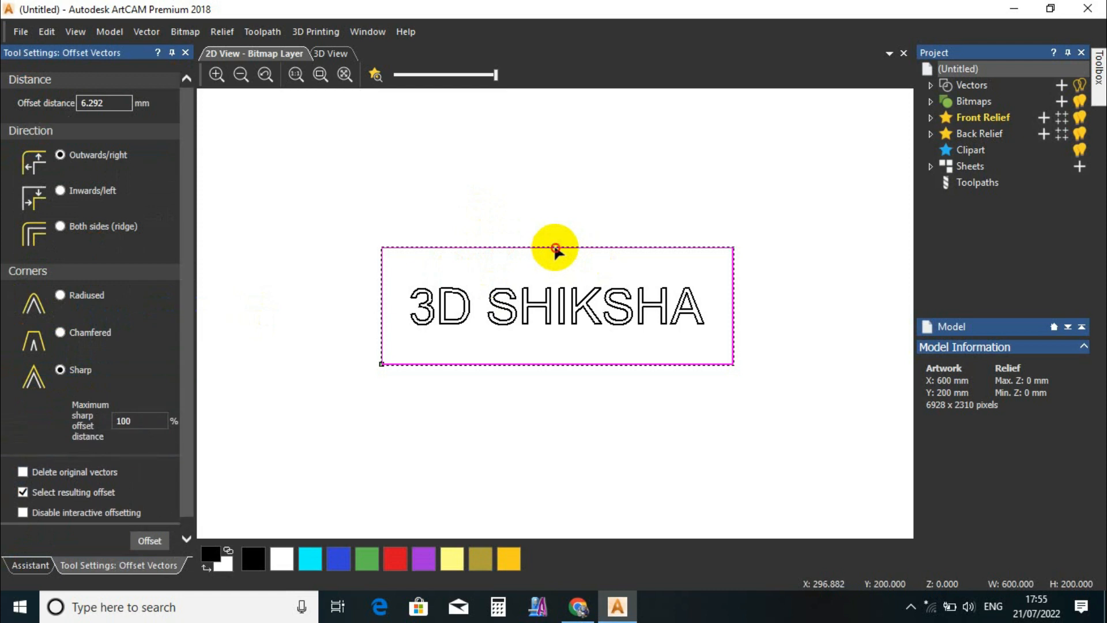
pyautogui.moveTo(557, 255); pyautogui.dragTo(562, 263)
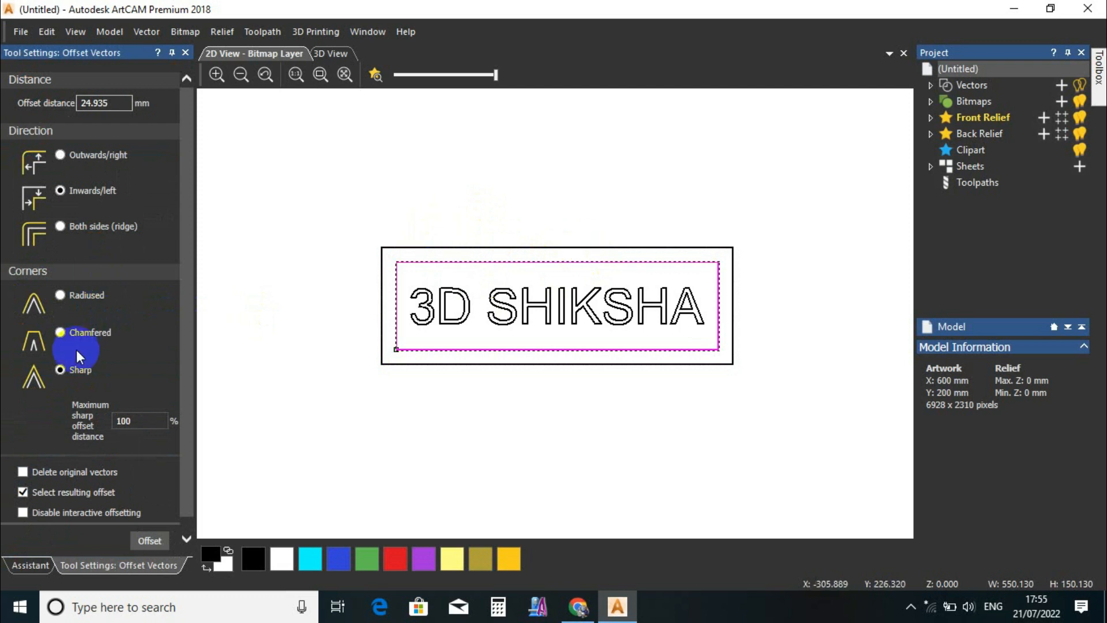
pyautogui.click(185, 52)
pyautogui.scroll(2, 408, 347)
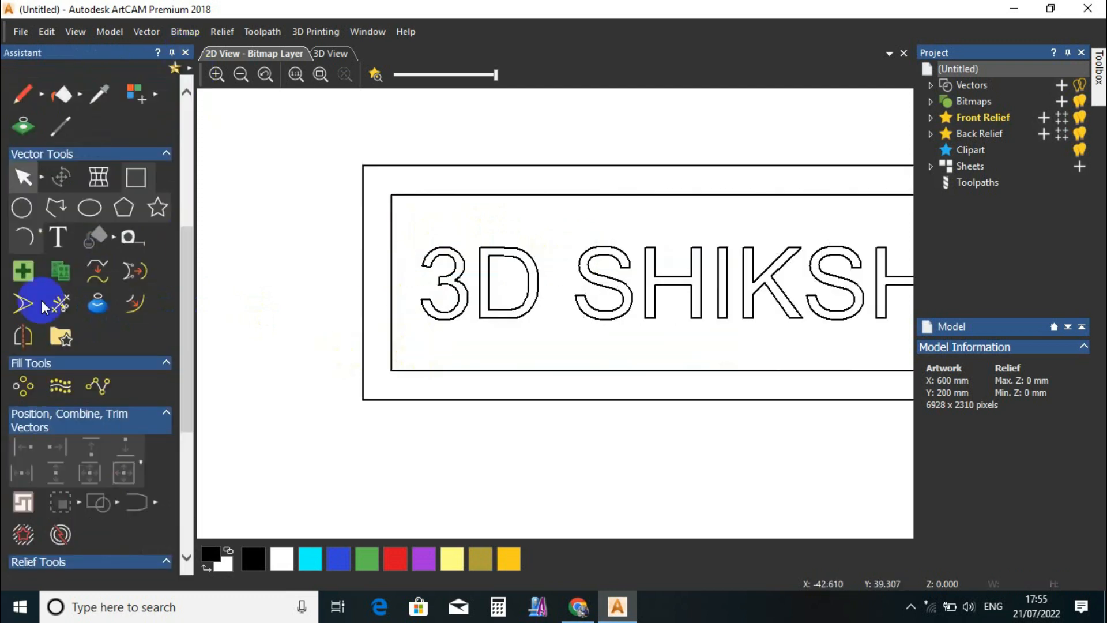
# - Draw a circle about 43 mm in diameter centred on the inner border's lower-left corner
pyautogui.click(21, 208)
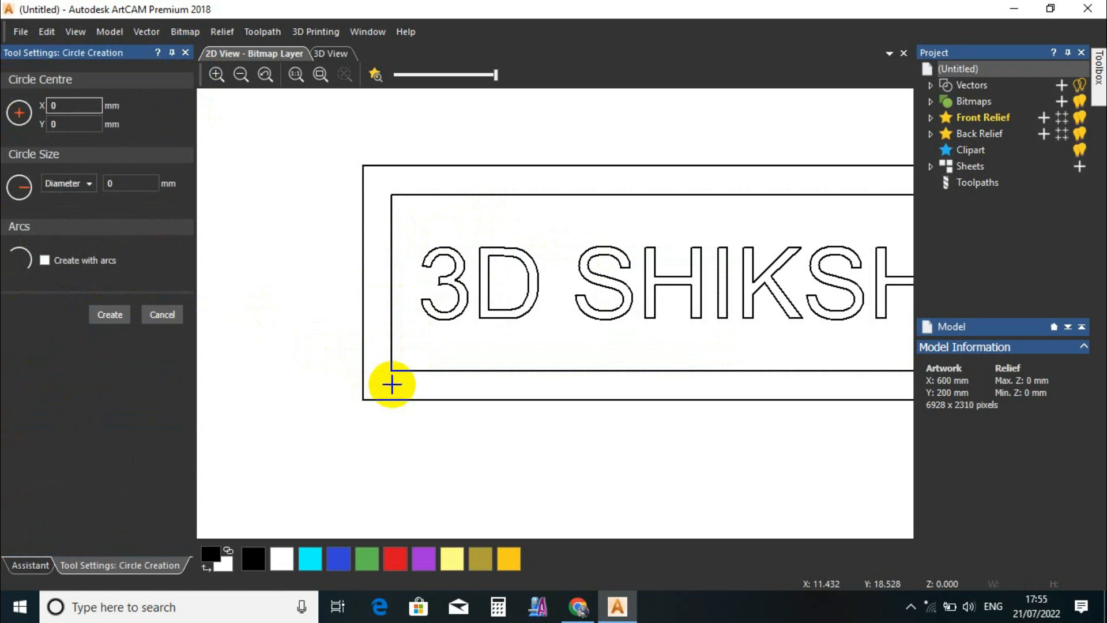
pyautogui.scroll(2, 392, 385)
pyautogui.moveTo(391, 356); pyautogui.dragTo(430, 325)
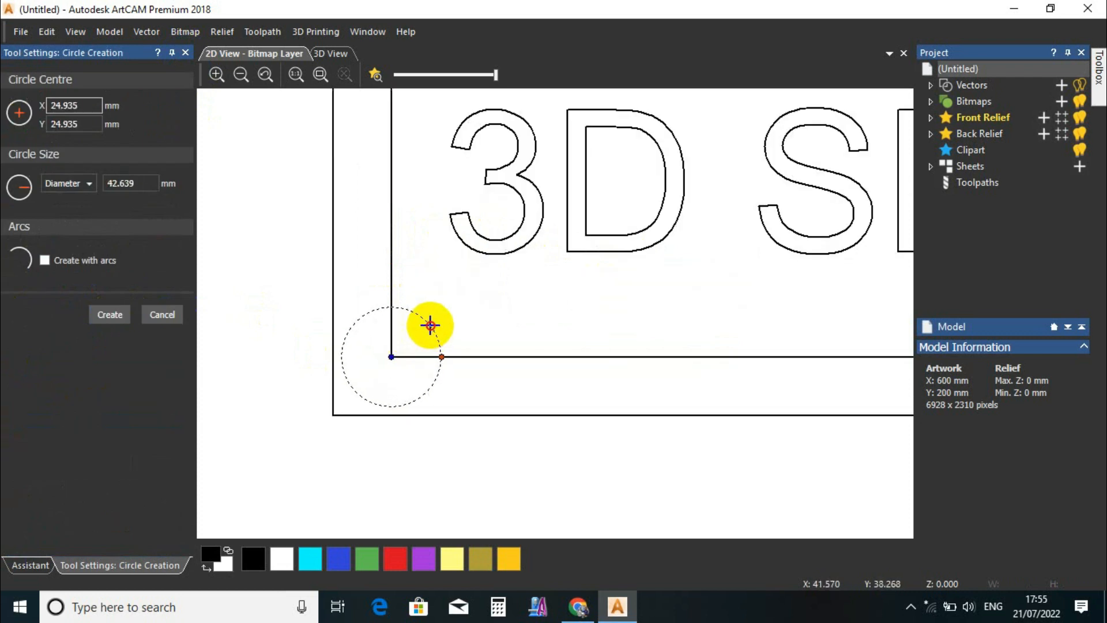
pyautogui.click(108, 315)
pyautogui.click(159, 314)
# - Mirror copies of the corner circle over and across the model to place one at all four inner border corners
pyautogui.click(23, 336)
pyautogui.scroll(-1, 557, 375)
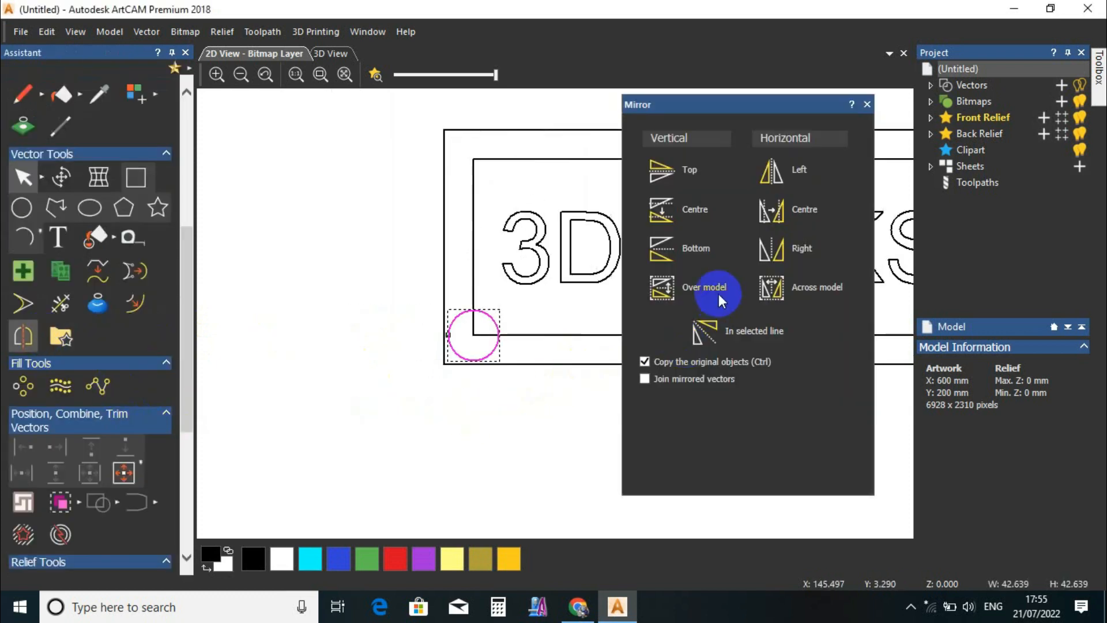
pyautogui.click(719, 293)
pyautogui.click(808, 290)
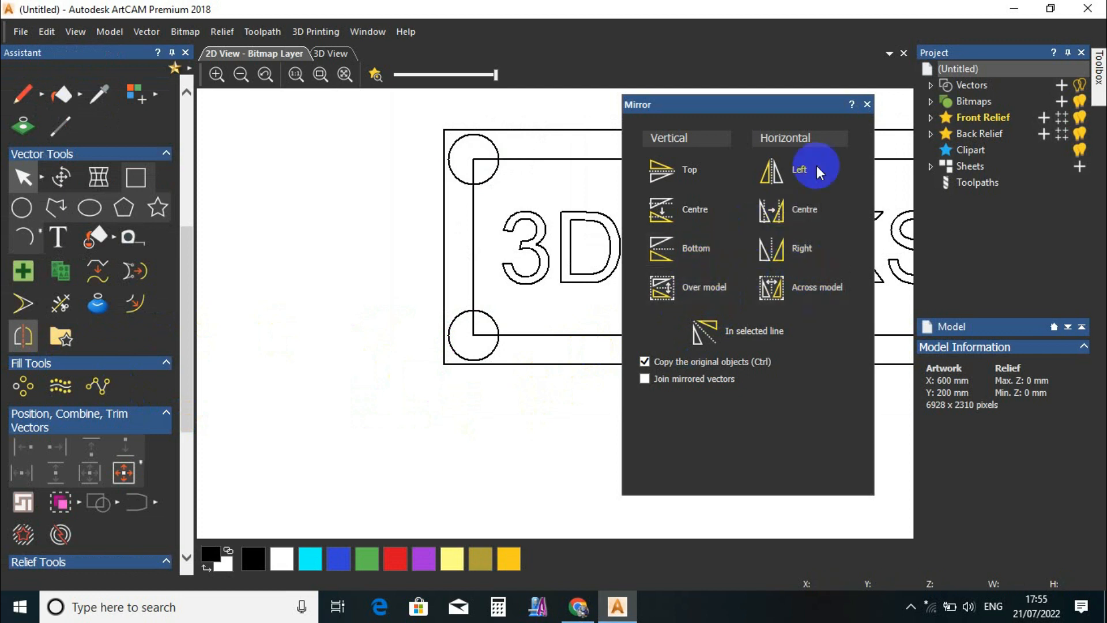
pyautogui.click(867, 103)
pyautogui.scroll(-2, 517, 300)
pyautogui.scroll(1, 598, 280)
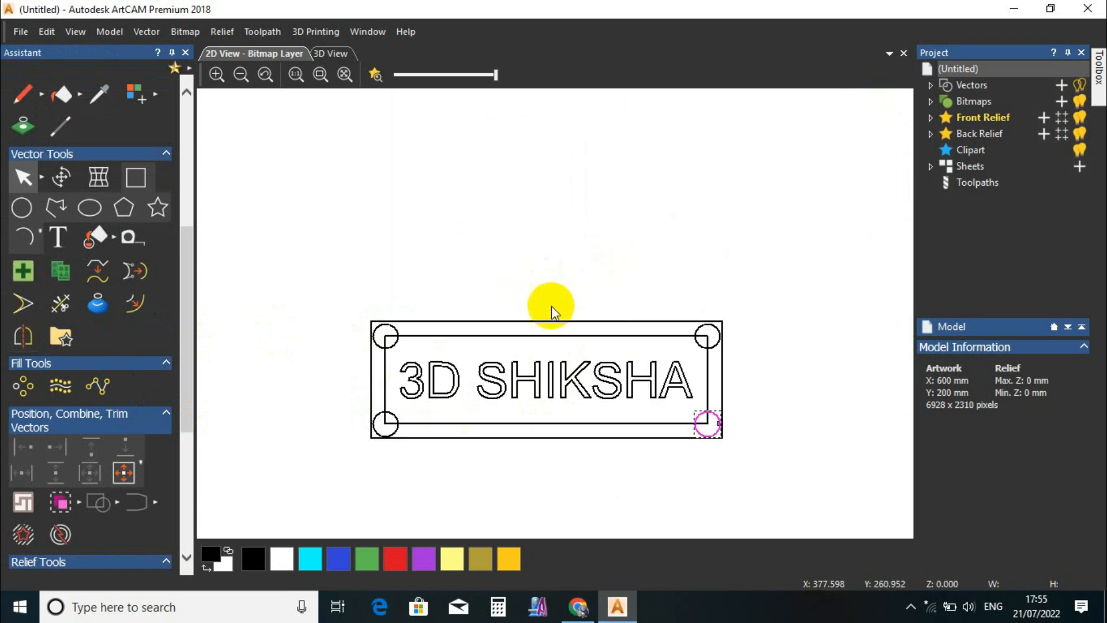
# - Trim the circles and inner border at both left corners, leaving concave arc corners
pyautogui.click(64, 305)
pyautogui.scroll(2, 386, 339)
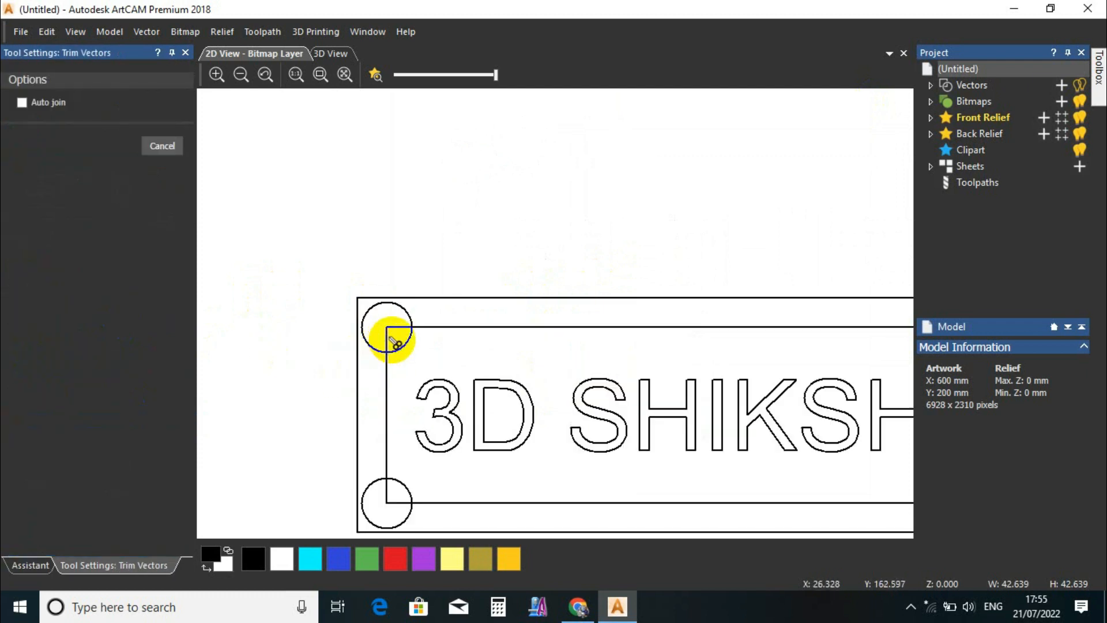
pyautogui.click(385, 304)
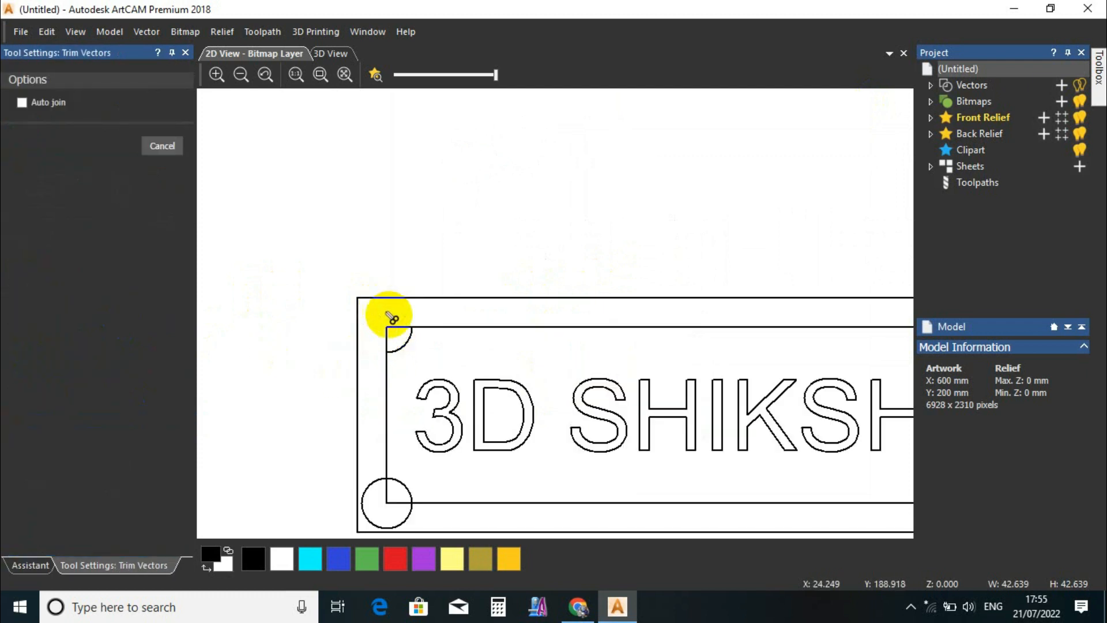
pyautogui.scroll(-3, 417, 327)
pyautogui.scroll(5, 439, 413)
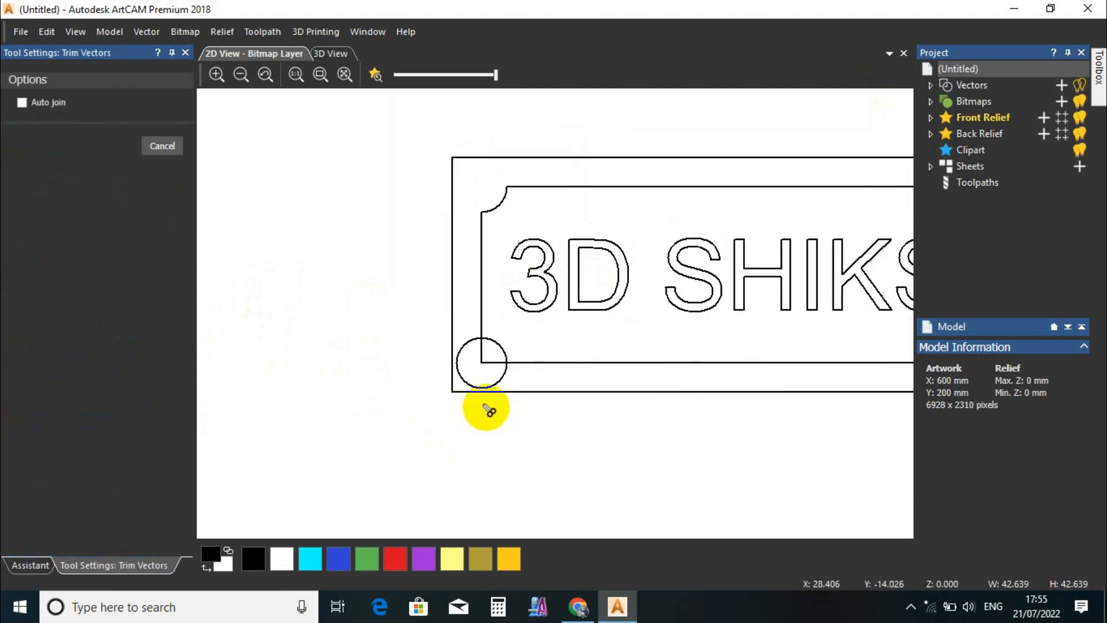
pyautogui.click(451, 362)
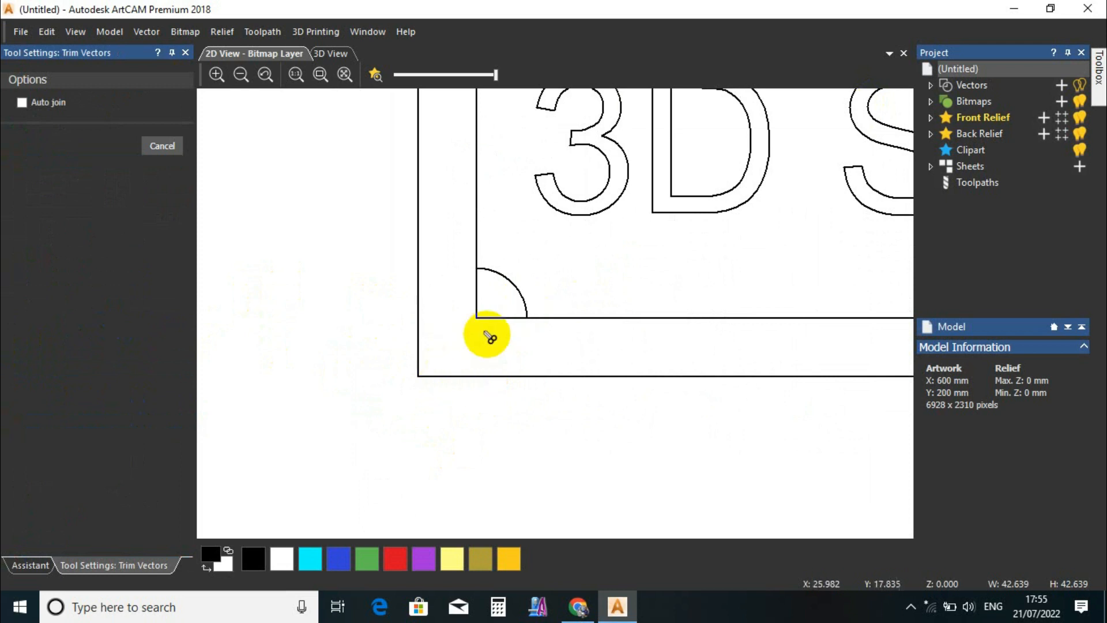
# - Trim the circles and inner border at both right corners into matching concave arcs, and finish trimming
pyautogui.scroll(-3, 487, 322)
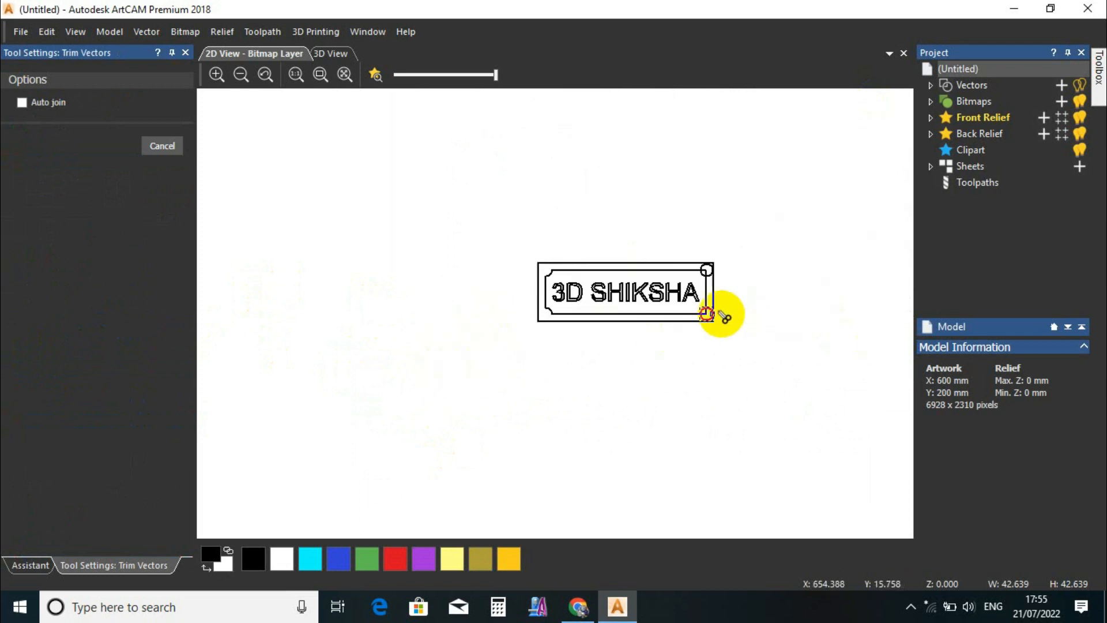
pyautogui.scroll(4, 717, 314)
pyautogui.click(744, 333)
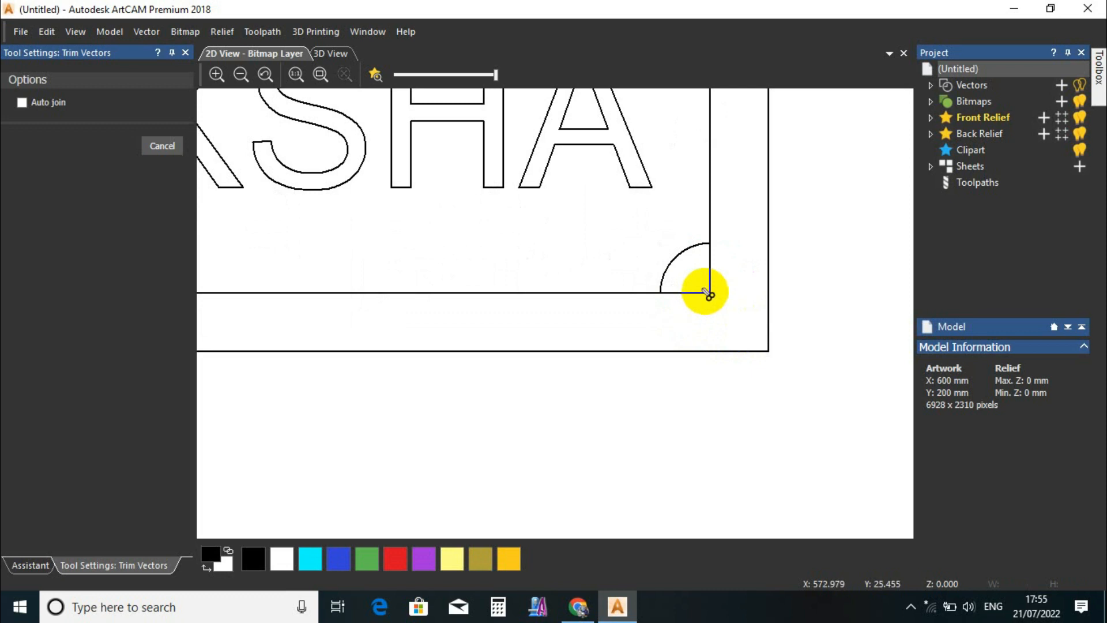
pyautogui.scroll(-3, 709, 294)
pyautogui.scroll(4, 629, 118)
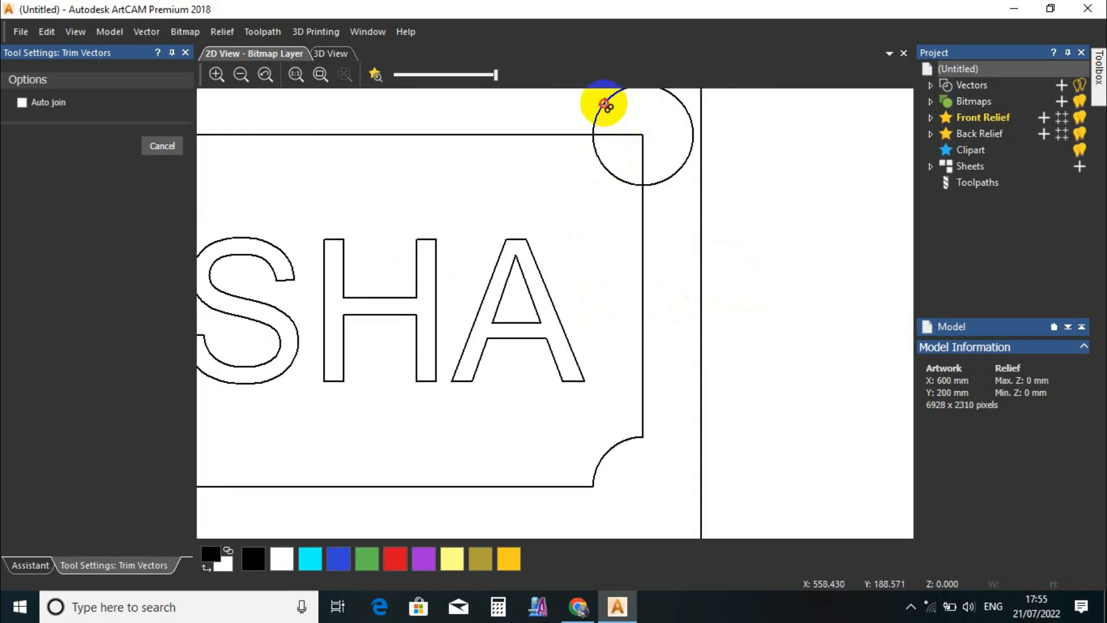
pyautogui.click(606, 105)
pyautogui.scroll(-3, 775, 276)
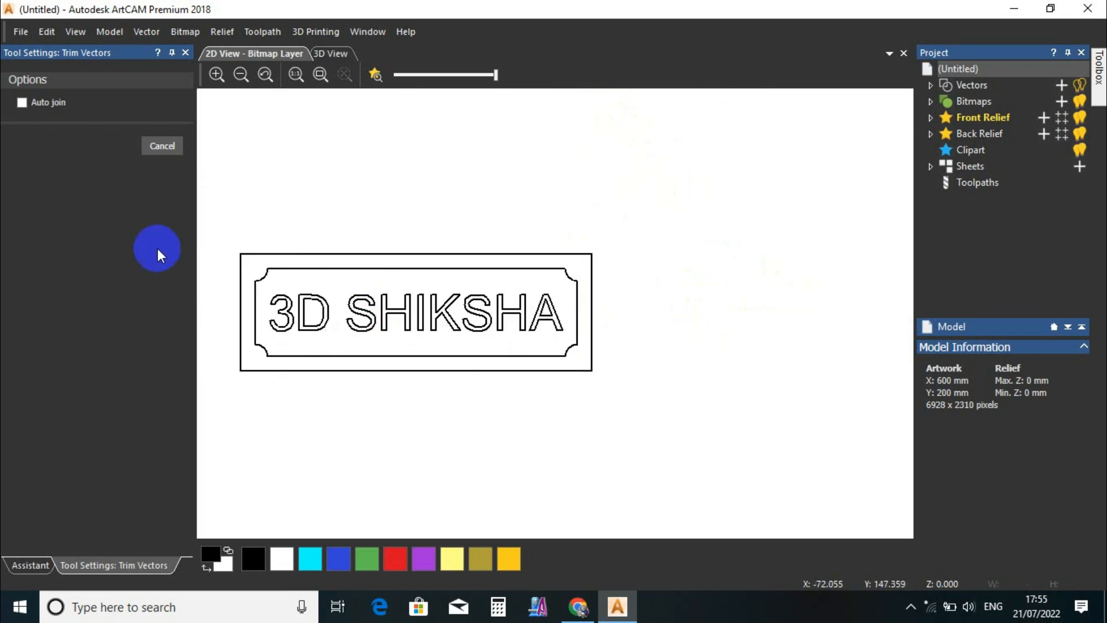
pyautogui.click(186, 55)
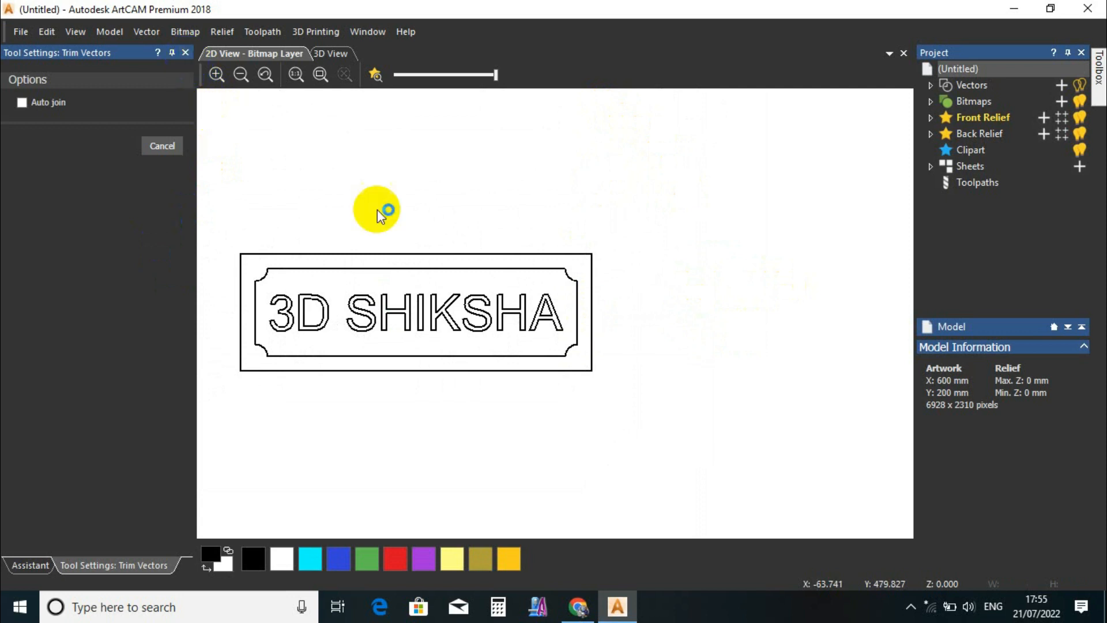
pyautogui.scroll(-2, 531, 323)
pyautogui.scroll(2, 433, 326)
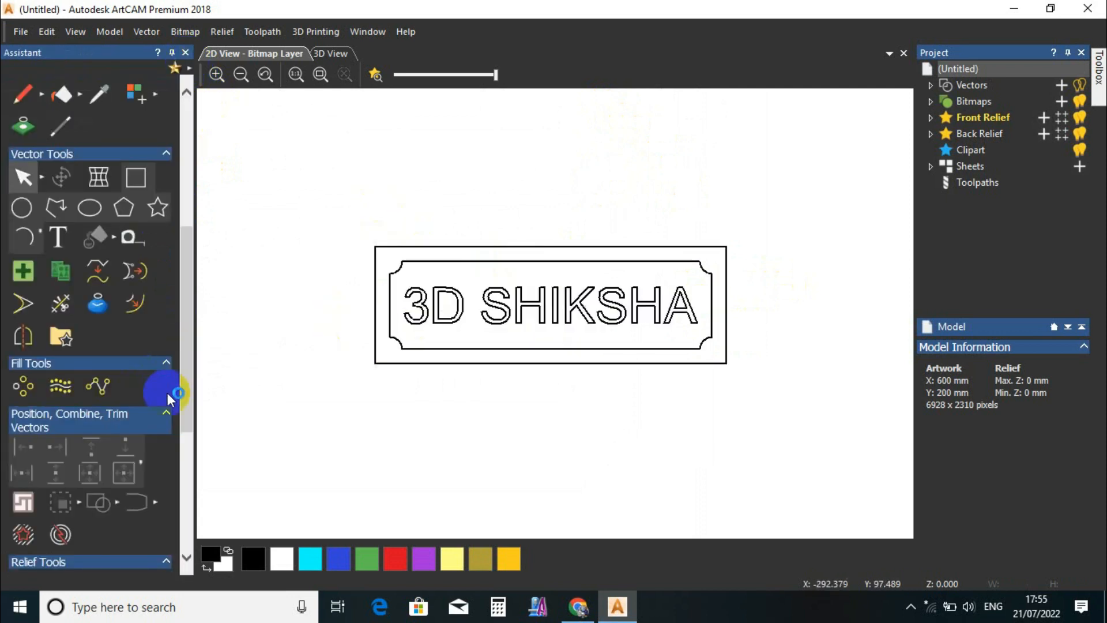
pyautogui.scroll(2, 489, 311)
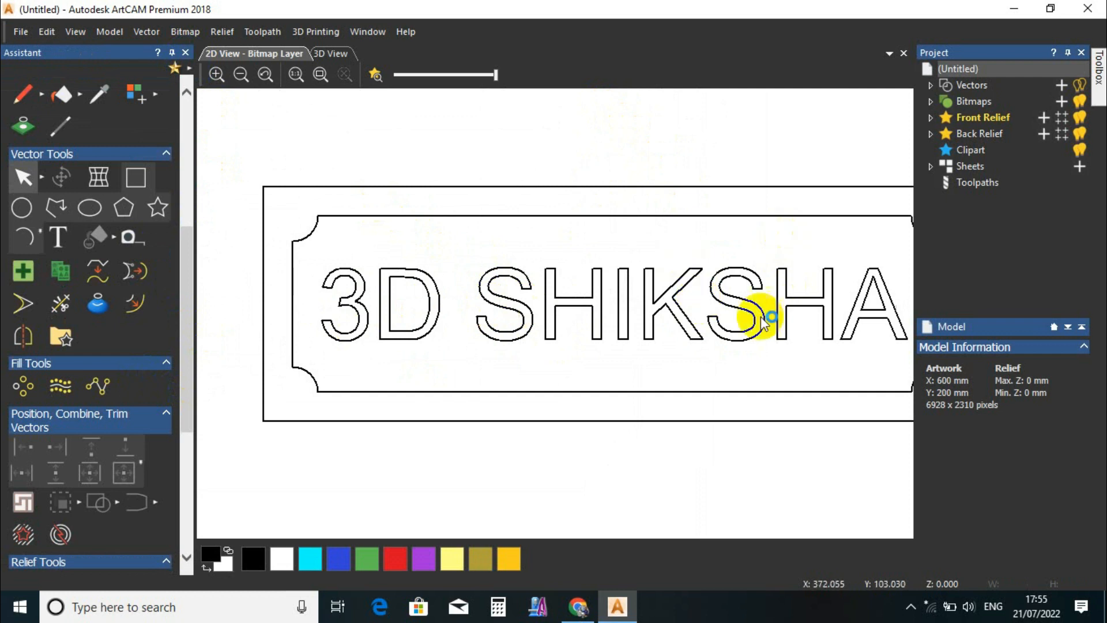
pyautogui.scroll(-2, 527, 284)
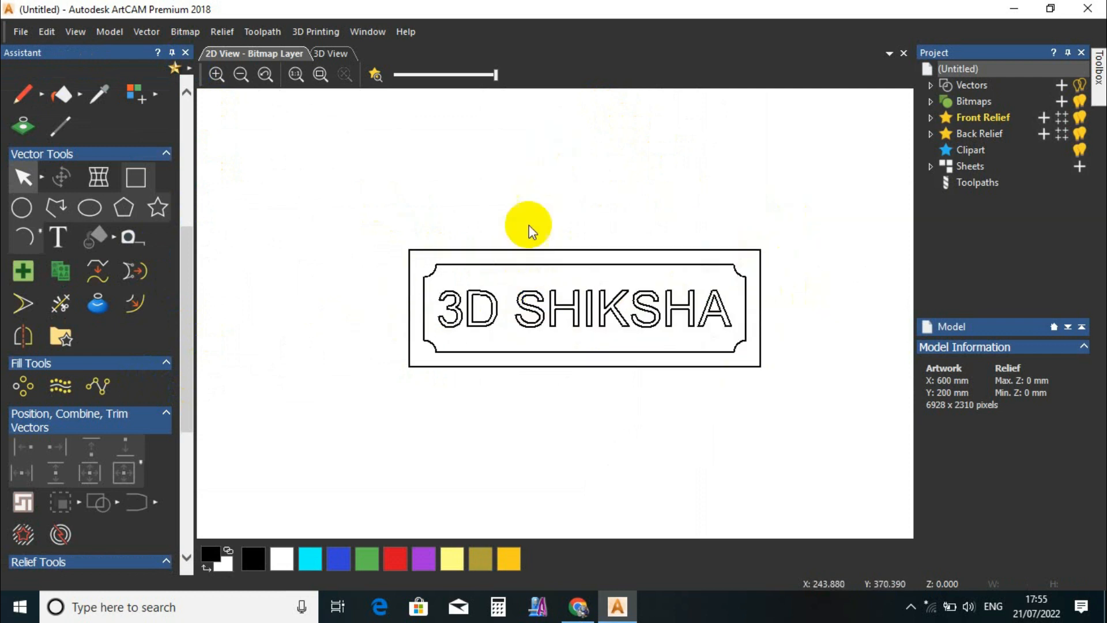
pyautogui.moveTo(373, 196); pyautogui.dragTo(849, 392)
pyautogui.click(796, 306)
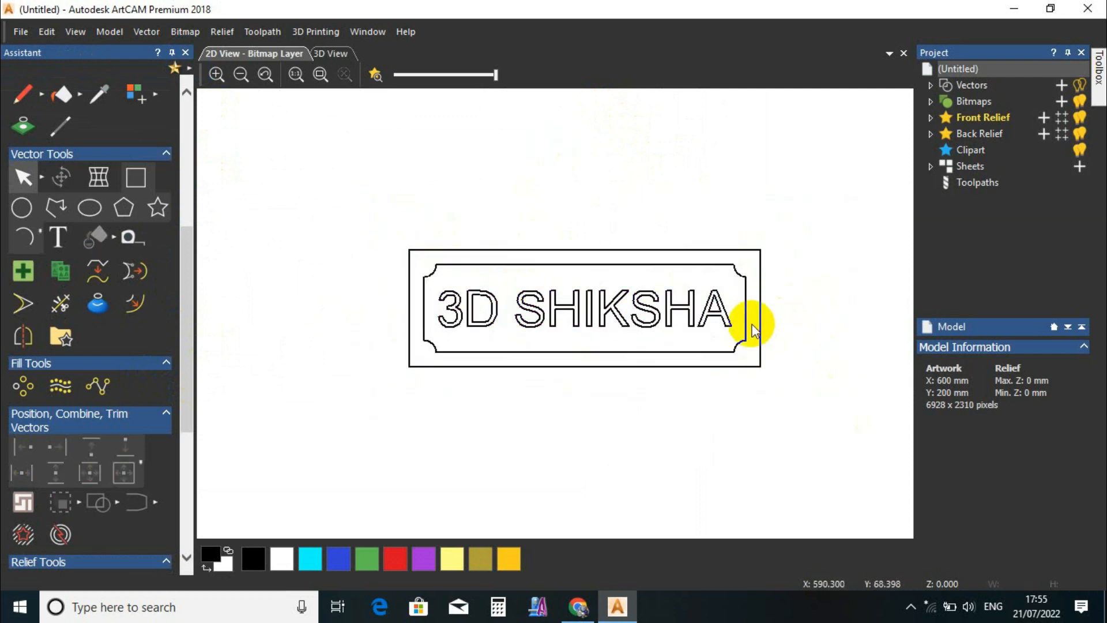
# - Select the trimmed inner border with the text and join their coincident nodes at a 0.001 mm tolerance
pyautogui.moveTo(413, 260); pyautogui.dragTo(749, 358)
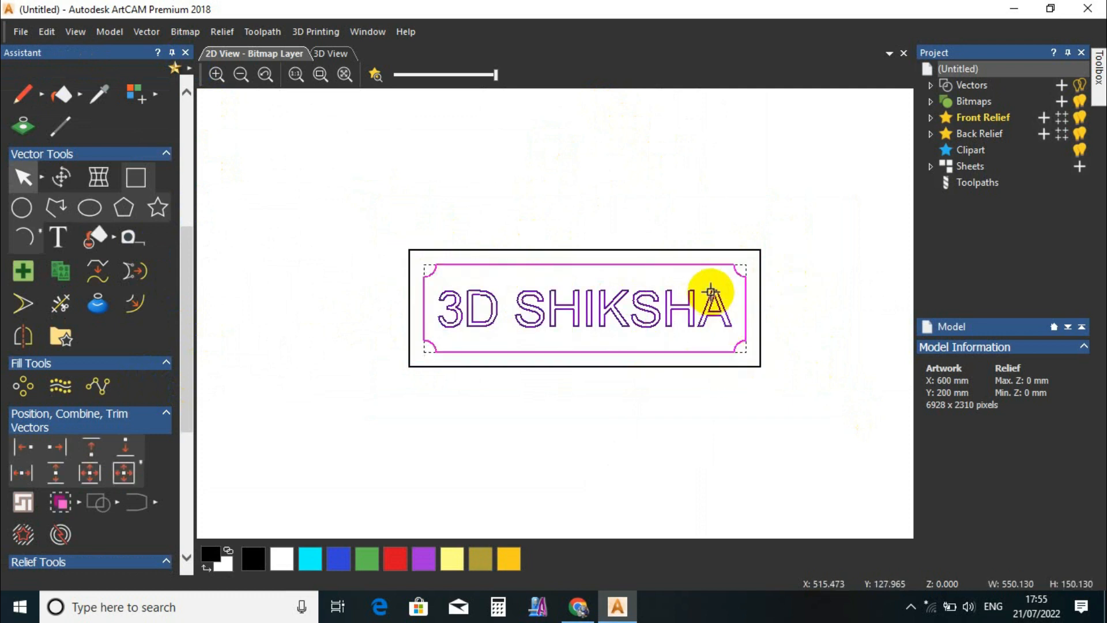
pyautogui.scroll(2, 709, 292)
pyautogui.scroll(-2, 542, 320)
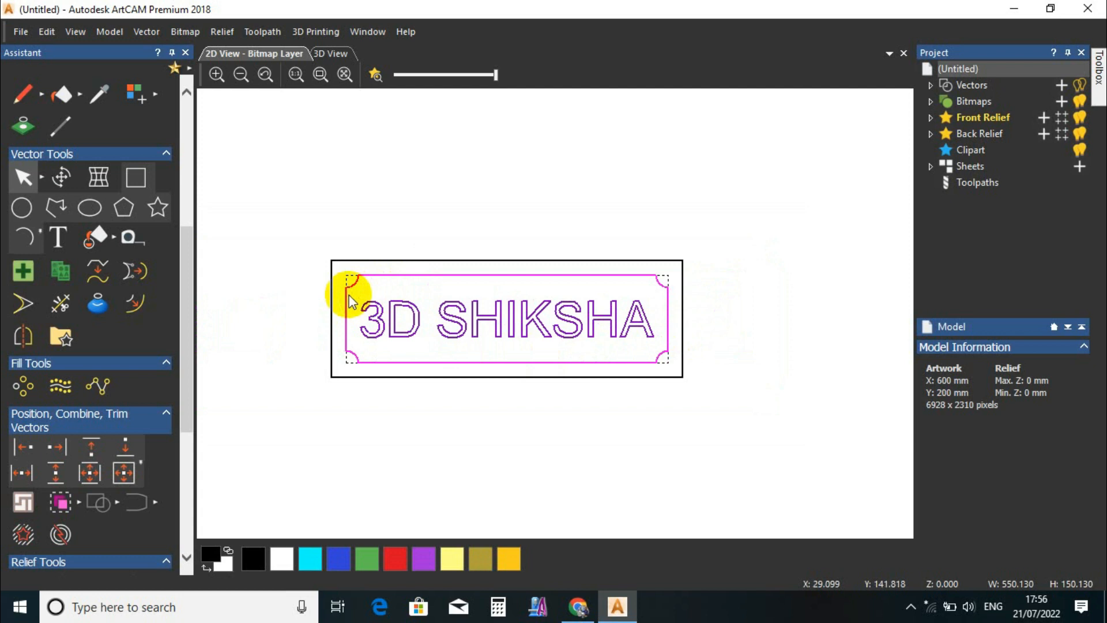
pyautogui.scroll(2, 353, 289)
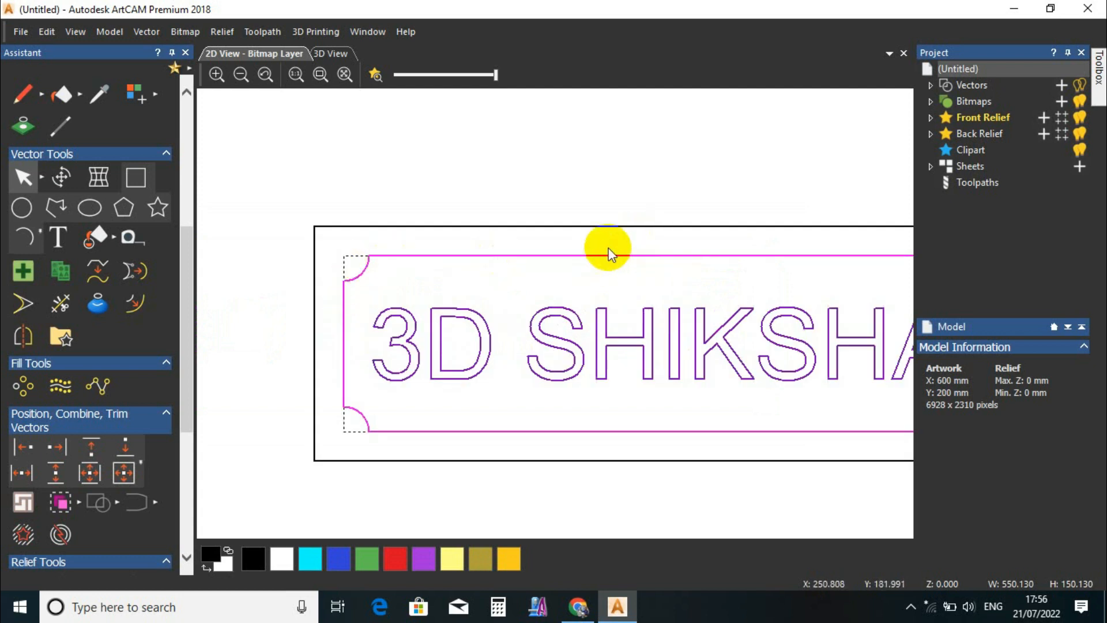
pyautogui.press('j')
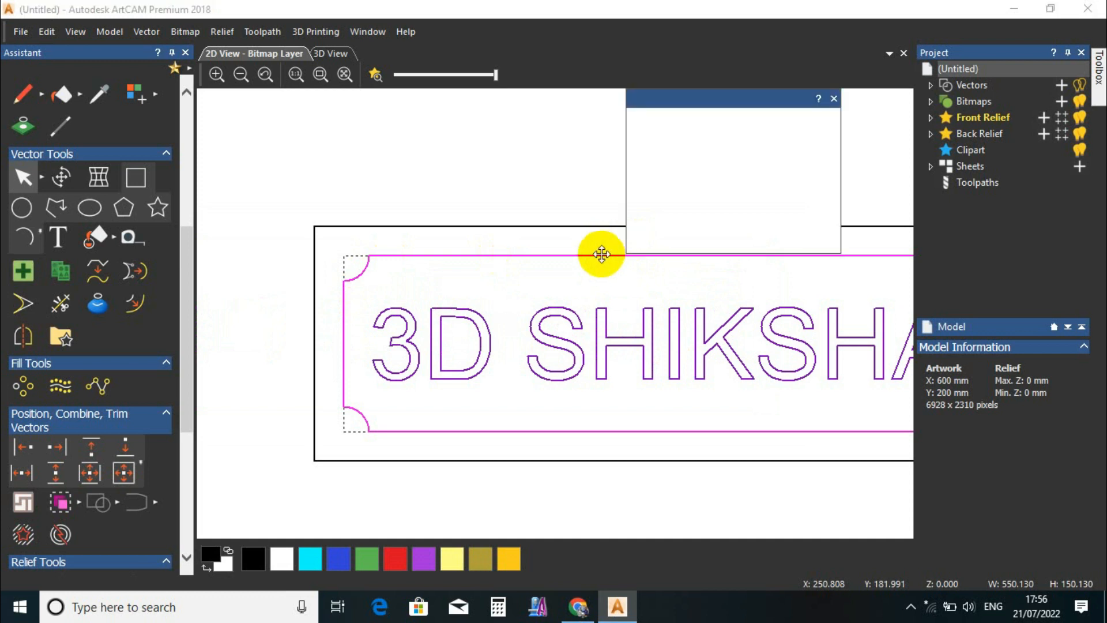
pyautogui.click(804, 245)
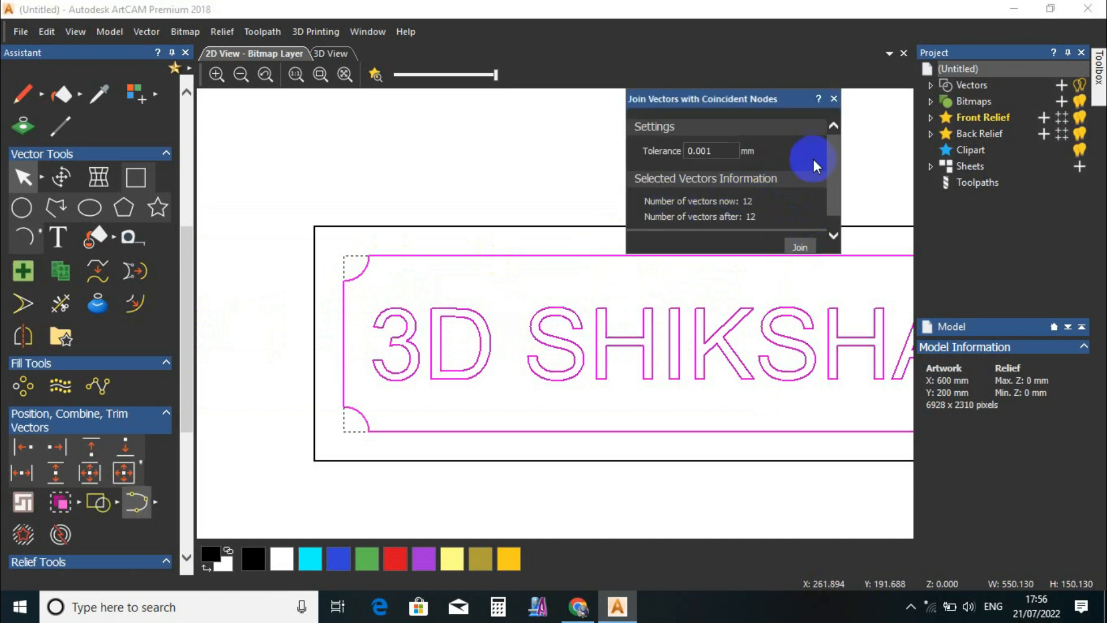
pyautogui.click(834, 100)
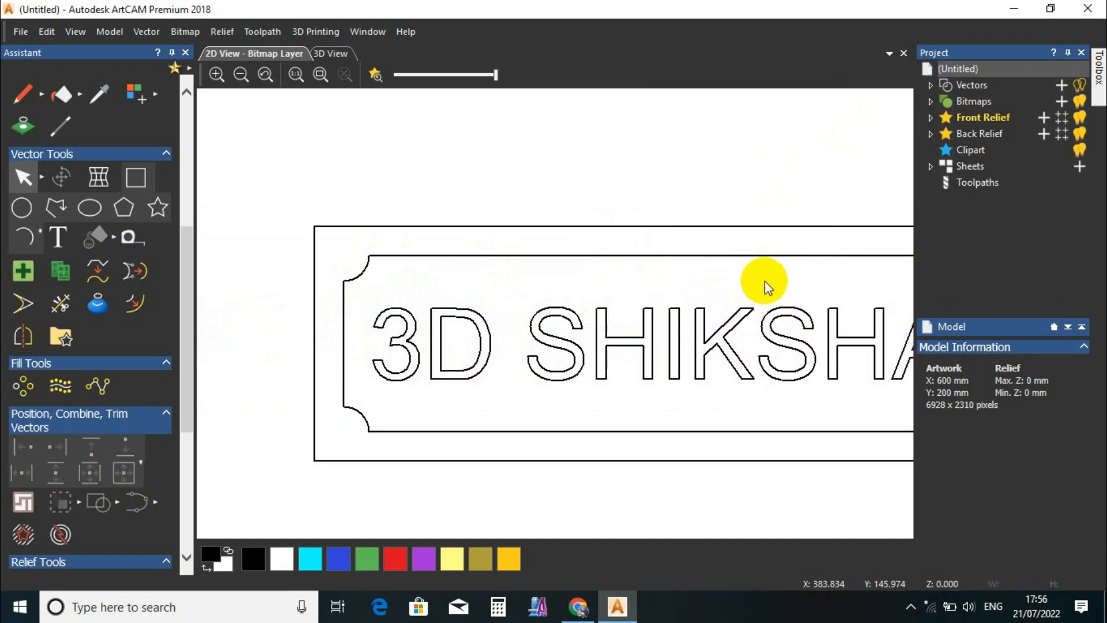
# - Check by selecting the inner border, outer border and a letter in turn whether each is a separate joined vector
pyautogui.click(769, 257)
pyautogui.scroll(-3, 507, 316)
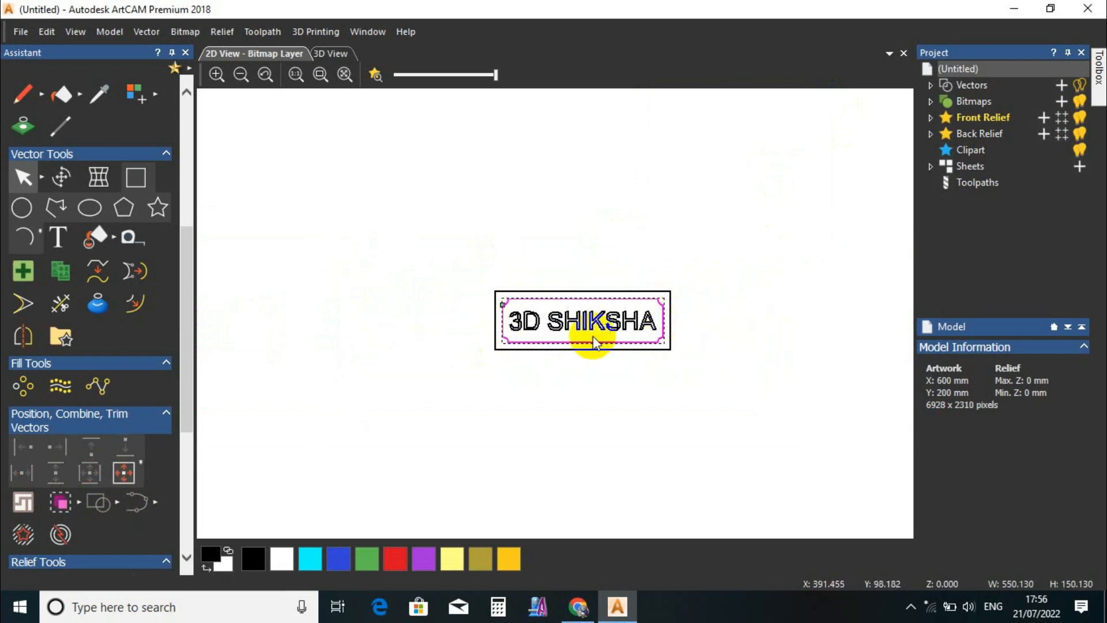
pyautogui.click(569, 273)
pyautogui.click(552, 248)
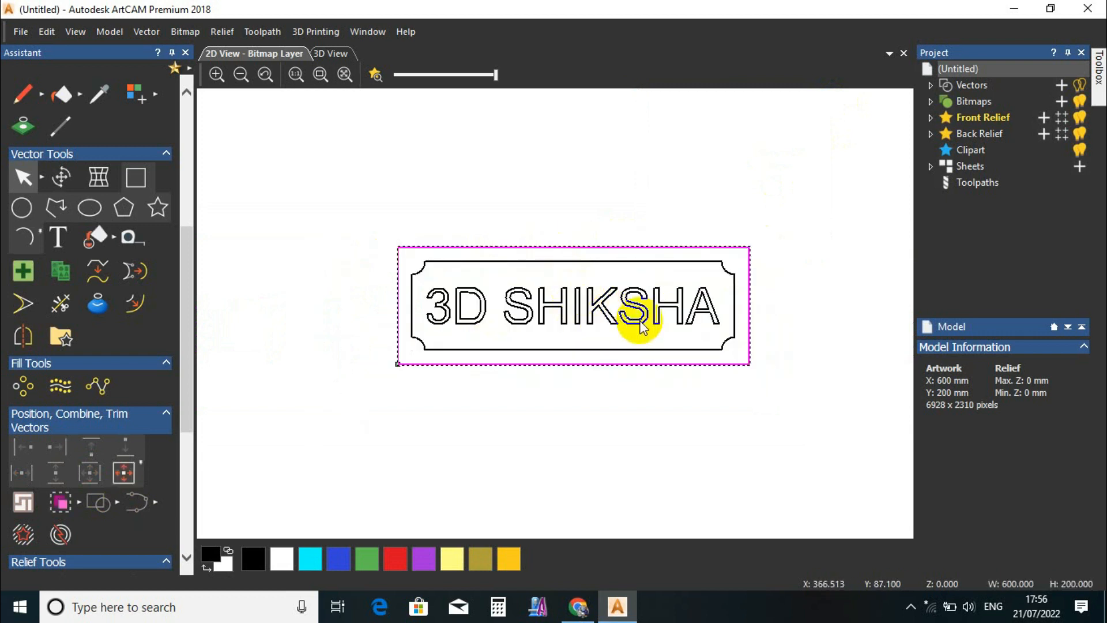
pyautogui.click(649, 327)
pyautogui.scroll(2, 647, 328)
pyautogui.scroll(-2, 580, 297)
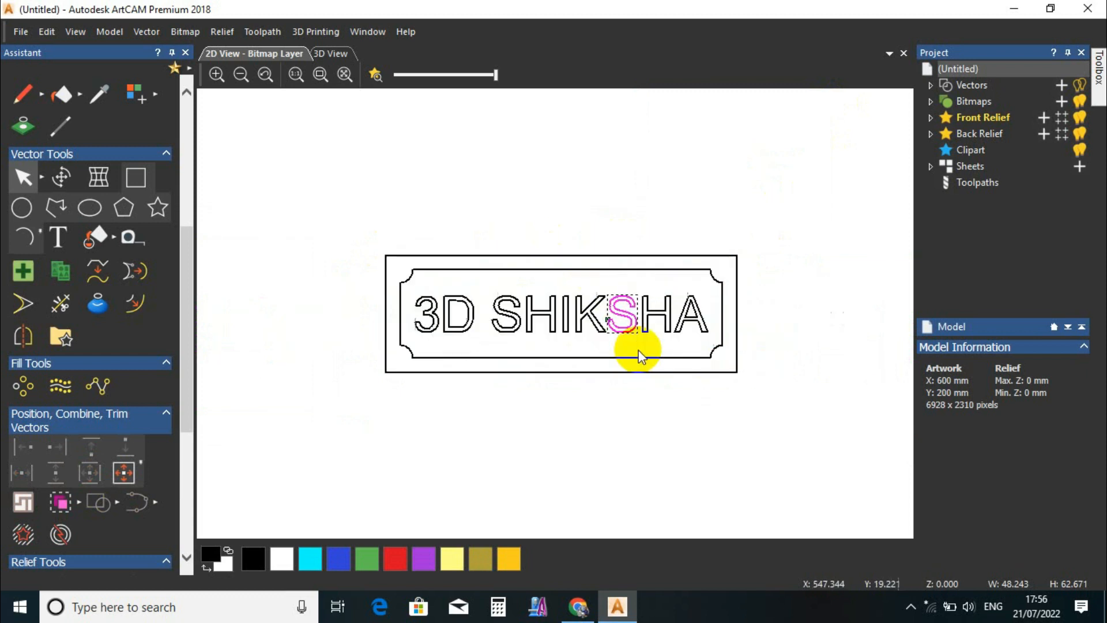
pyautogui.scroll(3, 635, 349)
pyautogui.click(701, 342)
pyautogui.scroll(-3, 718, 341)
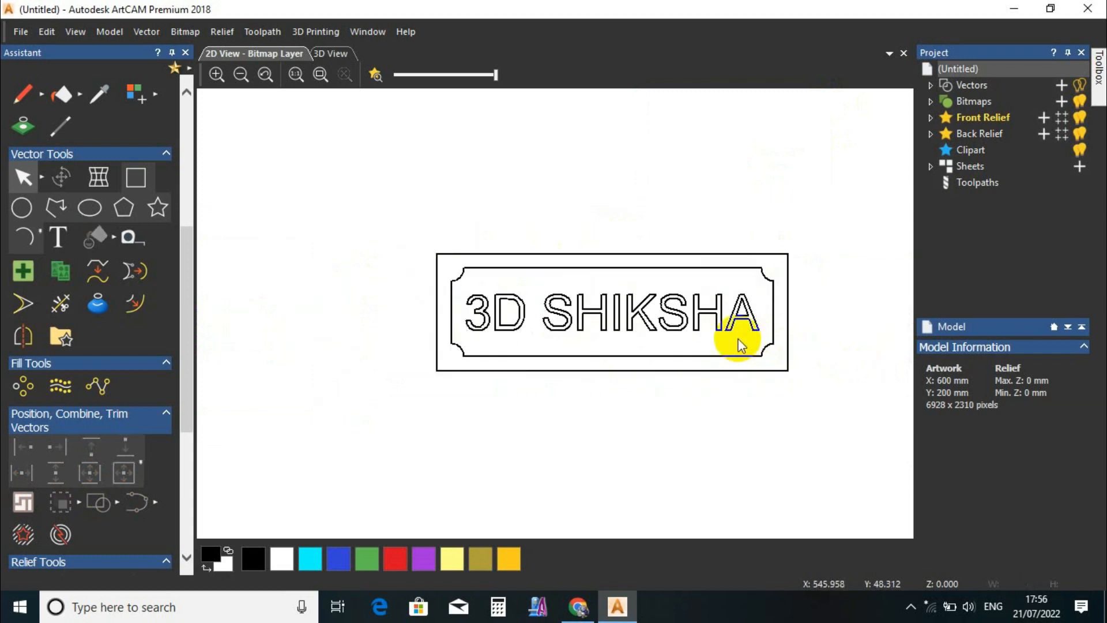
# - Select all the 3D SHIKSHA letters and group them
pyautogui.moveTo(745, 338); pyautogui.dragTo(470, 296)
pyautogui.scroll(2, 475, 304)
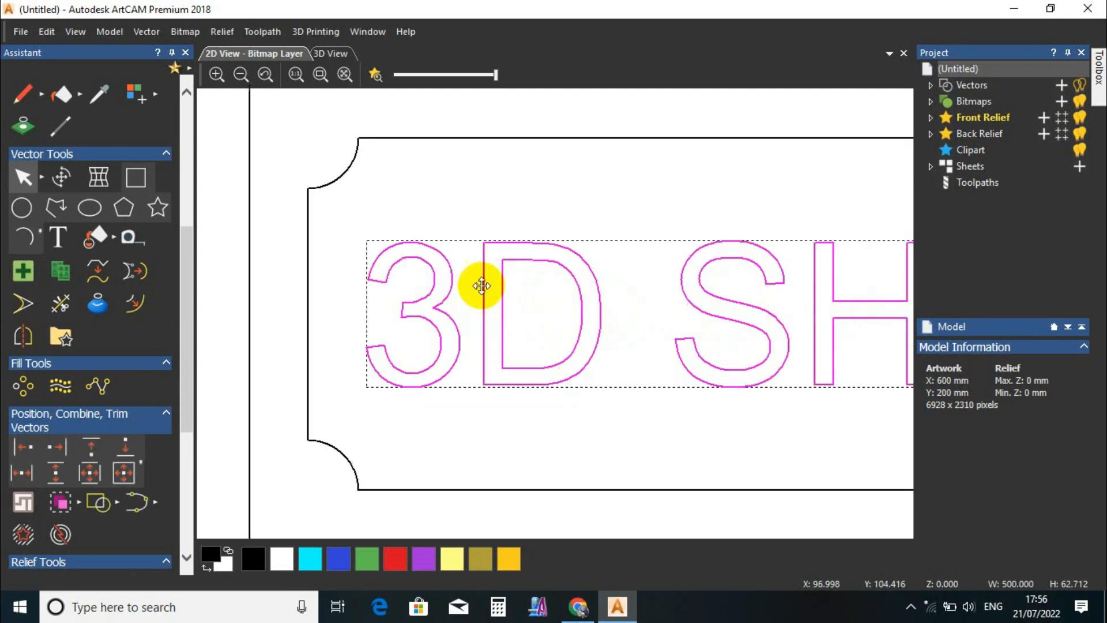
pyautogui.scroll(-2, 588, 341)
pyautogui.scroll(2, 749, 326)
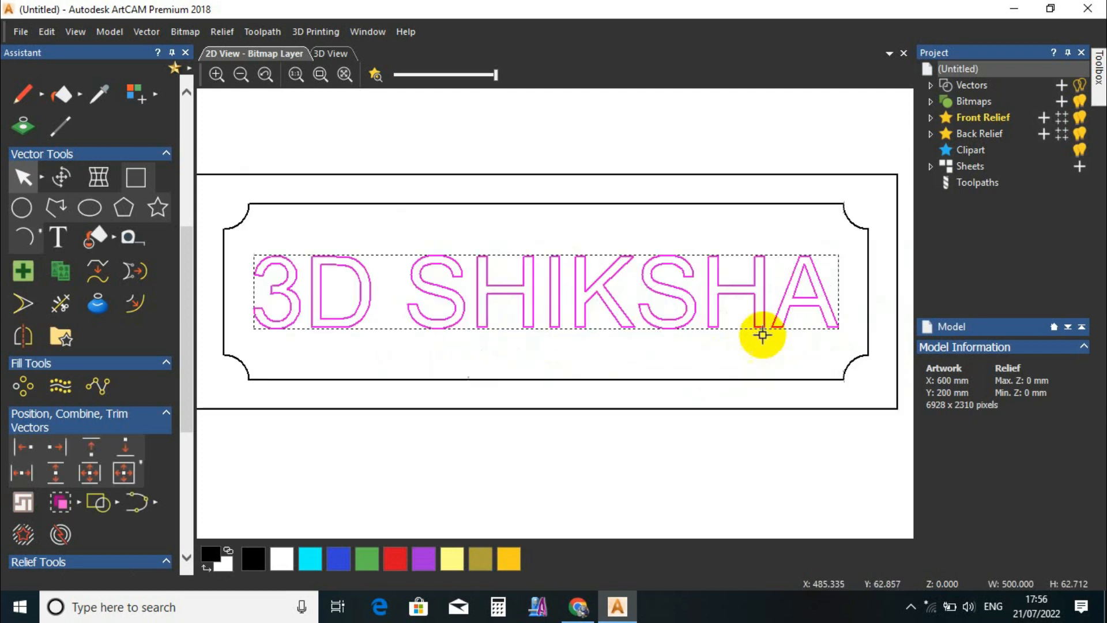
pyautogui.scroll(-3, 631, 370)
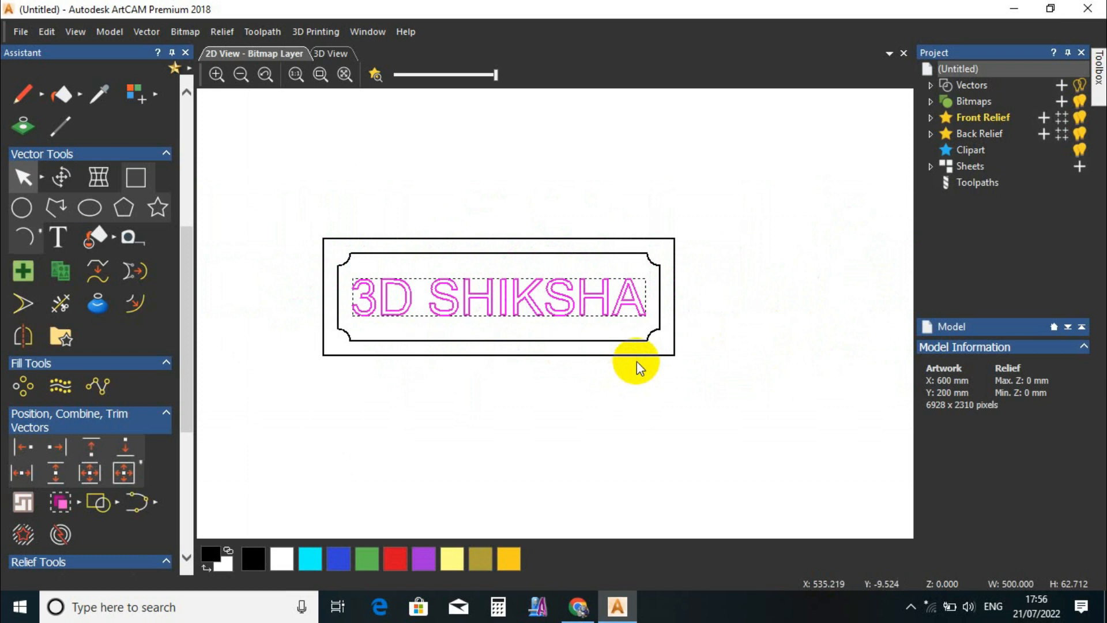
pyautogui.click(637, 361)
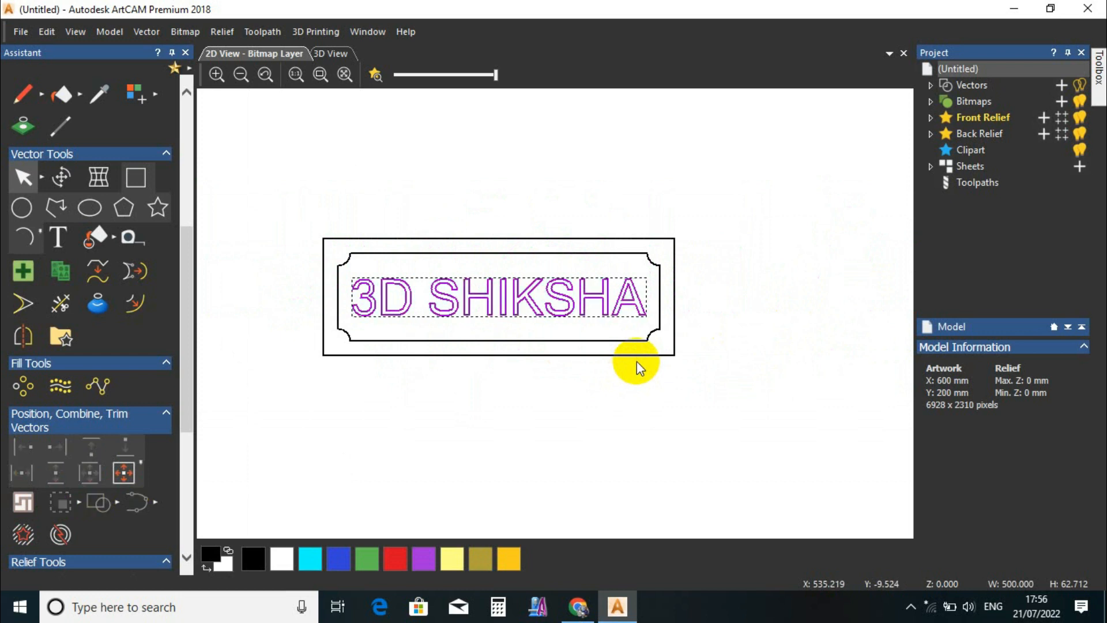
# - Measure the gap between the bottom corners of the last H and A in the text
pyautogui.click(131, 236)
pyautogui.scroll(4, 600, 311)
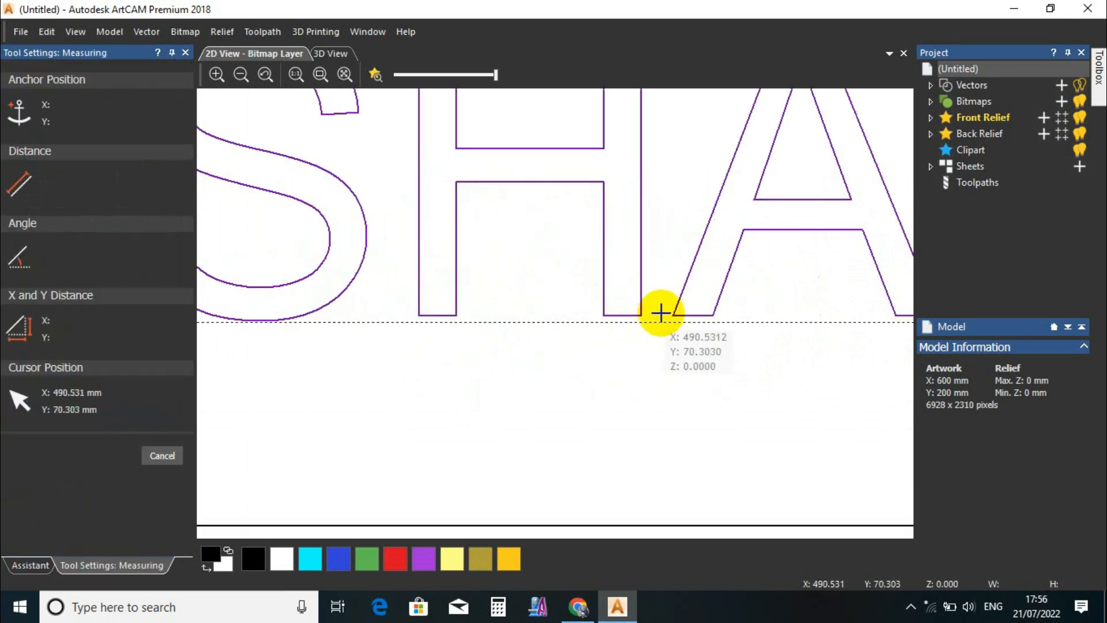
pyautogui.moveTo(674, 315); pyautogui.dragTo(642, 317)
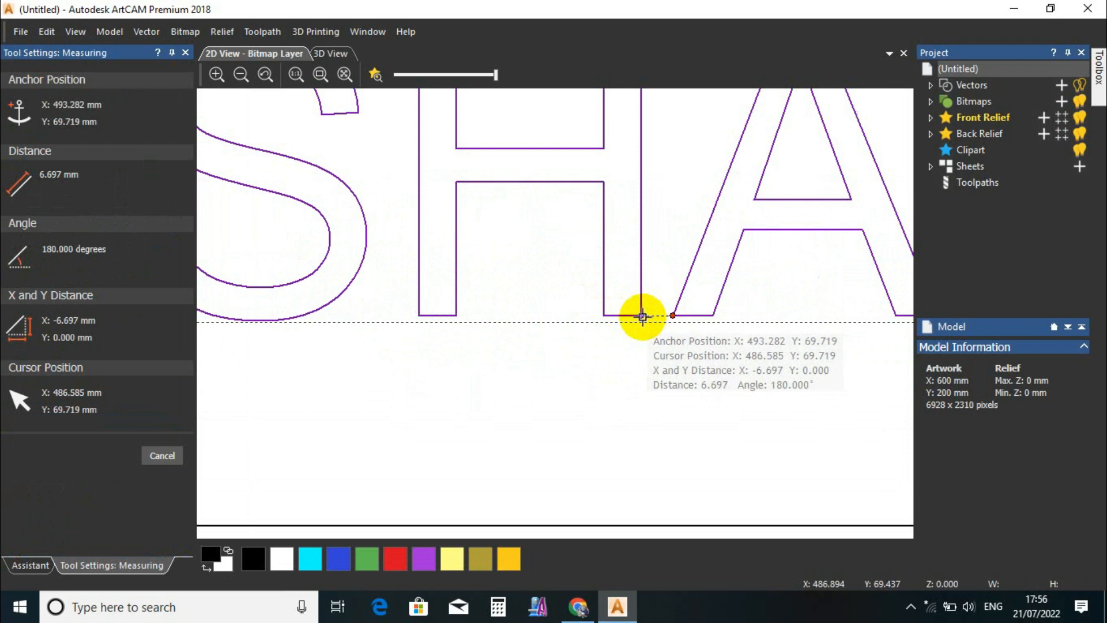
pyautogui.moveTo(642, 316)
pyautogui.mouseDown()
pyautogui.moveTo(668, 311)
pyautogui.moveTo(643, 314)
pyautogui.mouseUp()
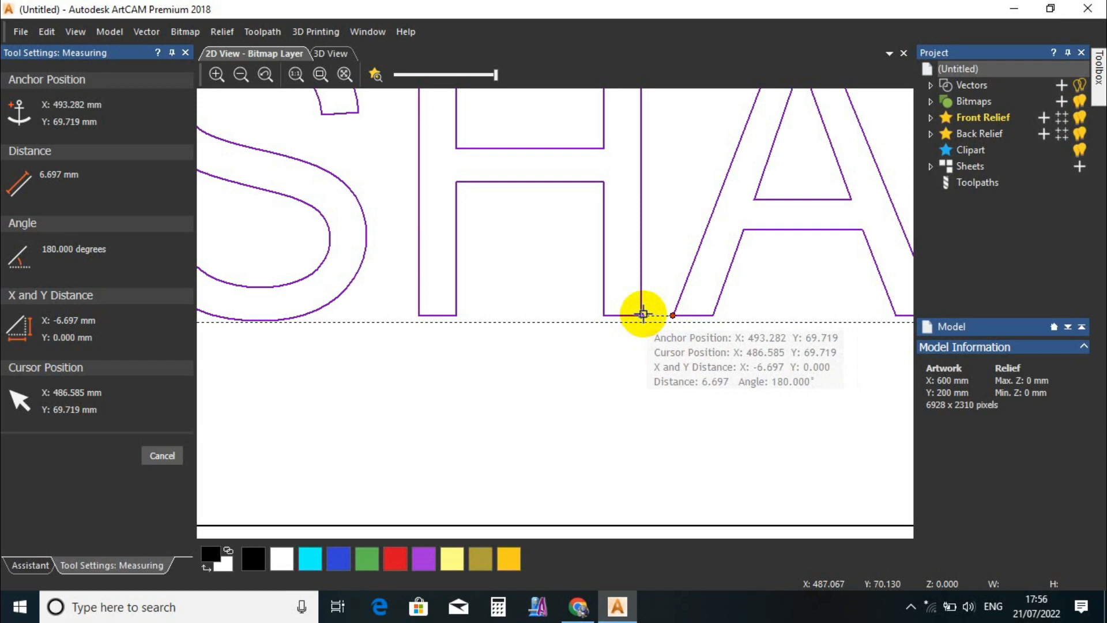
# - Place a circle 8 mm in diameter between the last H and A of the text as a trial tool outline
pyautogui.press('Escape')
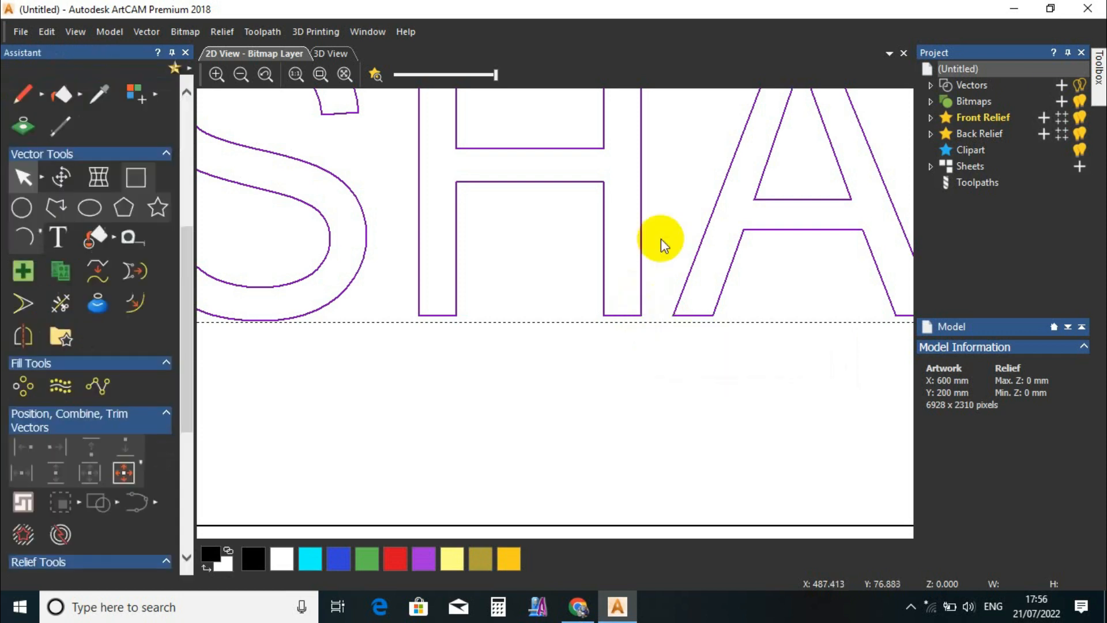
pyautogui.click(22, 207)
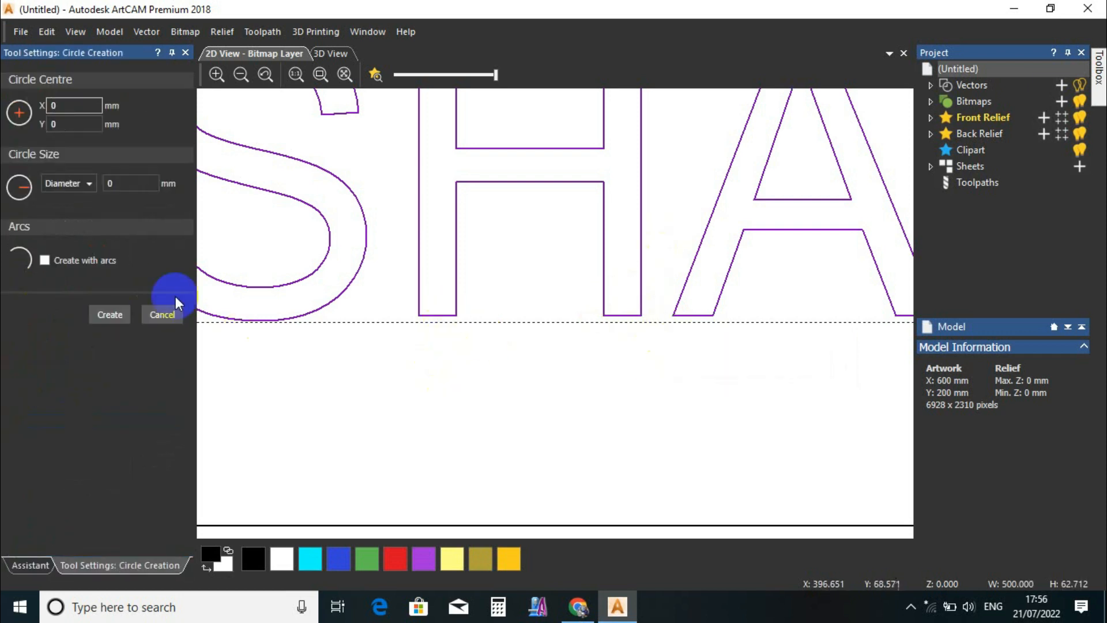
pyautogui.doubleClick(110, 189)
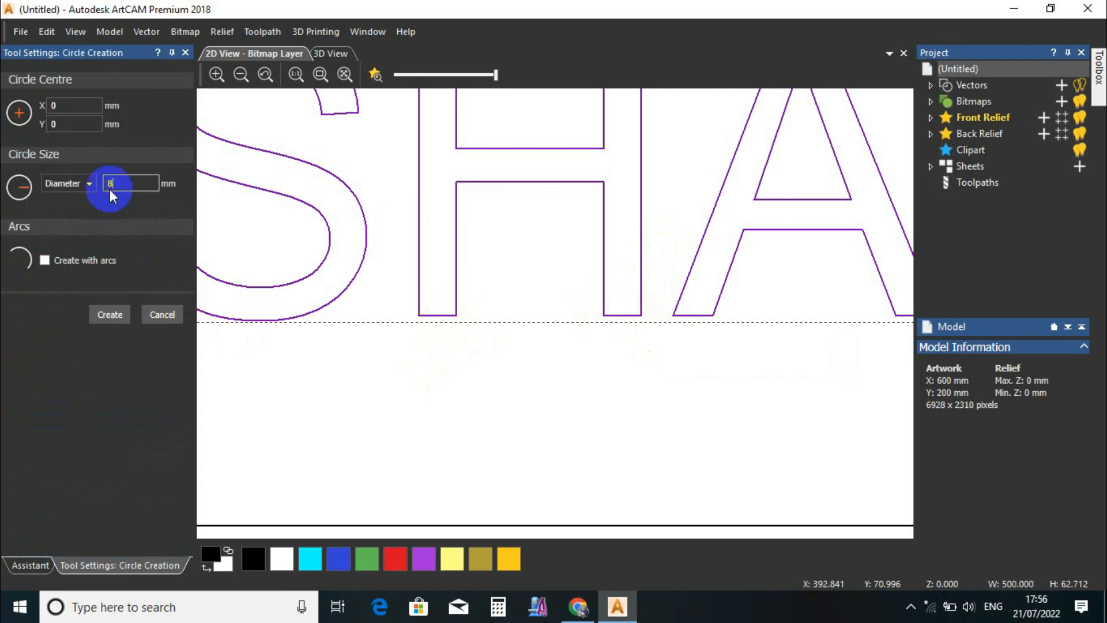
pyautogui.write('8')
pyautogui.moveTo(662, 286); pyautogui.dragTo(669, 272)
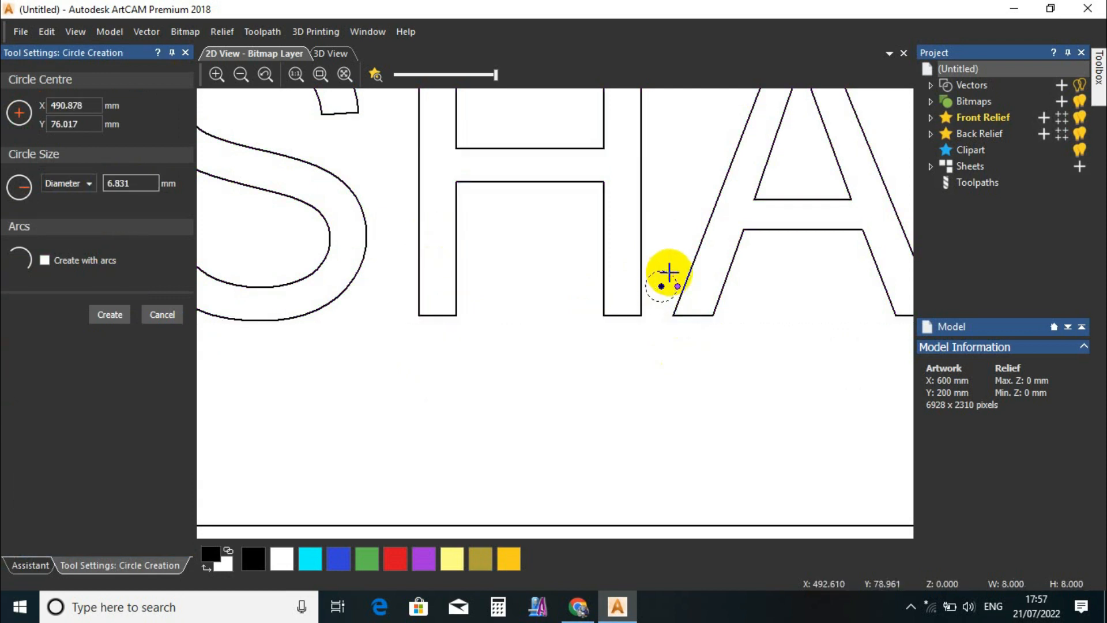
pyautogui.doubleClick(107, 182)
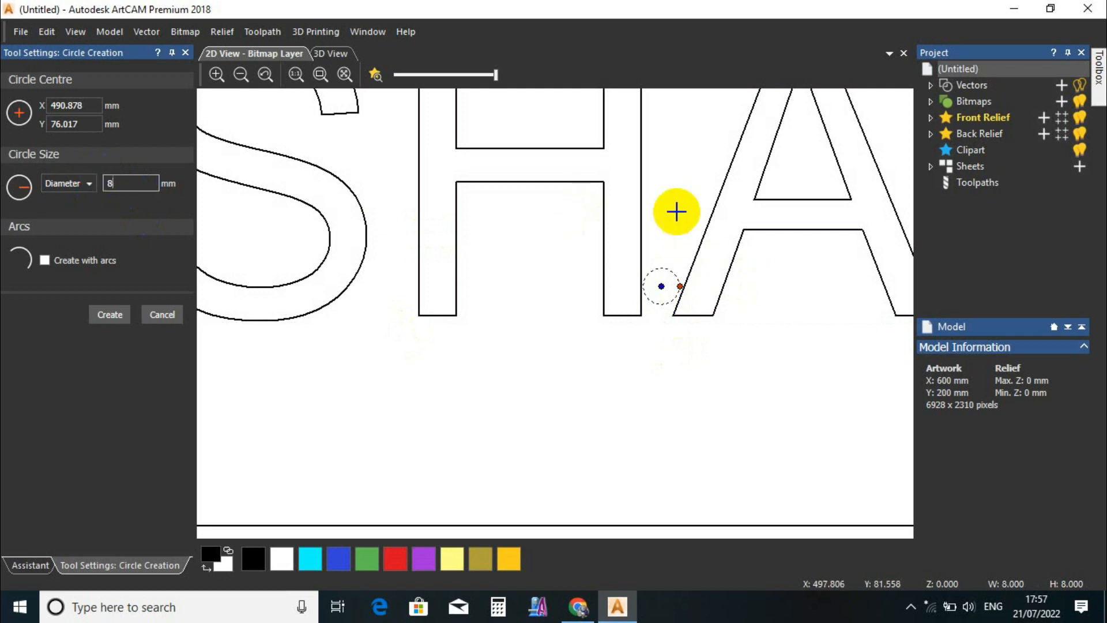
# - Move the 8 mm circle down through the gap between the last H and A to check whether it fits
pyautogui.scroll(3, 673, 292)
pyautogui.scroll(-2, 553, 316)
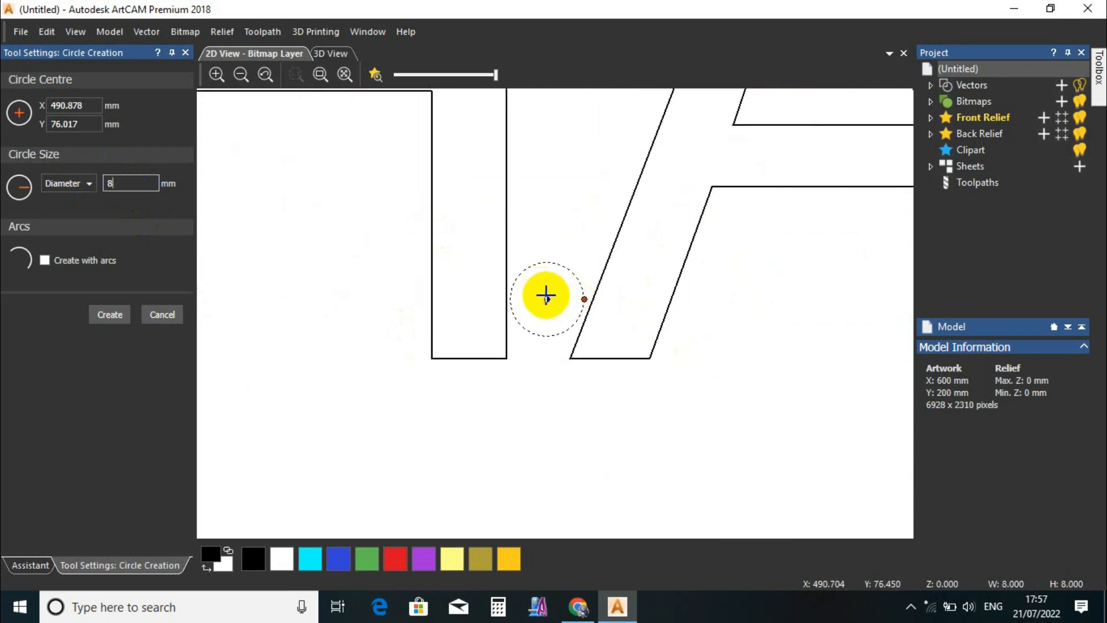
pyautogui.moveTo(548, 298)
pyautogui.mouseDown()
pyautogui.moveTo(538, 354)
pyautogui.moveTo(545, 316)
pyautogui.mouseUp()
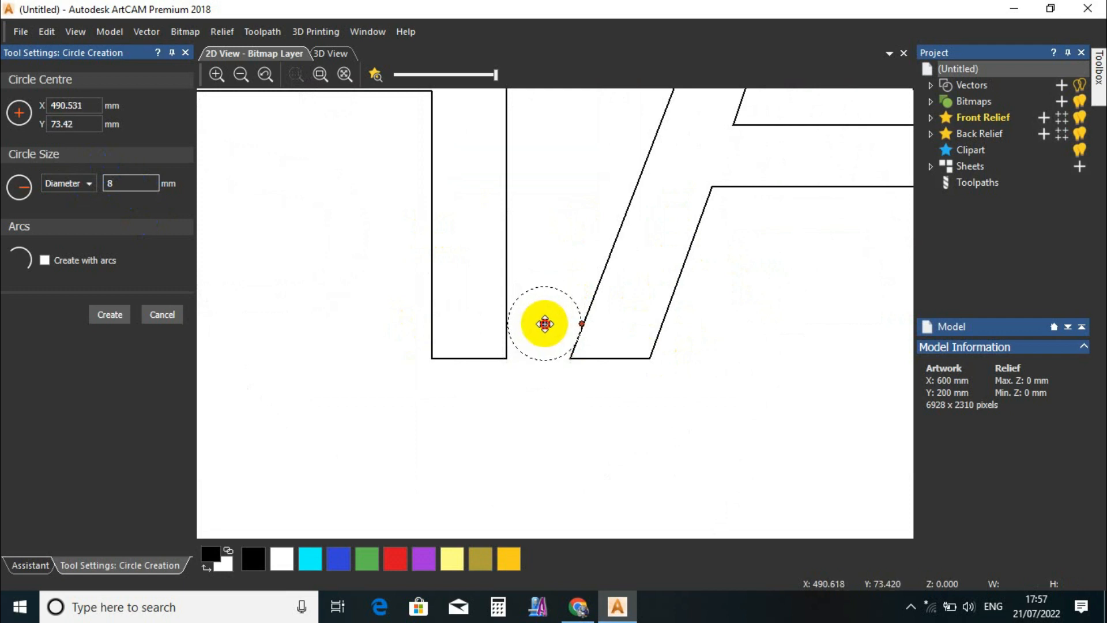
pyautogui.moveTo(546, 303); pyautogui.dragTo(542, 331)
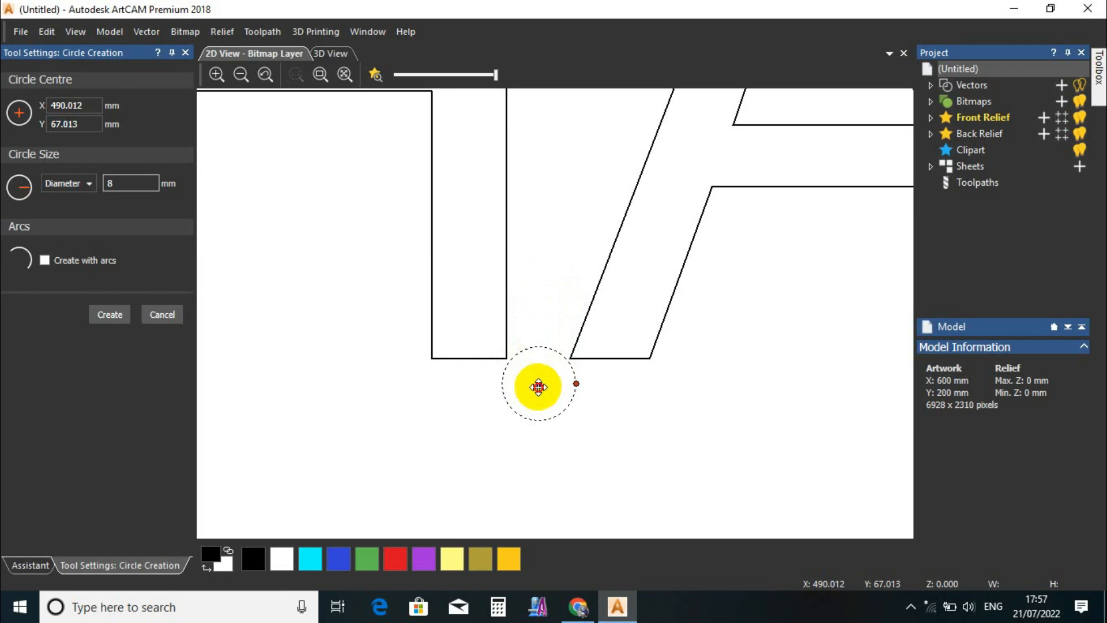
pyautogui.moveTo(533, 410); pyautogui.dragTo(532, 373)
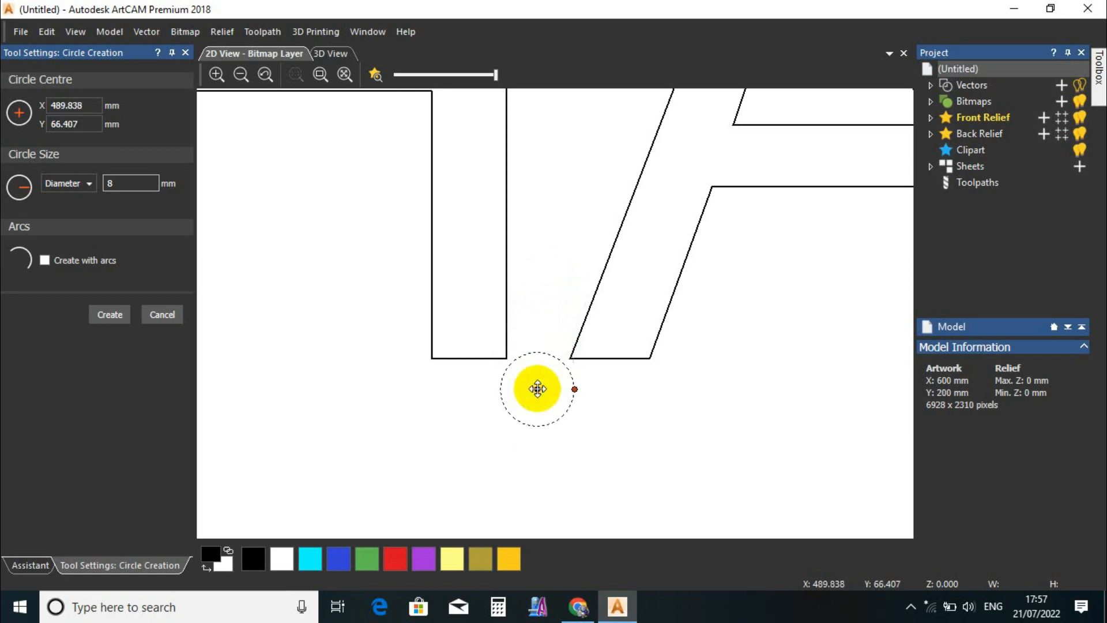
# - Move the trial circle into the inner corner under the last H's crossbar, shrink it to about 6.2 mm diameter, and discard it
pyautogui.scroll(-3, 571, 393)
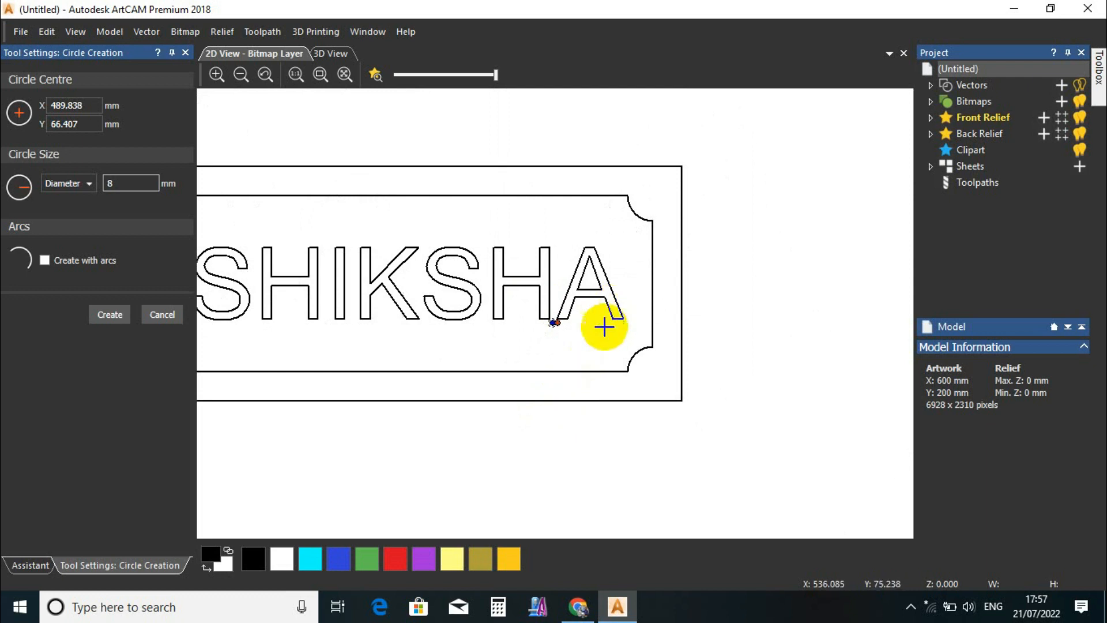
pyautogui.scroll(5, 508, 305)
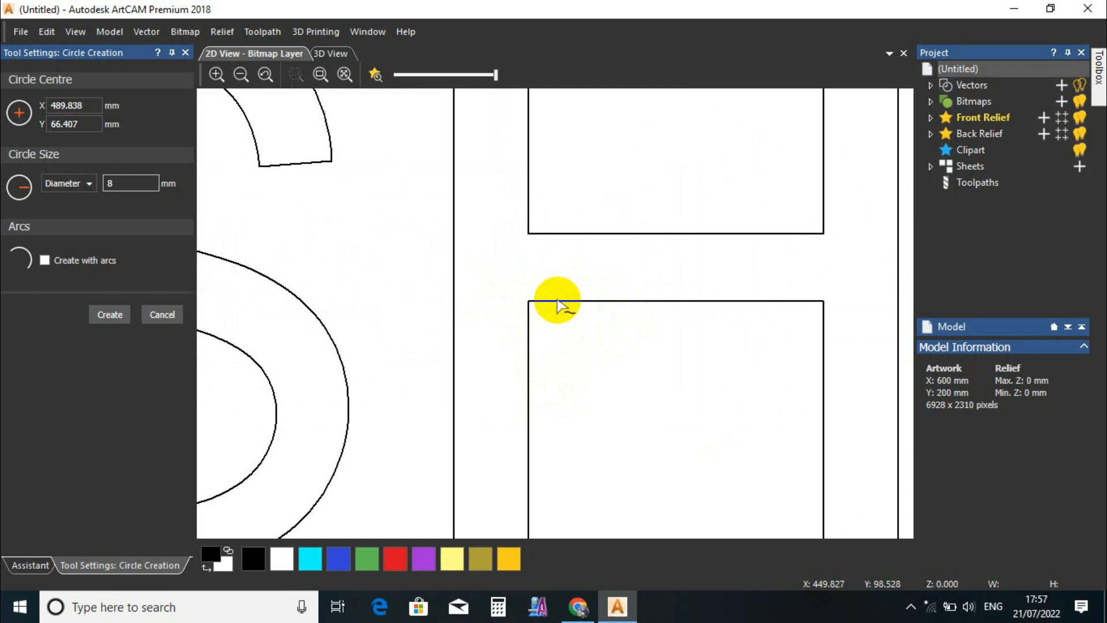
pyautogui.scroll(-5, 560, 315)
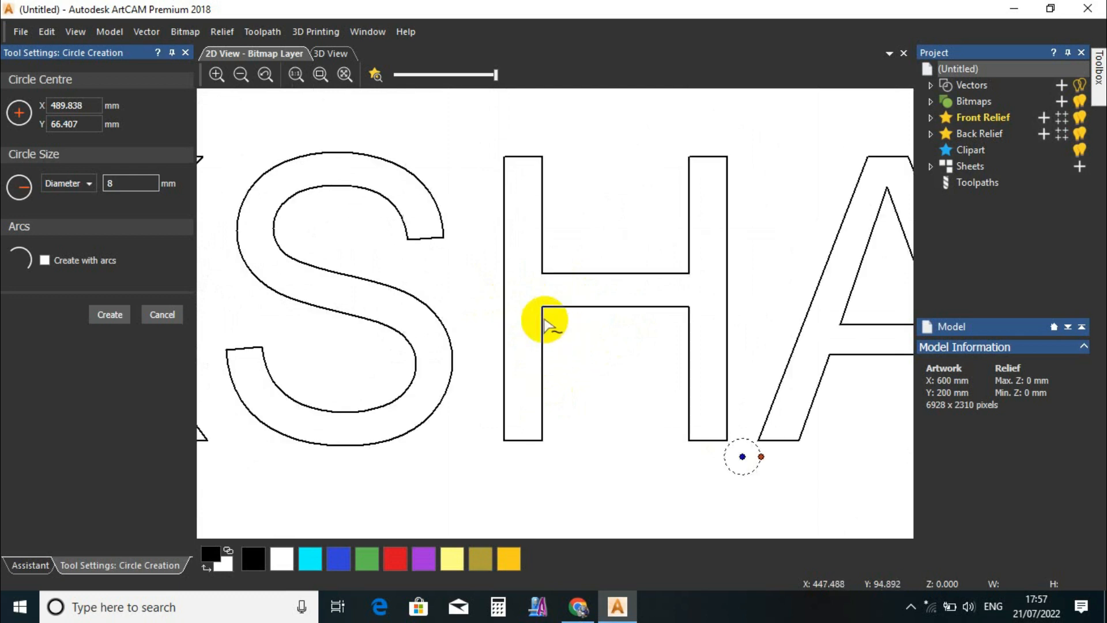
pyautogui.scroll(5, 544, 317)
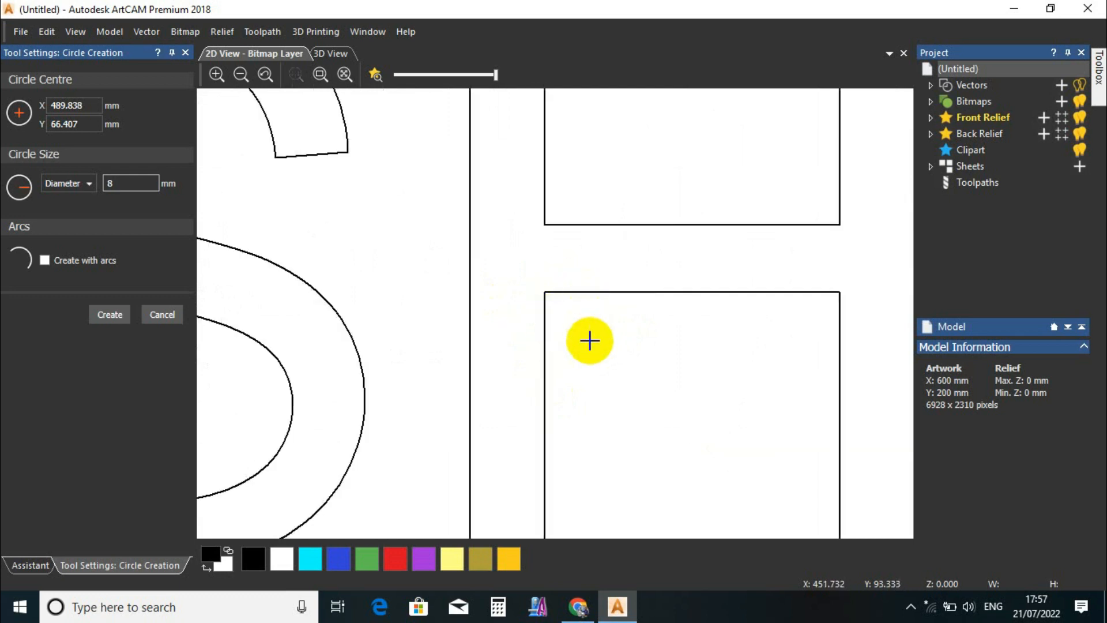
pyautogui.scroll(-5, 589, 338)
pyautogui.moveTo(751, 452); pyautogui.dragTo(563, 317)
pyautogui.scroll(5, 564, 317)
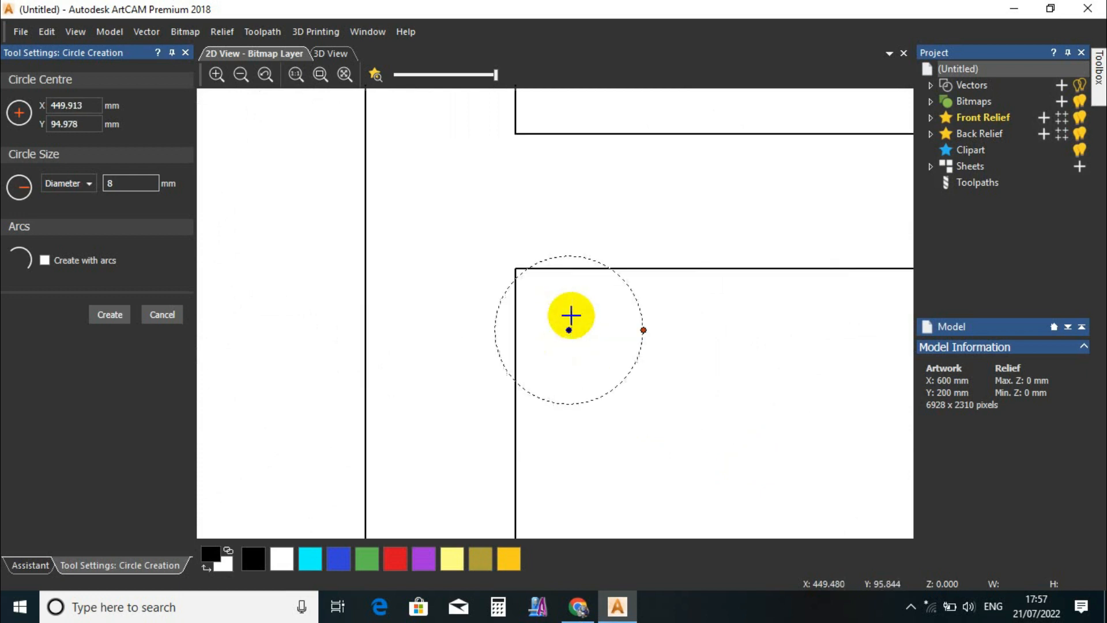
pyautogui.moveTo(644, 332); pyautogui.dragTo(572, 326)
pyautogui.scroll(-4, 631, 366)
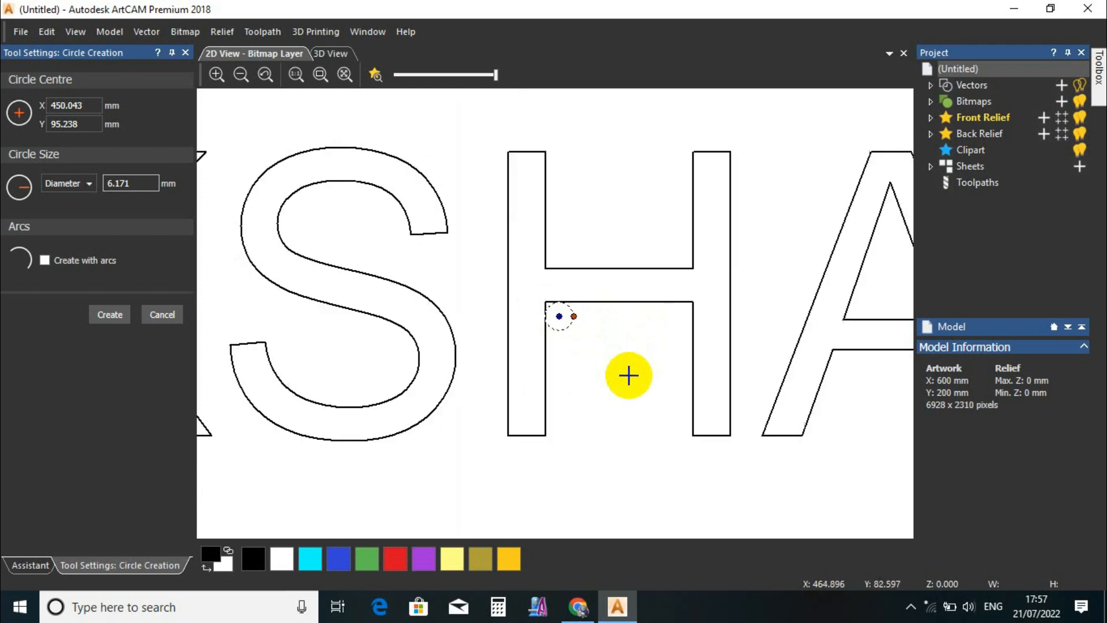
pyautogui.scroll(-2, 629, 375)
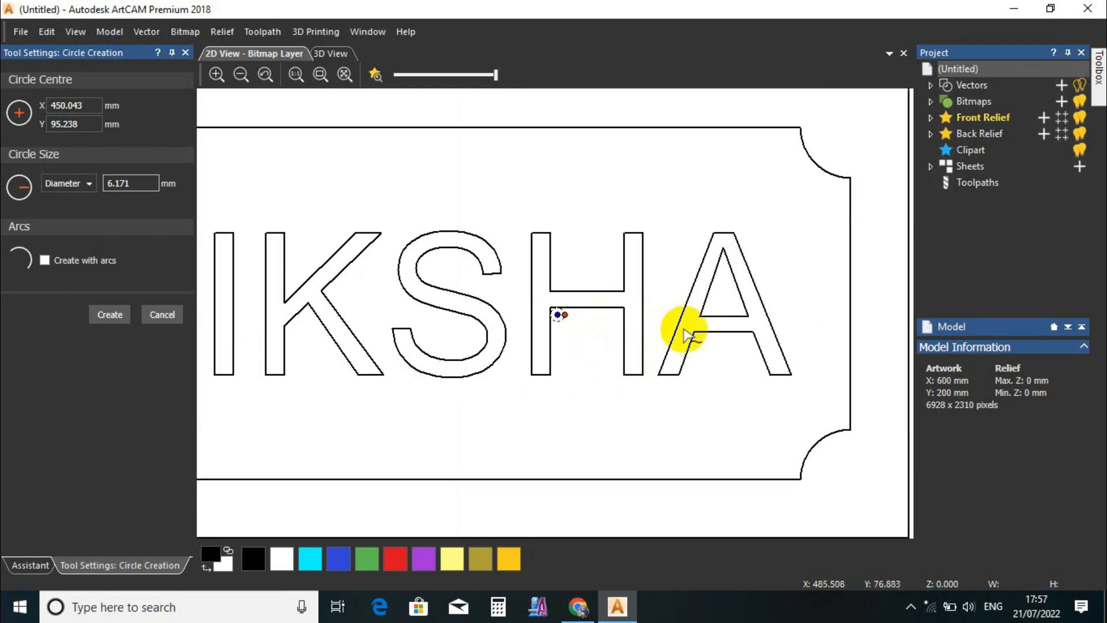
pyautogui.click(185, 52)
# - Delete the stray 8 mm circle at the plate's lower-left corner
pyautogui.scroll(-5, 569, 334)
pyautogui.moveTo(378, 259); pyautogui.dragTo(627, 379)
pyautogui.scroll(5, 470, 314)
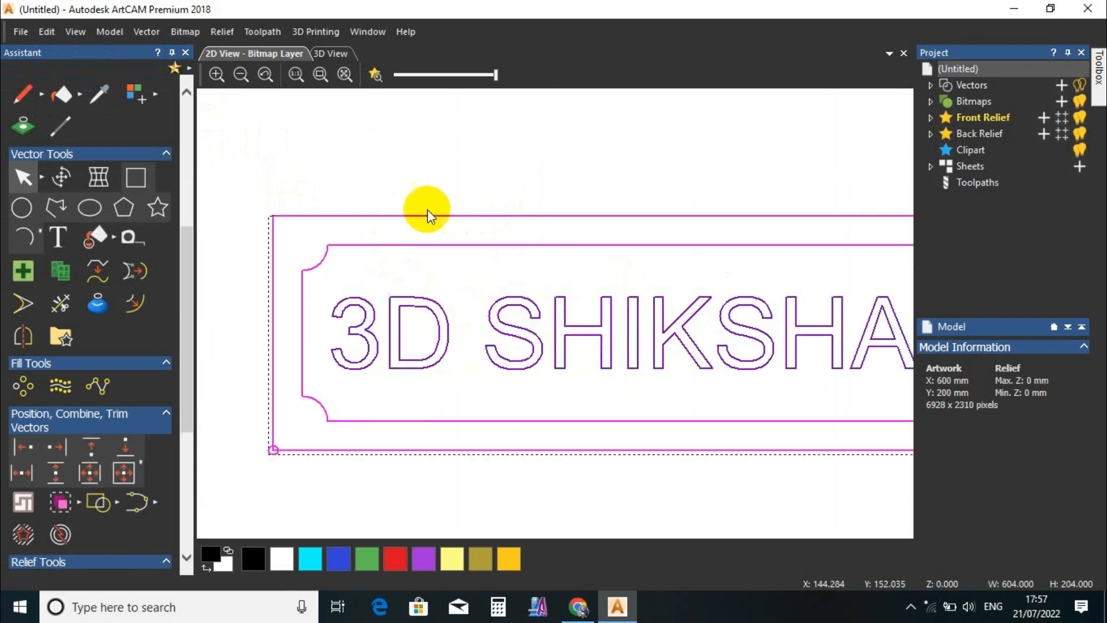
pyautogui.scroll(-2, 345, 295)
pyautogui.click(411, 379)
pyautogui.scroll(4, 411, 380)
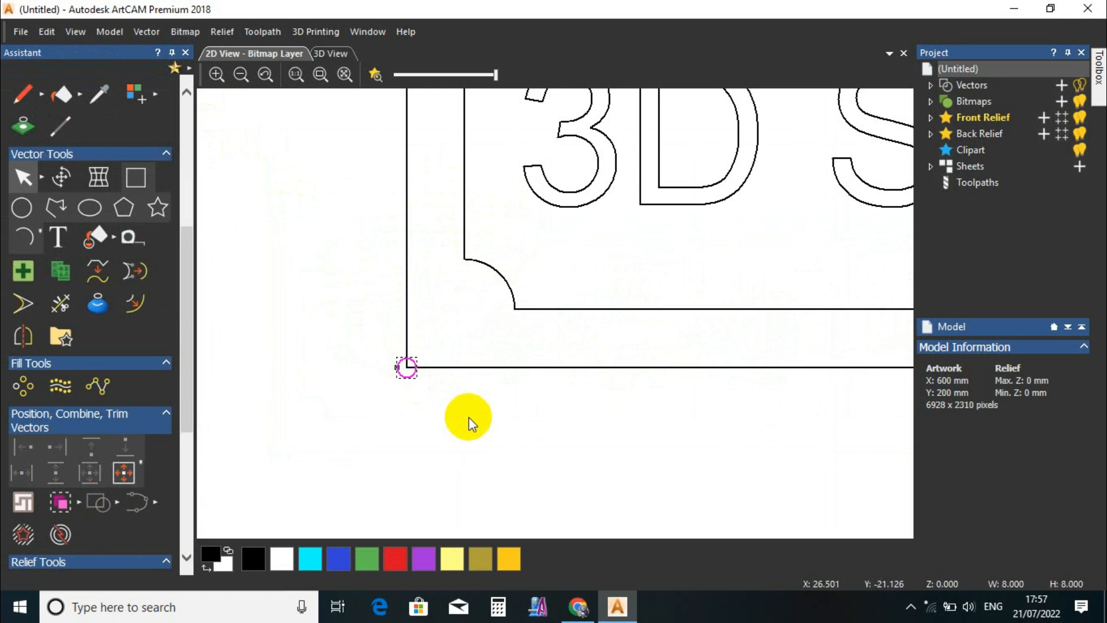
pyautogui.press('Delete')
# - Select the grouped 3D SHIKSHA text inside the inner border
pyautogui.scroll(-4, 421, 389)
pyautogui.moveTo(462, 166); pyautogui.dragTo(901, 380)
pyautogui.scroll(2, 847, 246)
pyautogui.click(712, 224)
pyautogui.click(711, 252)
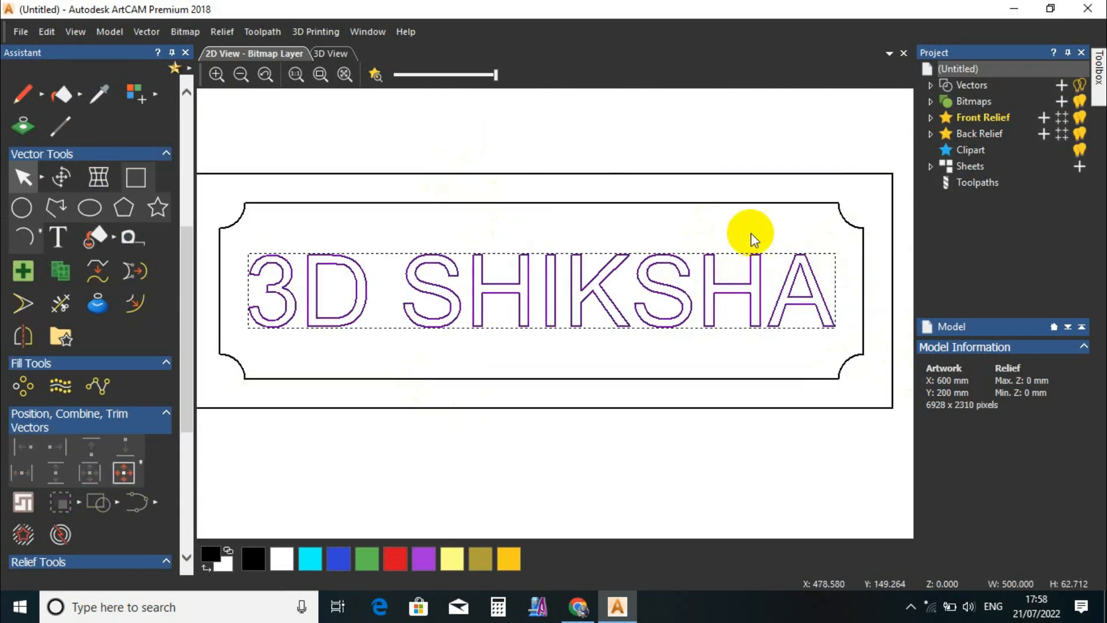
pyautogui.scroll(-2, 507, 321)
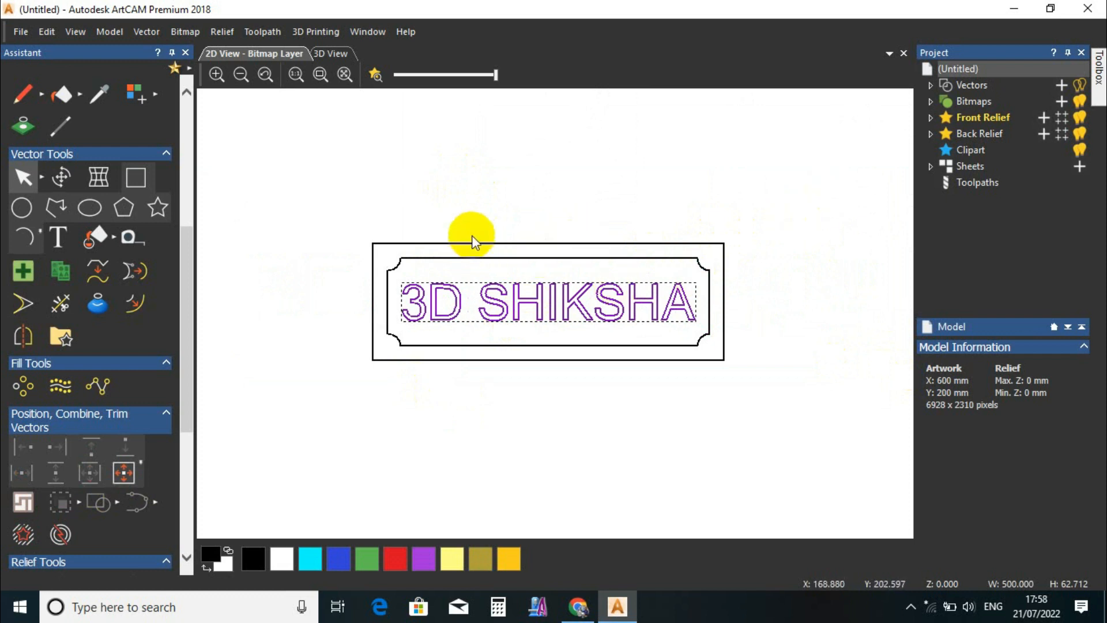
# - Display the 2D toolpath operations for the model
pyautogui.click(979, 184)
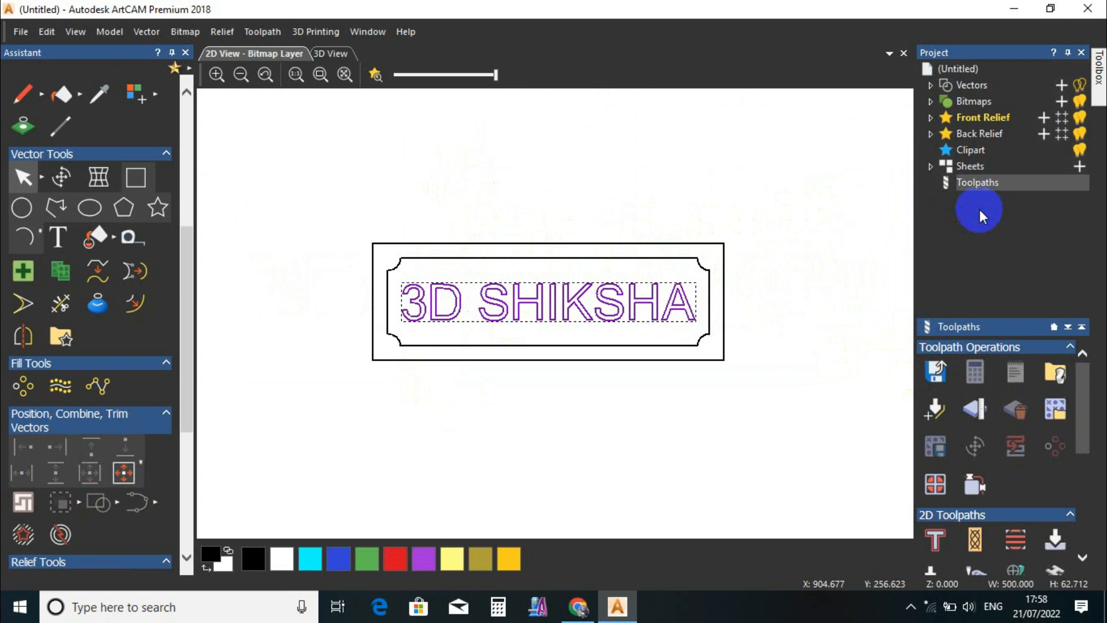
pyautogui.moveTo(1088, 378); pyautogui.dragTo(1086, 443)
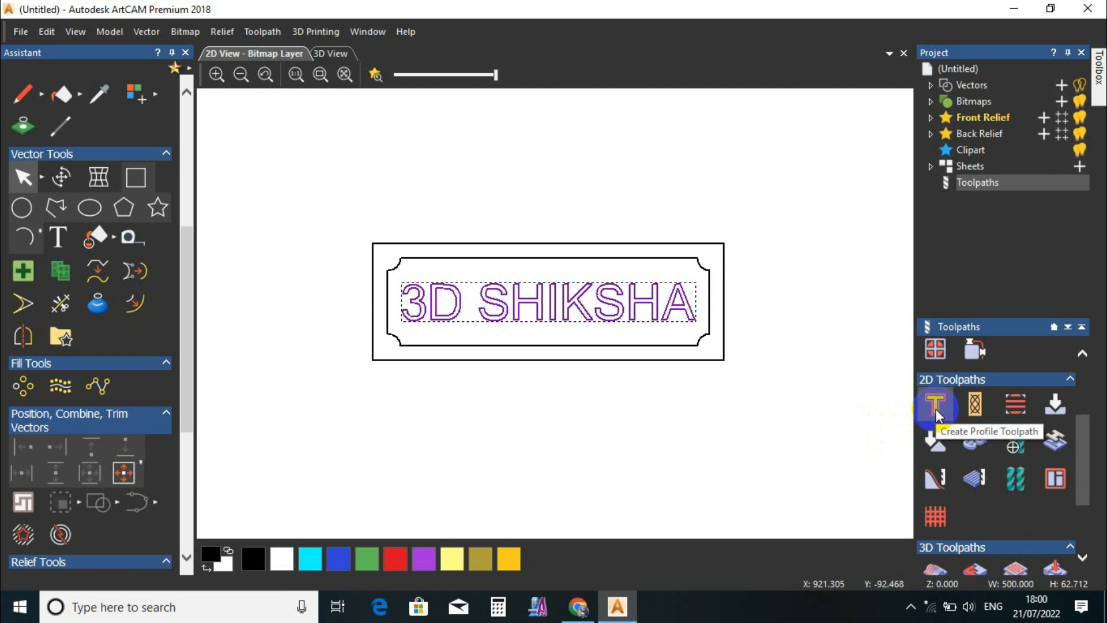
pyautogui.click(936, 407)
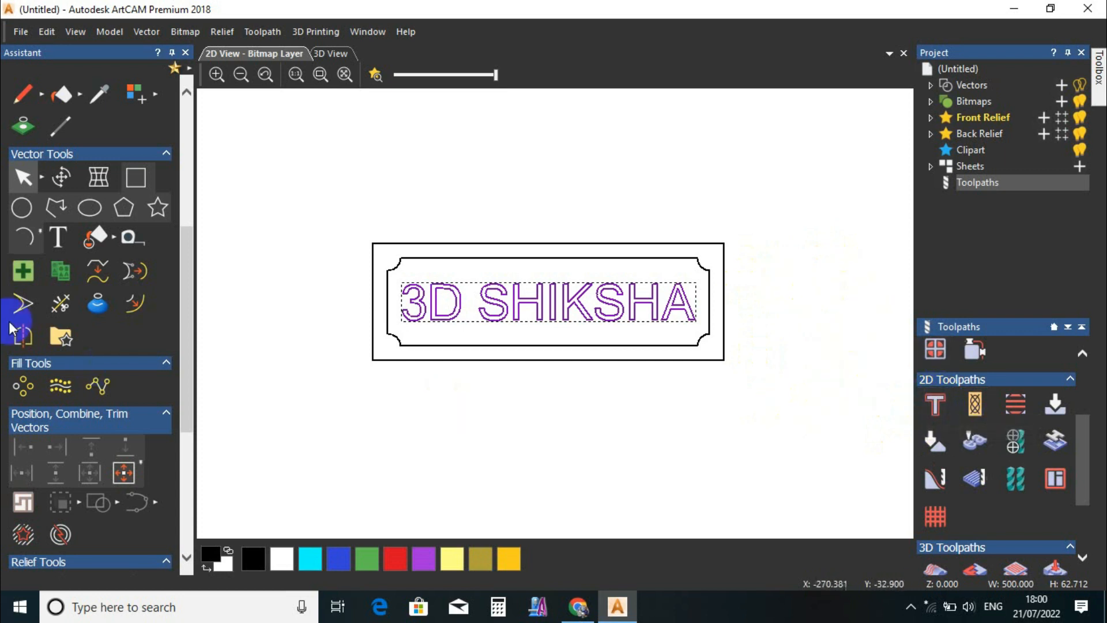
# - Draw a trial circle about 14 mm in diameter above the text and move it onto the inner border's upper edge
pyautogui.click(22, 207)
pyautogui.scroll(3, 362, 279)
pyautogui.moveTo(457, 285); pyautogui.dragTo(464, 298)
pyautogui.scroll(2, 451, 282)
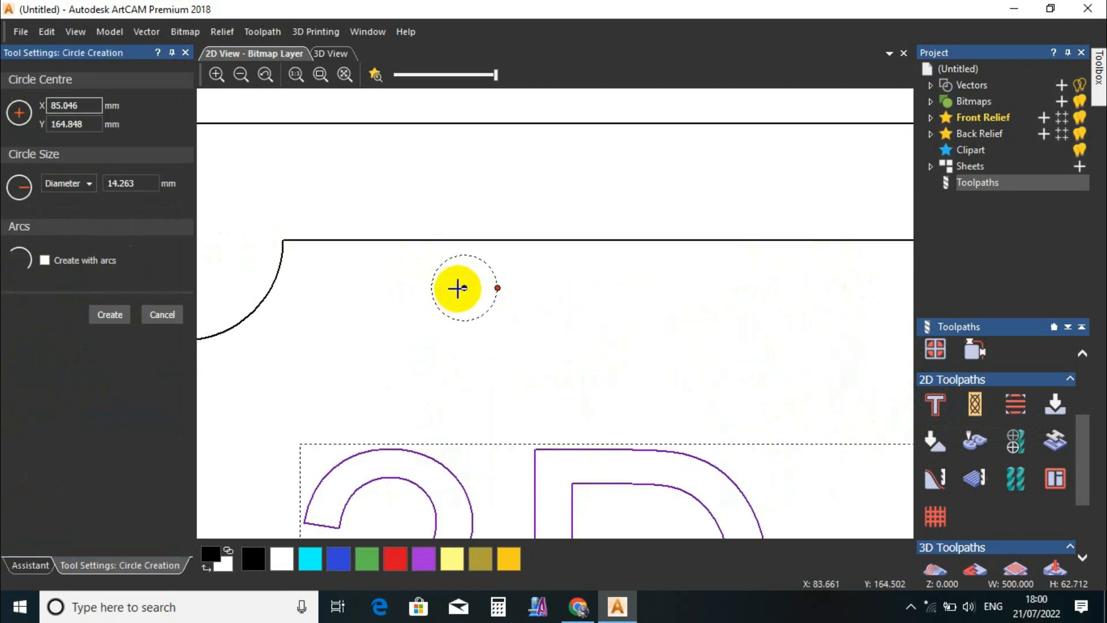
pyautogui.moveTo(464, 290); pyautogui.dragTo(423, 220)
pyautogui.scroll(-3, 535, 390)
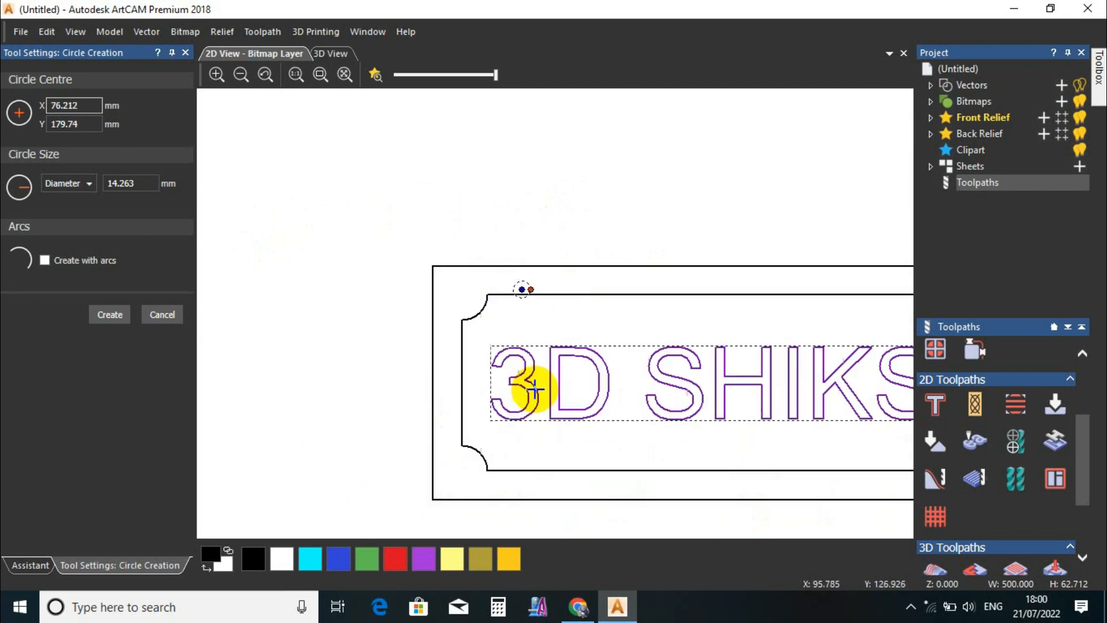
pyautogui.scroll(-2, 535, 390)
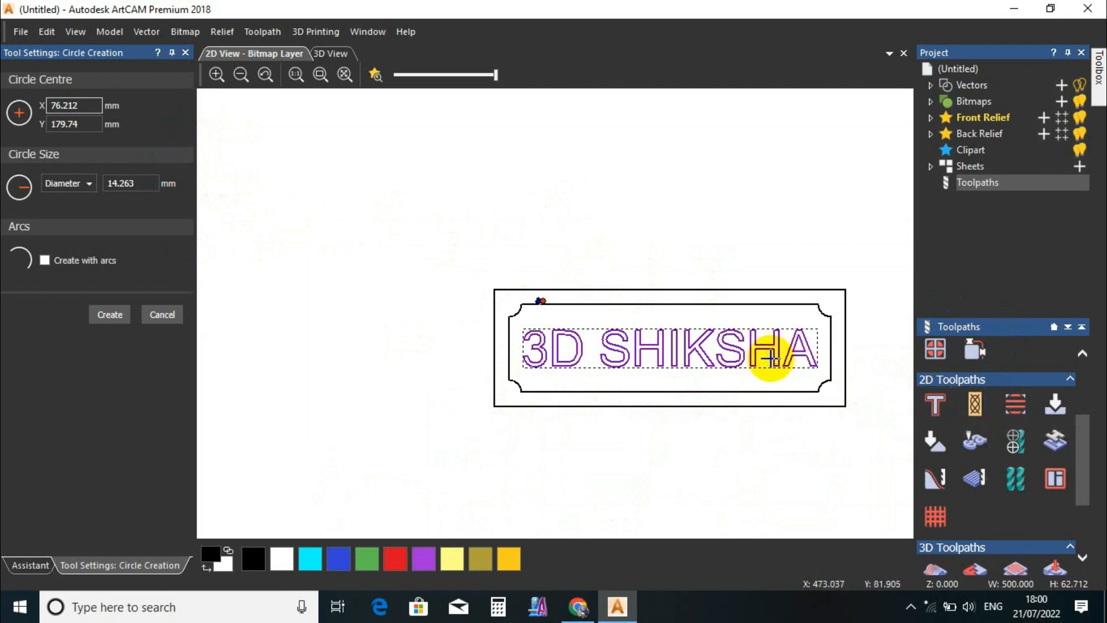
# - Move the trial circle into the lower bowl of the 3, examine its position against the letter outline, and discard it
pyautogui.scroll(2, 773, 358)
pyautogui.moveTo(306, 245); pyautogui.dragTo(292, 347)
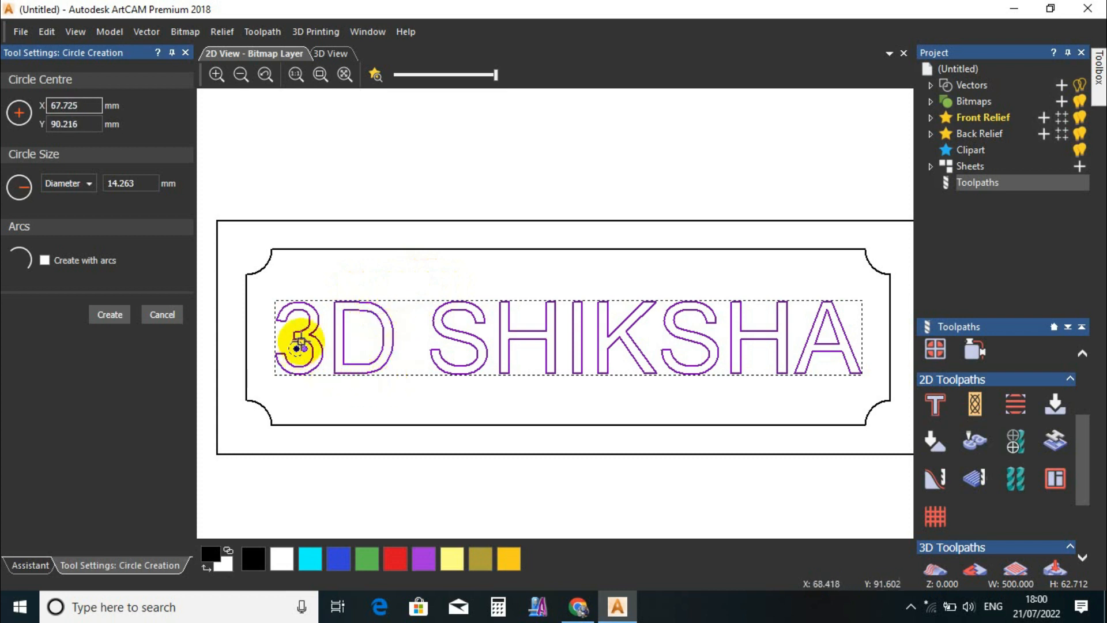
pyautogui.scroll(3, 296, 340)
pyautogui.scroll(1, 300, 334)
pyautogui.scroll(-2, 383, 358)
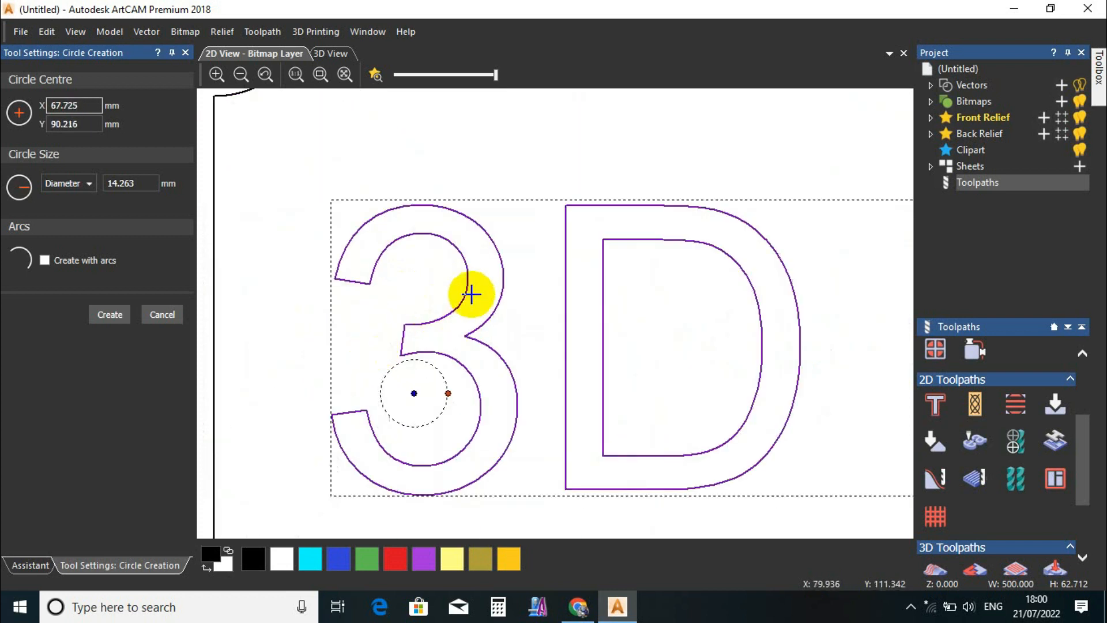
pyautogui.scroll(-2, 559, 342)
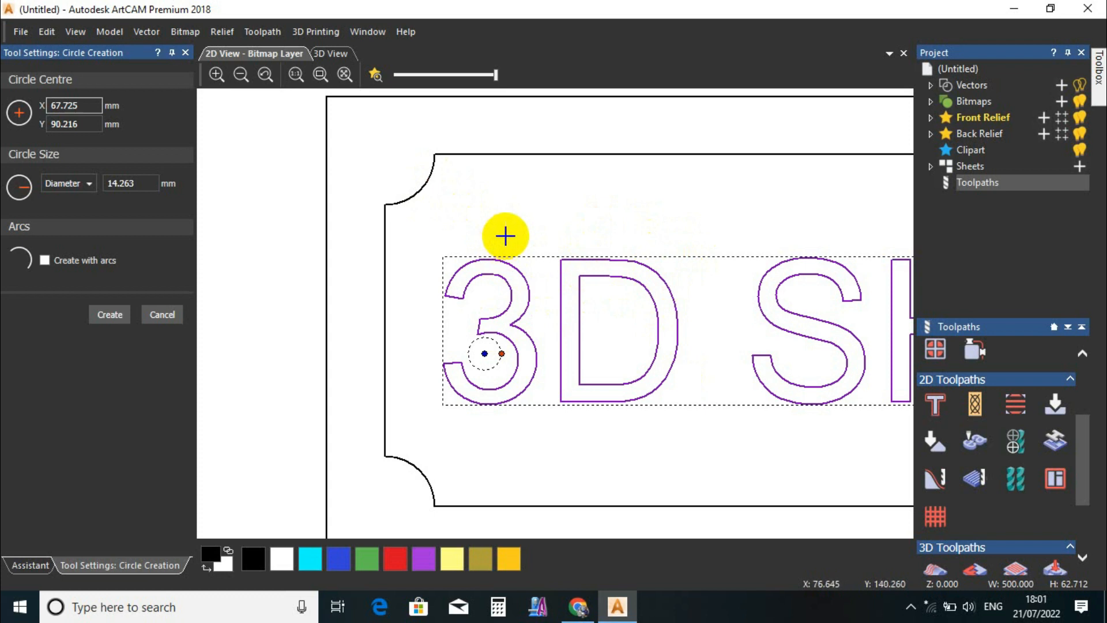
pyautogui.scroll(-3, 589, 348)
pyautogui.scroll(4, 593, 341)
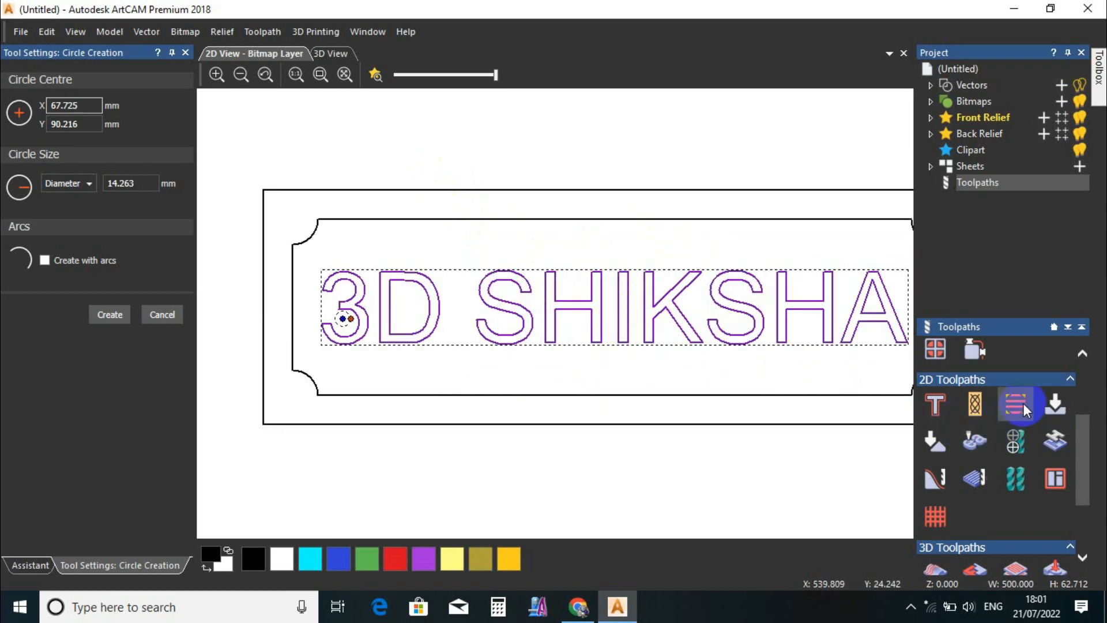
pyautogui.click(186, 52)
# - Open the 2D Area Clearance toolpath settings for the selected 3D SHIKSHA text
pyautogui.scroll(-3, 606, 316)
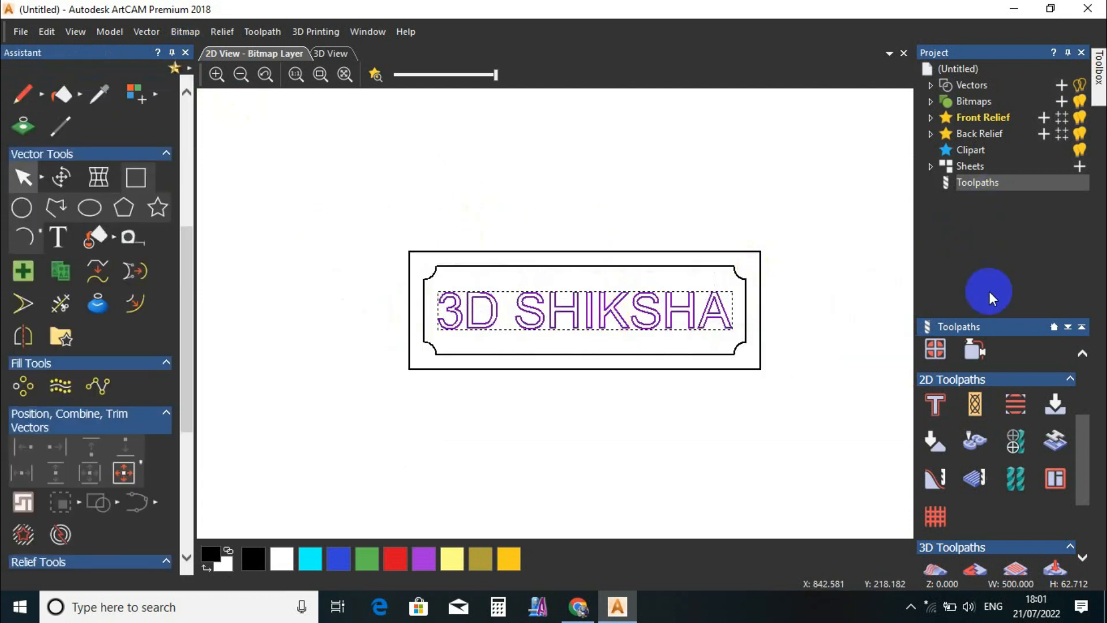
pyautogui.click(1009, 410)
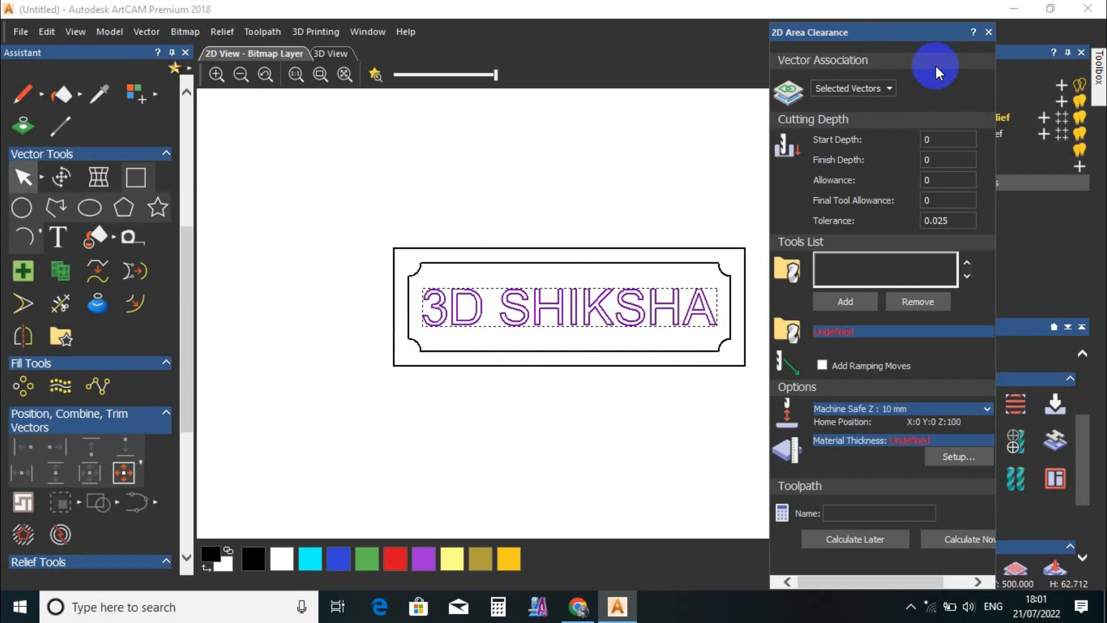
pyautogui.click(1016, 403)
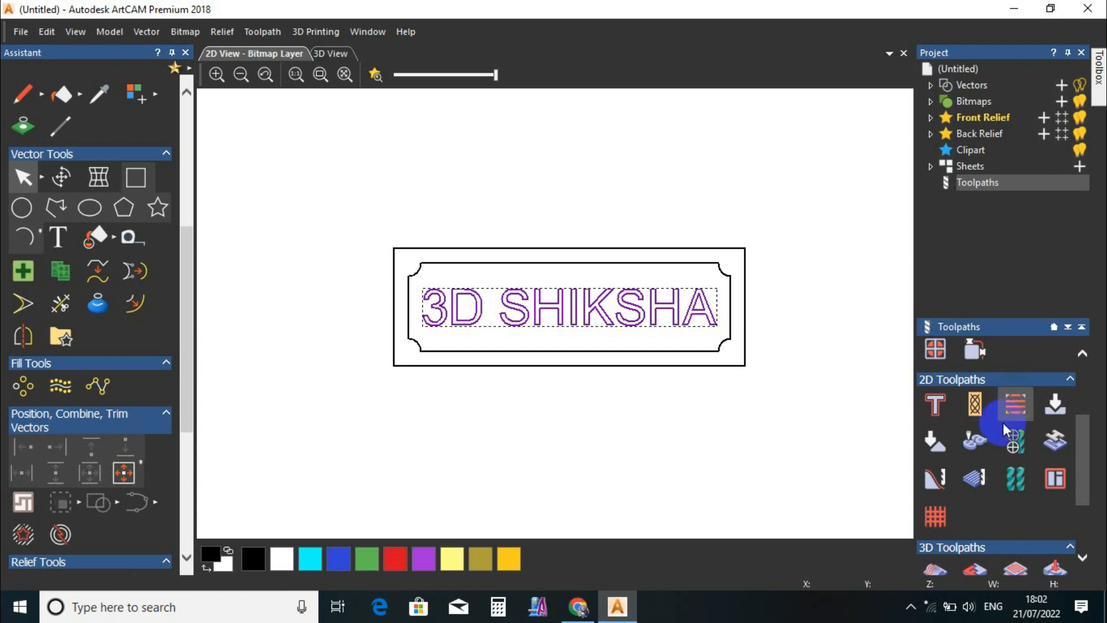
pyautogui.click(1017, 405)
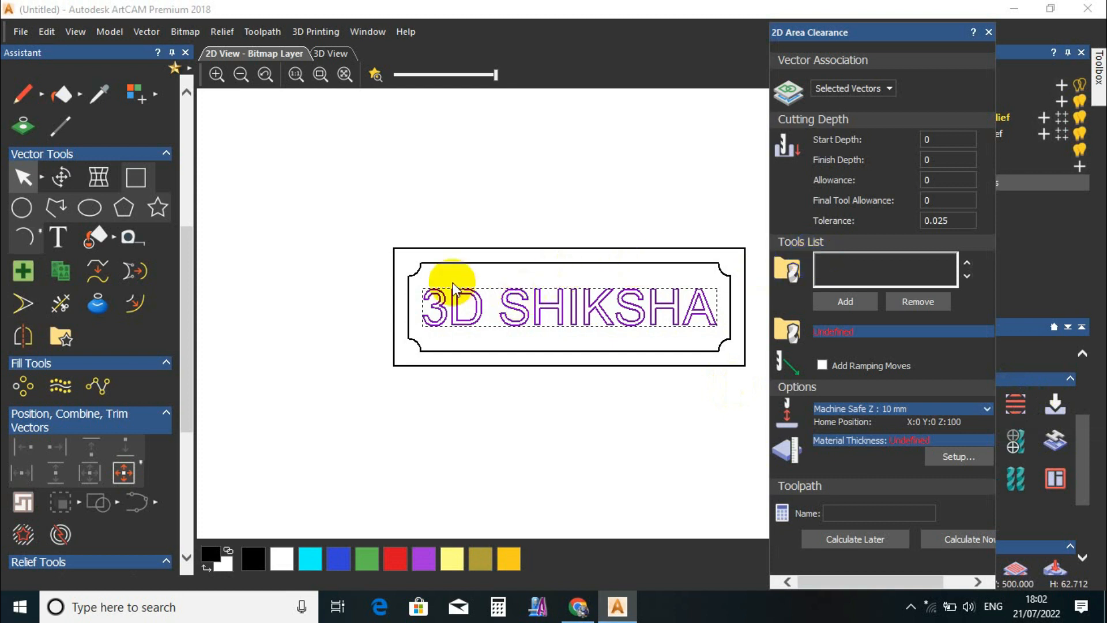
pyautogui.scroll(2, 449, 289)
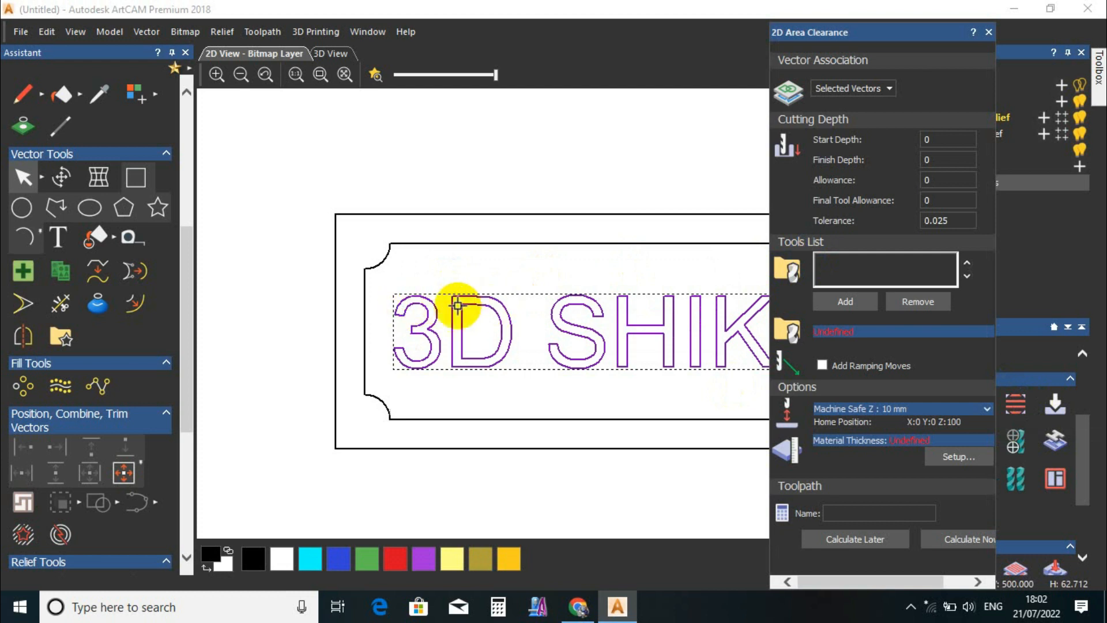
# - Add the inner border to the text selection and associate the toolpath with Selected Vectors
pyautogui.click(465, 244)
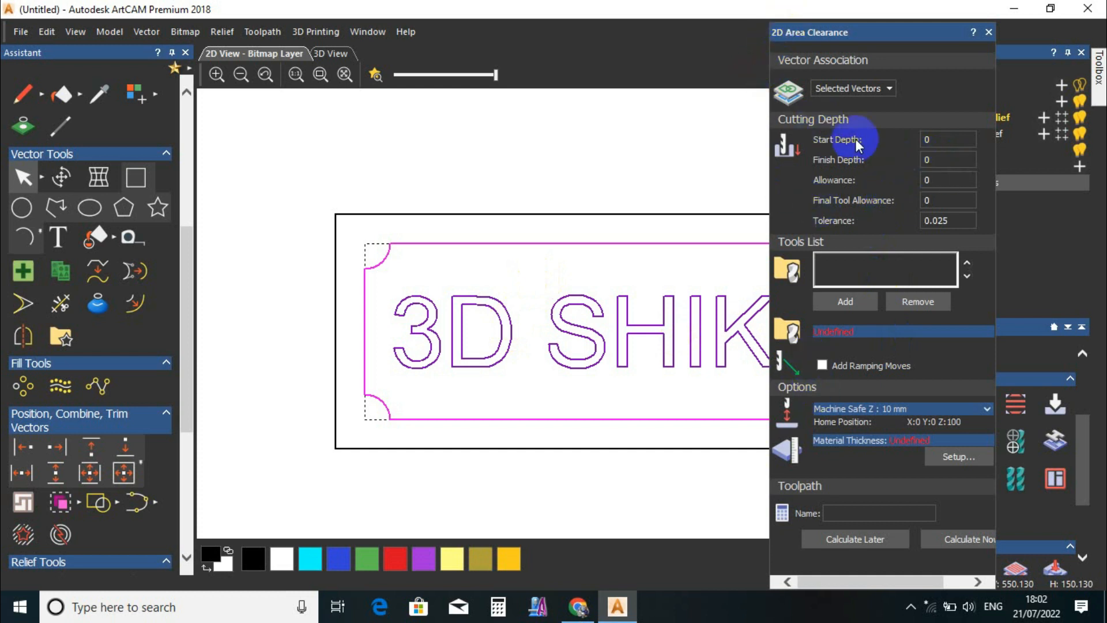
pyautogui.click(875, 88)
pyautogui.click(854, 104)
# - Set the area clearance finish depth to 8.0 mm
pyautogui.click(946, 140)
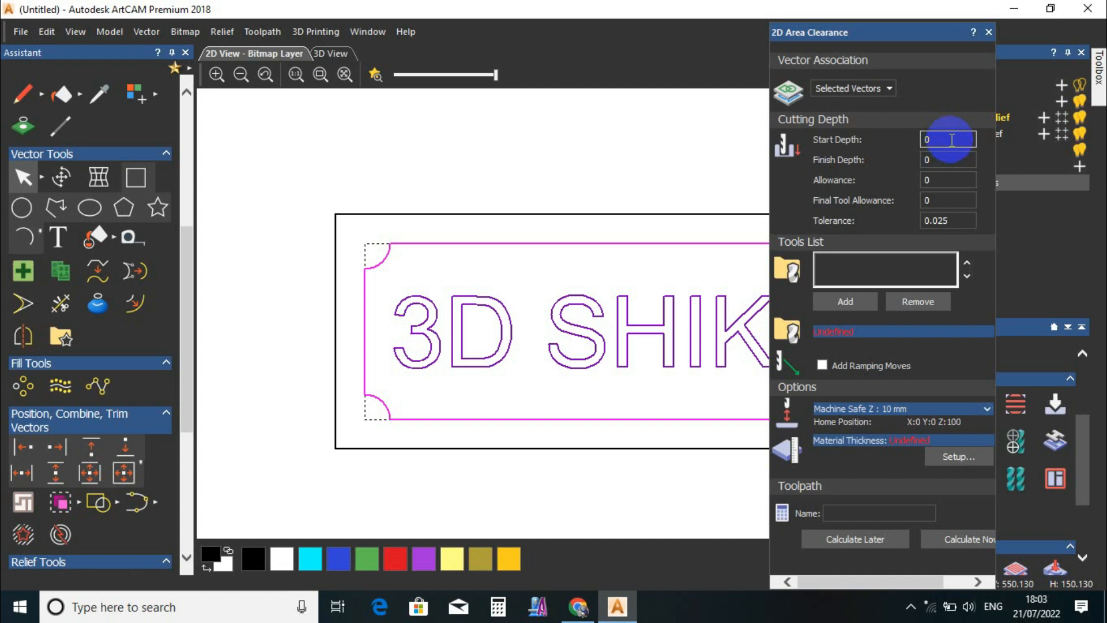
pyautogui.click(955, 160)
pyautogui.moveTo(952, 162); pyautogui.dragTo(869, 167)
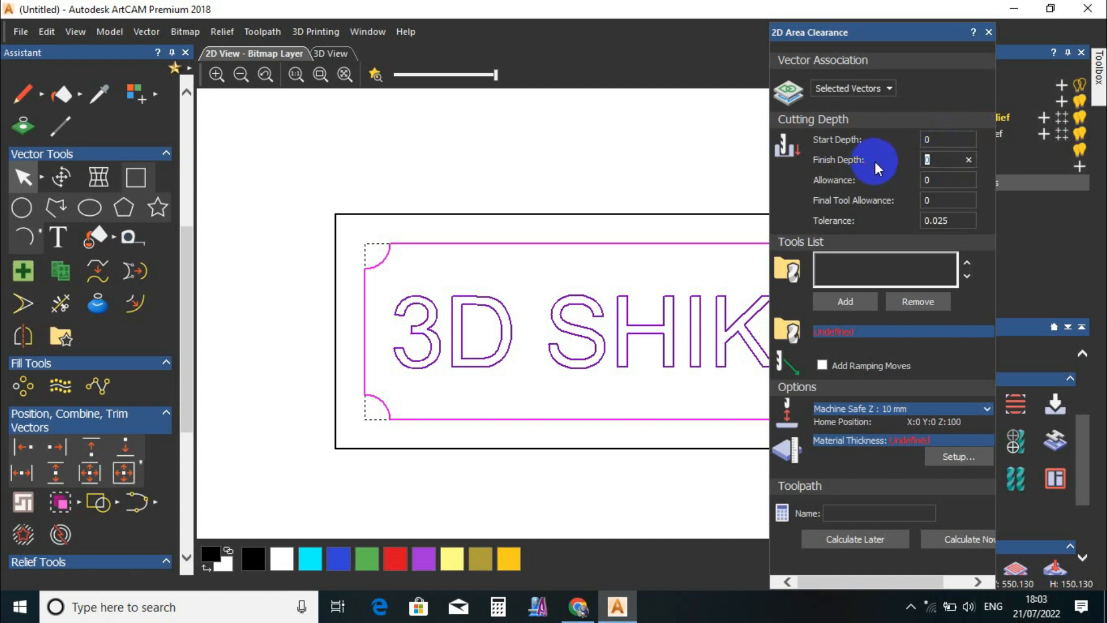
pyautogui.moveTo(190, 352); pyautogui.dragTo(193, 312)
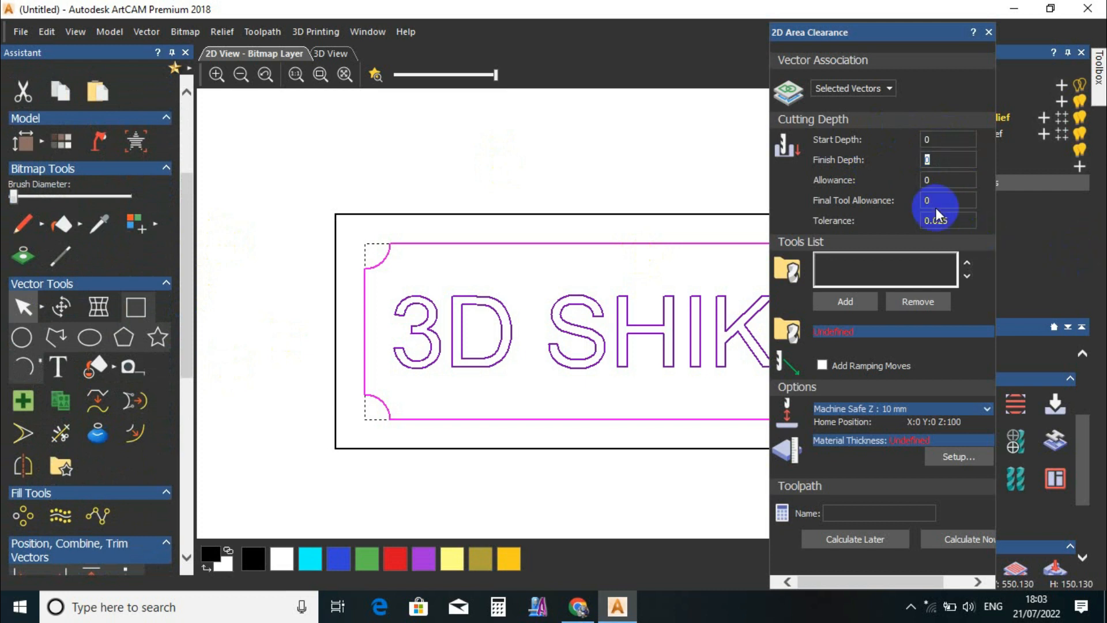
pyautogui.moveTo(943, 160); pyautogui.dragTo(912, 158)
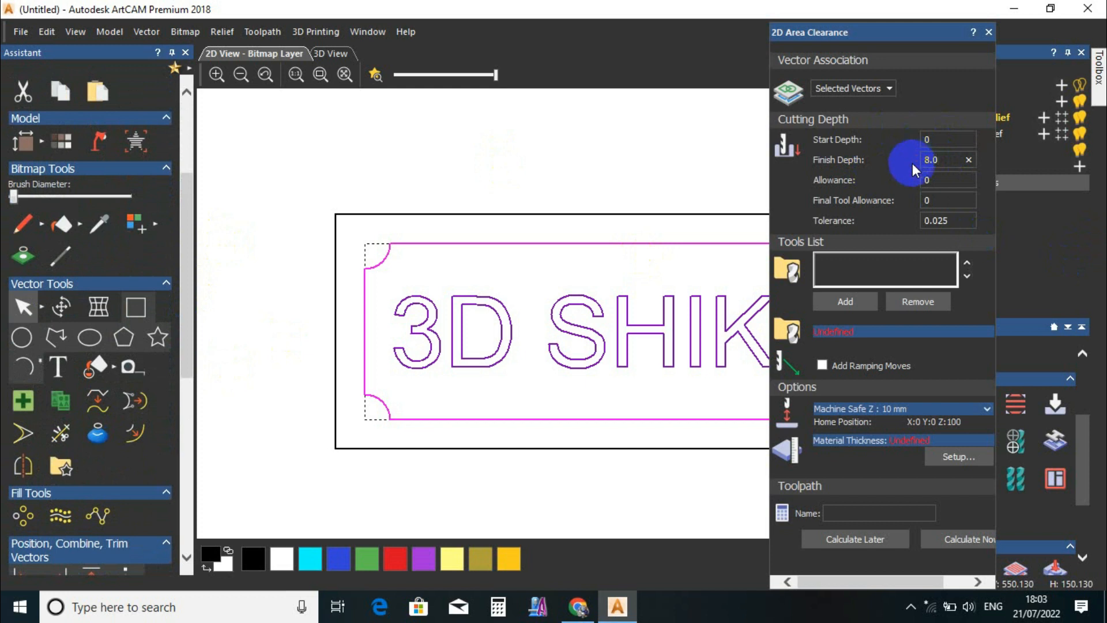
# - Set the area clearance allowance to 0.5 mm
pyautogui.click(940, 182)
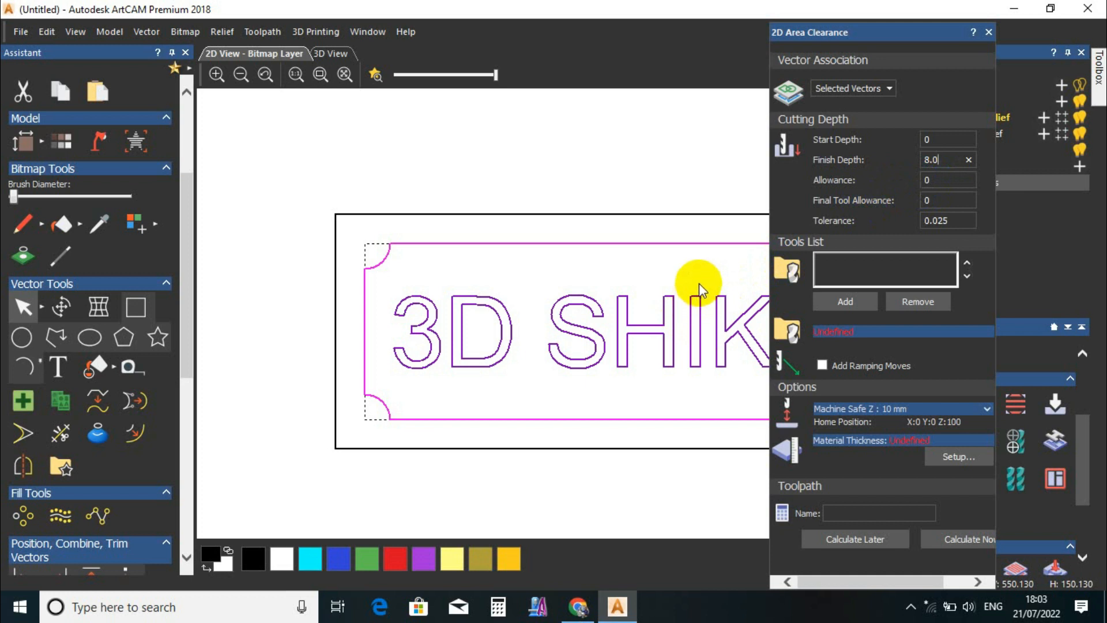
pyautogui.click(950, 190)
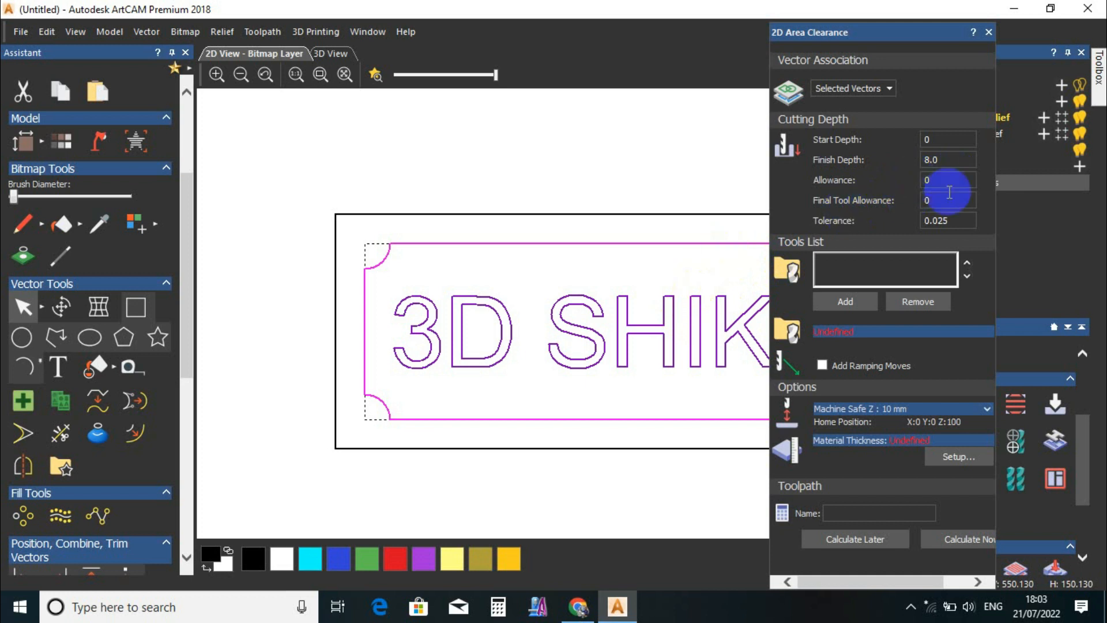
pyautogui.write('0.5')
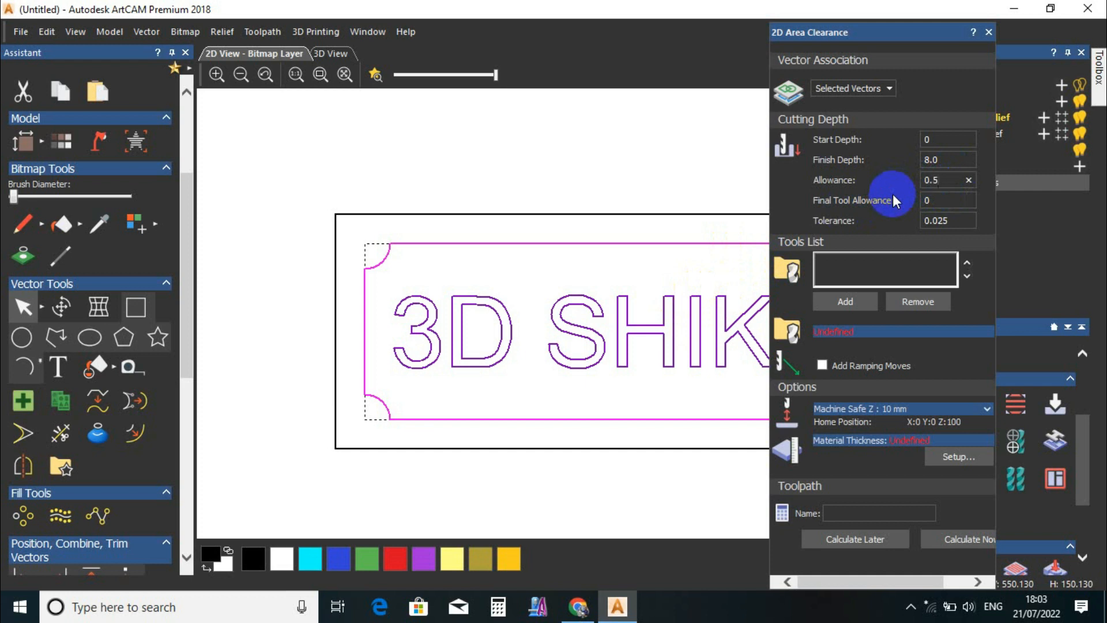
pyautogui.click(947, 162)
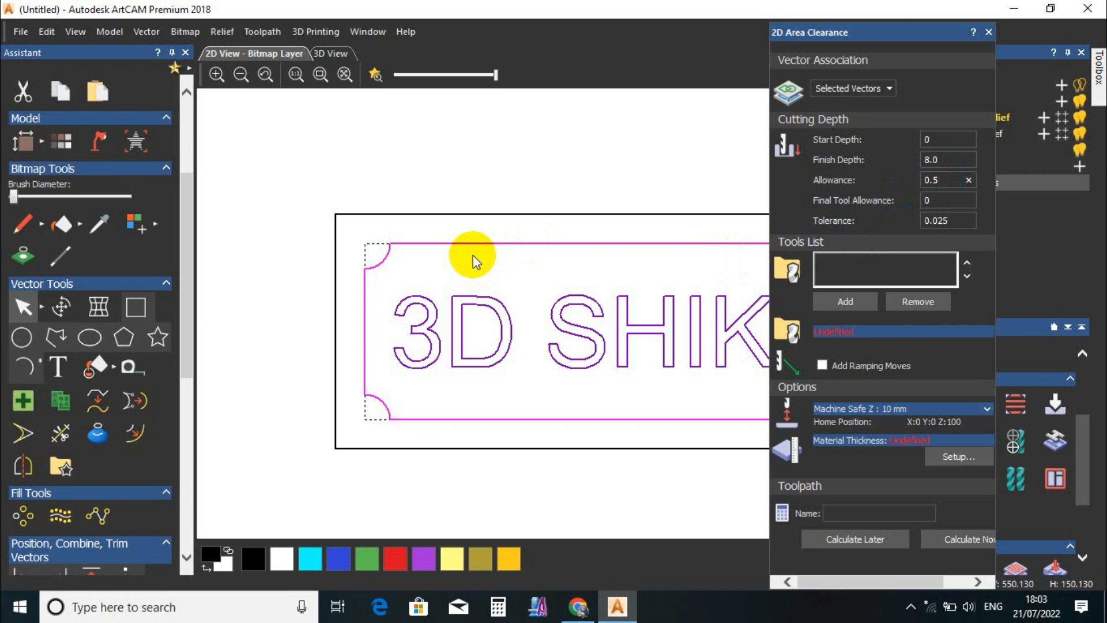
pyautogui.click(948, 180)
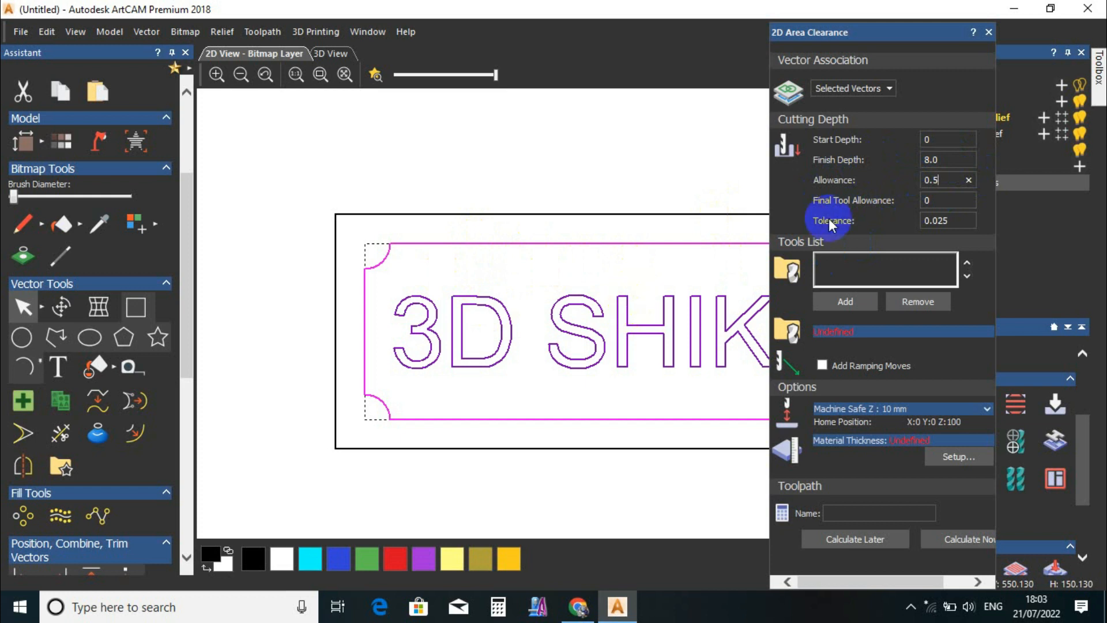
# - Set the area clearance allowance to 0.0 mm
pyautogui.click(944, 180)
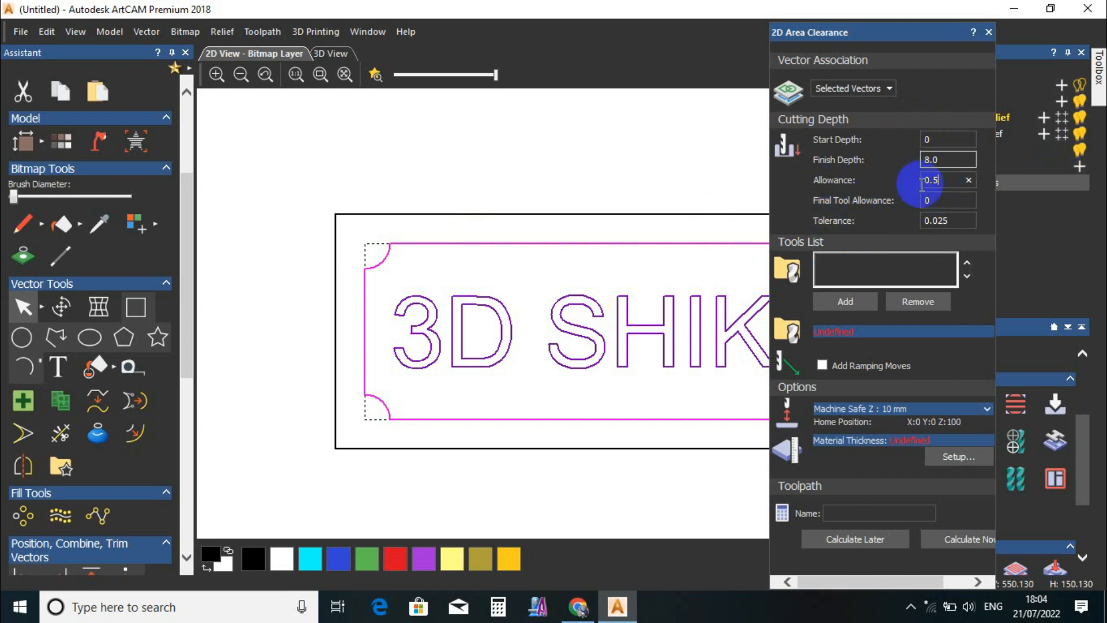
pyautogui.click(949, 180)
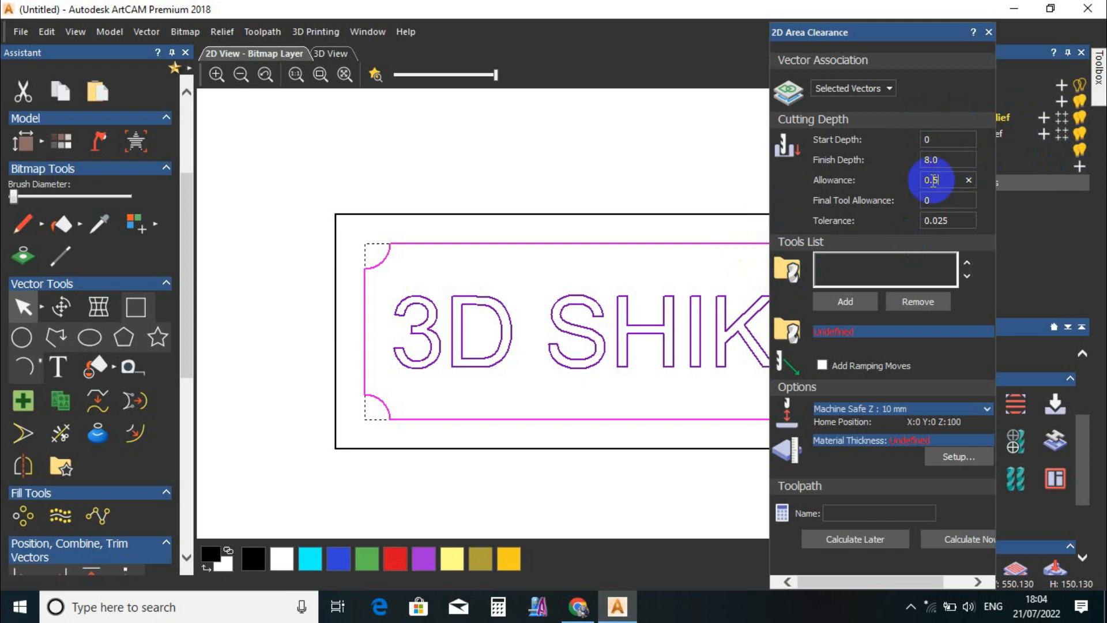
pyautogui.moveTo(953, 181); pyautogui.dragTo(912, 183)
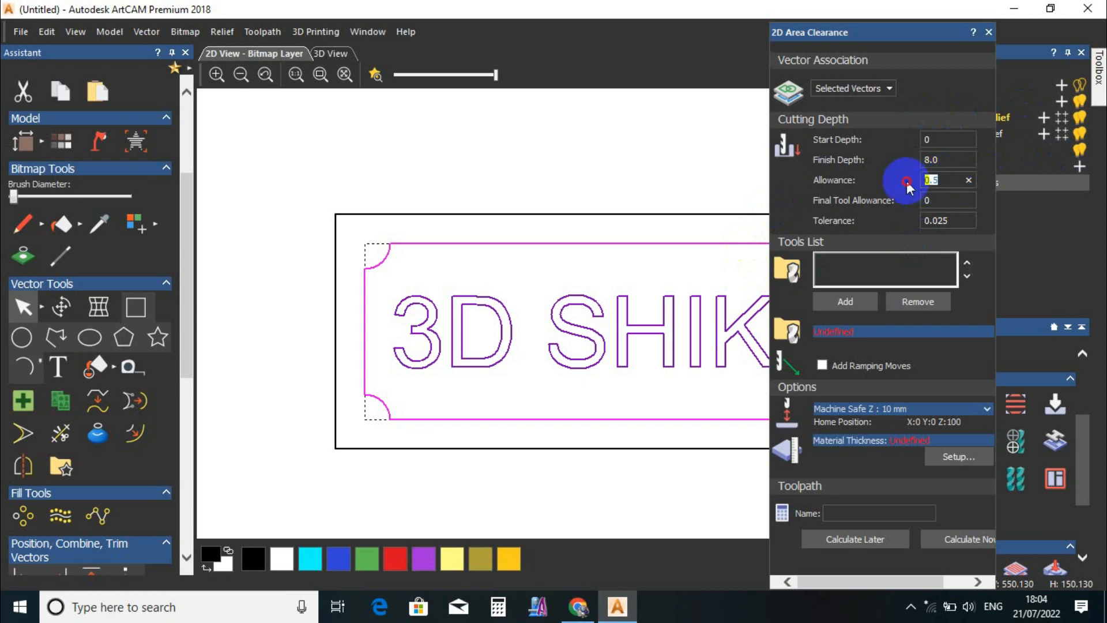
pyautogui.write('0.0')
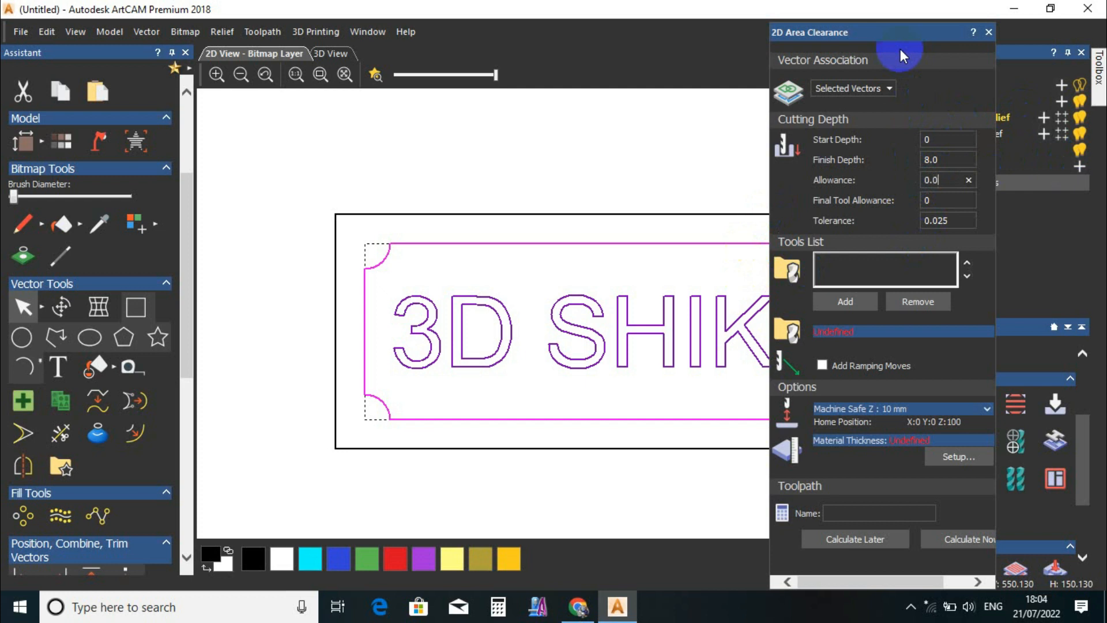
# - Examine the final tool allowance and tolerance settings, and inspect the borders around the plate's upper corner up close
pyautogui.click(943, 199)
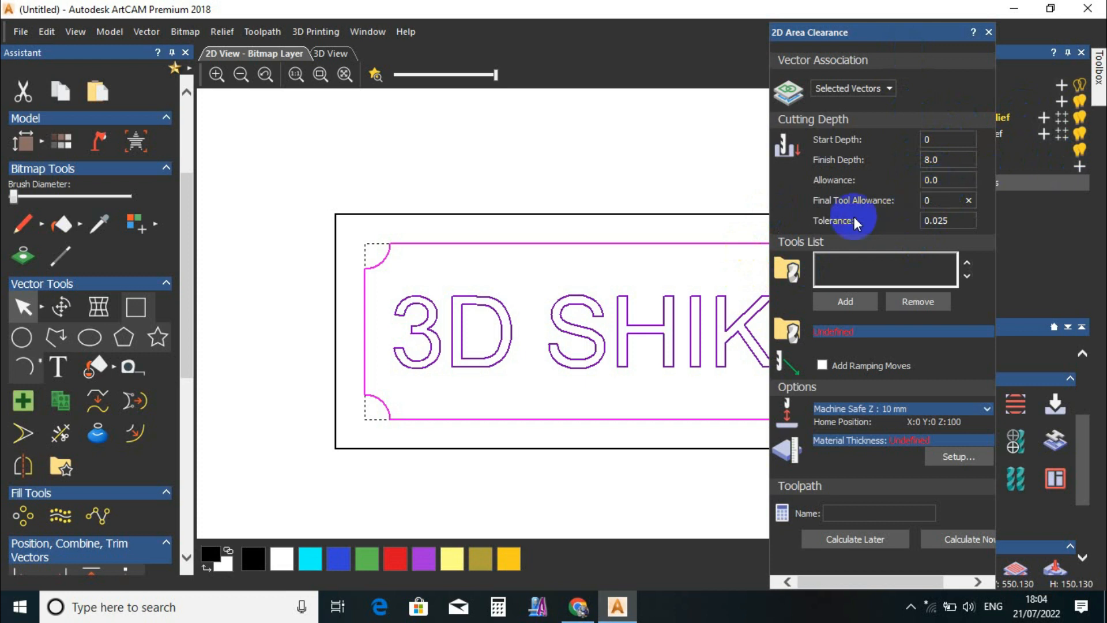
pyautogui.click(921, 160)
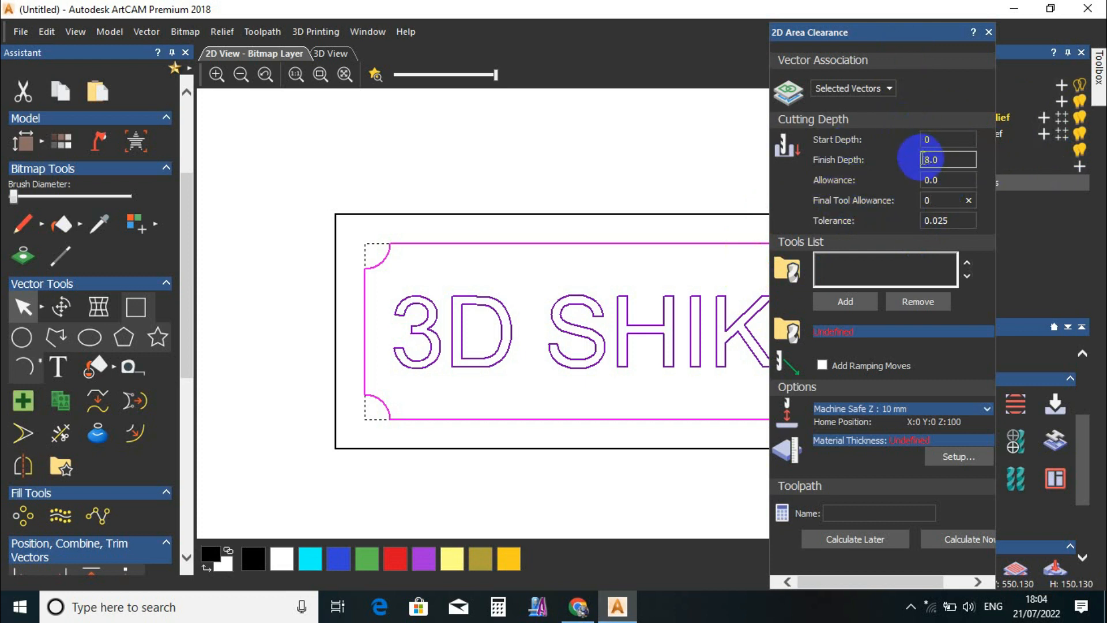
pyautogui.click(934, 180)
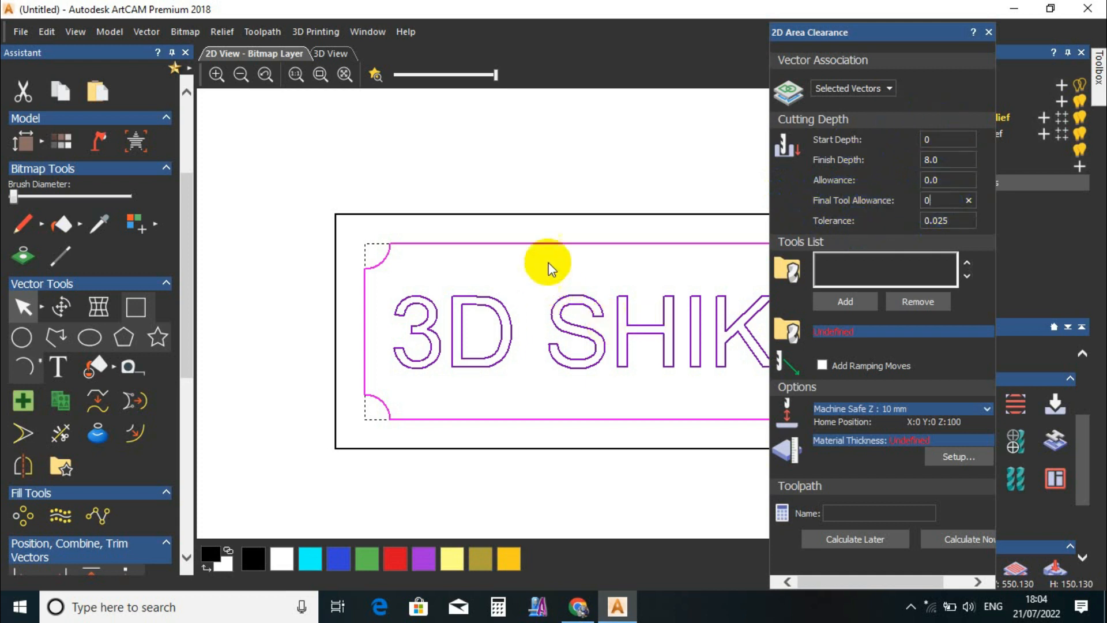
pyautogui.moveTo(939, 204); pyautogui.dragTo(913, 204)
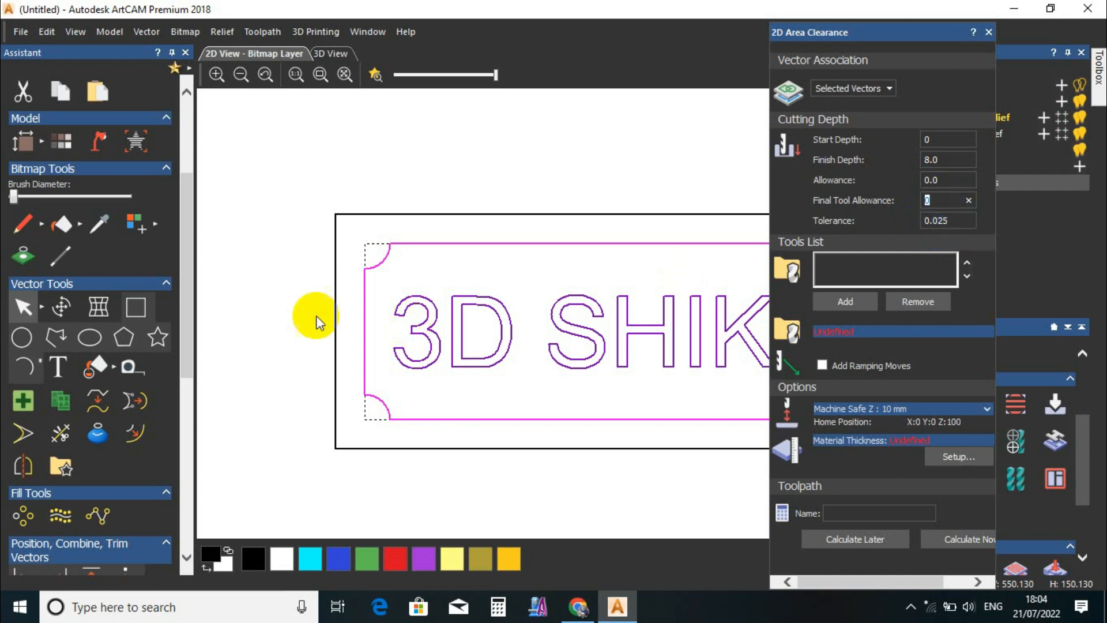
pyautogui.scroll(5, 368, 250)
pyautogui.scroll(-3, 637, 358)
pyautogui.scroll(4, 628, 346)
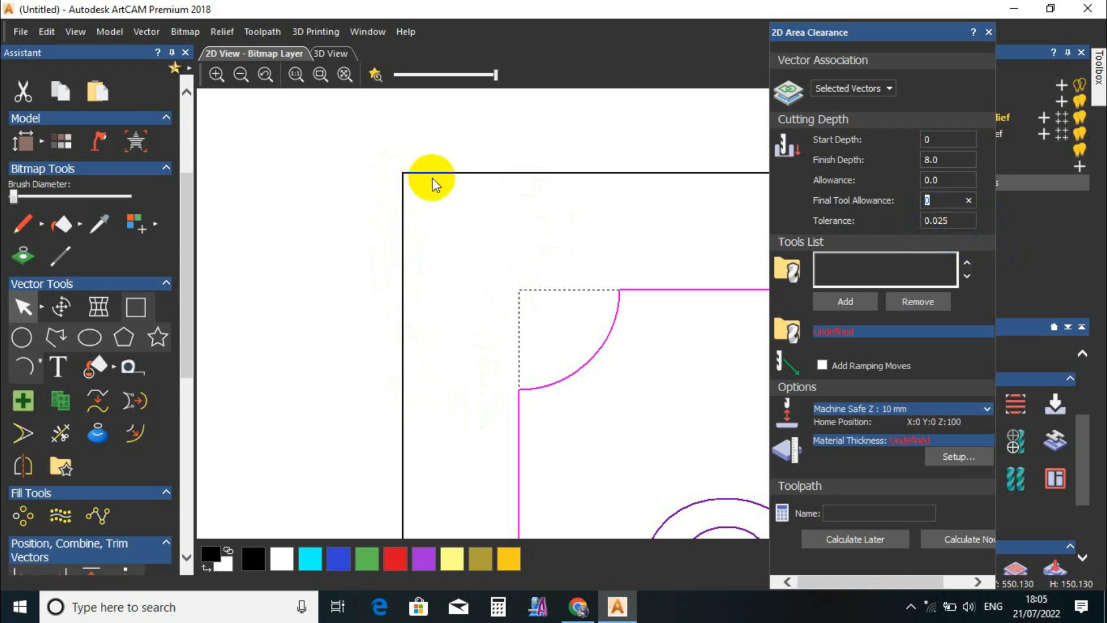
pyautogui.click(946, 217)
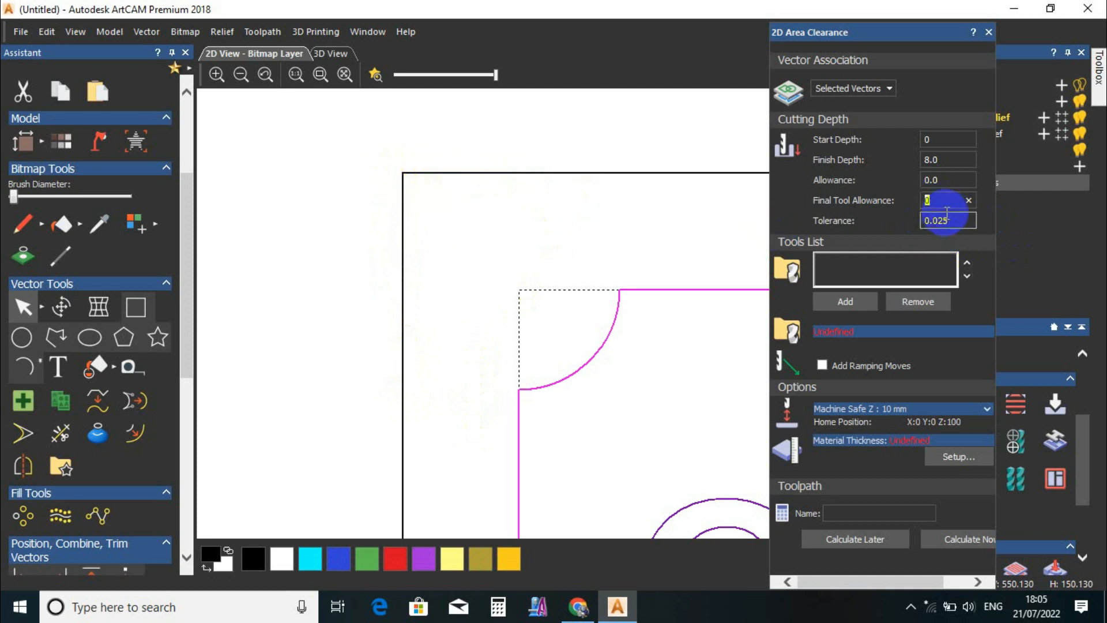
pyautogui.scroll(-2, 711, 304)
pyautogui.scroll(-3, 711, 304)
pyautogui.scroll(3, 695, 328)
pyautogui.click(803, 295)
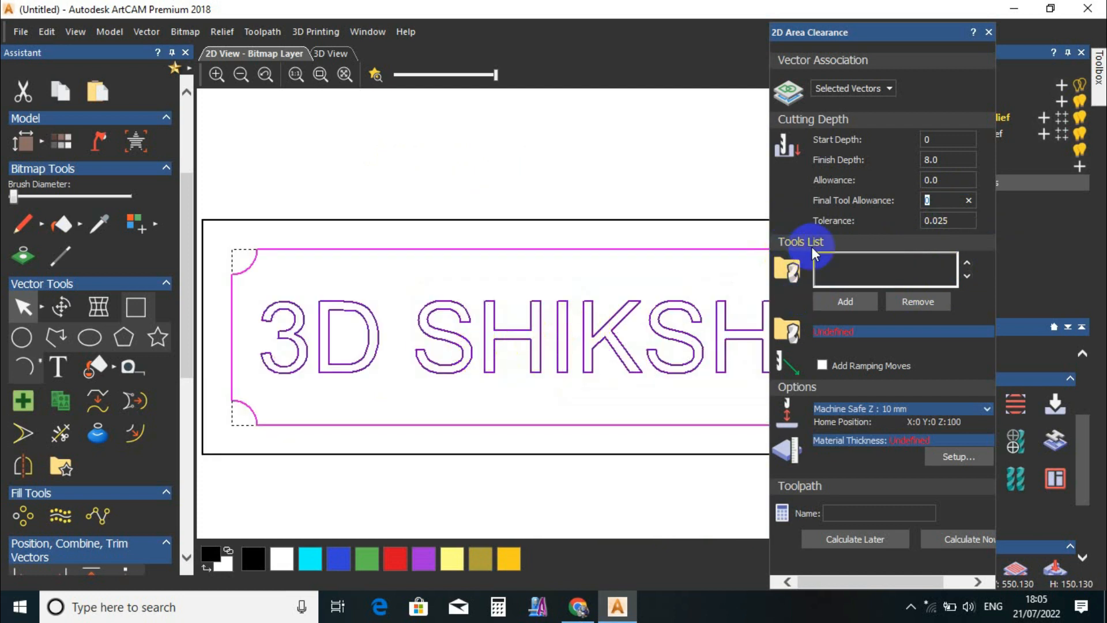
# - Measure the gap between the feet of the last H and the A in the 3D SHIKSHA text
pyautogui.scroll(-2, 494, 340)
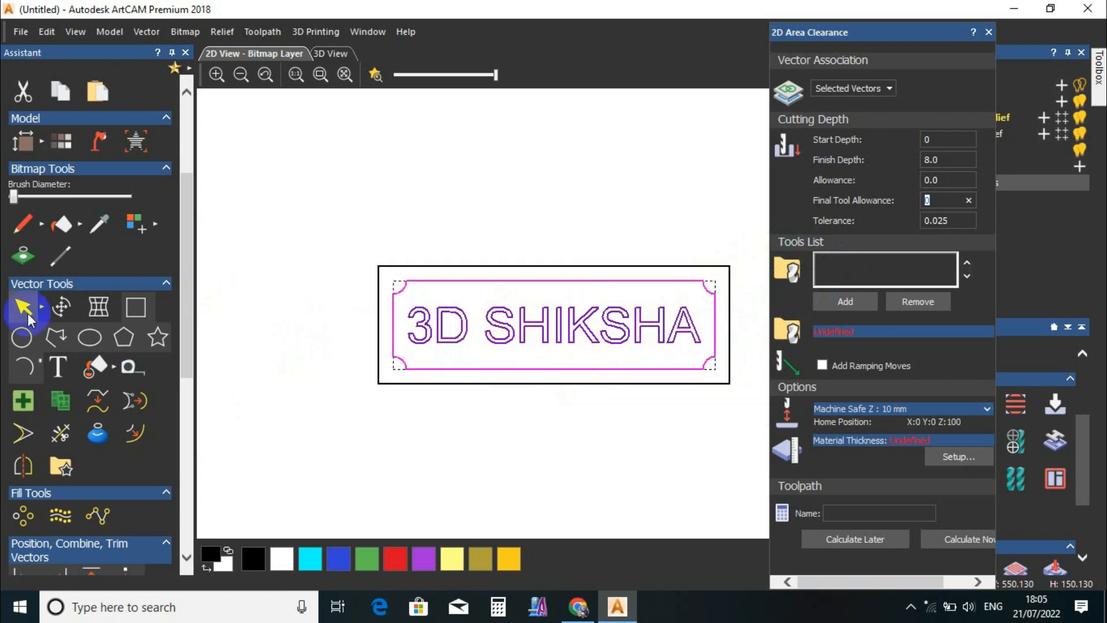
pyautogui.click(130, 368)
pyautogui.scroll(2, 576, 332)
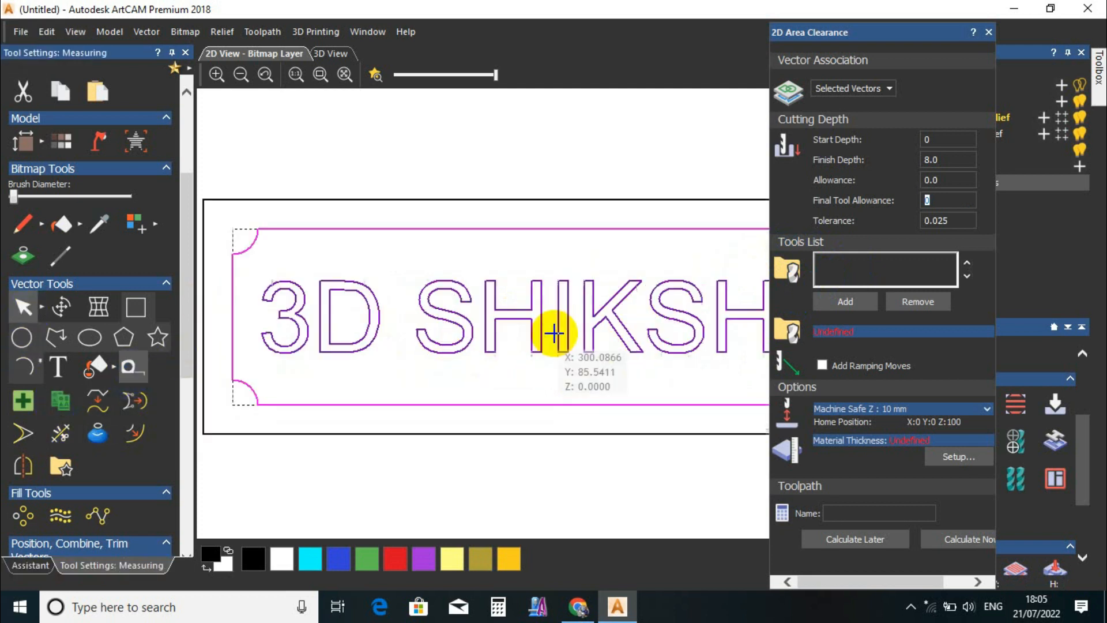
pyautogui.scroll(2, 736, 348)
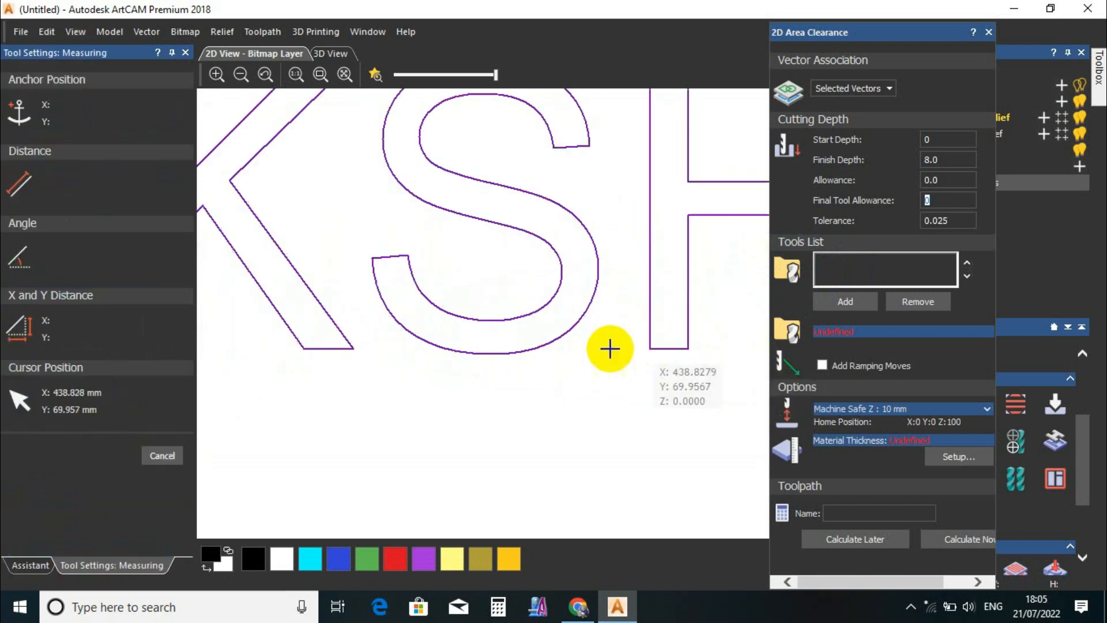
pyautogui.scroll(-2, 608, 348)
pyautogui.scroll(1, 625, 320)
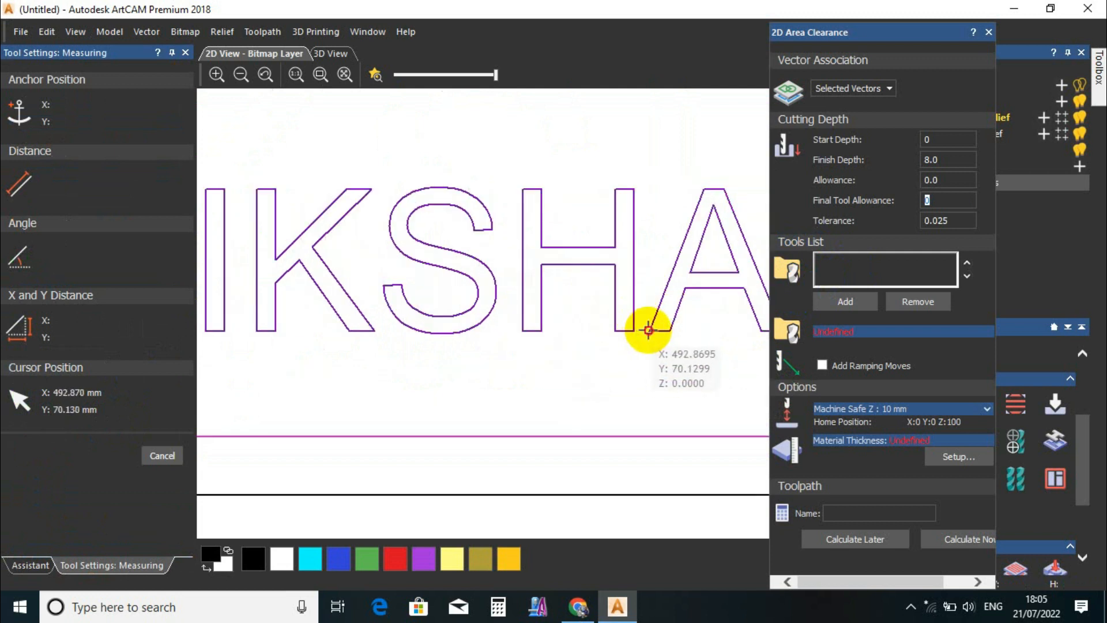
pyautogui.moveTo(650, 331); pyautogui.dragTo(631, 328)
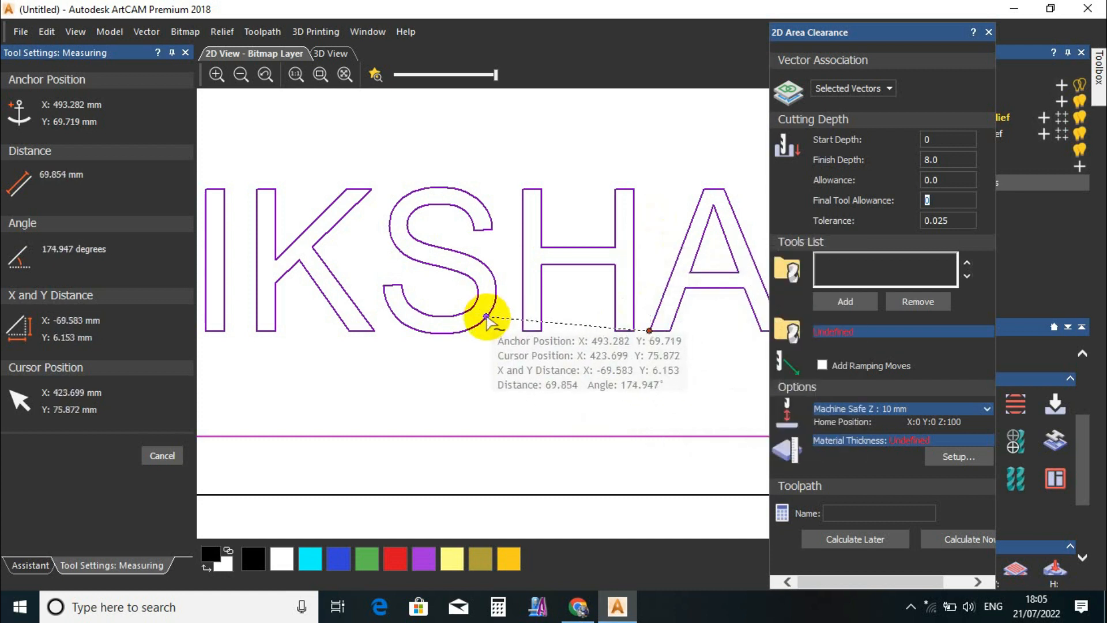
pyautogui.press('Escape')
pyautogui.scroll(-3, 513, 367)
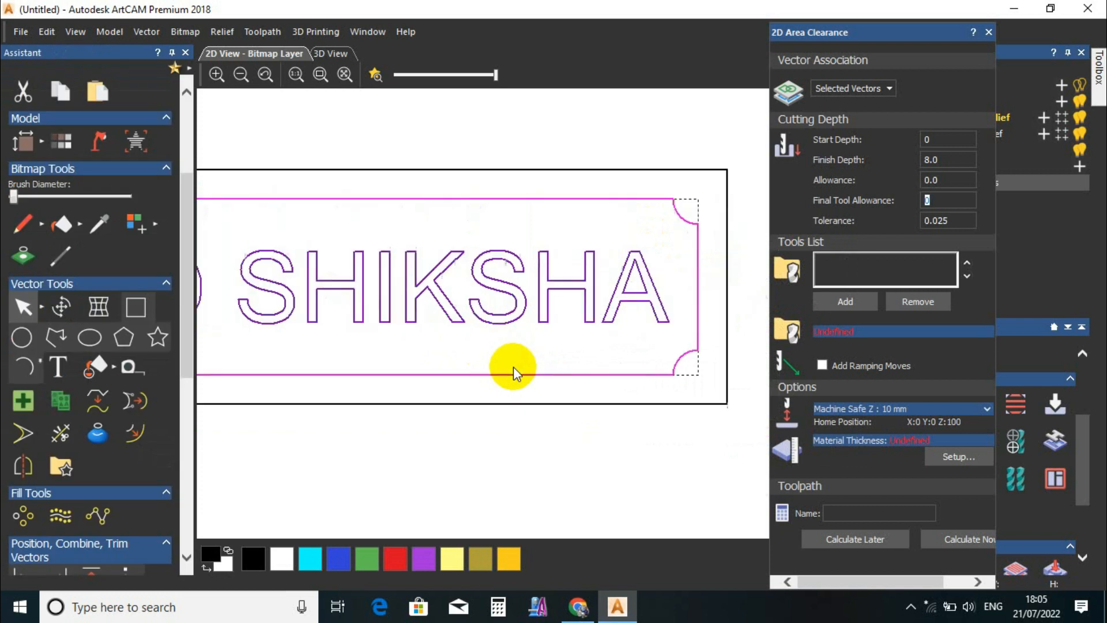
# - Add the End Mill 12 mm from the tool database to the area clearance tools list
pyautogui.scroll(1, 507, 308)
pyautogui.scroll(1, 506, 308)
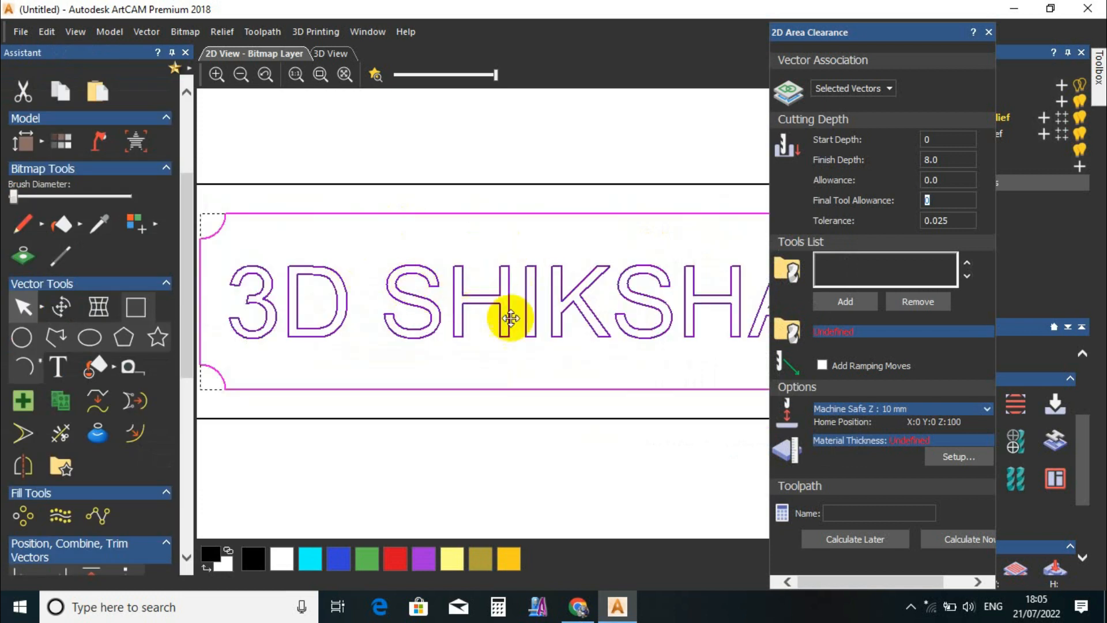
pyautogui.scroll(-2, 507, 316)
pyautogui.scroll(1, 512, 300)
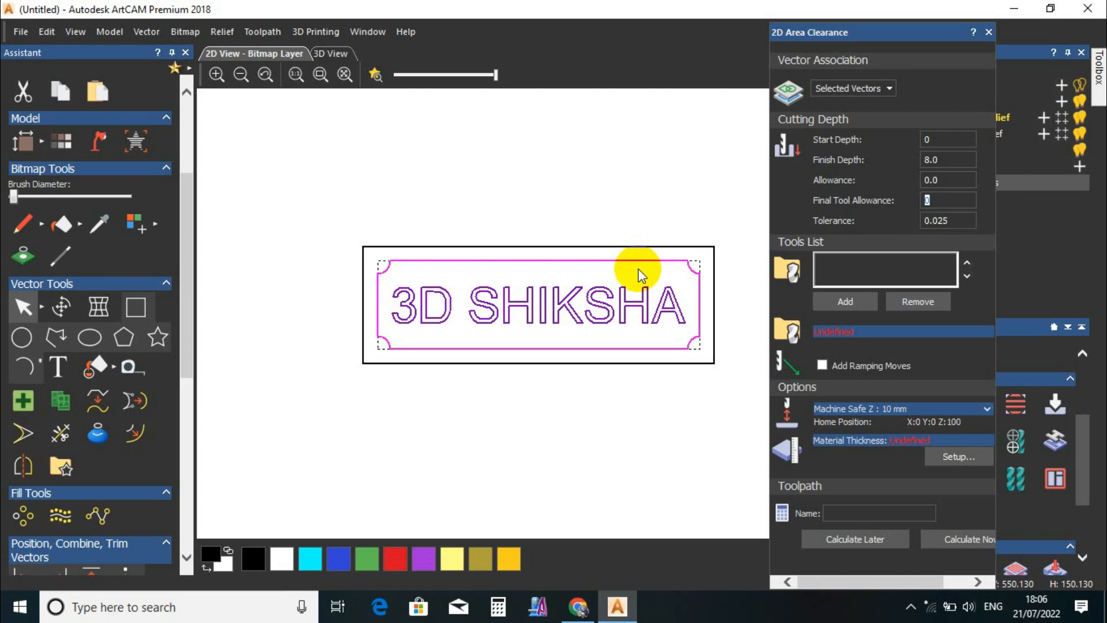
pyautogui.click(851, 302)
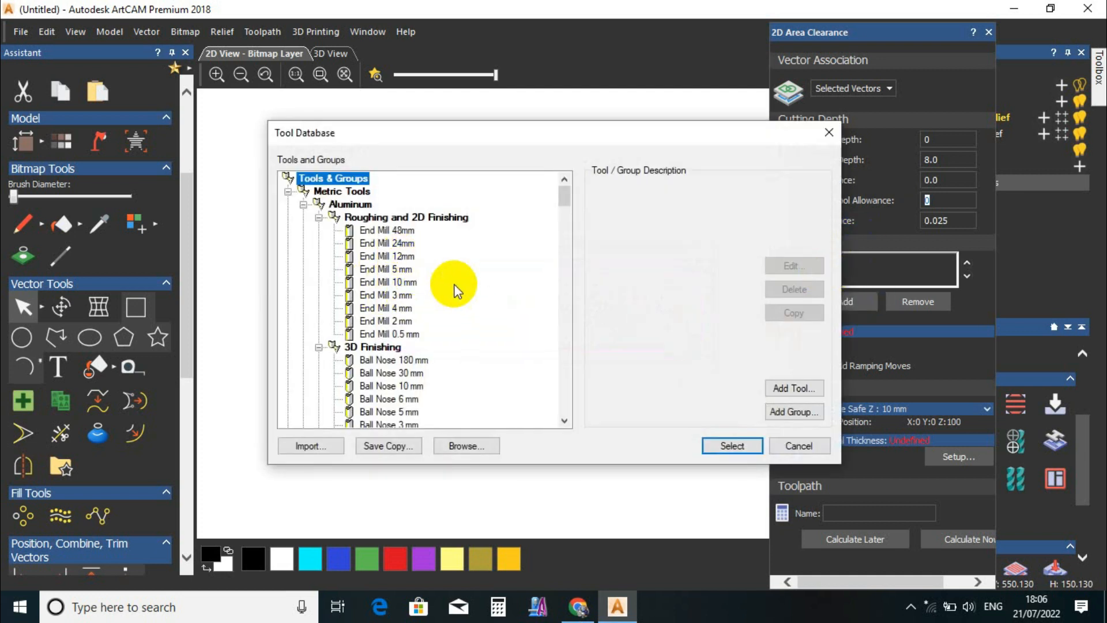
pyautogui.scroll(-5, 455, 282)
pyautogui.scroll(-7, 456, 283)
pyautogui.scroll(6, 458, 299)
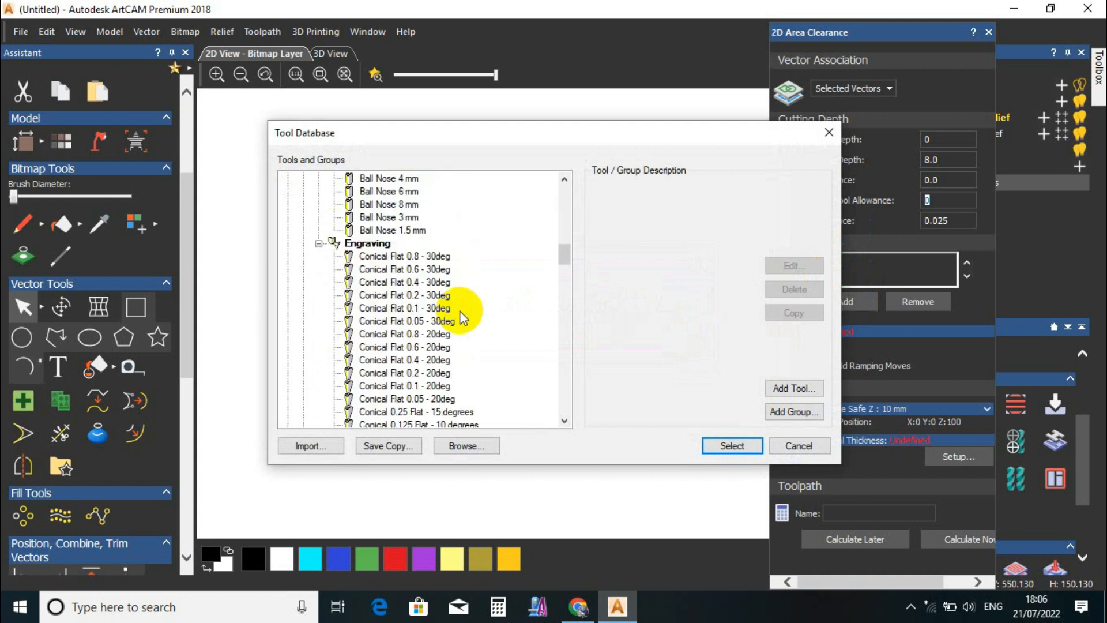
pyautogui.scroll(-6, 484, 233)
pyautogui.click(409, 268)
pyautogui.click(732, 445)
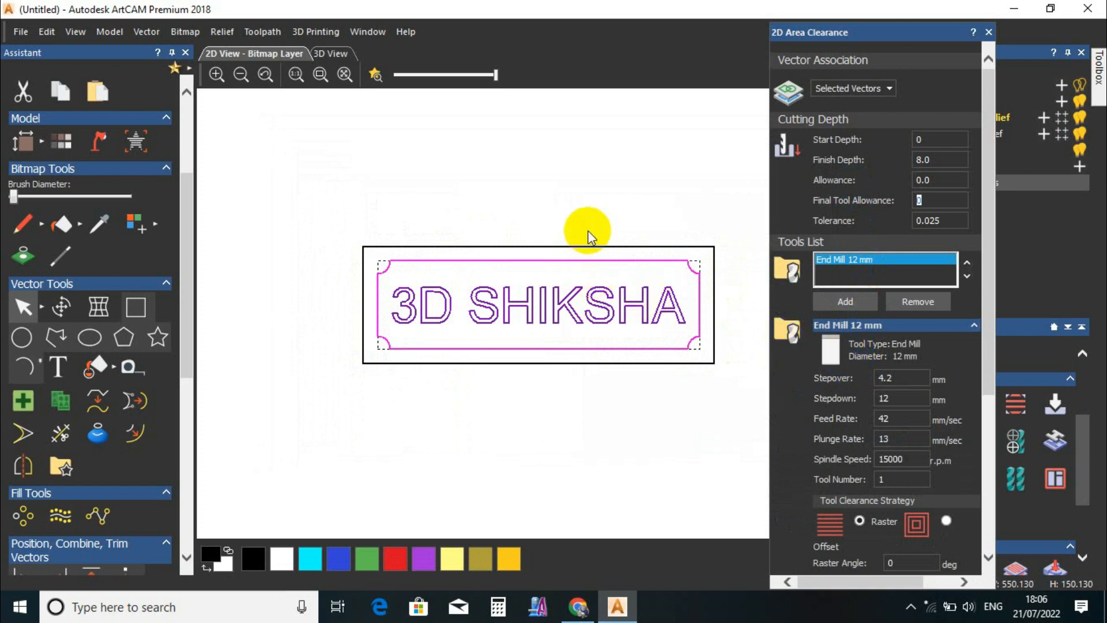
# - Examine the stepover and stepdown settings of the End Mill 12 mm against the 3D SHIKSHA plate
pyautogui.scroll(2, 594, 218)
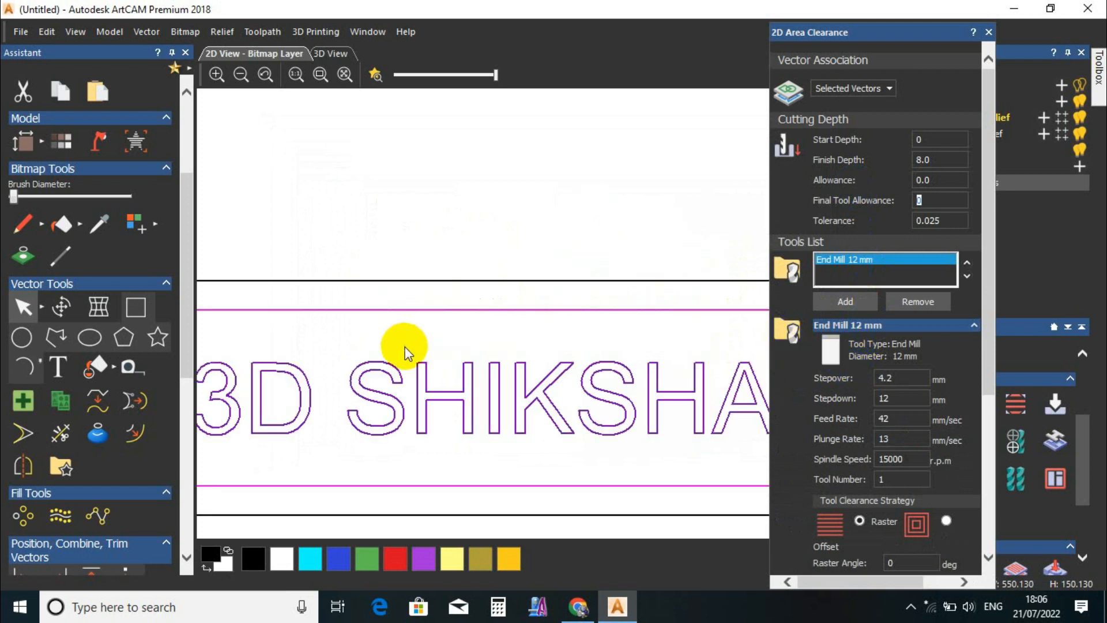
pyautogui.scroll(-2, 404, 346)
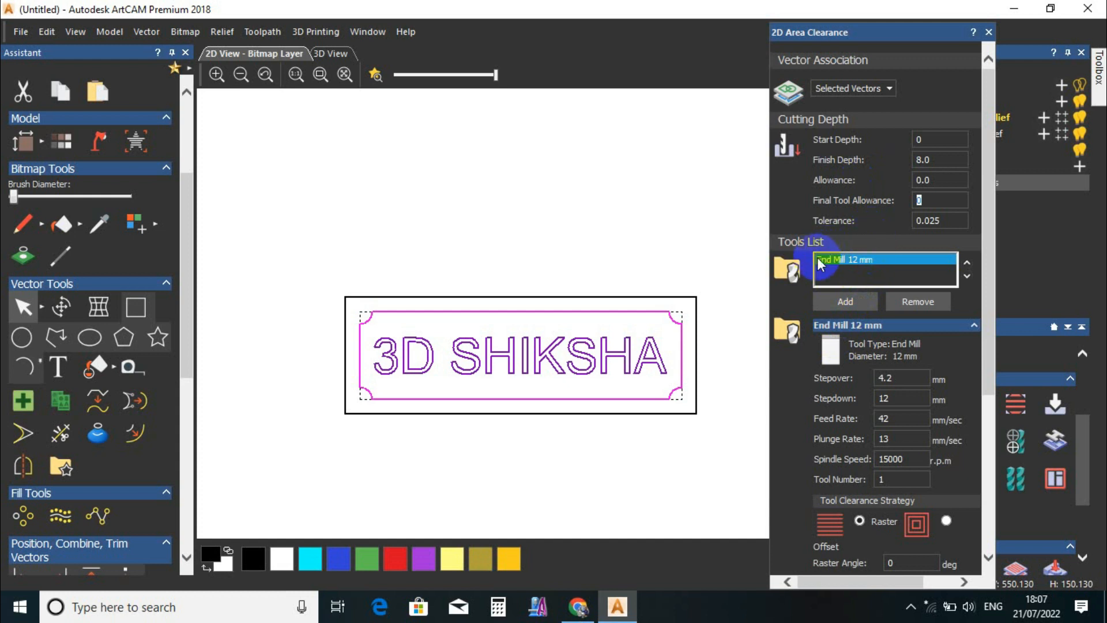
pyautogui.moveTo(898, 378); pyautogui.dragTo(853, 380)
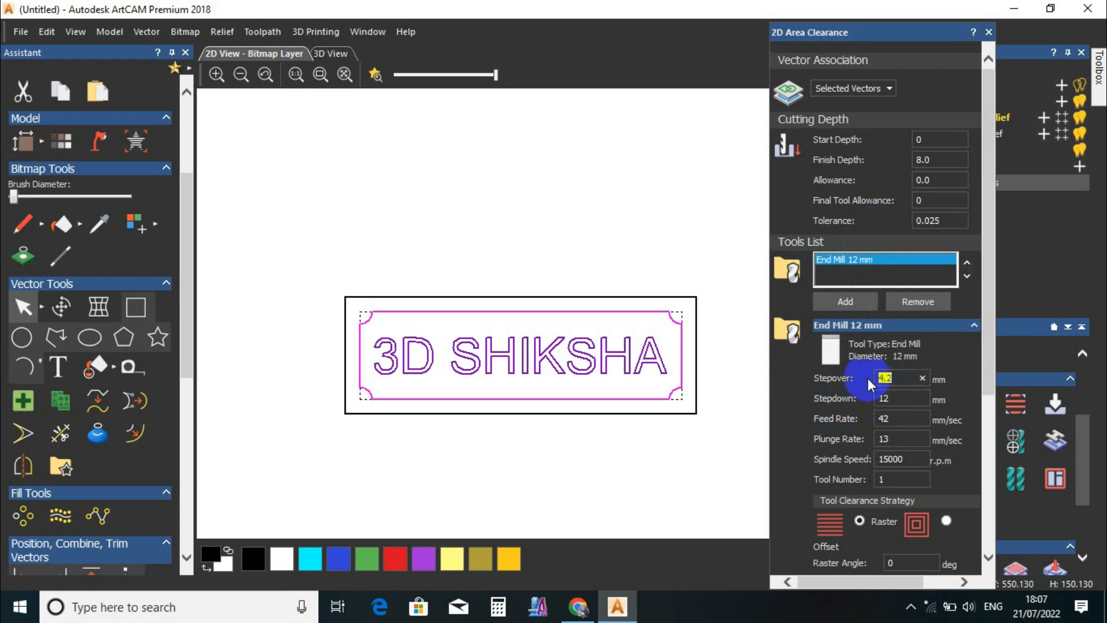
pyautogui.click(894, 398)
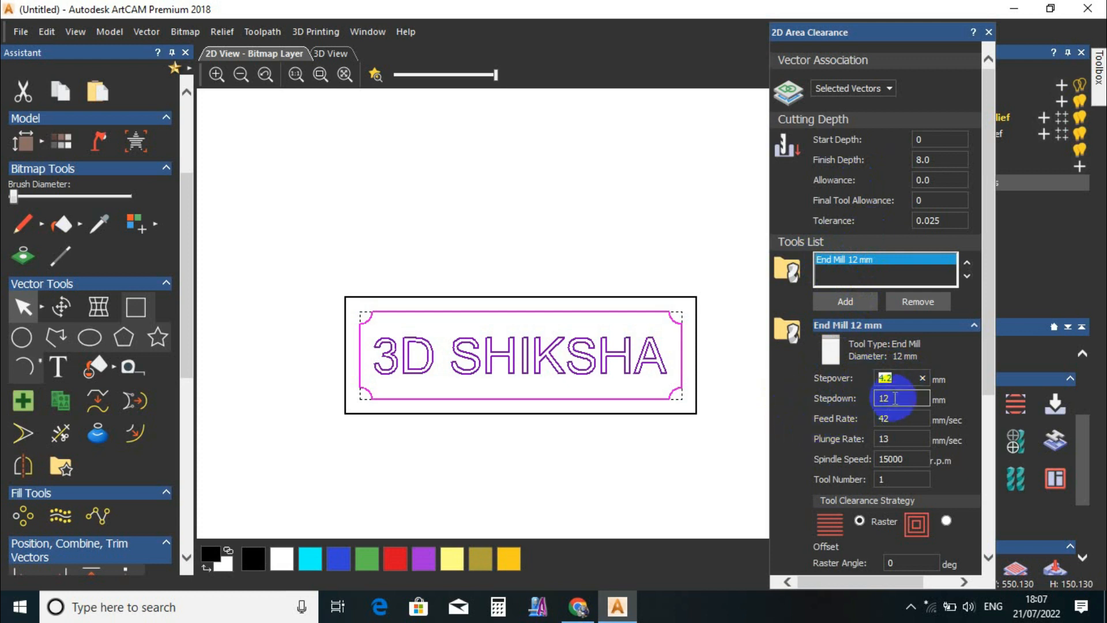
pyautogui.moveTo(856, 399); pyautogui.dragTo(853, 399)
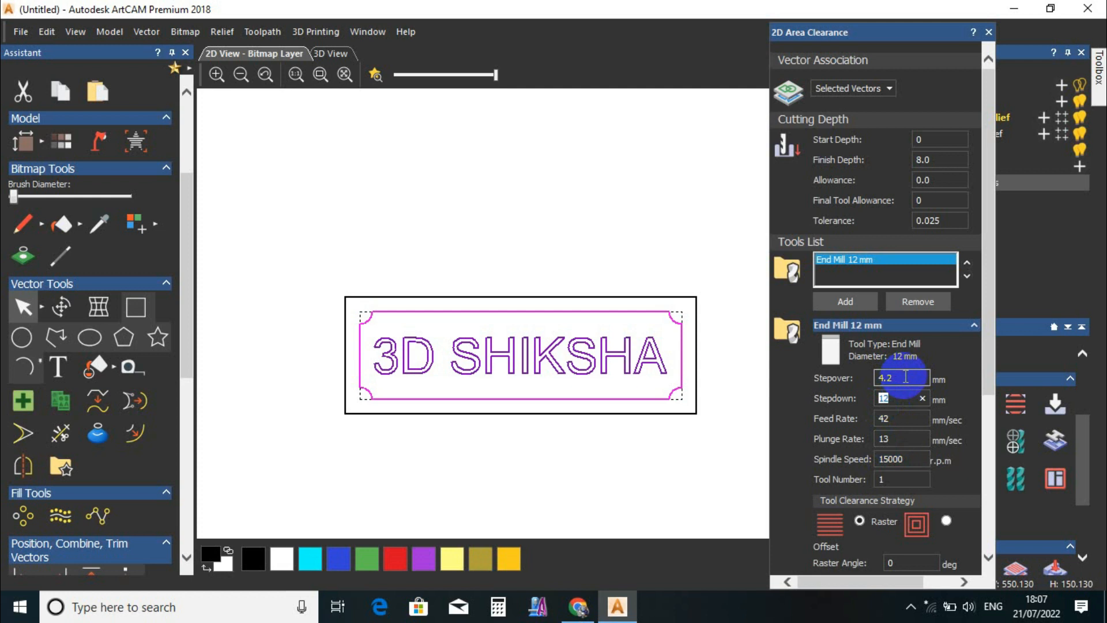
pyautogui.click(906, 398)
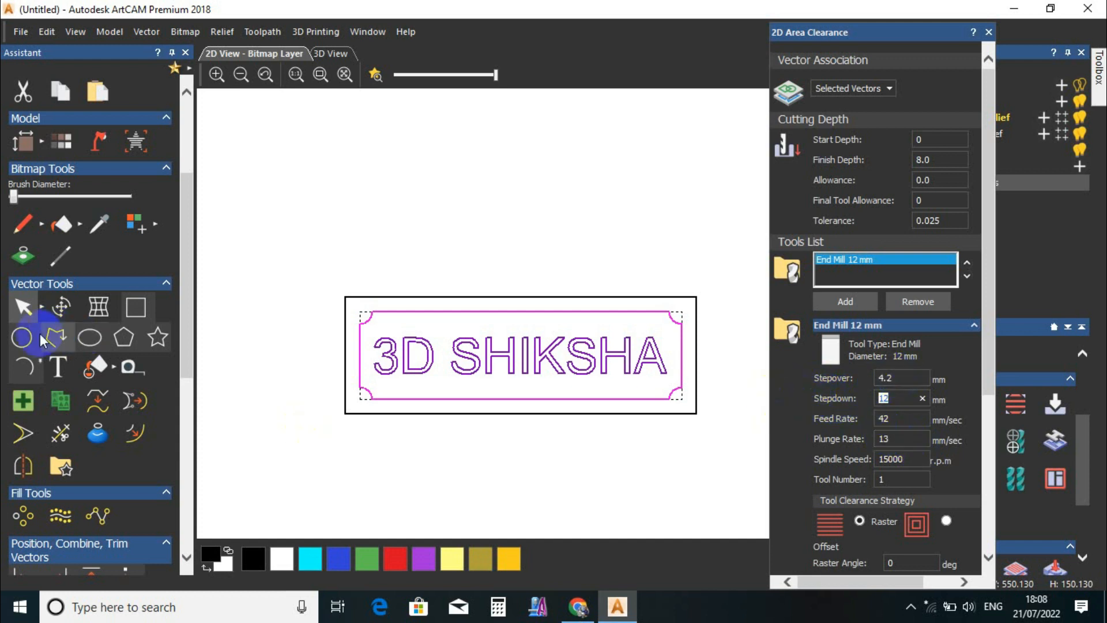
pyautogui.click(22, 337)
pyautogui.scroll(5, 396, 401)
pyautogui.moveTo(361, 352)
pyautogui.mouseDown()
pyautogui.moveTo(374, 364)
pyautogui.moveTo(314, 385)
pyautogui.moveTo(531, 388)
pyautogui.moveTo(556, 379)
pyautogui.moveTo(552, 347)
pyautogui.mouseUp()
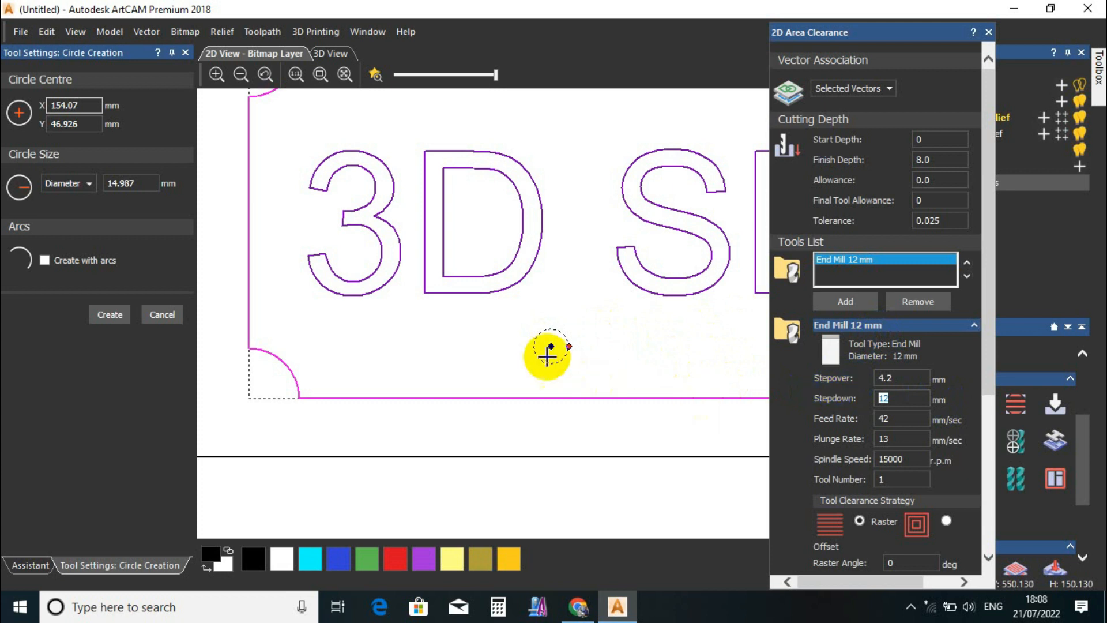
pyautogui.moveTo(548, 344); pyautogui.dragTo(601, 318)
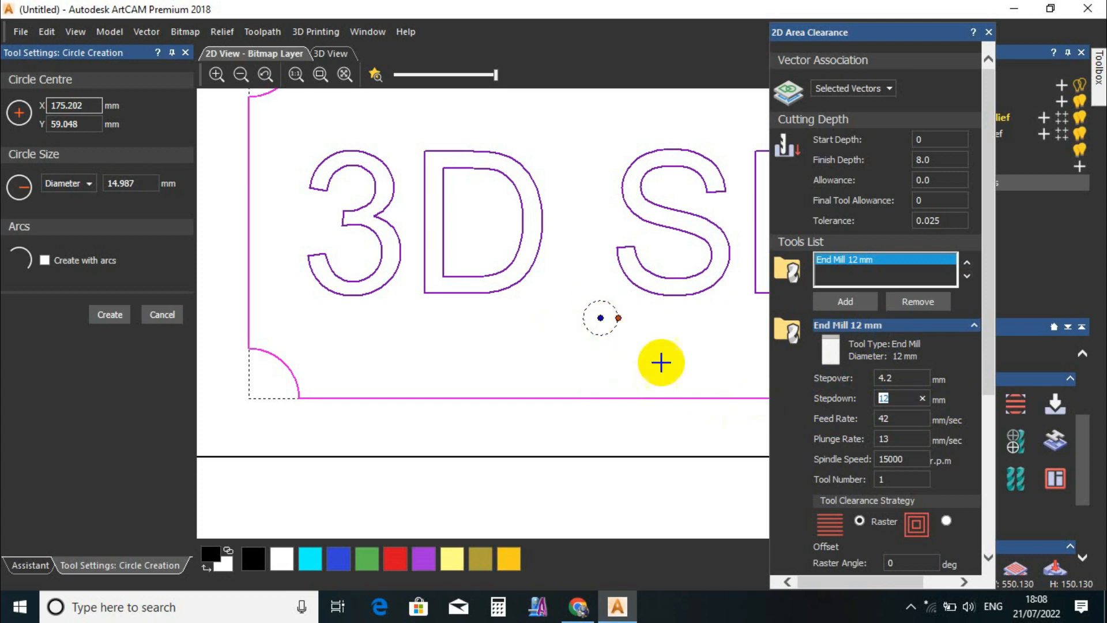
pyautogui.click(184, 52)
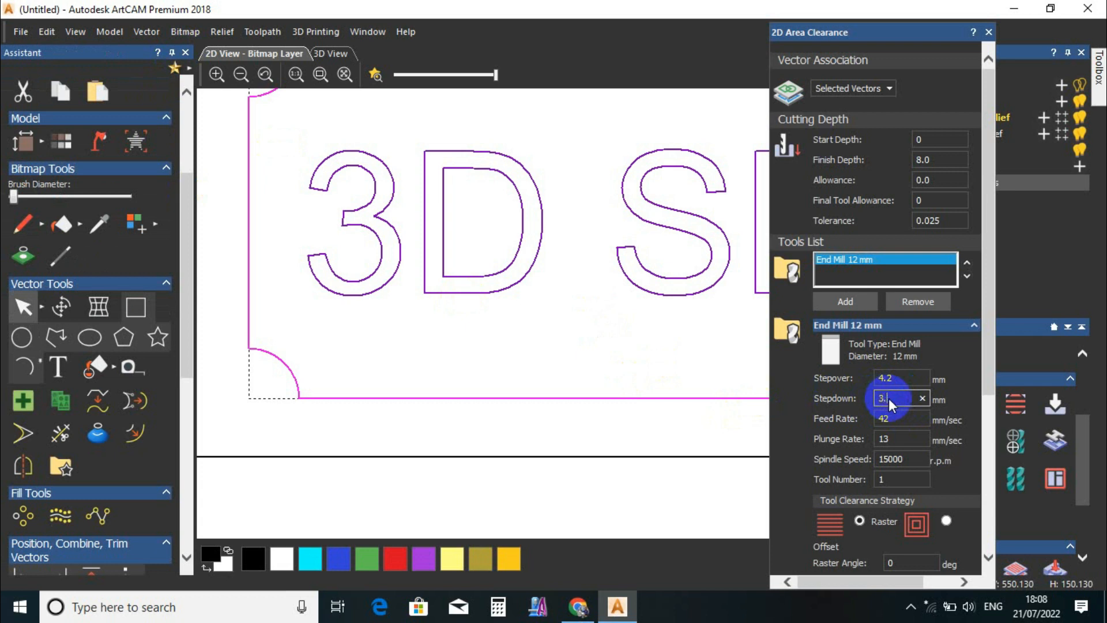
# - Set the End Mill 12 mm's stepdown to 3.5 mm, feed rate to 75 mm/sec and plunge rate to 65 mm/sec
pyautogui.write('3.5')
pyautogui.press('Tab')
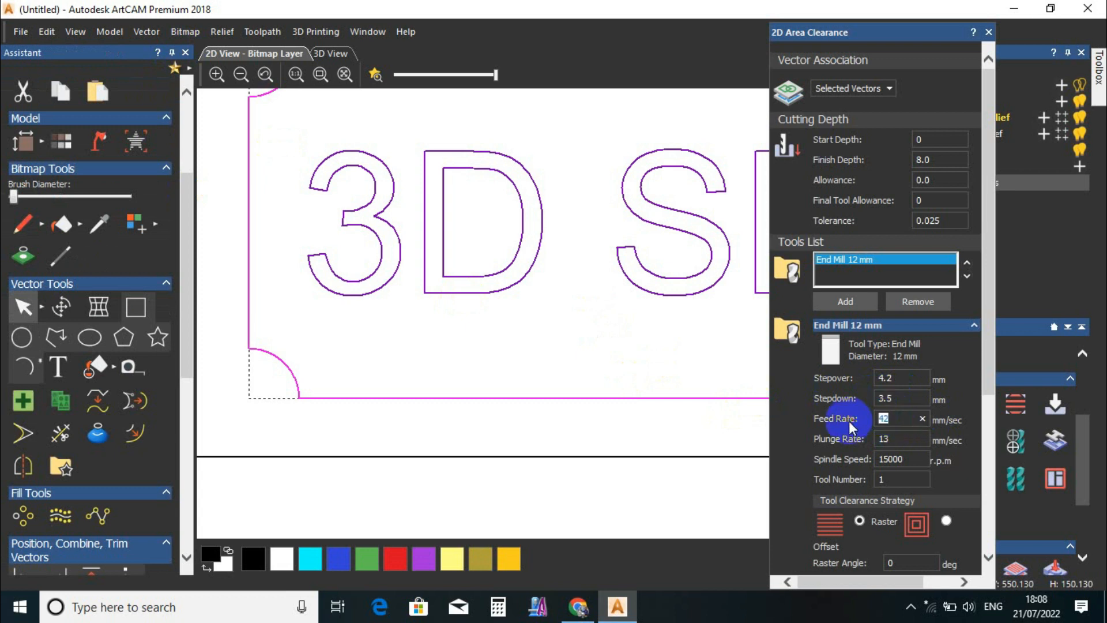
pyautogui.write('75')
pyautogui.press('Tab')
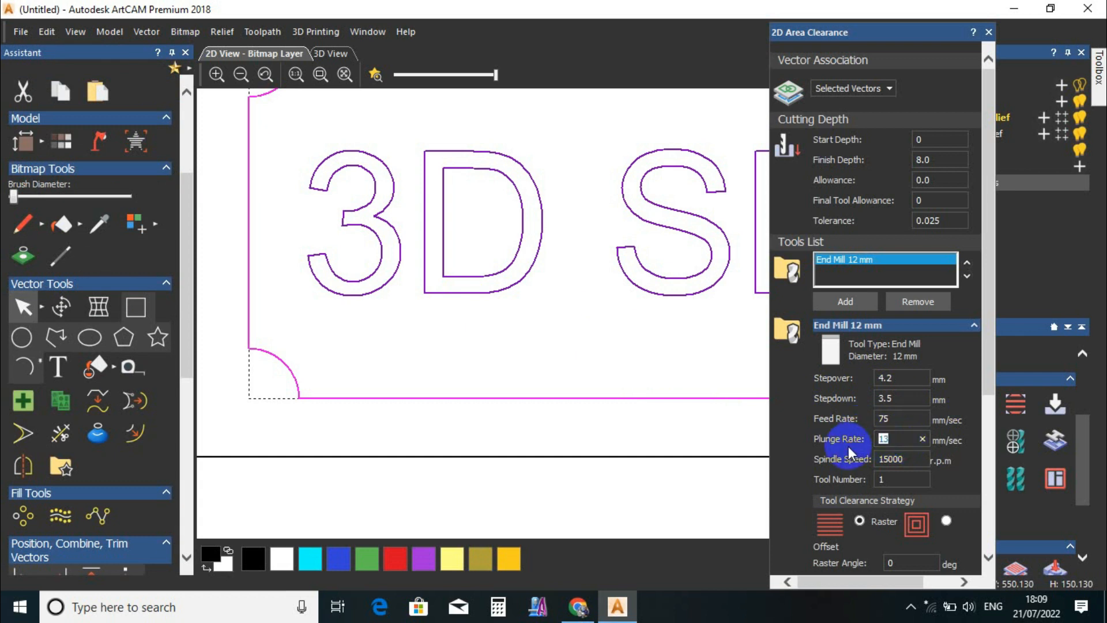
pyautogui.write('65')
pyautogui.click(897, 418)
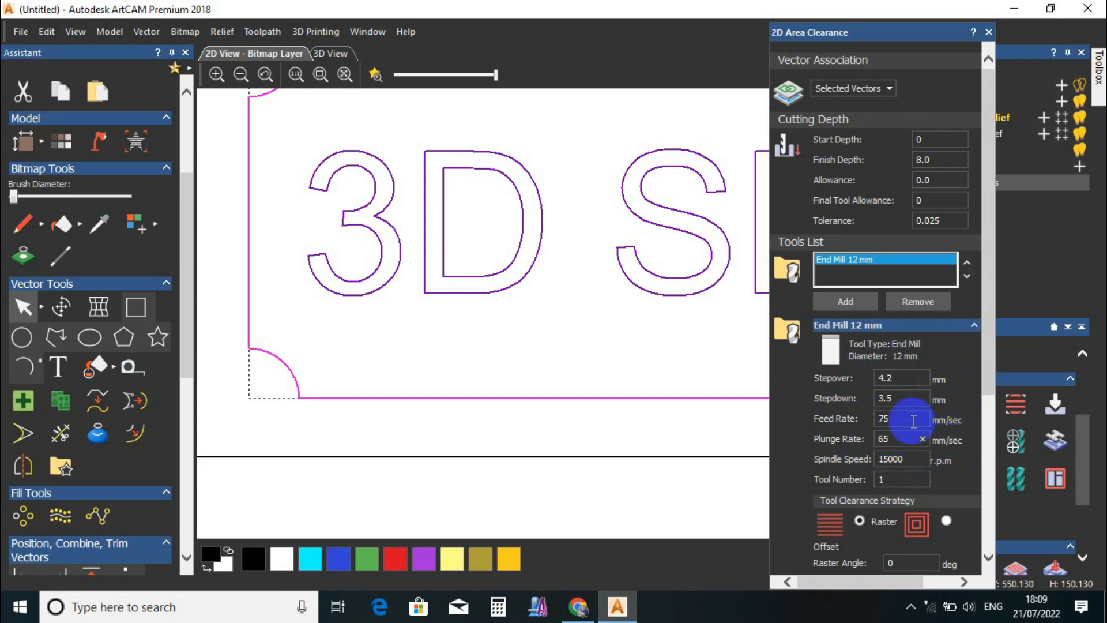
pyautogui.moveTo(898, 444); pyautogui.dragTo(832, 446)
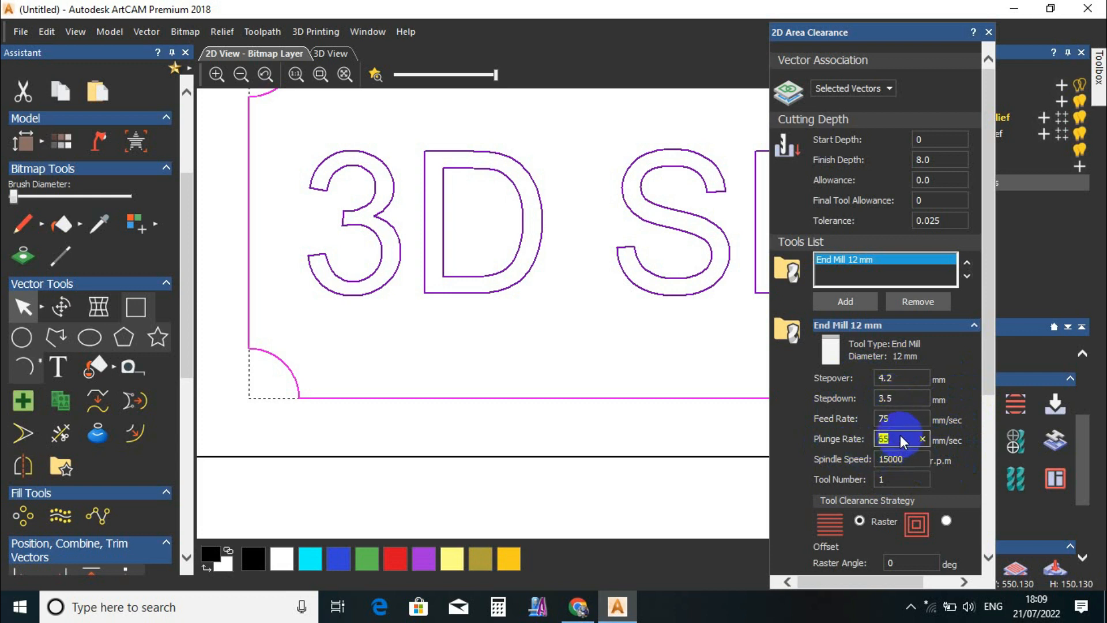
# - Add ramping moves to the area clearance with the Raster strategy
pyautogui.scroll(-2, 913, 466)
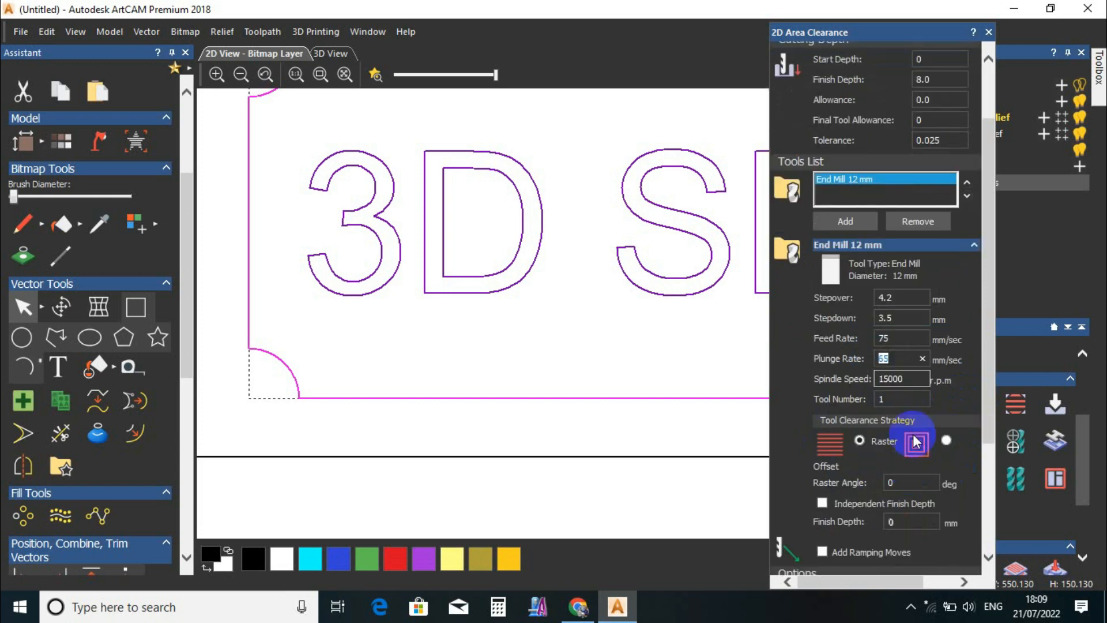
pyautogui.scroll(-4, 921, 376)
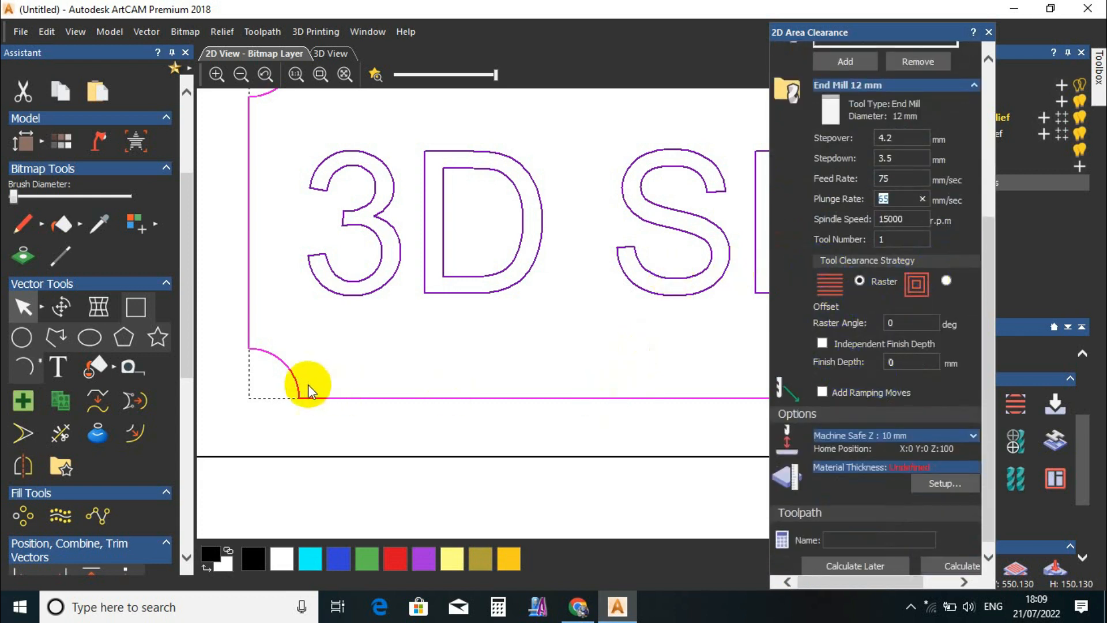
pyautogui.scroll(-2, 279, 383)
pyautogui.scroll(-1, 548, 297)
pyautogui.scroll(1, 593, 292)
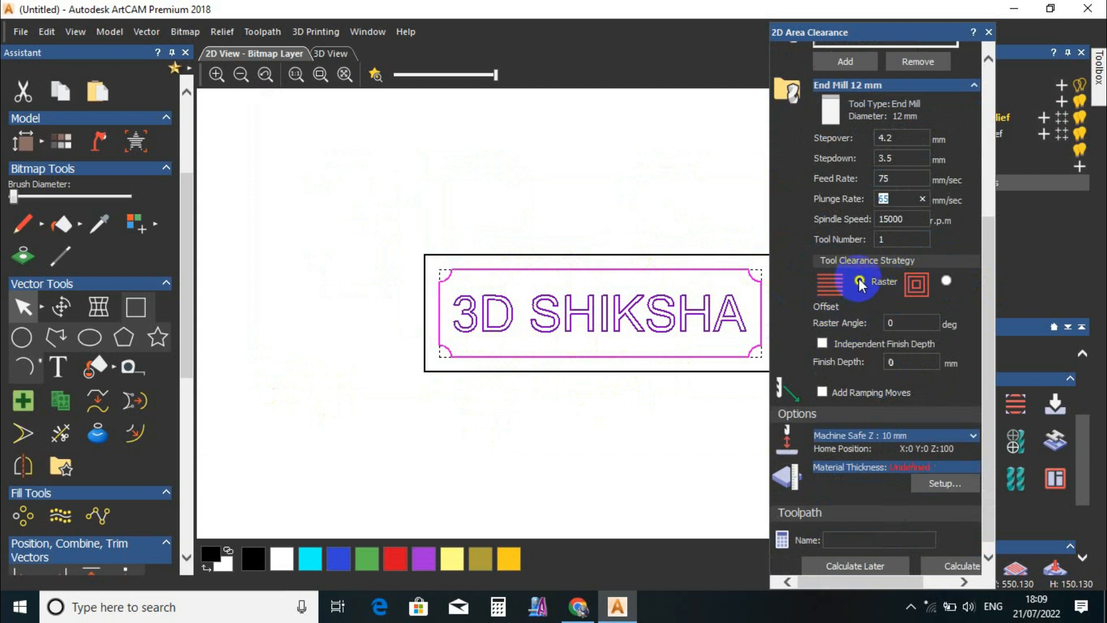
pyautogui.scroll(-1, 992, 371)
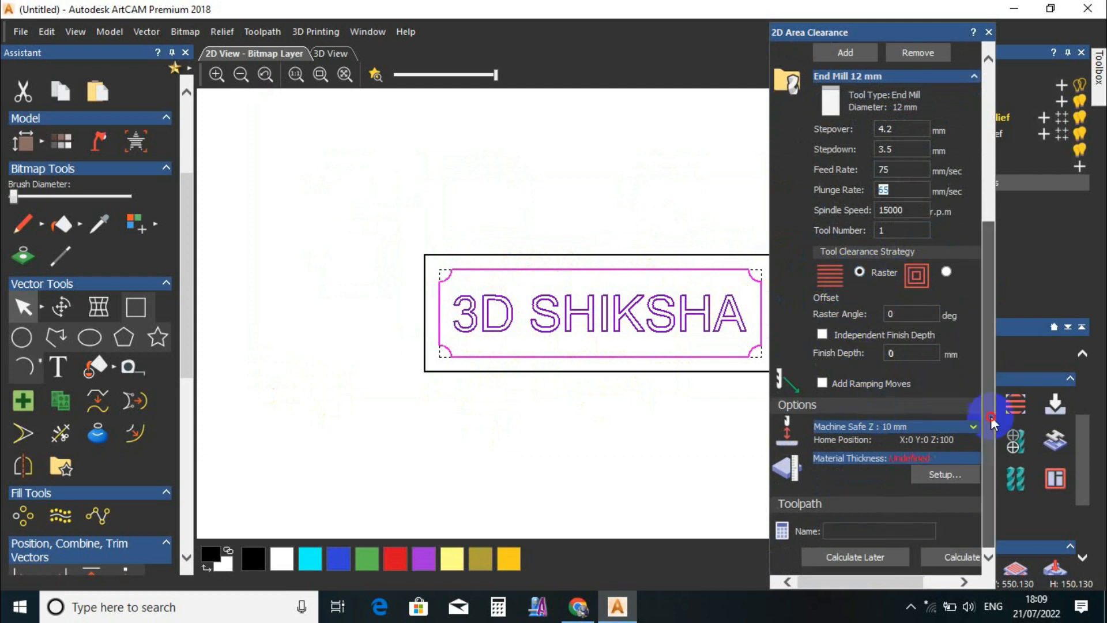
pyautogui.click(822, 378)
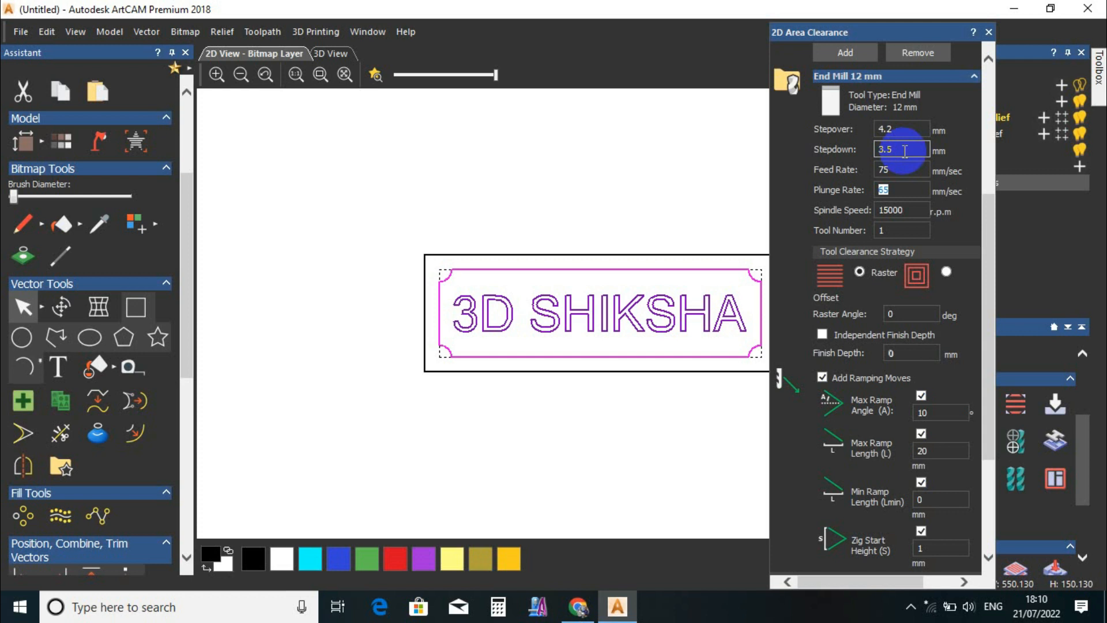
pyautogui.click(617, 321)
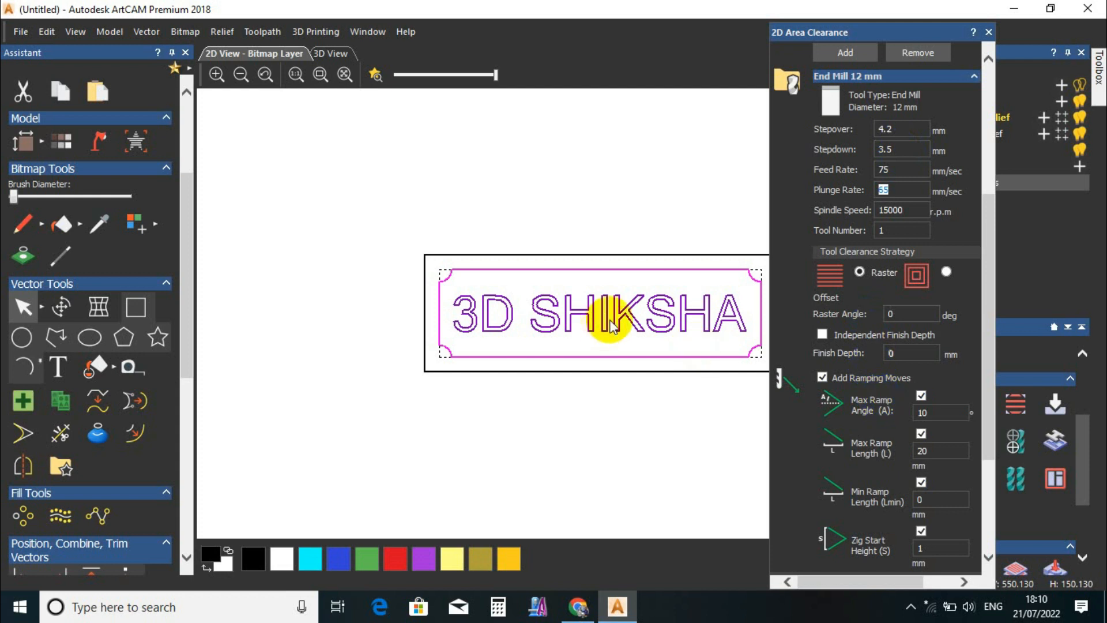
pyautogui.click(901, 171)
pyautogui.click(910, 208)
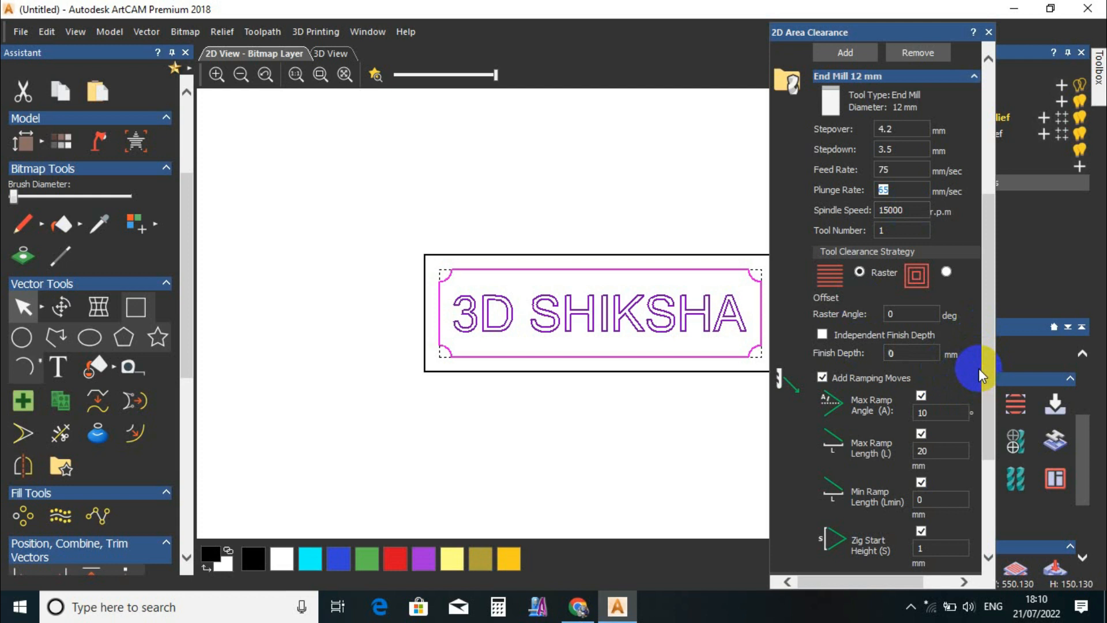
# - Expand the machine safe Z settings and review the safe Z and home position values
pyautogui.moveTo(987, 362); pyautogui.dragTo(994, 476)
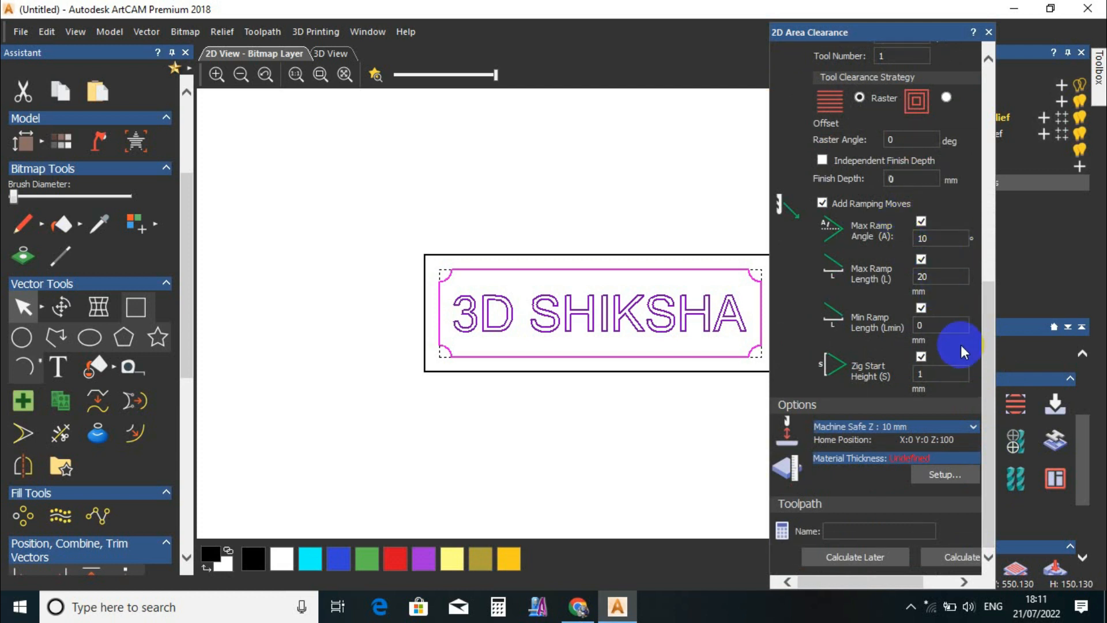
pyautogui.click(973, 428)
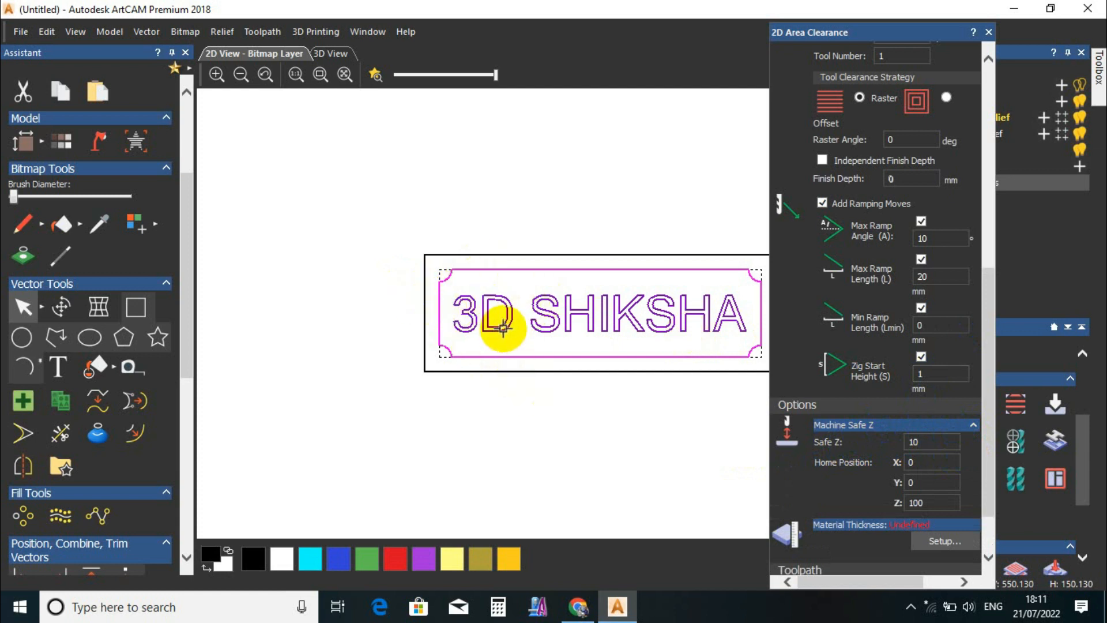
pyautogui.click(925, 442)
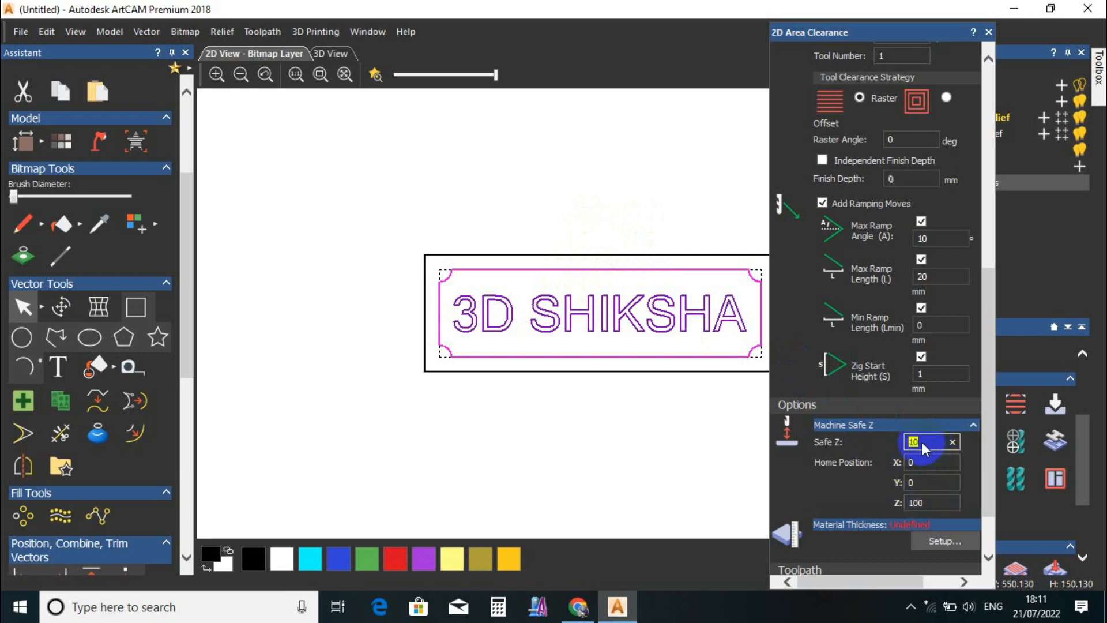
pyautogui.click(932, 503)
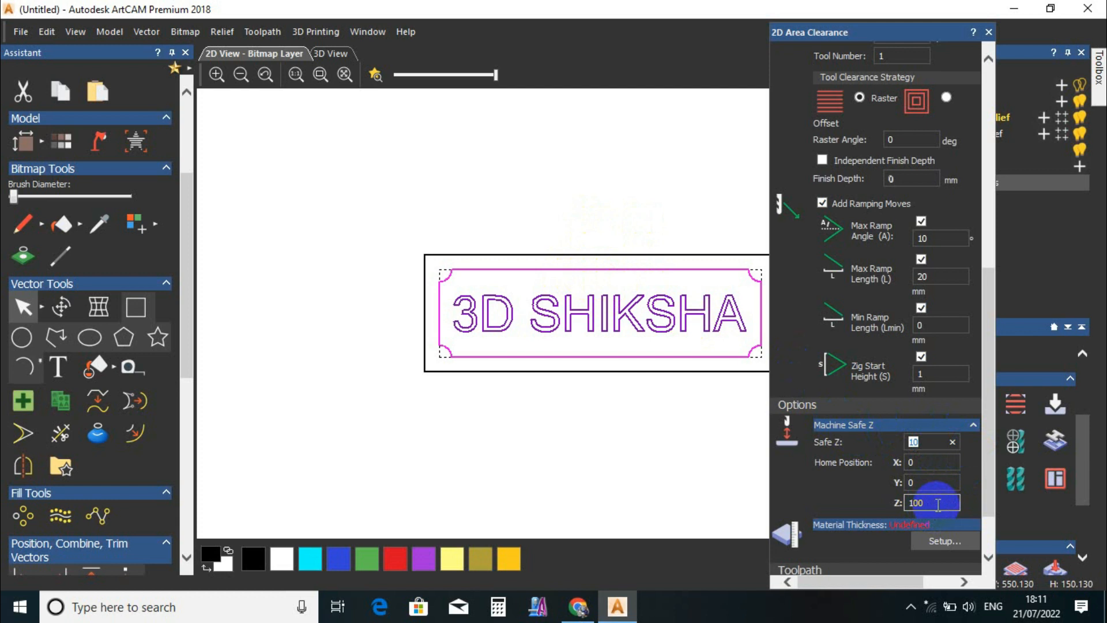
# - Set the material thickness to 12 mm in the material setup, with Z zero on the top surface
pyautogui.scroll(-3, 987, 497)
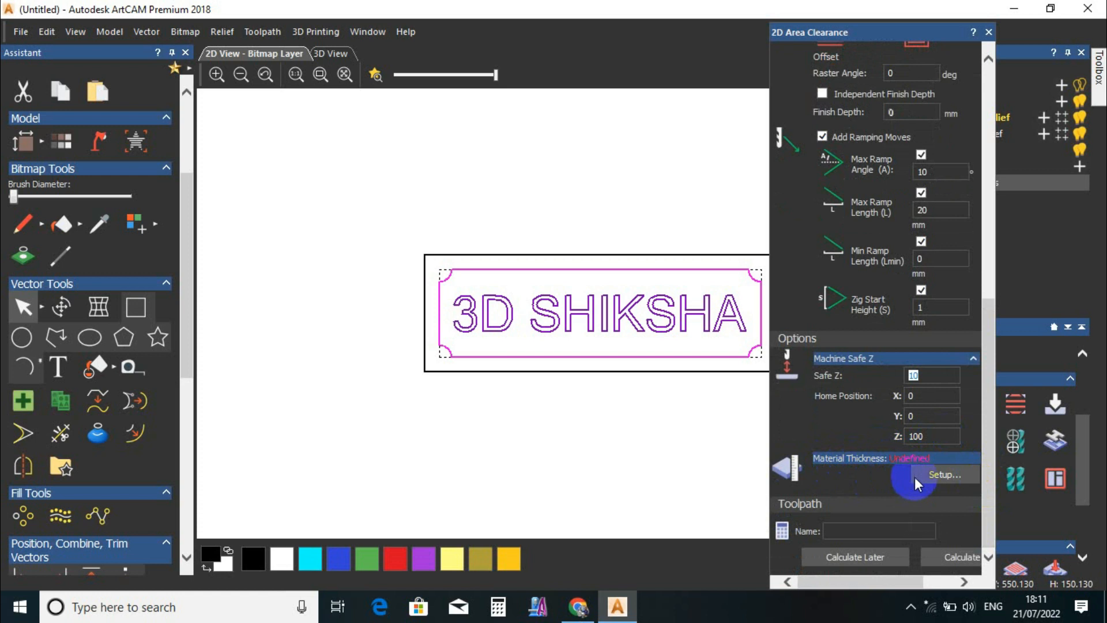
pyautogui.click(933, 482)
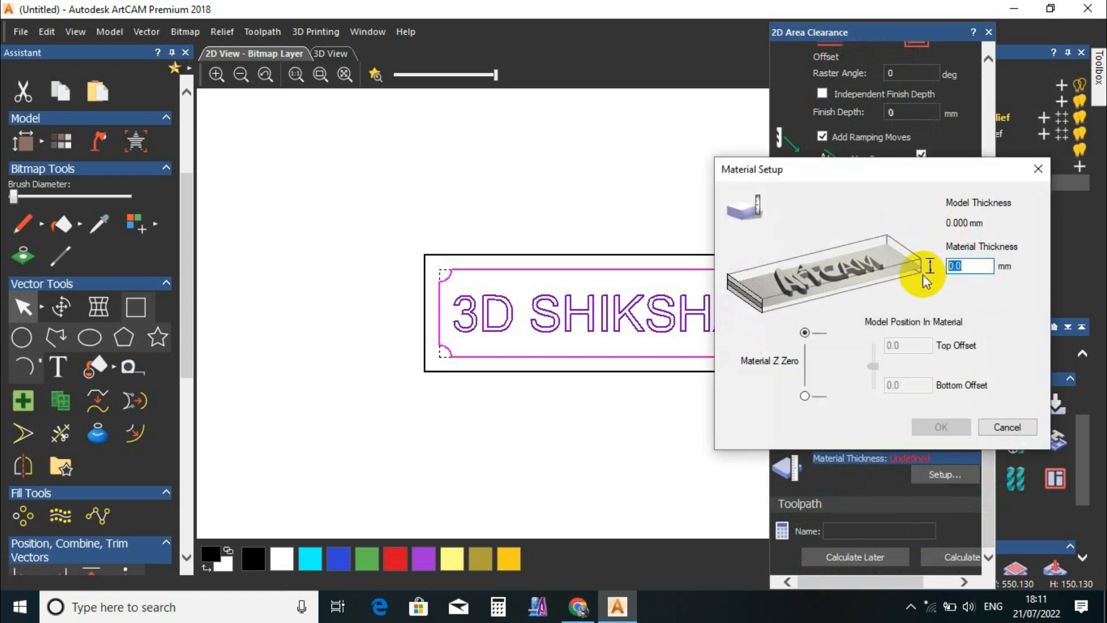
pyautogui.write('12')
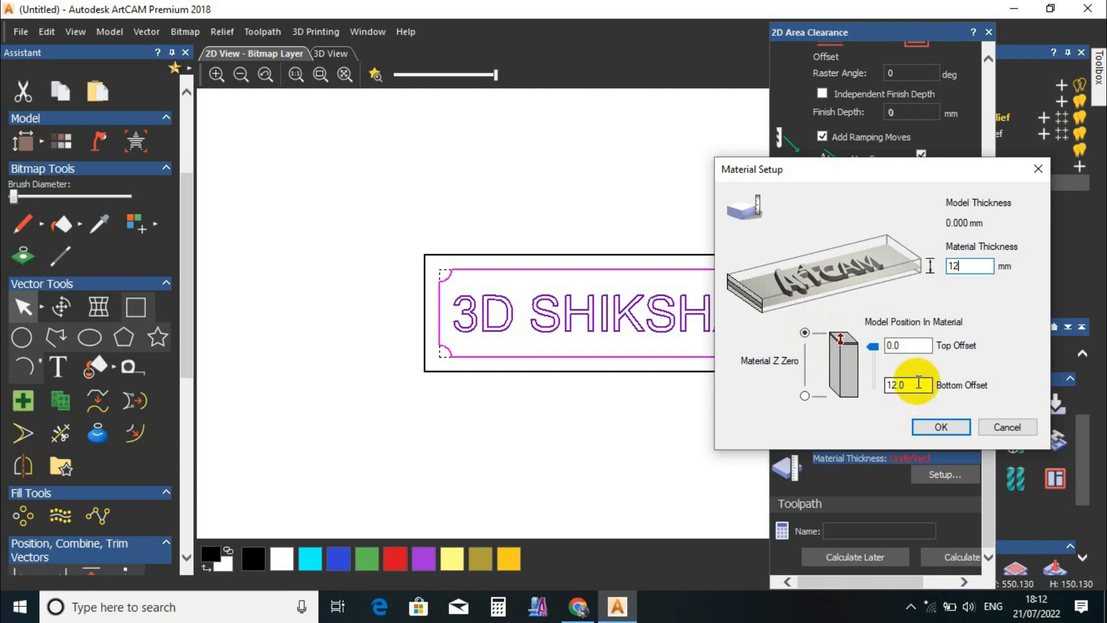
pyautogui.click(926, 425)
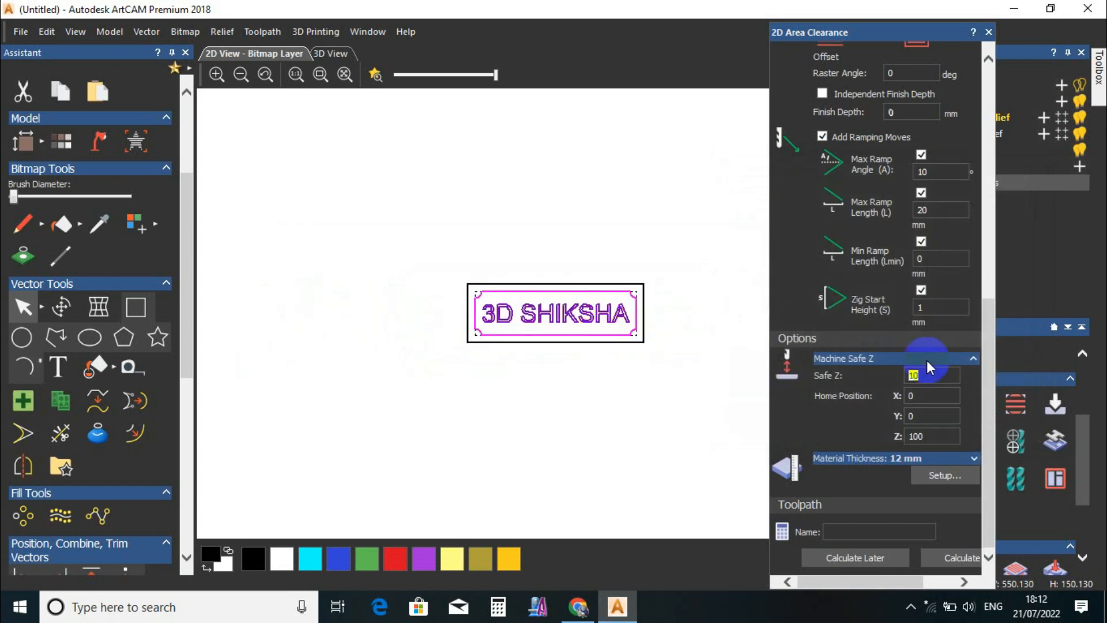
# - Calculate the area clearance toolpath, close its settings and expand the project's list of toolpaths
pyautogui.click(969, 558)
pyautogui.scroll(3, 542, 312)
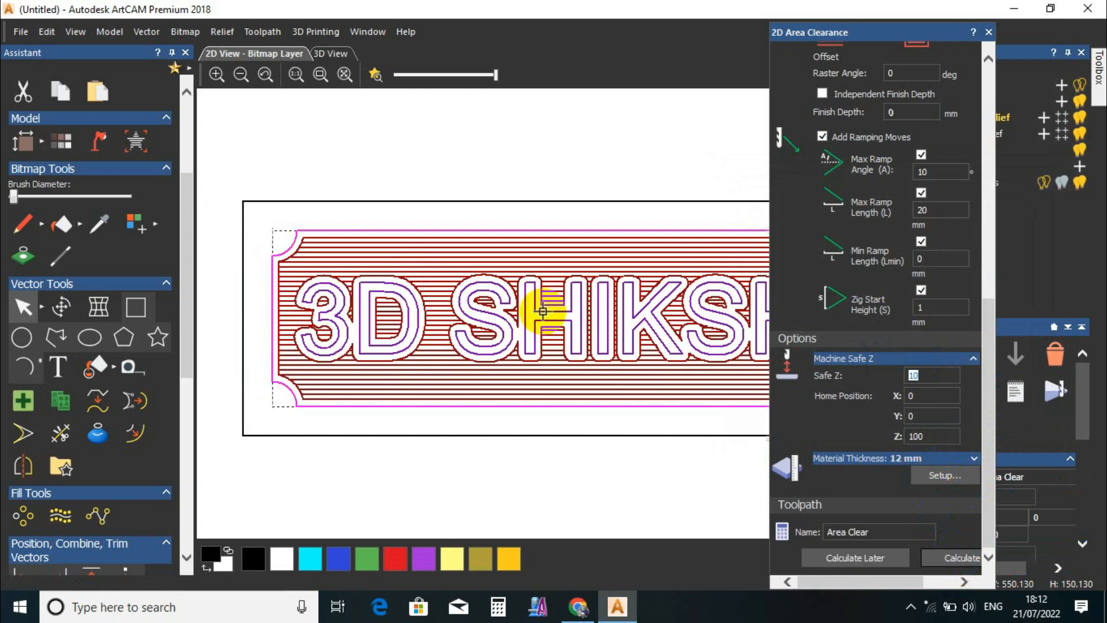
pyautogui.click(988, 33)
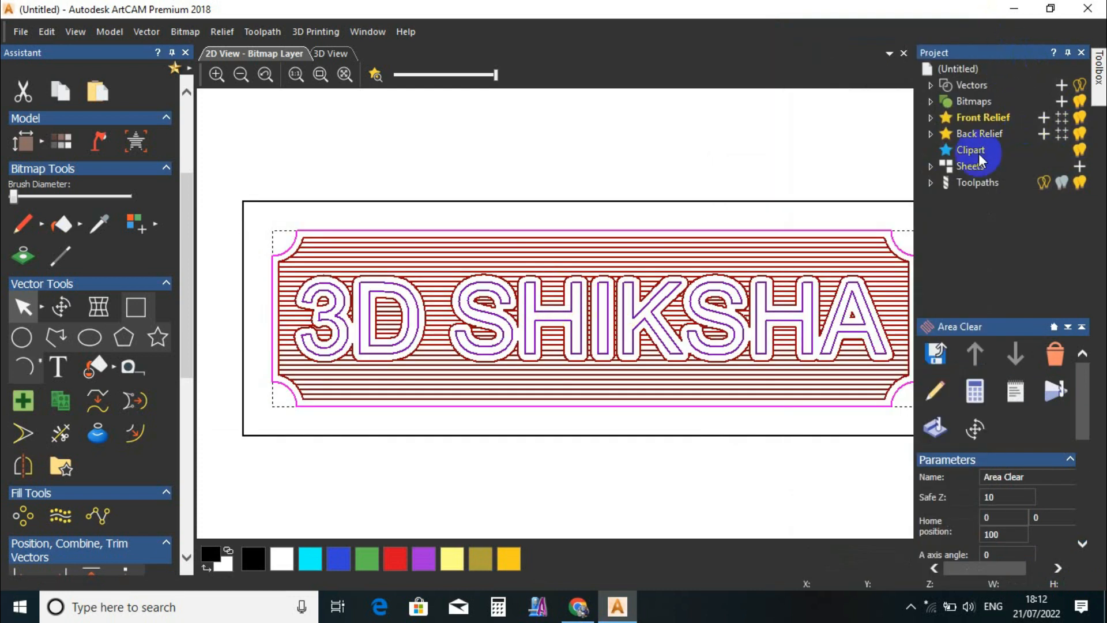
pyautogui.click(931, 183)
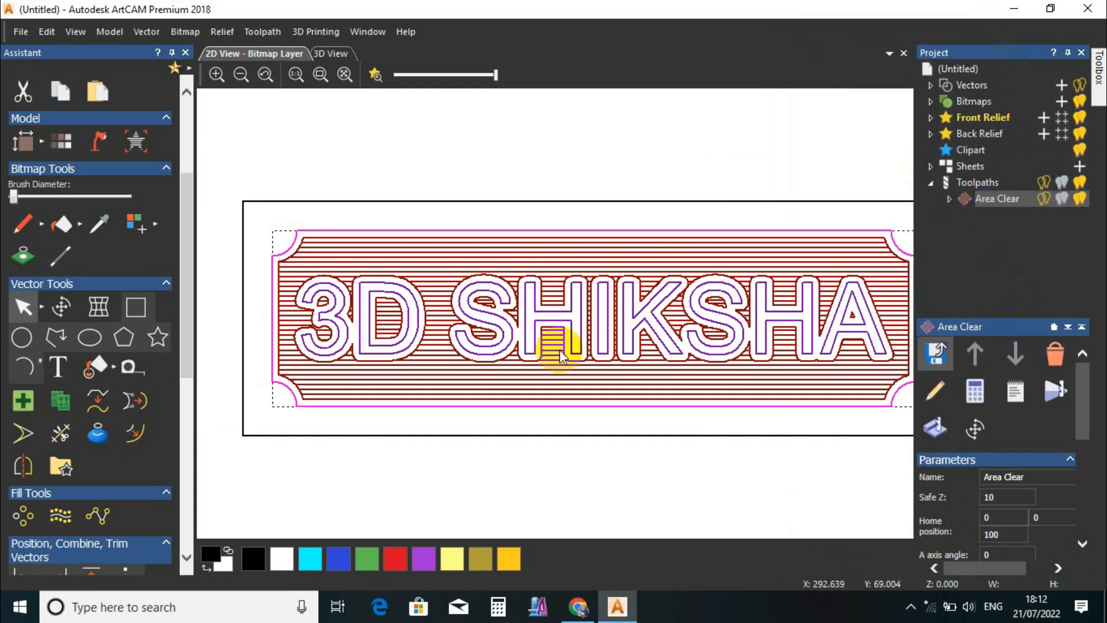
# - Start simulating the Area Clear toolpath on the whole model at Fast resolution, with the block tilted in 3D
pyautogui.scroll(-3, 556, 346)
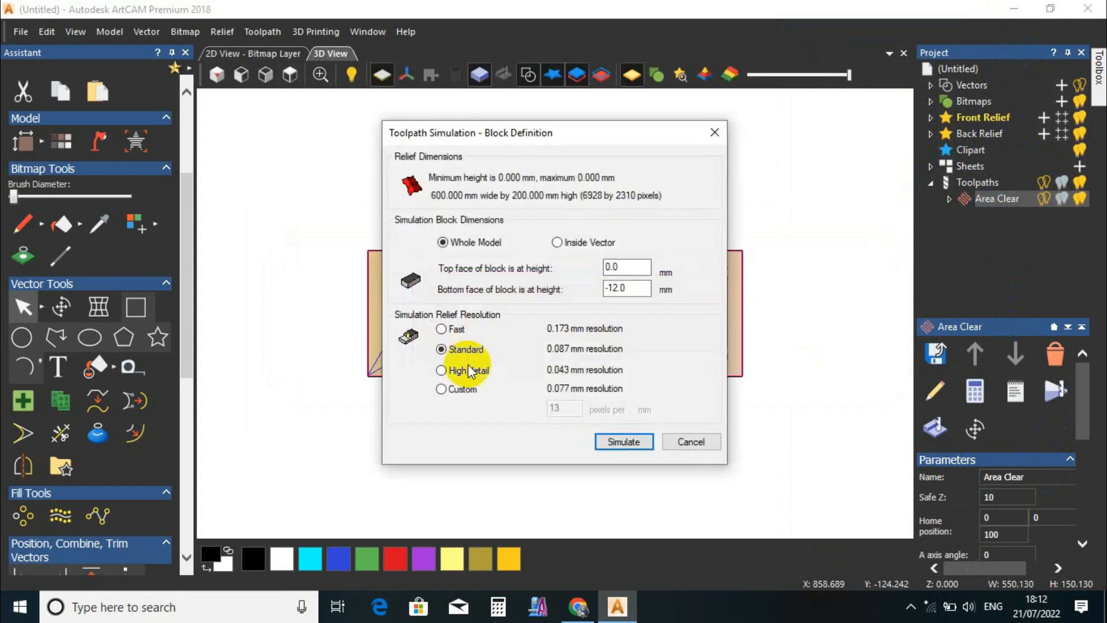
pyautogui.click(441, 329)
pyautogui.click(624, 442)
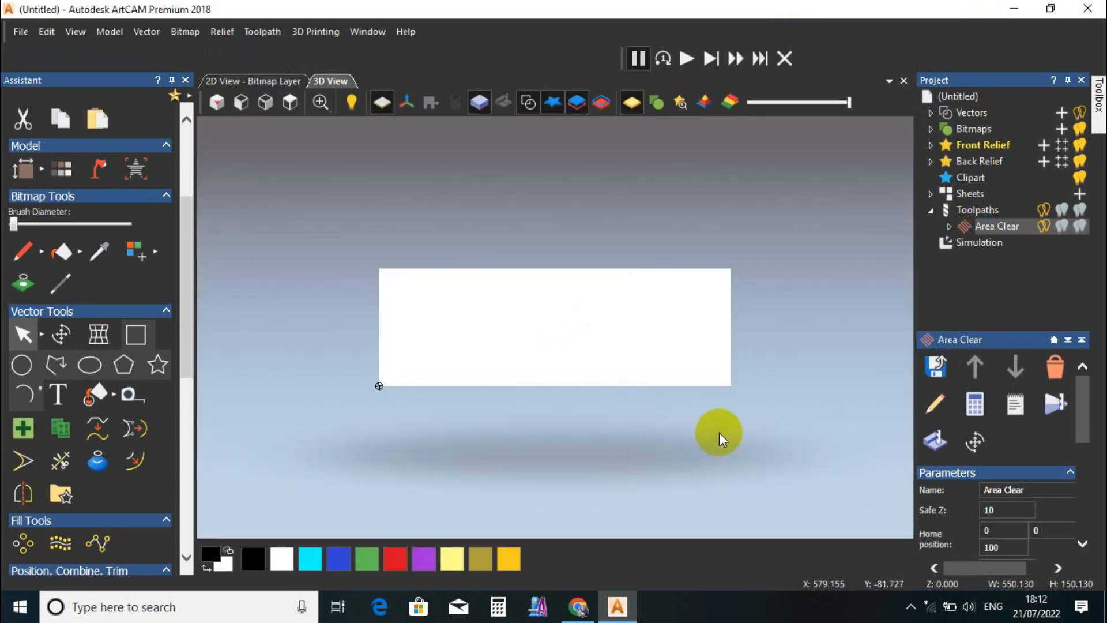
pyautogui.moveTo(718, 432); pyautogui.dragTo(754, 351)
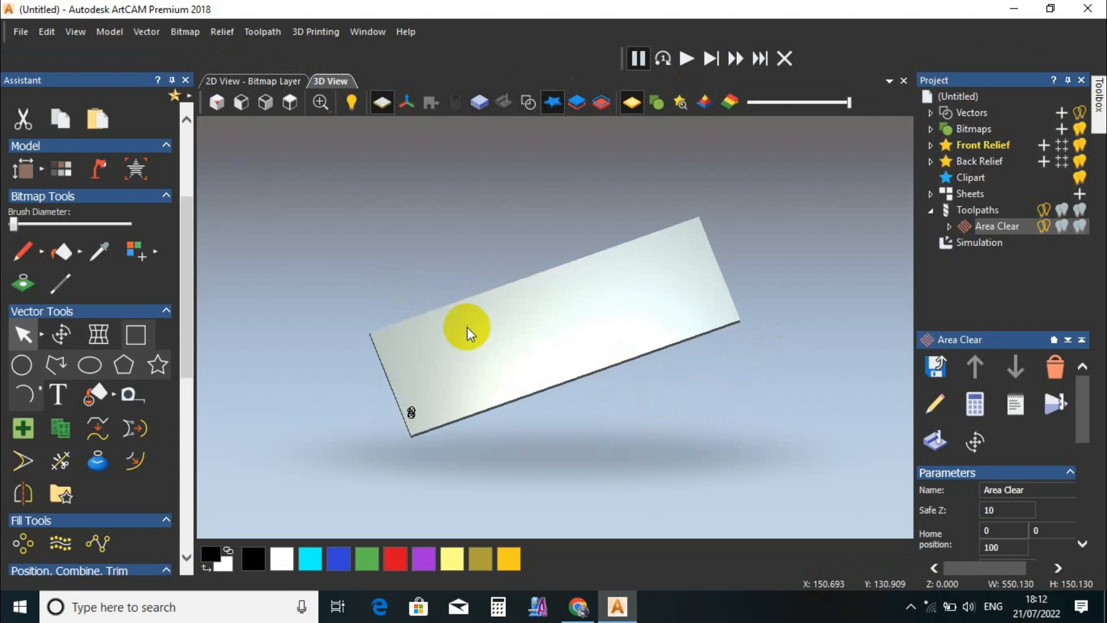
pyautogui.click(687, 58)
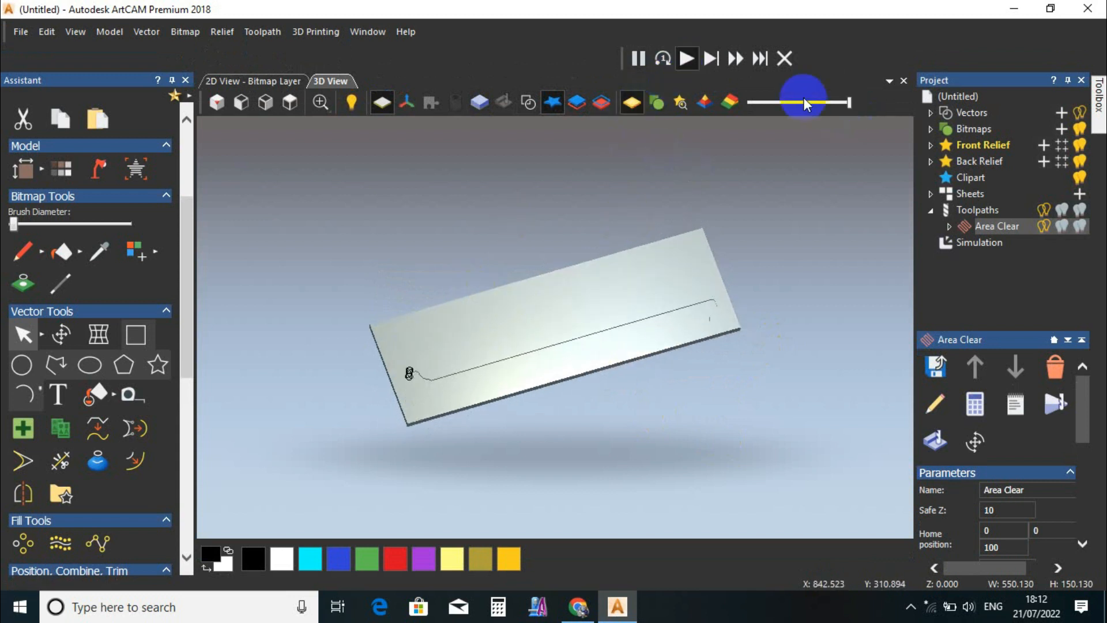
# - Play the Area Clear simulation at fast speed and inspect the machined lettering and border up close, from above and tilted
pyautogui.click(736, 60)
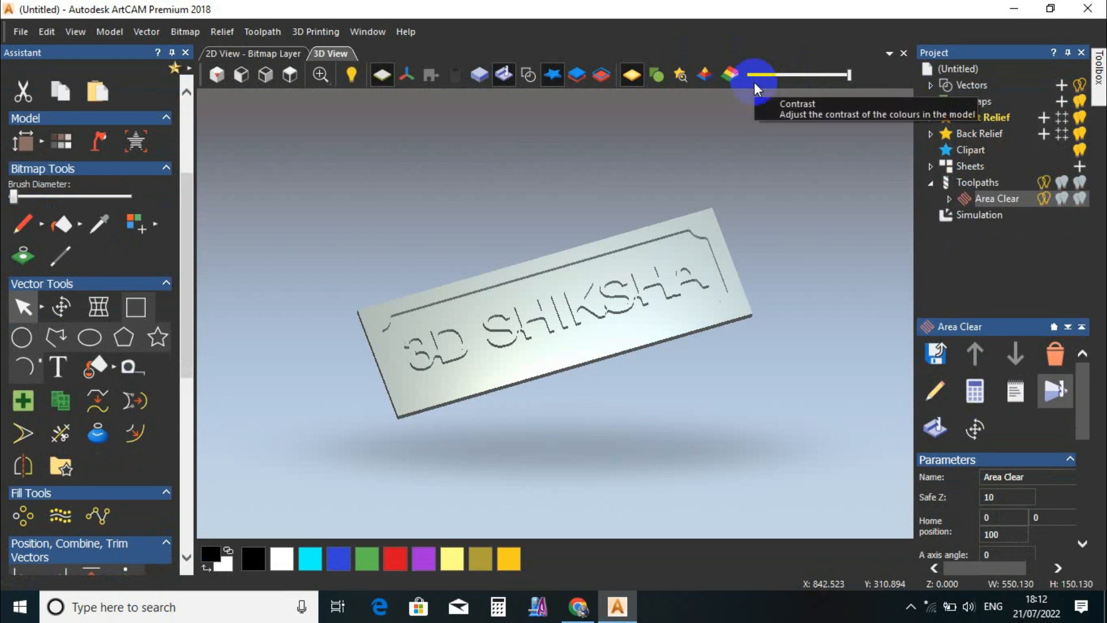
pyautogui.scroll(3, 408, 342)
pyautogui.scroll(2, 407, 342)
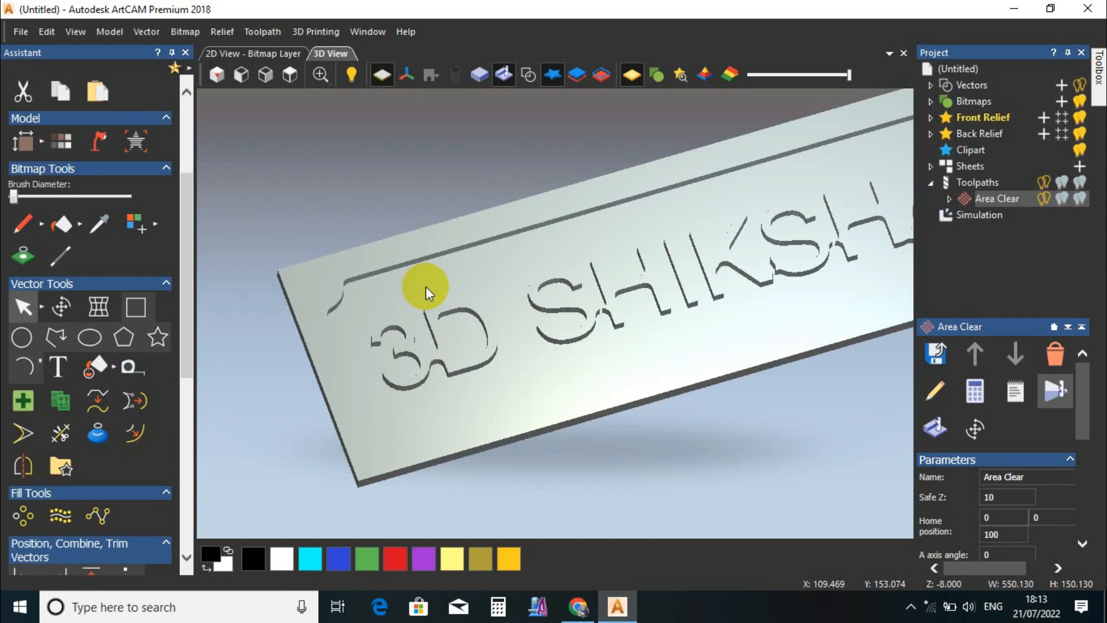
pyautogui.click(289, 74)
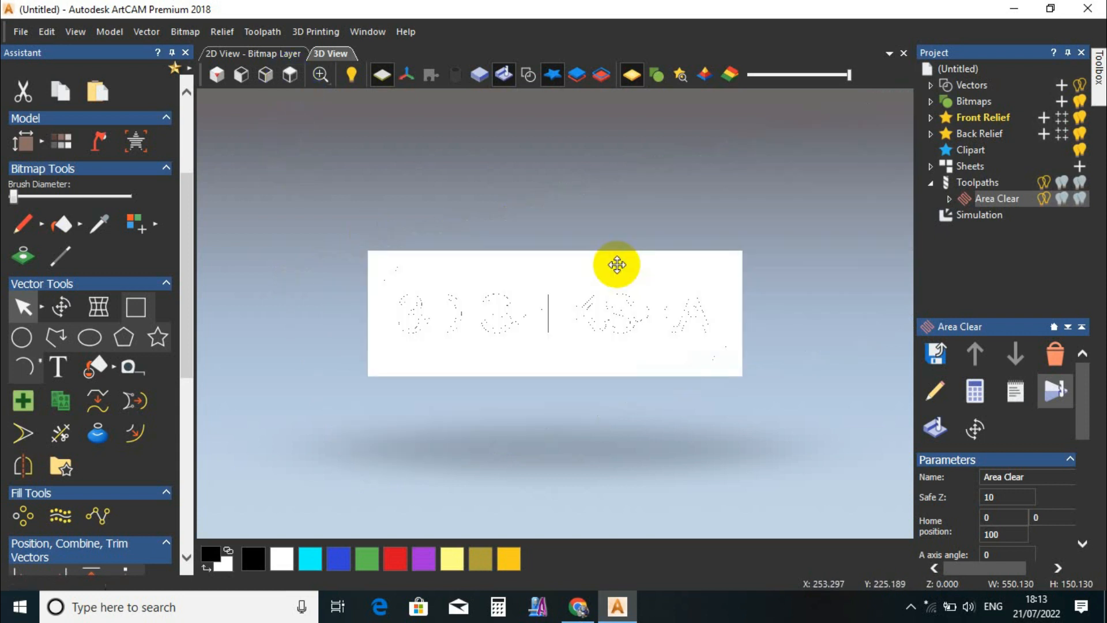
pyautogui.moveTo(549, 330); pyautogui.dragTo(709, 311)
# - Delete the finished simulation and reselect the Area Clear toolpath without starting another simulation
pyautogui.click(984, 222)
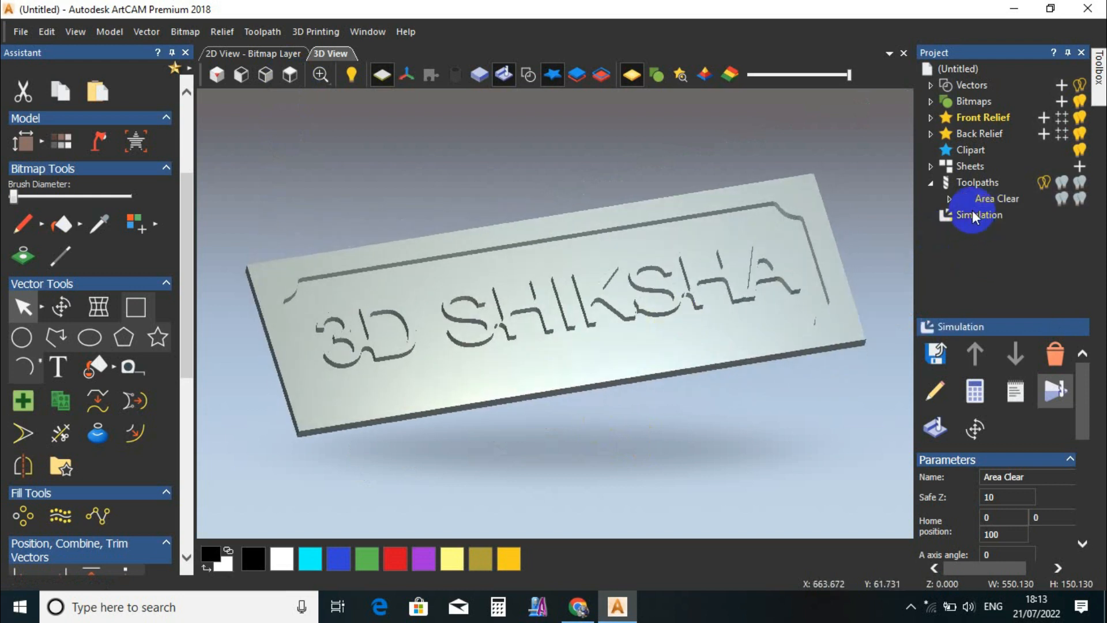
pyautogui.click(977, 394)
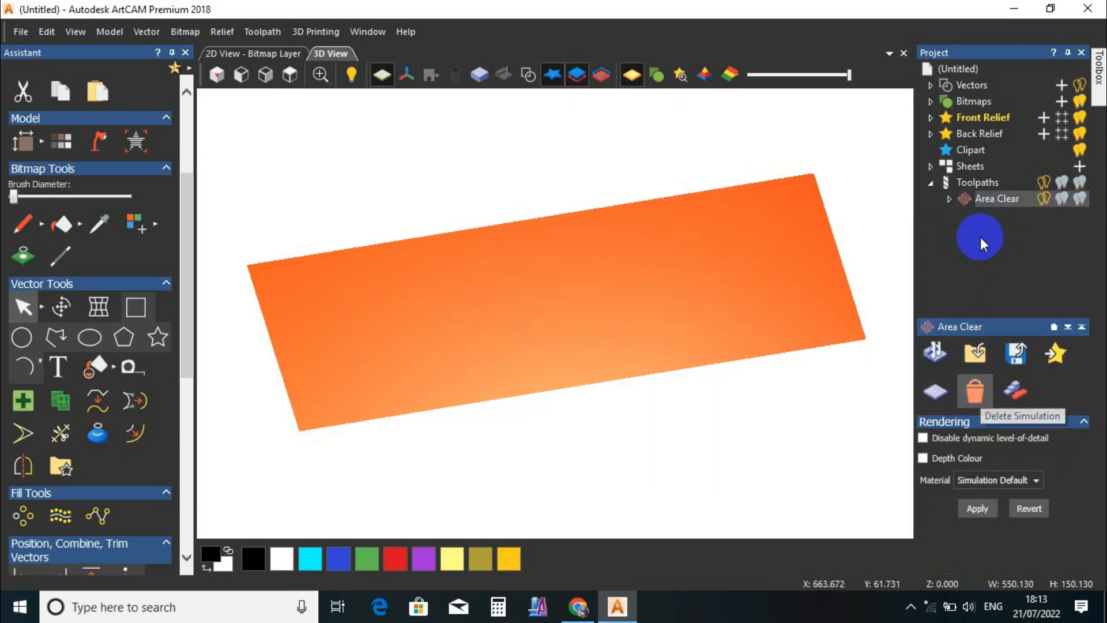
pyautogui.click(998, 197)
pyautogui.click(1050, 392)
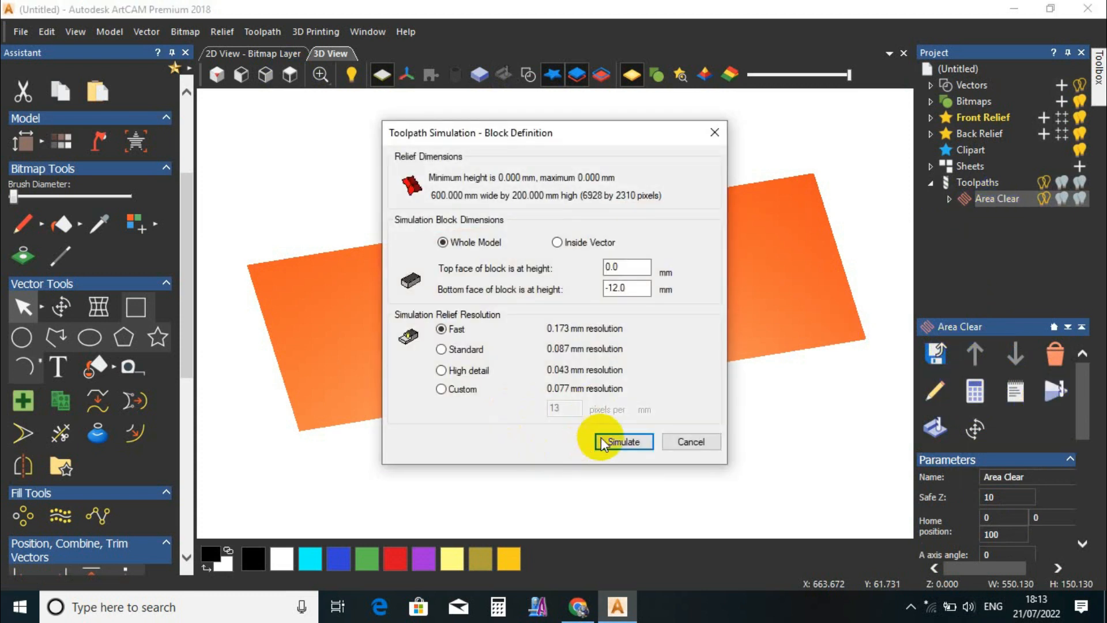
pyautogui.click(714, 133)
# - Reopen the Area Clear toolpath for editing and add the End Mill 6 mm from the tool database as a second tool
pyautogui.click(945, 386)
pyautogui.click(929, 265)
pyautogui.click(830, 300)
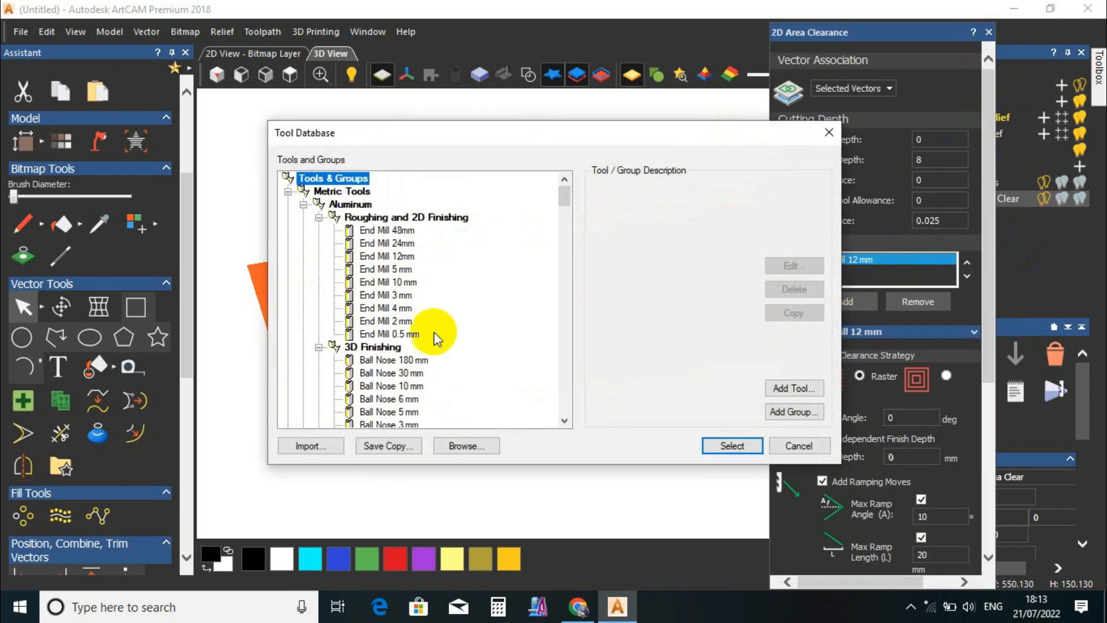
pyautogui.scroll(-5, 441, 378)
pyautogui.scroll(3, 450, 369)
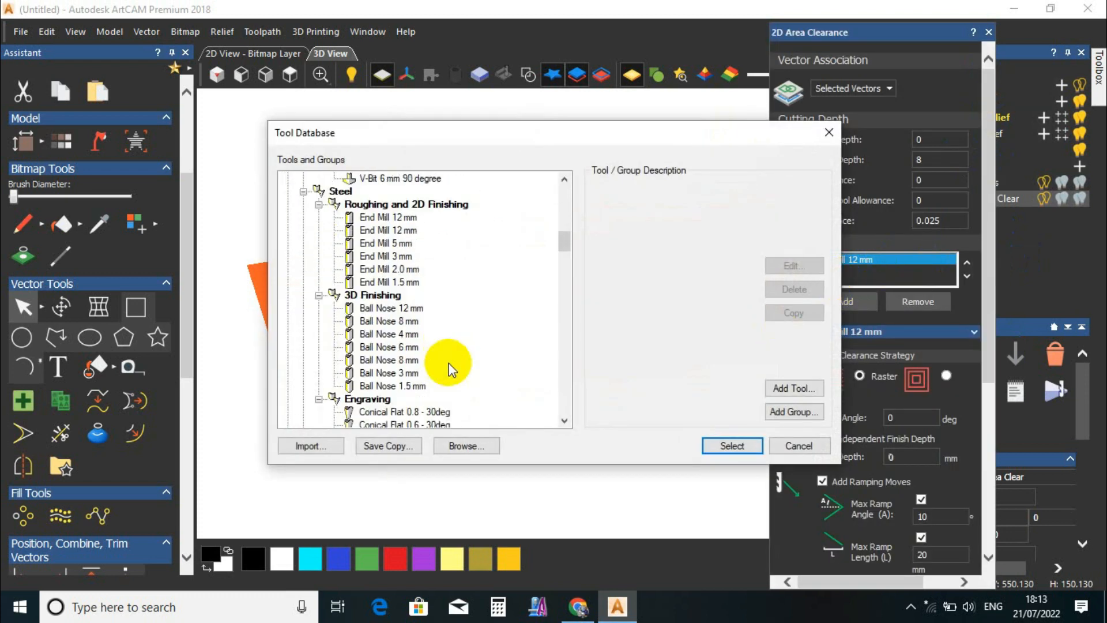
pyautogui.scroll(10, 441, 363)
pyautogui.click(390, 321)
pyautogui.click(722, 446)
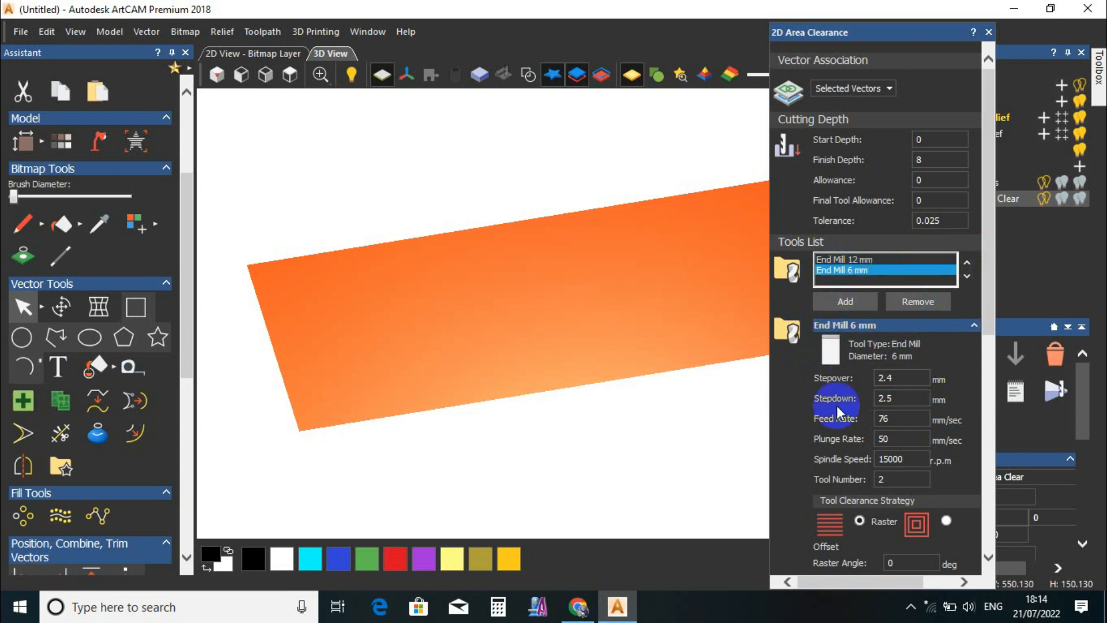
# - Set both the stepdown and the stepover of the 6 mm end mill to 2.0 mm
pyautogui.moveTo(910, 404); pyautogui.dragTo(843, 404)
pyautogui.write('2.0')
pyautogui.moveTo(906, 398); pyautogui.dragTo(856, 403)
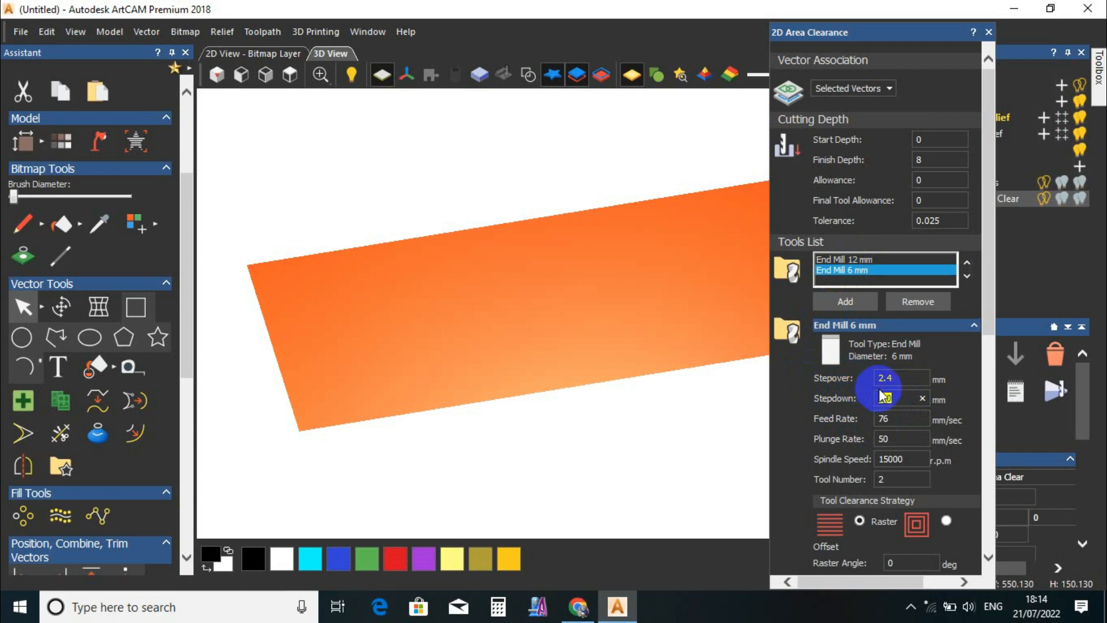
pyautogui.moveTo(902, 377); pyautogui.dragTo(833, 385)
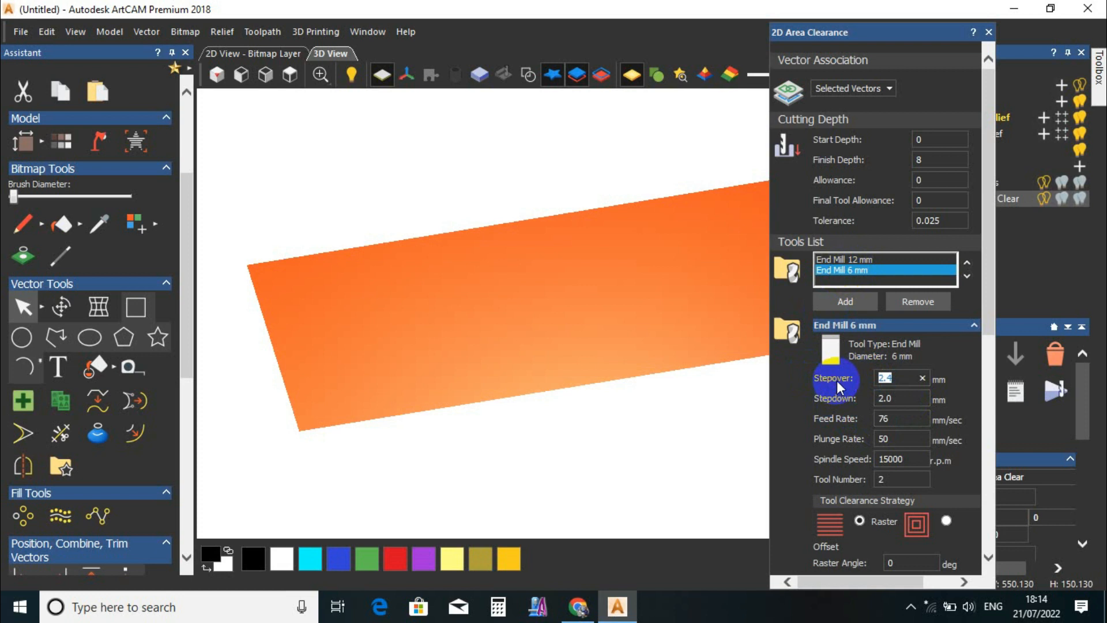
pyautogui.write('2.0')
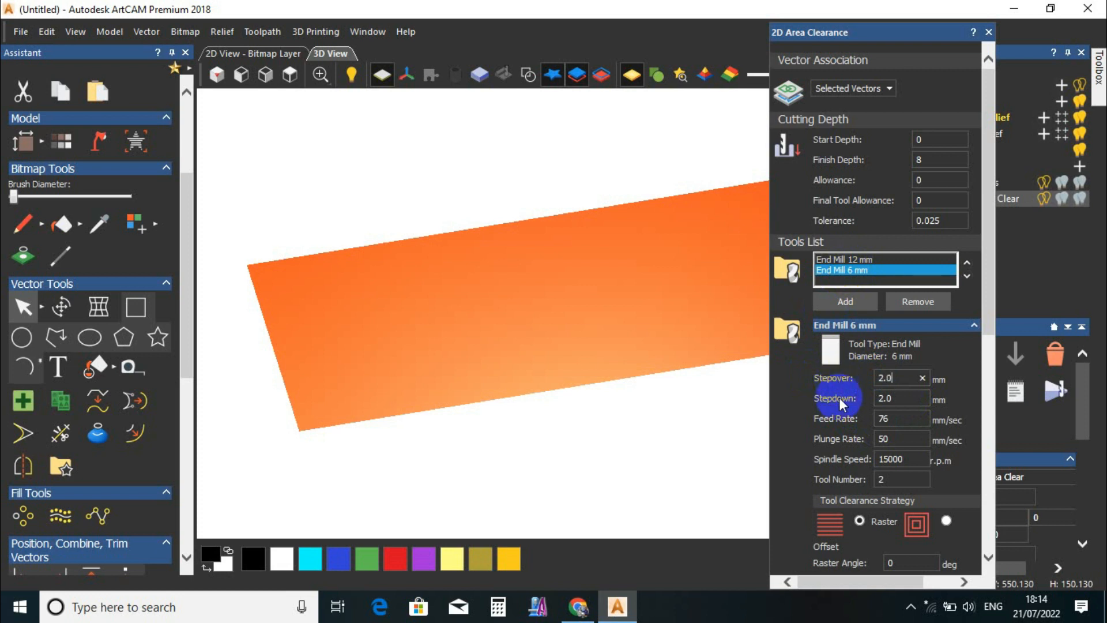
# - Set the 6 mm end mill's feed rate to 85 mm/sec and its plunge rate to 65 mm/sec
pyautogui.click(898, 420)
pyautogui.click(900, 433)
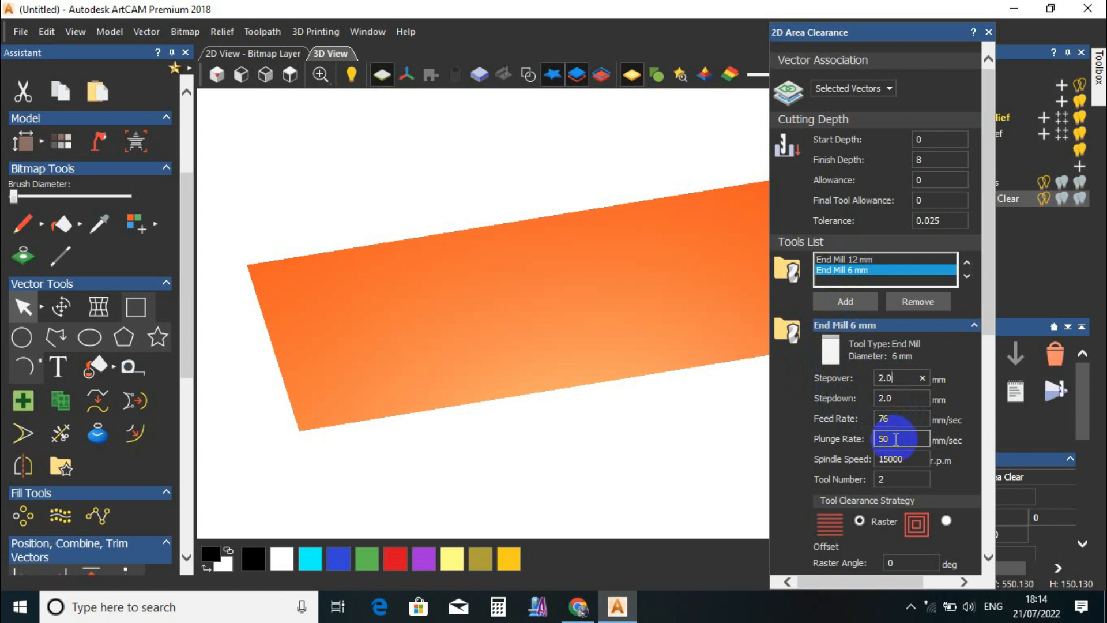
pyautogui.click(901, 419)
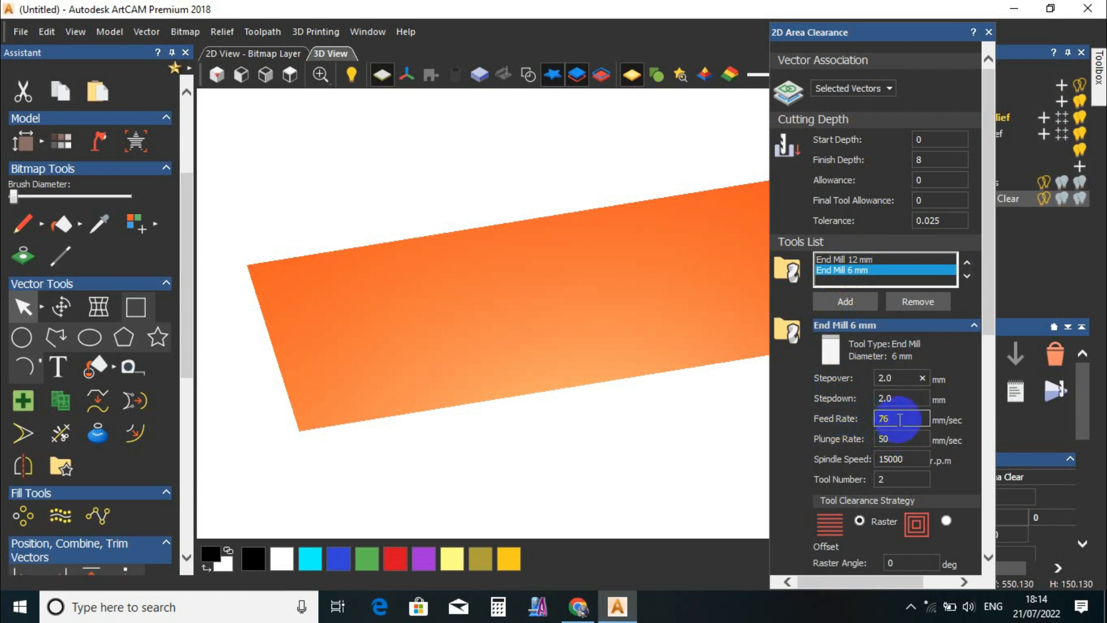
pyautogui.click(838, 419)
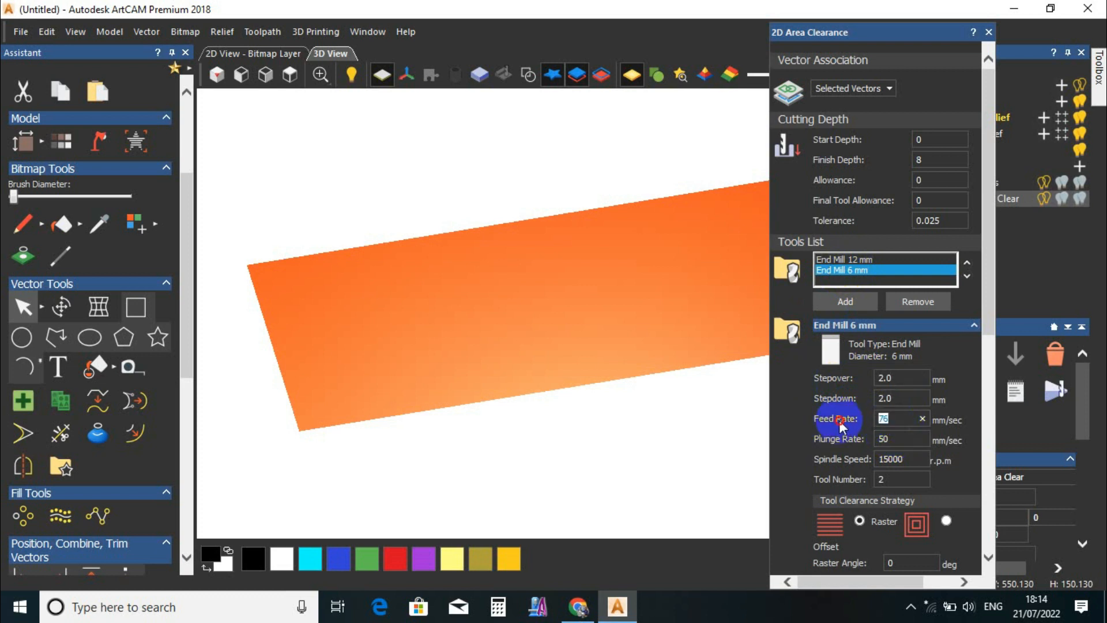
pyautogui.write('85')
pyautogui.doubleClick(891, 439)
pyautogui.write('65')
# - Change the 6 mm end mill's stepdown to 2.5 mm
pyautogui.click(896, 418)
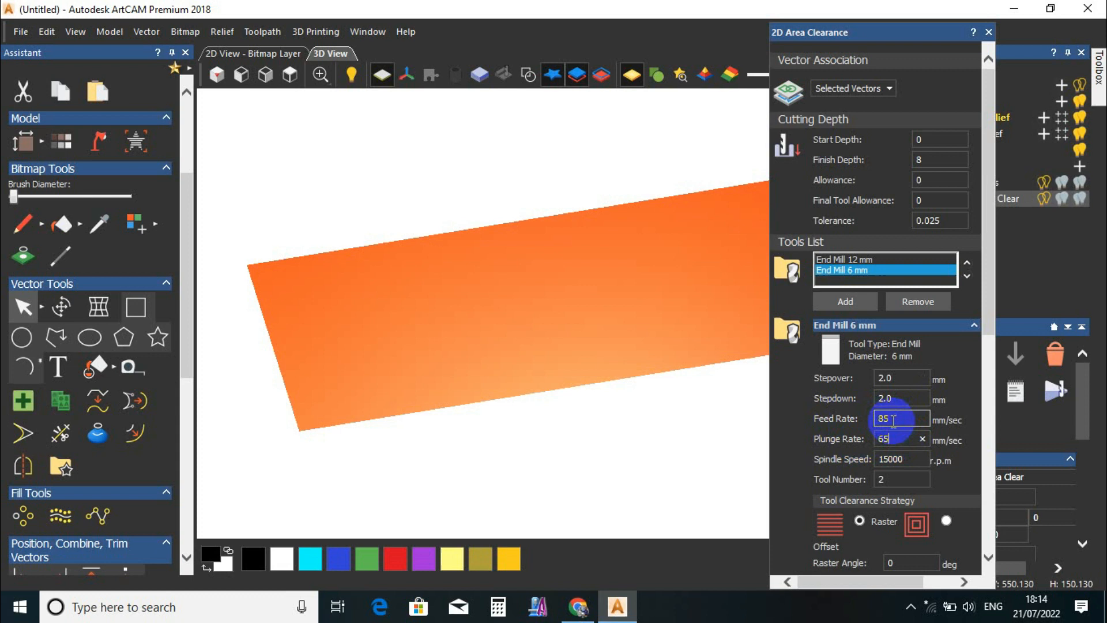
pyautogui.doubleClick(891, 398)
pyautogui.write('2')
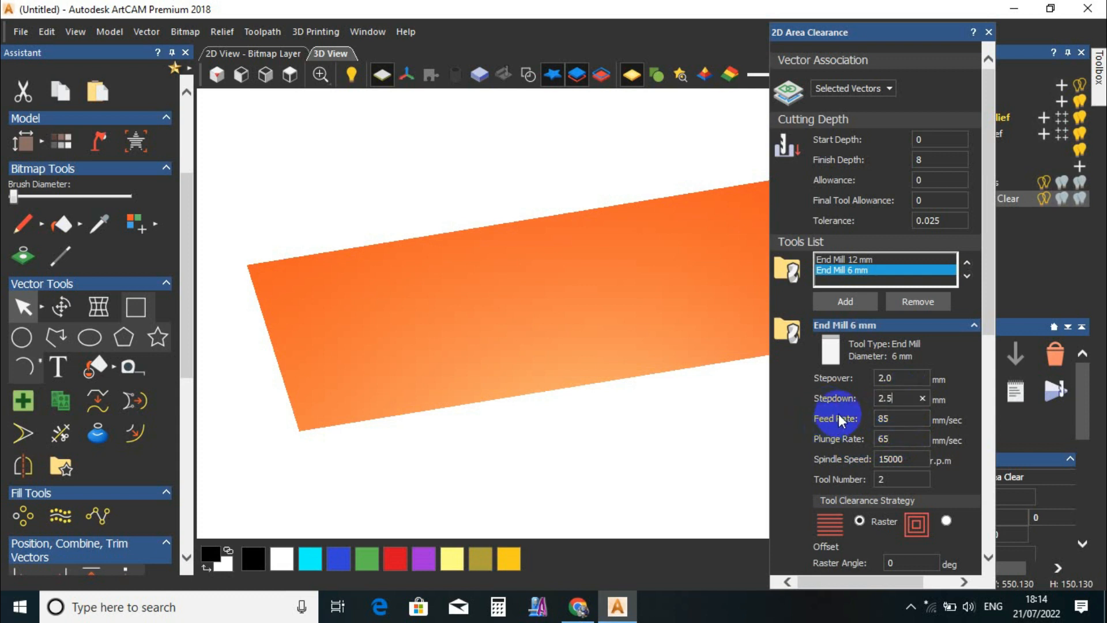
pyautogui.write('.5')
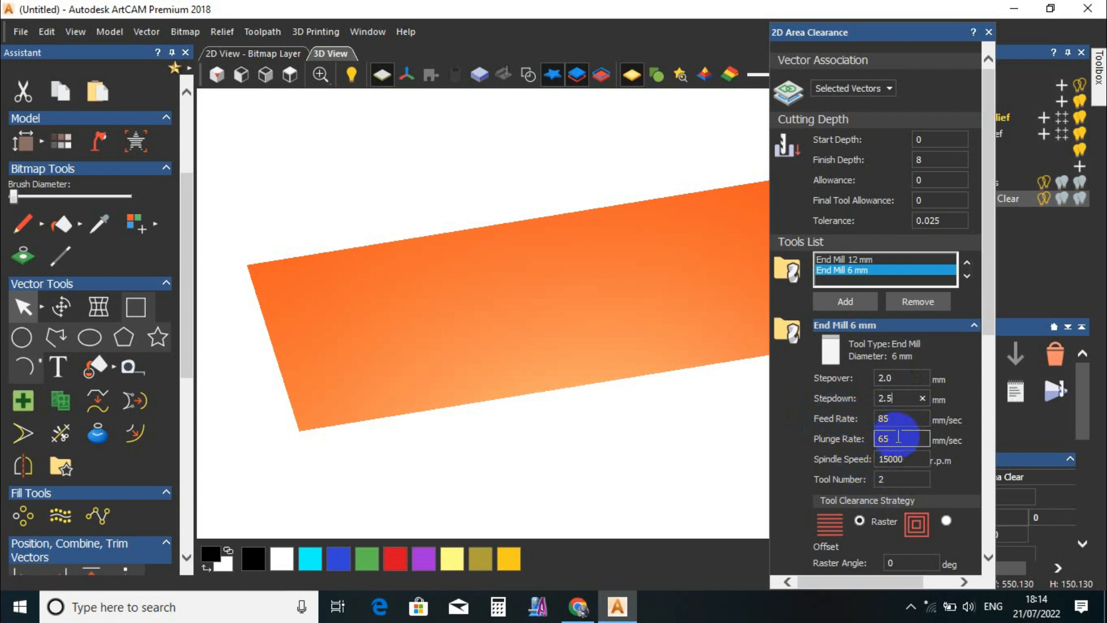
# - Expand the machine safe Z and material thickness details of the area clearance and review their values
pyautogui.scroll(-3, 918, 414)
pyautogui.scroll(-2, 920, 420)
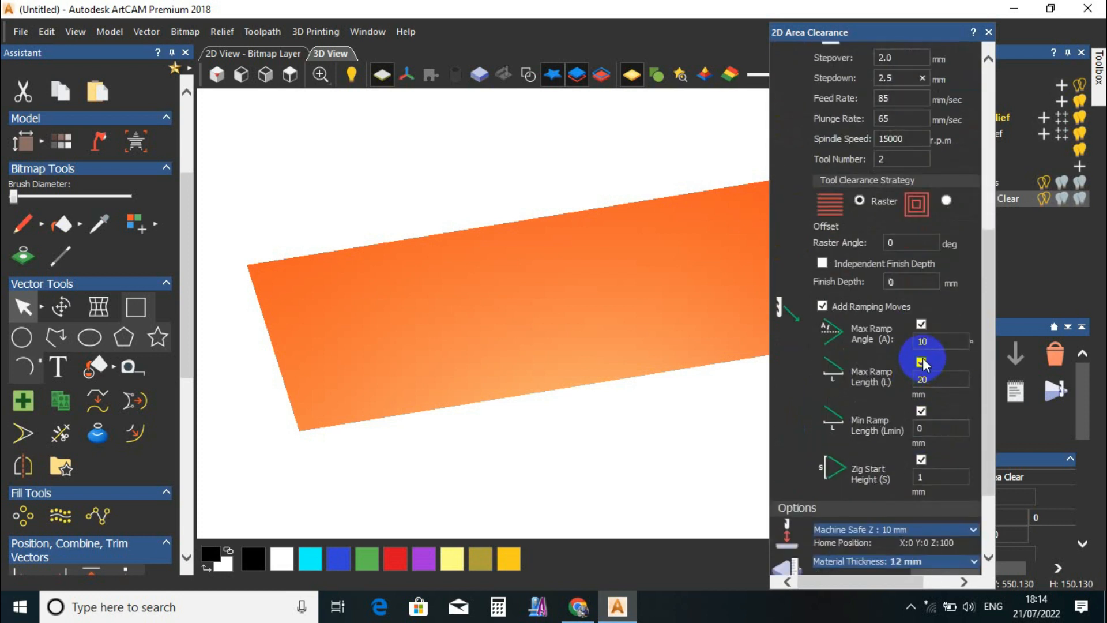
pyautogui.scroll(-2, 952, 398)
pyautogui.click(973, 424)
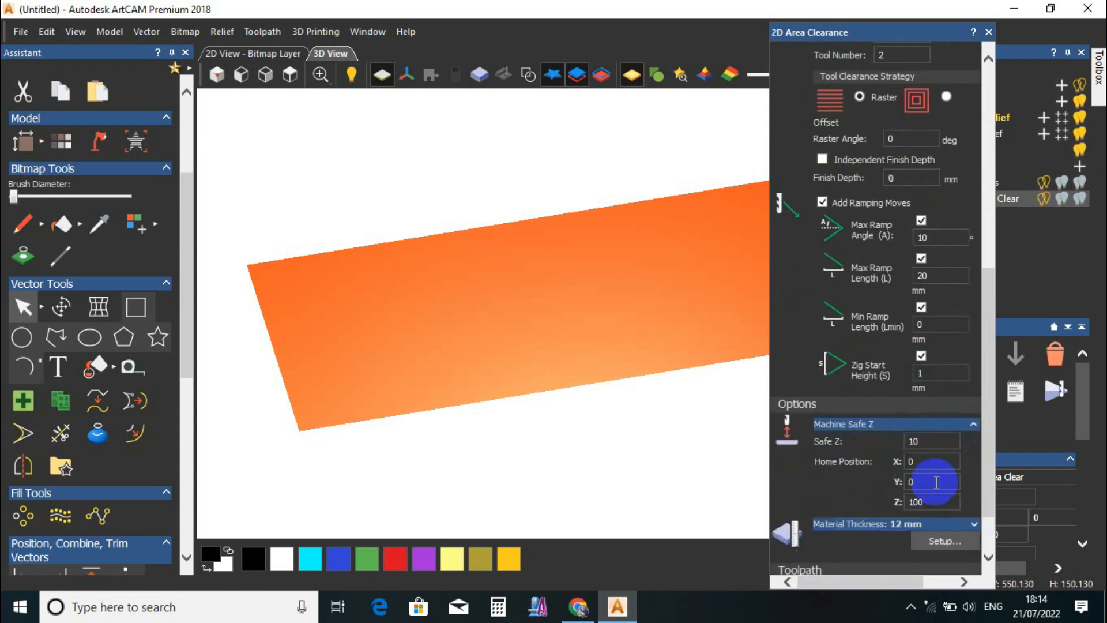
pyautogui.scroll(-1, 988, 455)
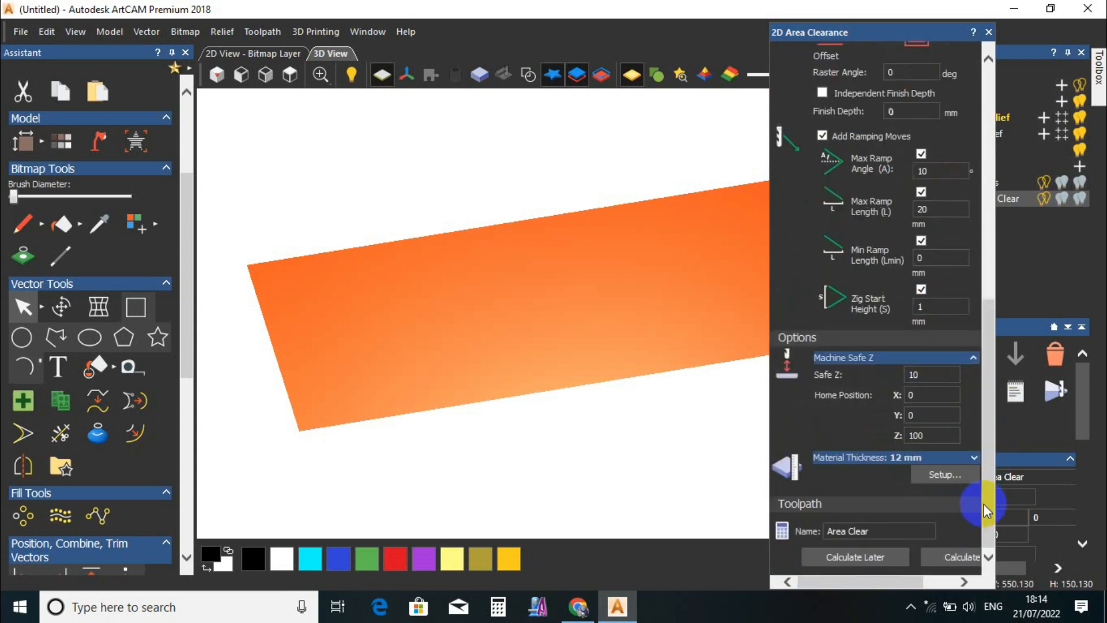
pyautogui.click(975, 458)
# - Show the vectors in the 3D view and confirm the material setup with 12 mm thickness and Z zero on the top surface
pyautogui.click(529, 75)
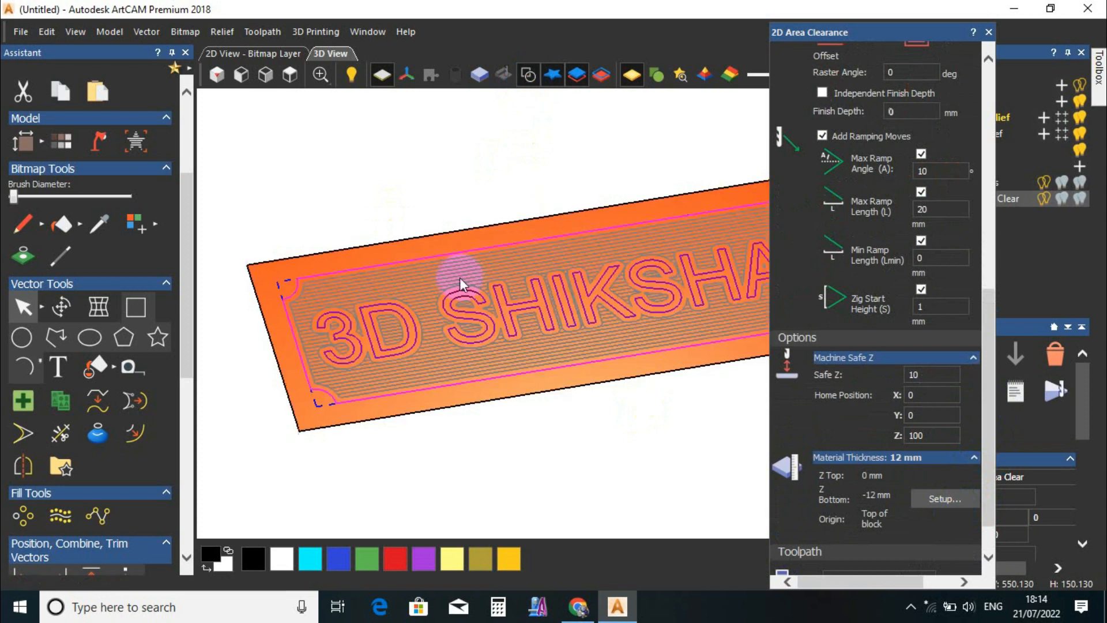
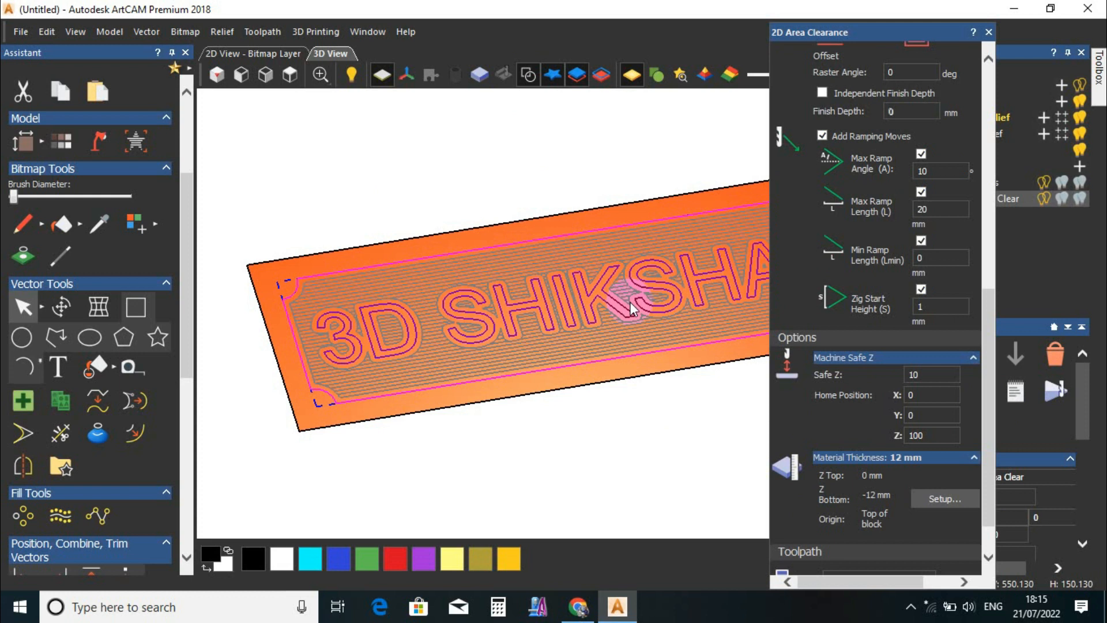
pyautogui.click(943, 499)
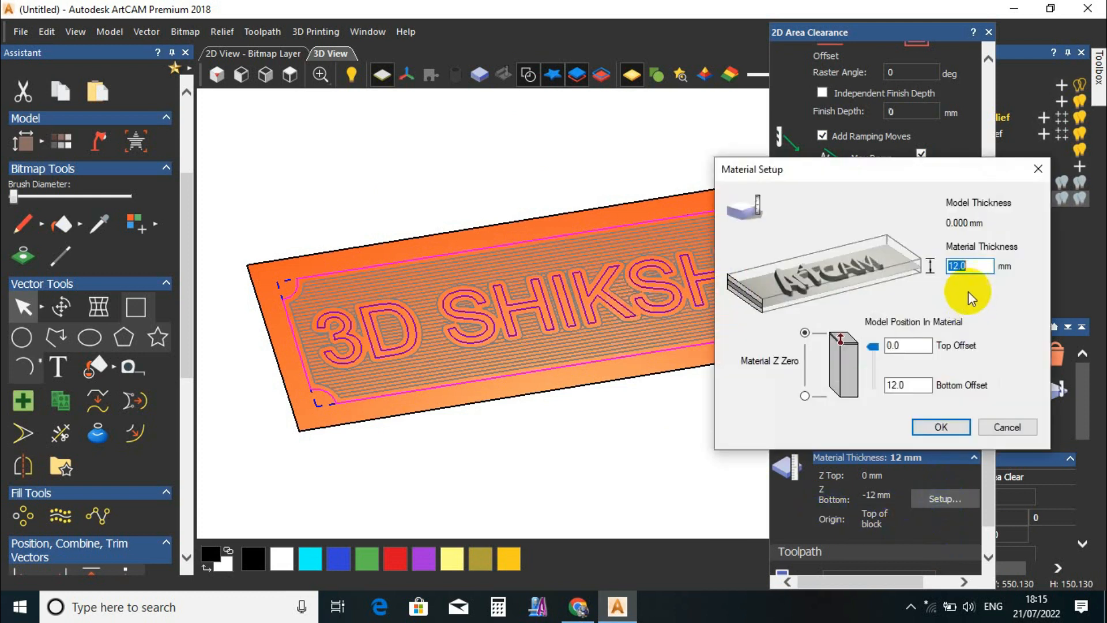
pyautogui.click(942, 427)
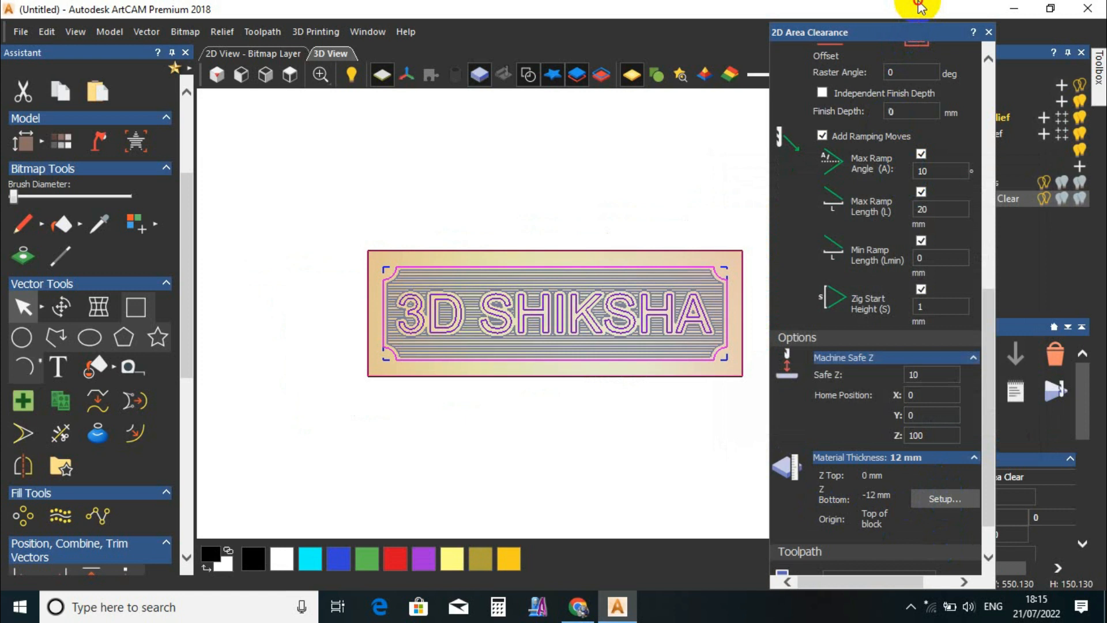
# - Recalculate the Area Clear toolpath with the 12 mm and 6 mm end mills and close its settings
pyautogui.moveTo(911, 35); pyautogui.dragTo(918, 3)
pyautogui.moveTo(996, 455); pyautogui.dragTo(989, 536)
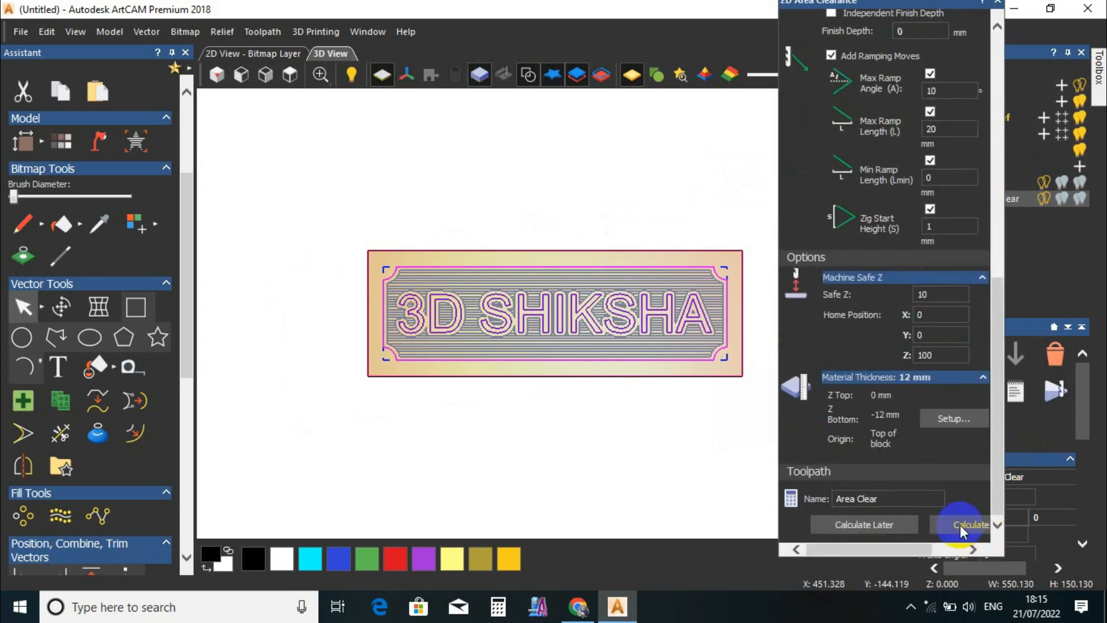
pyautogui.click(960, 525)
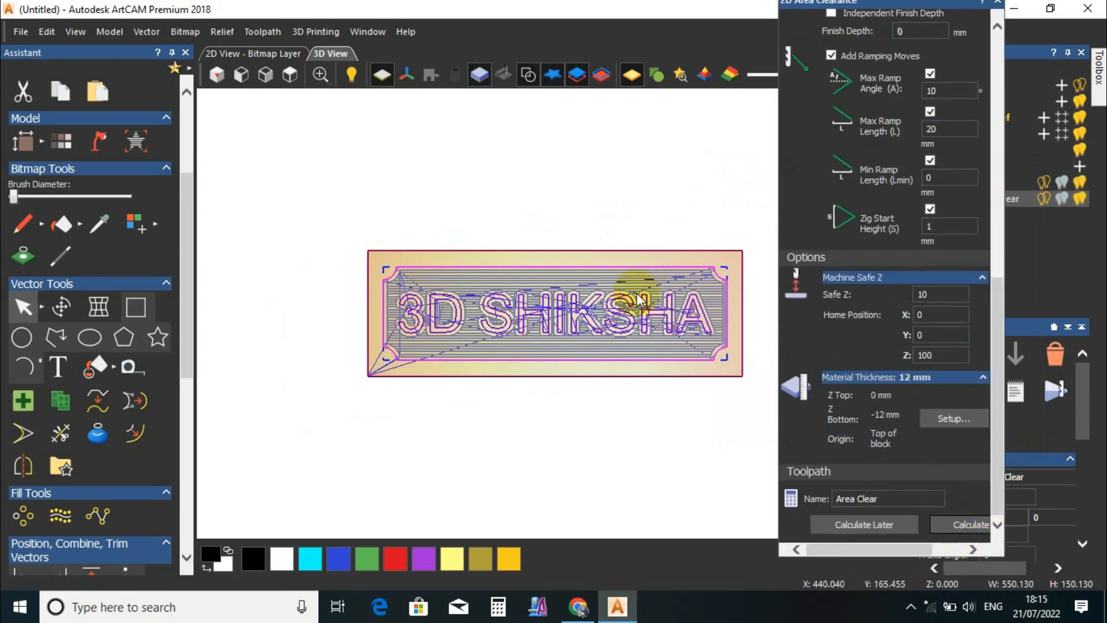
pyautogui.click(999, 3)
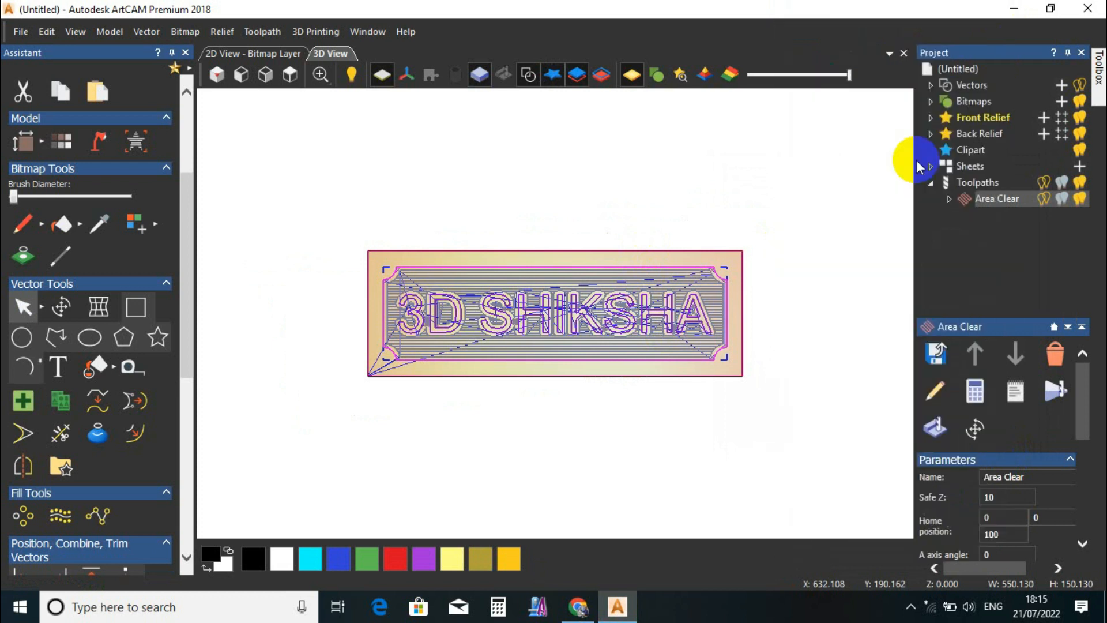
# - Start simulating the recalculated Area Clear toolpath on the whole model at Fast resolution, with the plate tilted in 3D
pyautogui.moveTo(542, 337); pyautogui.dragTo(821, 286)
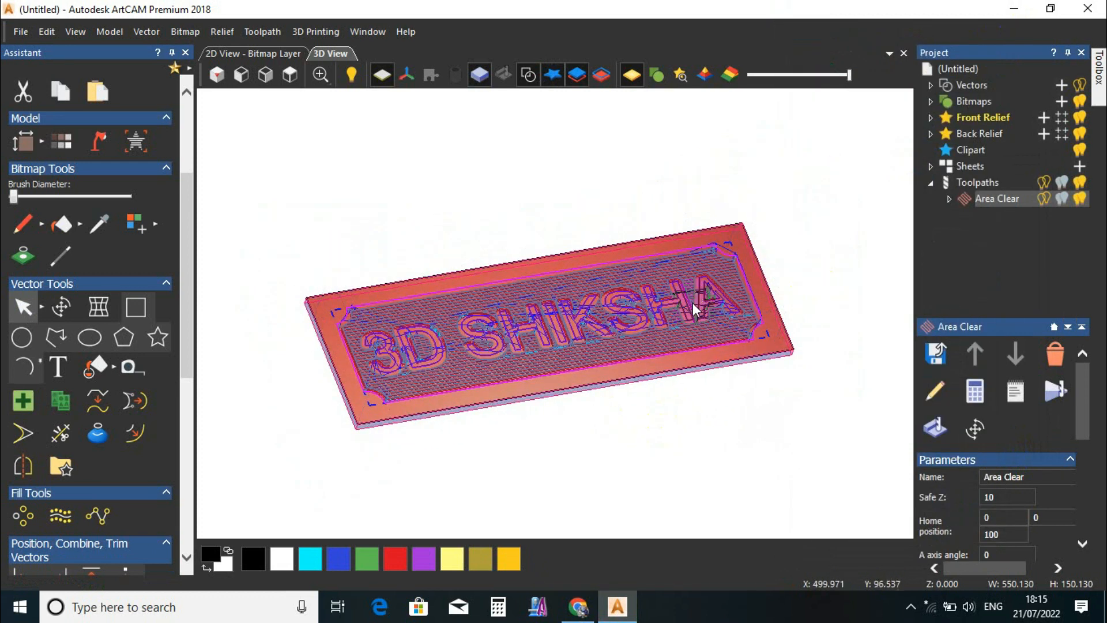
pyautogui.moveTo(587, 277); pyautogui.dragTo(750, 276)
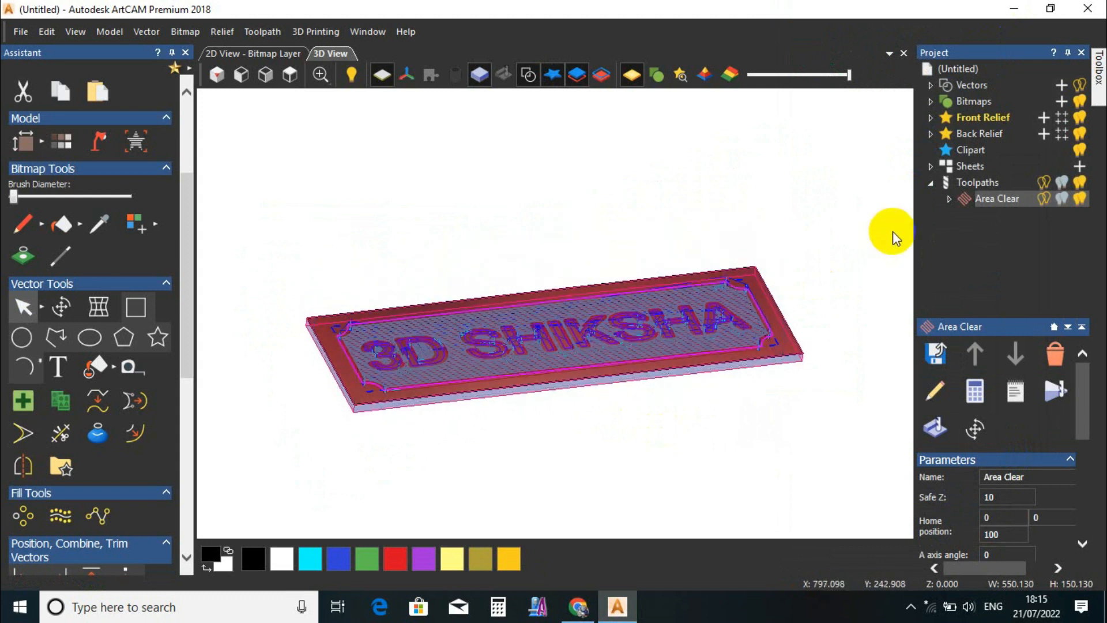
pyautogui.click(1063, 395)
pyautogui.click(623, 438)
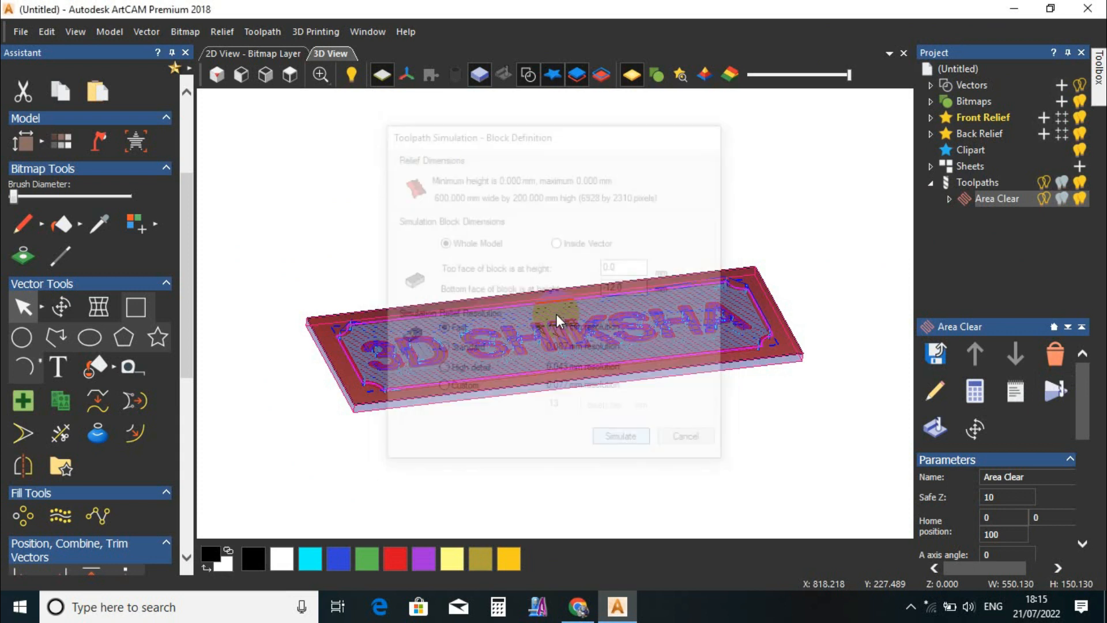
pyautogui.click(687, 58)
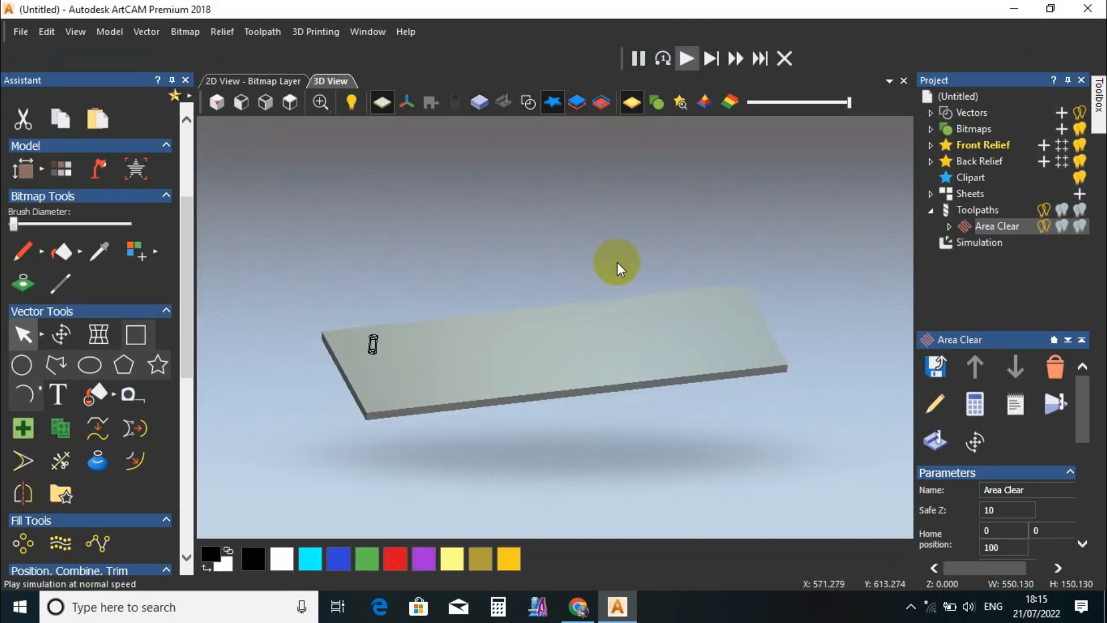
# - Advance the simulation at fast speed until it pauses, and resume it at normal speed with the lettering in close-up
pyautogui.click(736, 58)
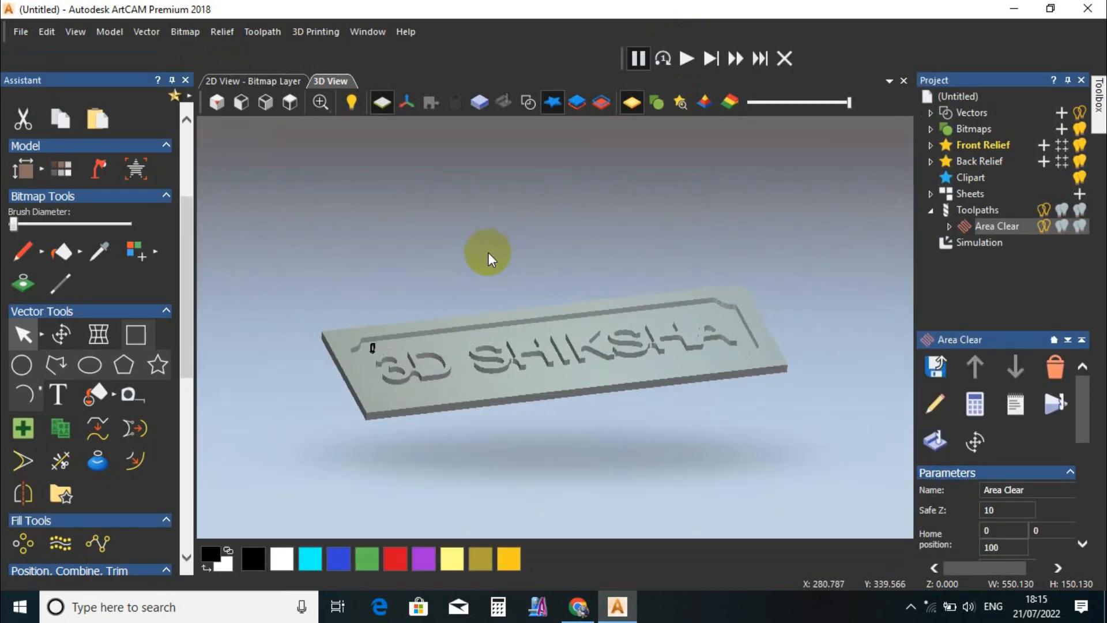
pyautogui.scroll(5, 404, 368)
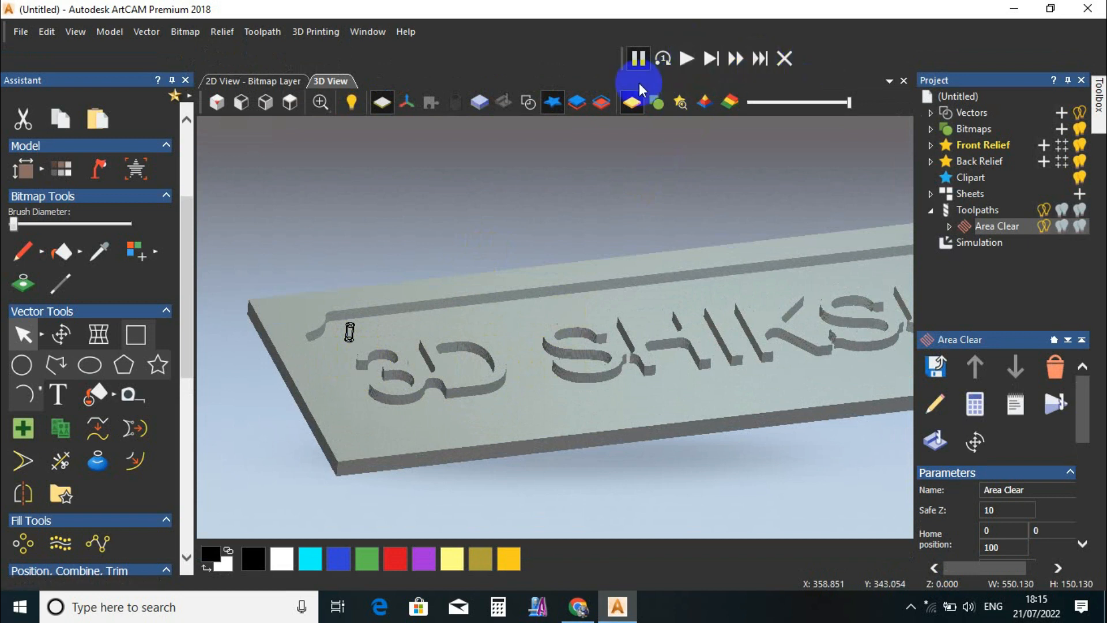
pyautogui.click(687, 59)
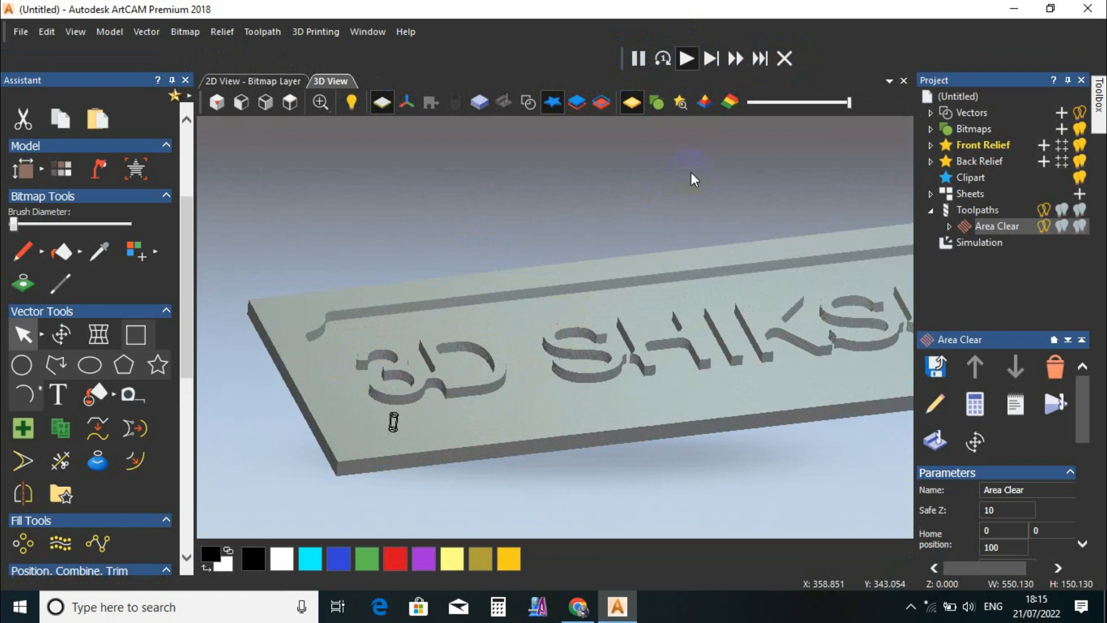
# - Run the rest of the Area Clear simulation at fast speed while viewing the 3 and D from above
pyautogui.moveTo(511, 263); pyautogui.dragTo(514, 247)
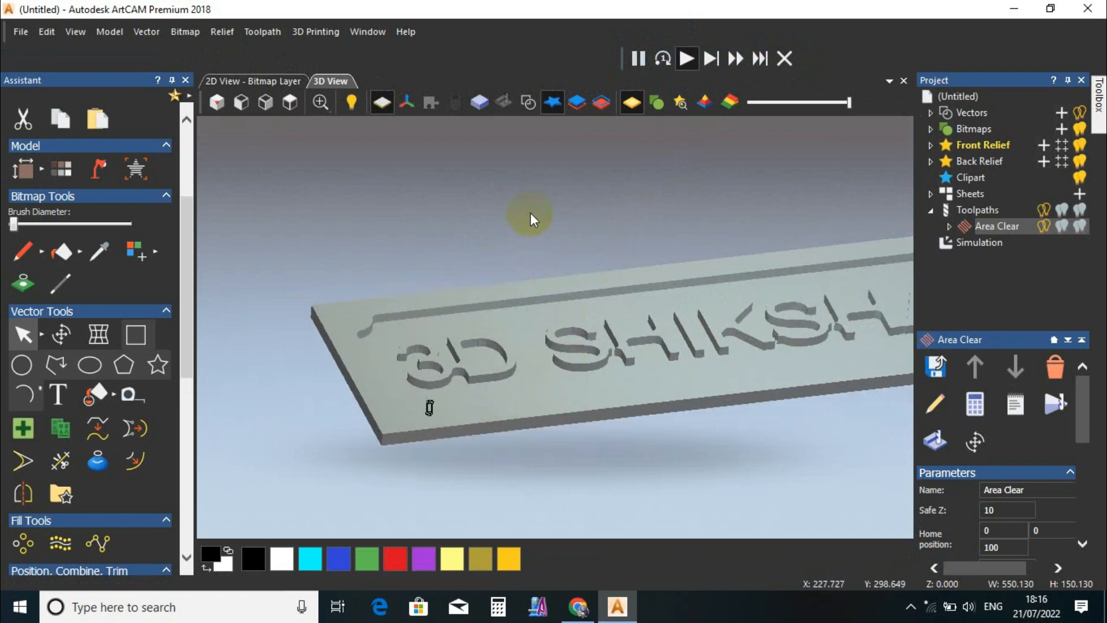
pyautogui.scroll(5, 441, 407)
pyautogui.moveTo(476, 374); pyautogui.dragTo(453, 470)
pyautogui.click(291, 102)
pyautogui.scroll(3, 380, 347)
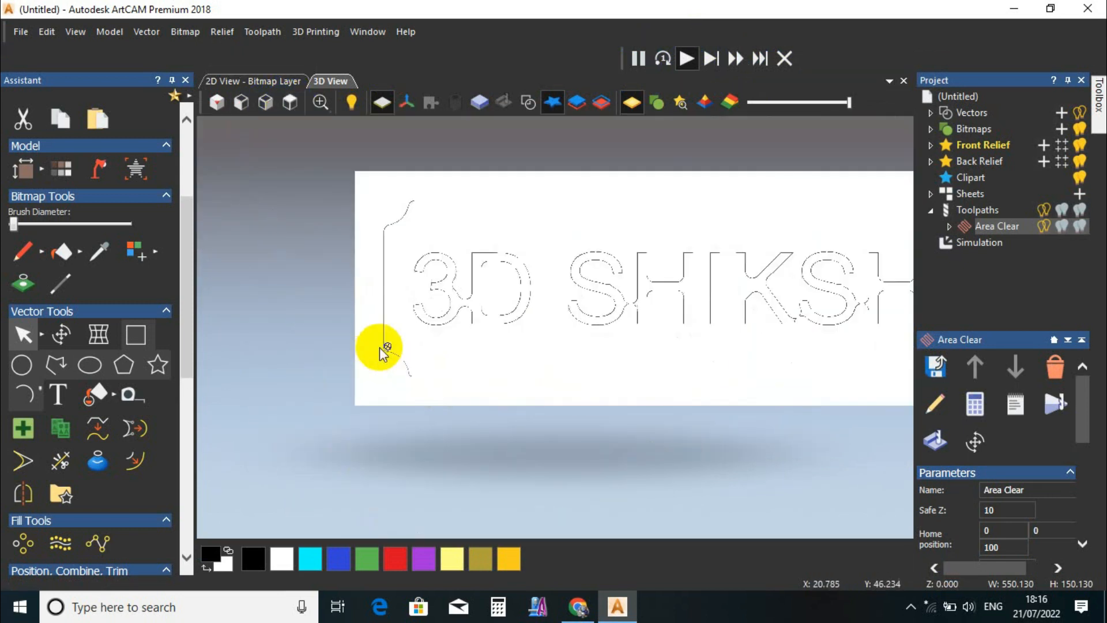
pyautogui.scroll(3, 414, 347)
pyautogui.scroll(-3, 542, 323)
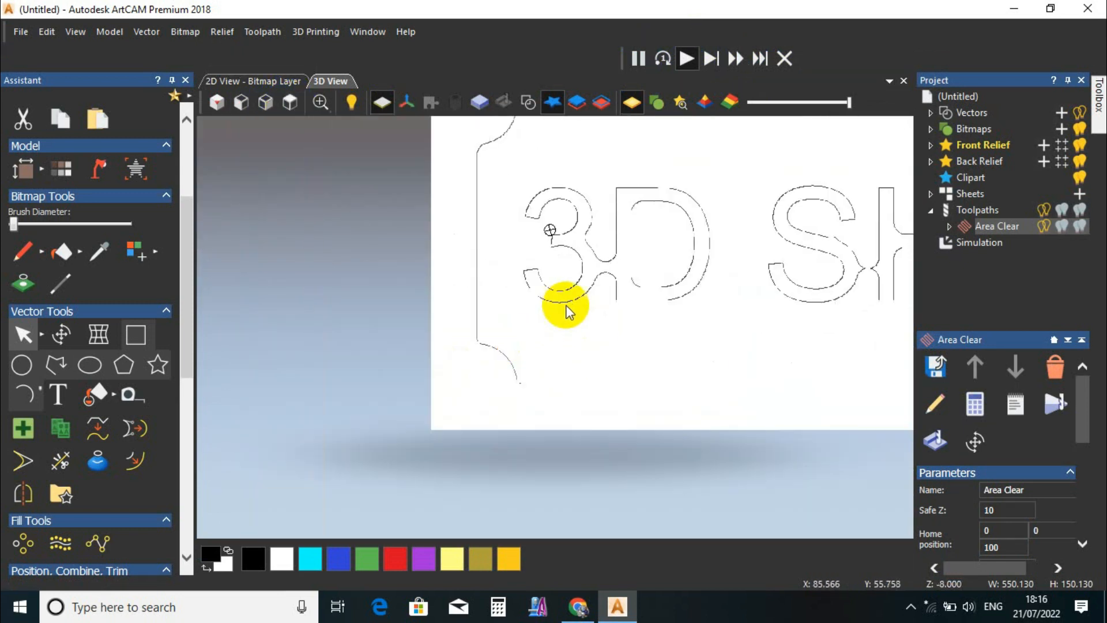
pyautogui.scroll(4, 588, 310)
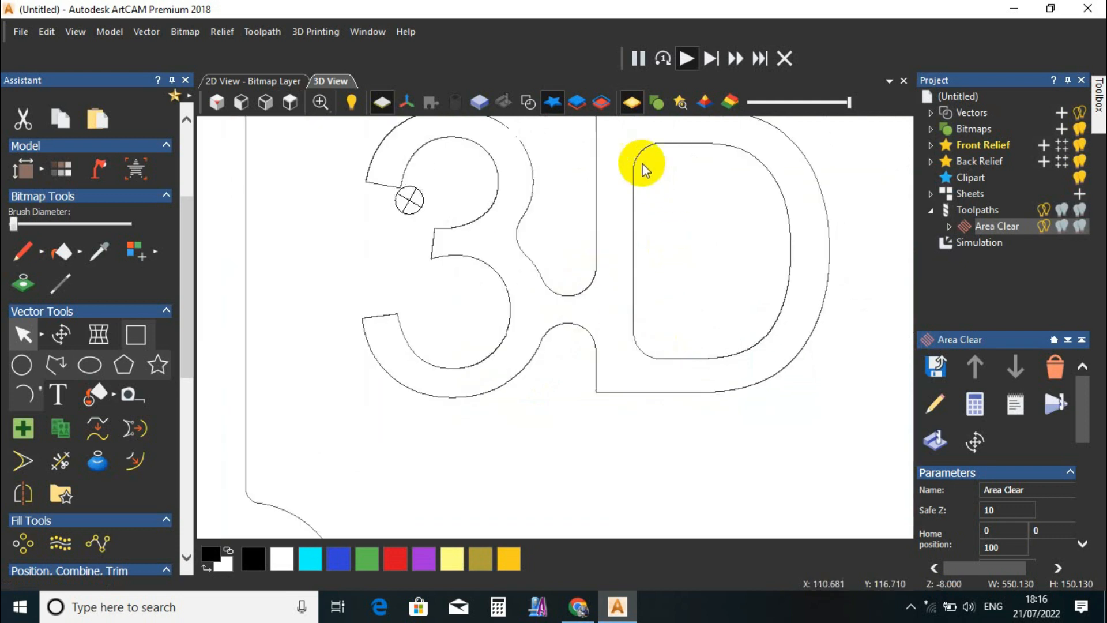
pyautogui.click(735, 60)
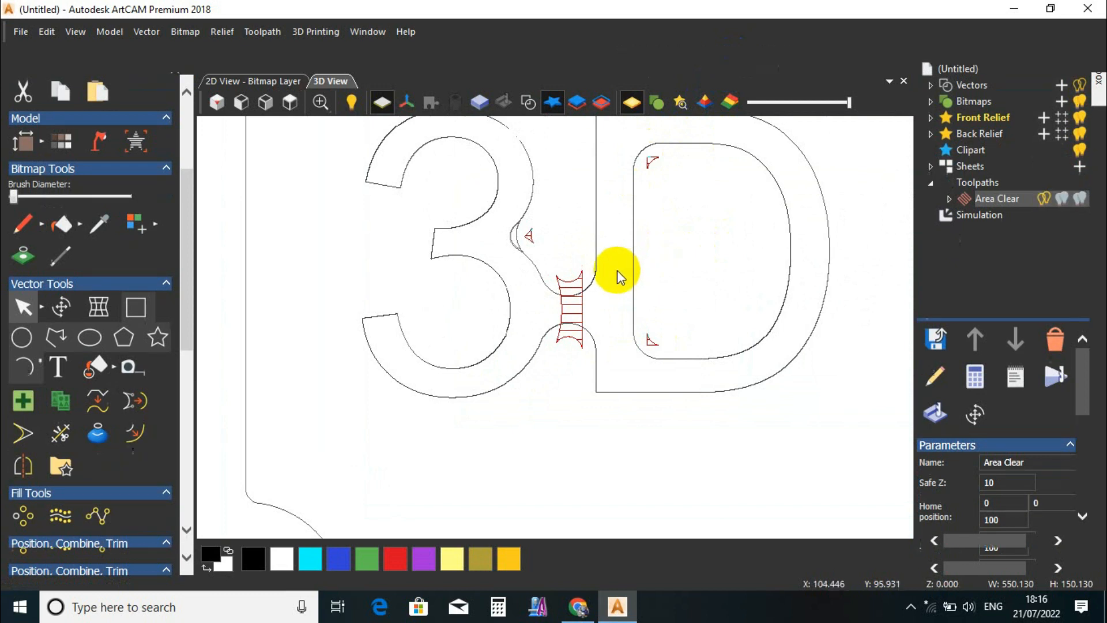
# - Examine the simulated lettering, its inner corners and the border up close and across the whole plate, from tilted and top views
pyautogui.scroll(-5, 590, 306)
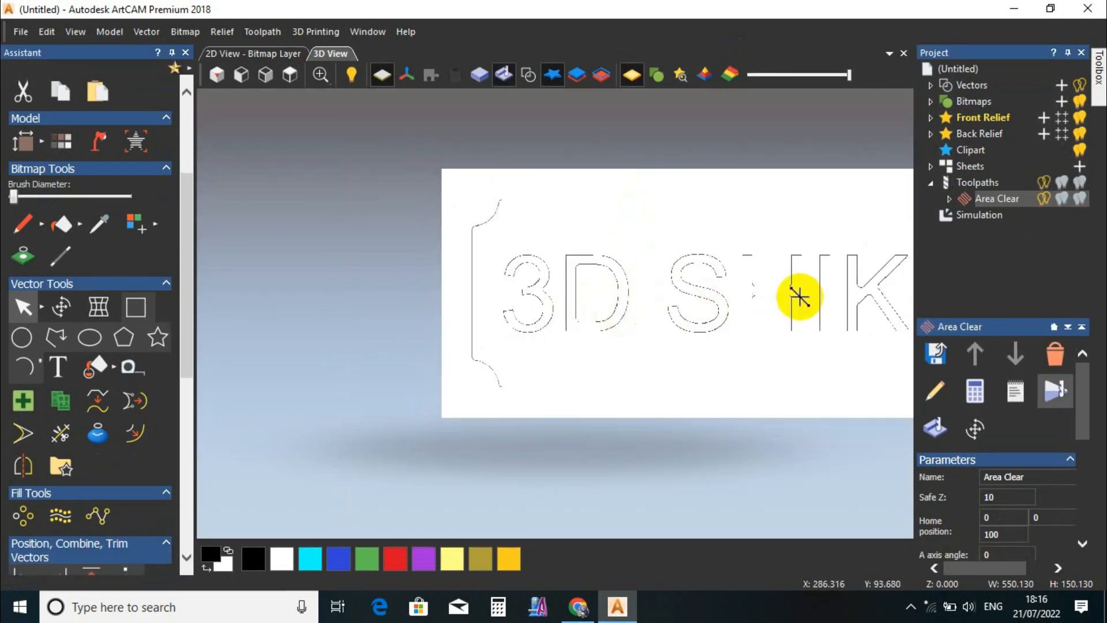
pyautogui.scroll(6, 796, 297)
pyautogui.moveTo(767, 367); pyautogui.dragTo(729, 193)
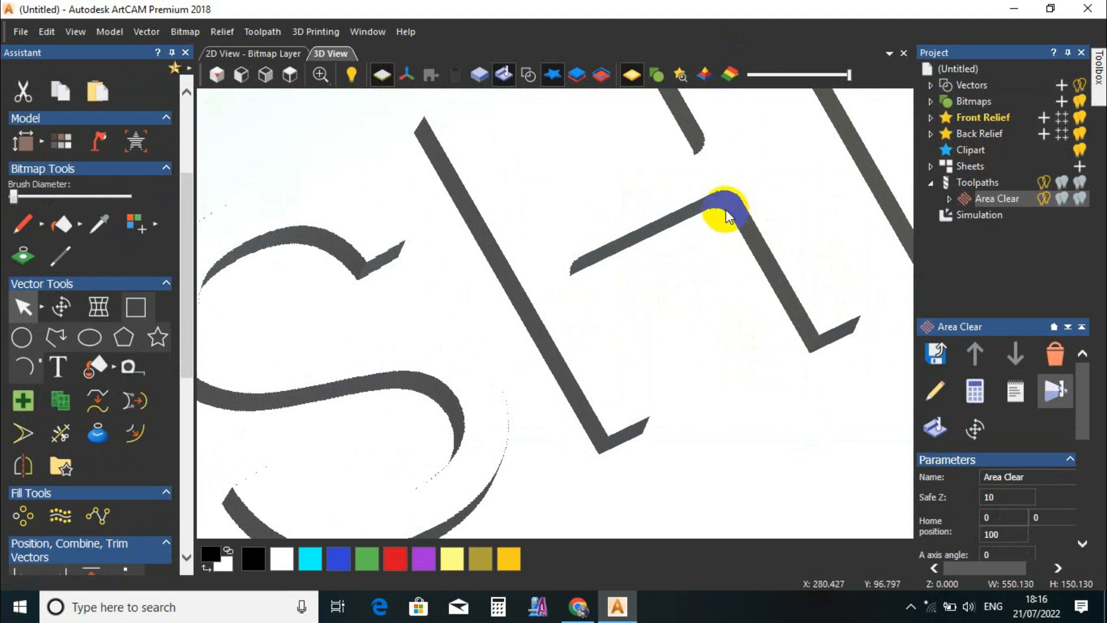
pyautogui.scroll(-2, 657, 273)
pyautogui.scroll(-3, 658, 275)
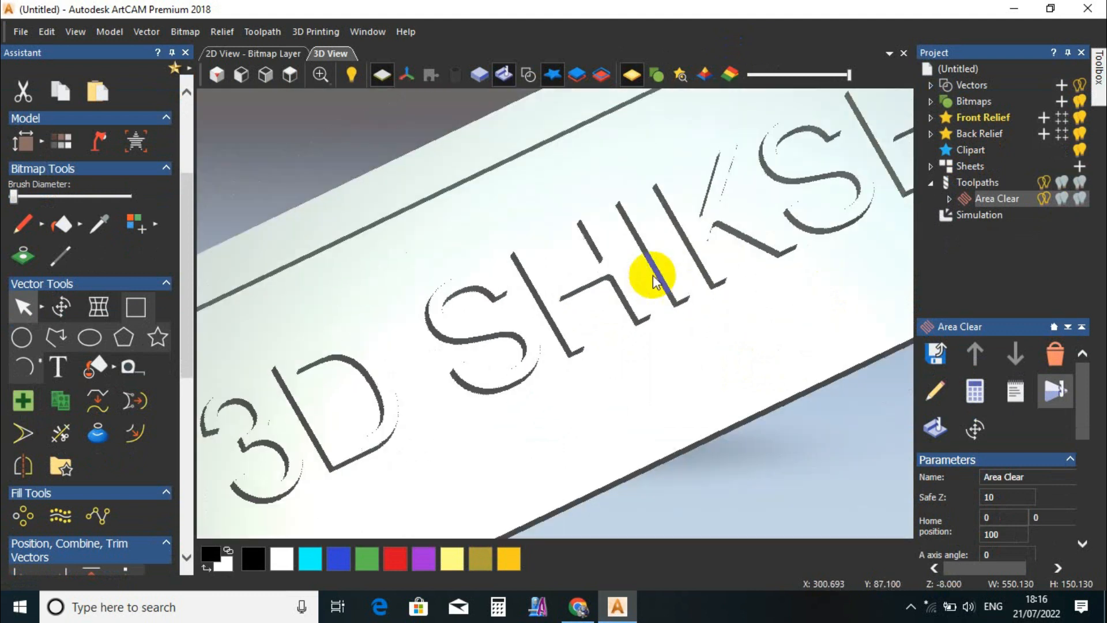
pyautogui.scroll(-3, 680, 314)
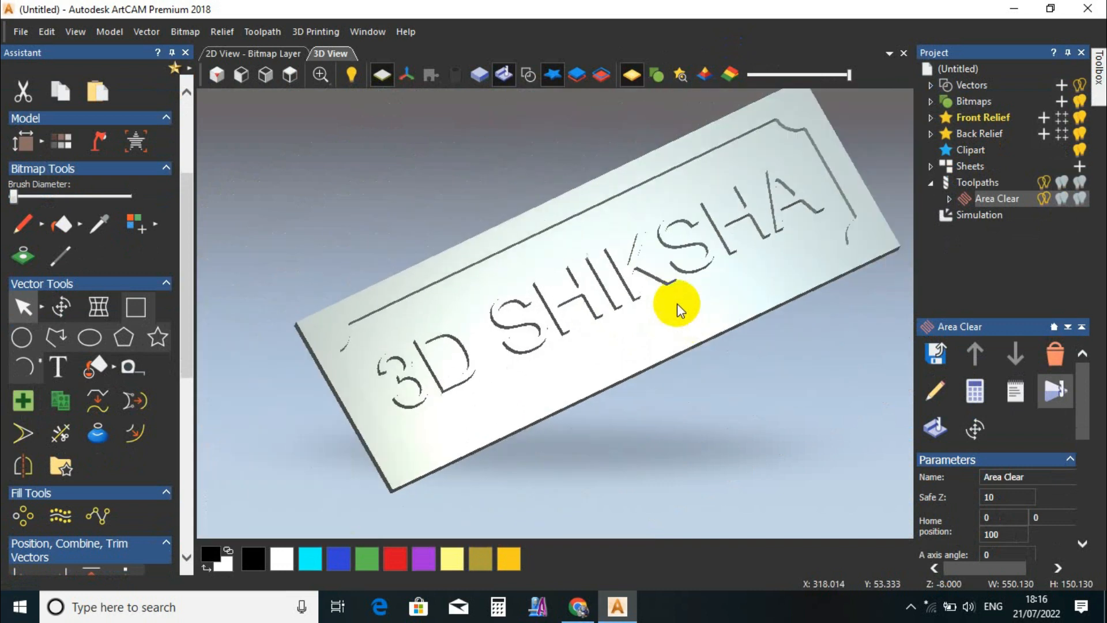
pyautogui.scroll(4, 781, 179)
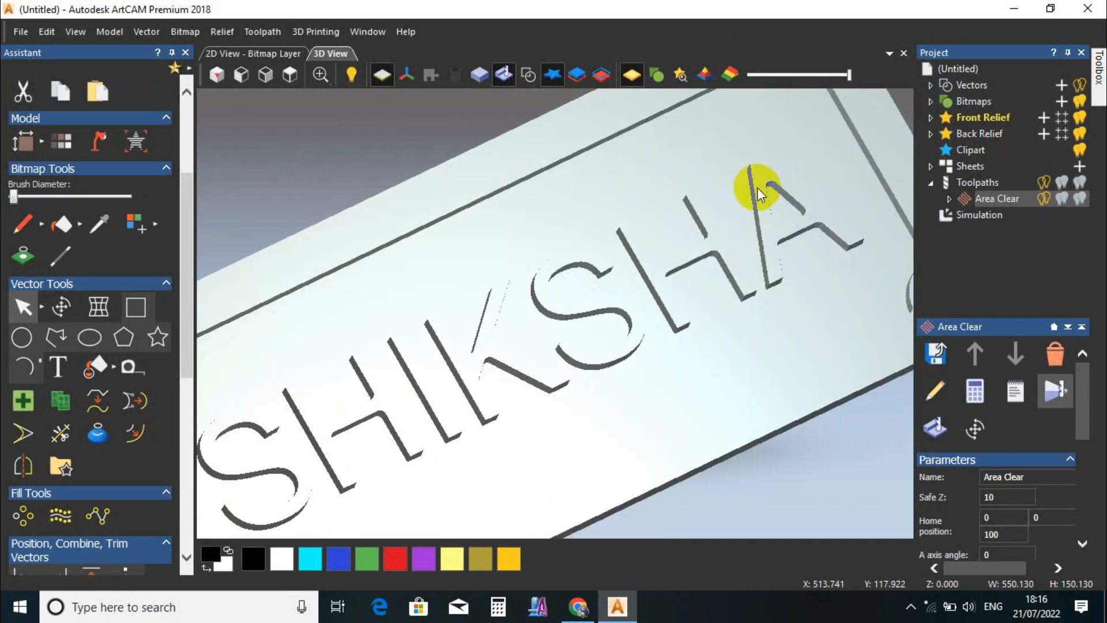
pyautogui.scroll(6, 757, 188)
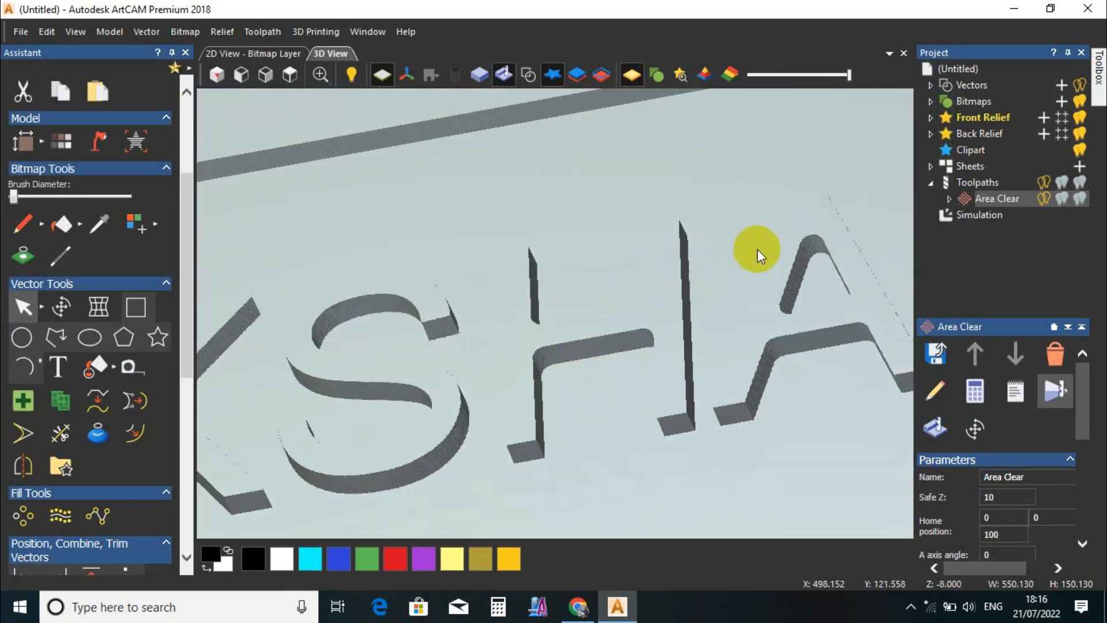
pyautogui.click(291, 75)
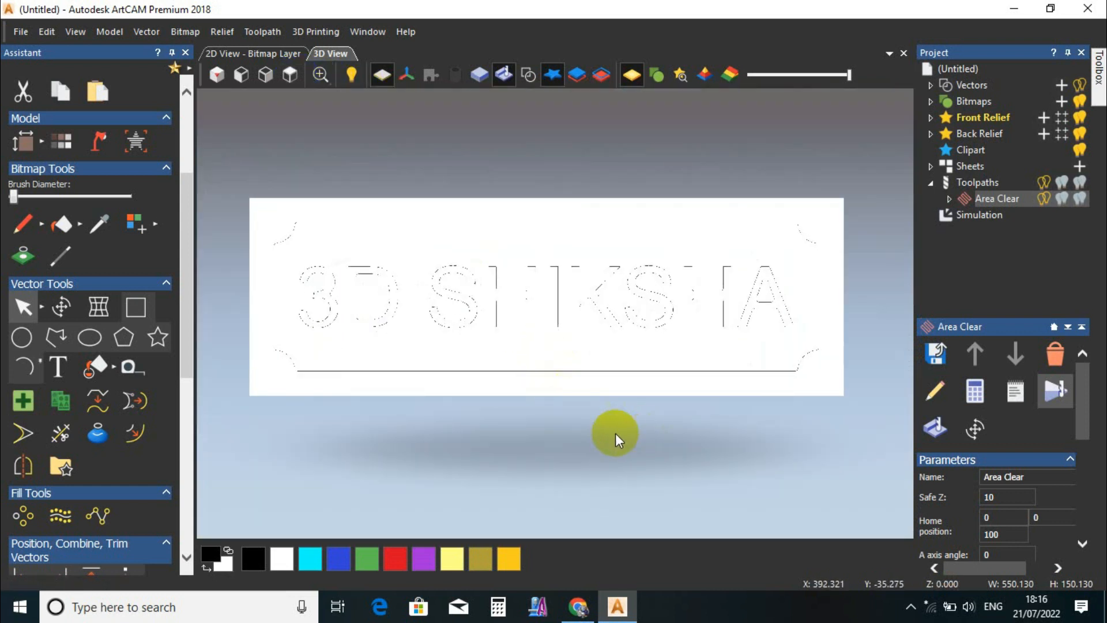
pyautogui.moveTo(647, 445); pyautogui.dragTo(503, 401)
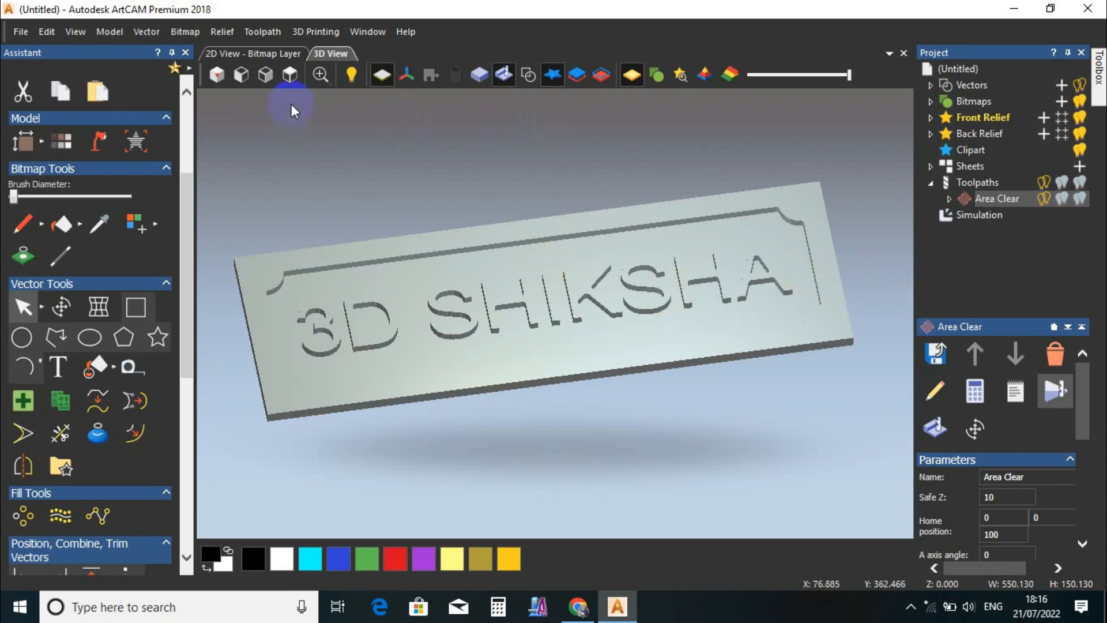
# - Show the vectors over the simulated plate in the top view and select the outer plate rectangle
pyautogui.click(289, 74)
pyautogui.click(528, 75)
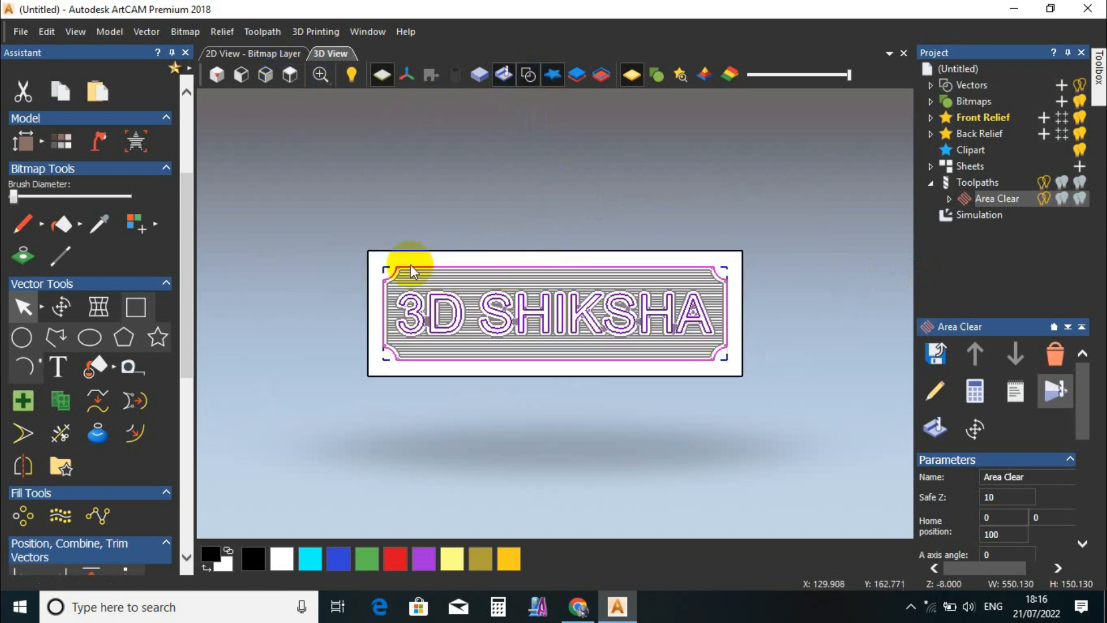
pyautogui.scroll(3, 403, 264)
pyautogui.scroll(-3, 656, 340)
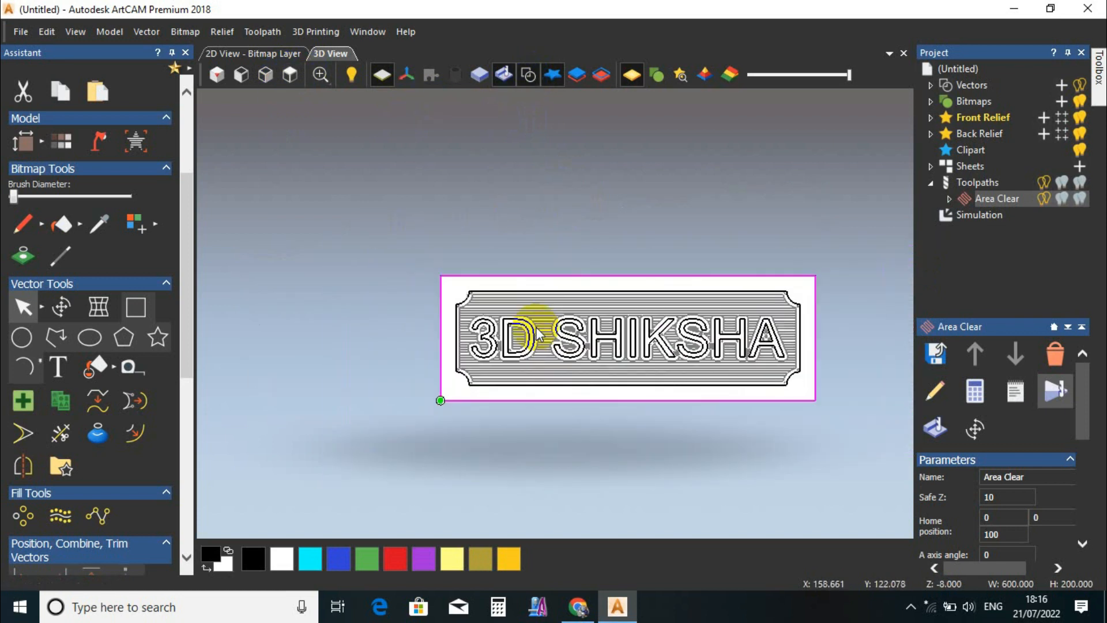
# - Offset the plate rectangle inwards by about 2.3 mm with sharp corners, keeping the original, and close the offset settings
pyautogui.click(128, 443)
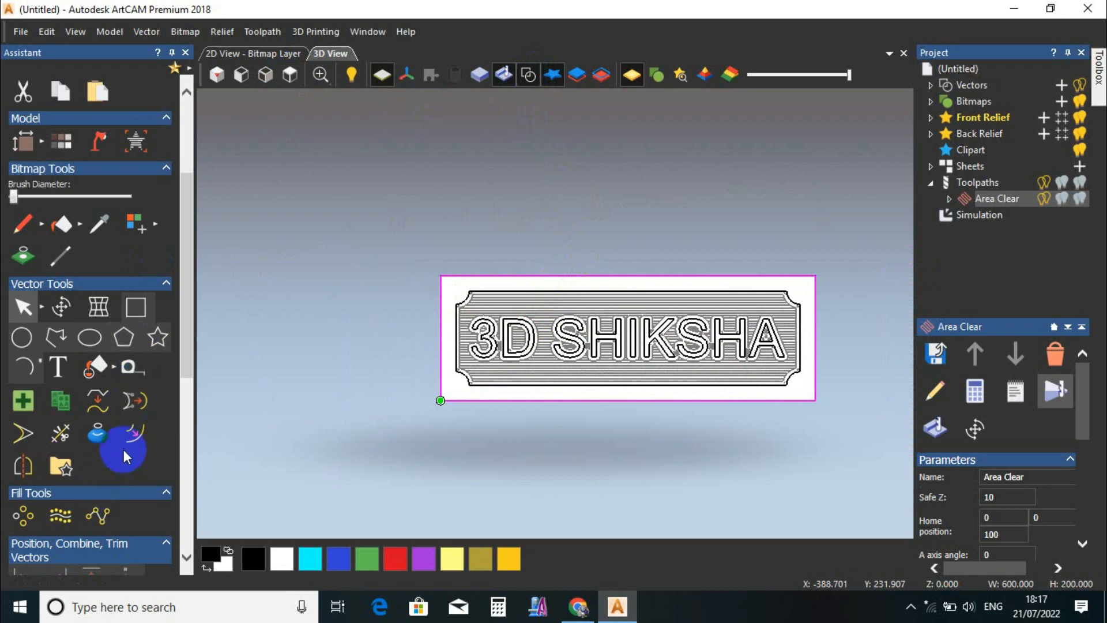
pyautogui.scroll(4, 452, 273)
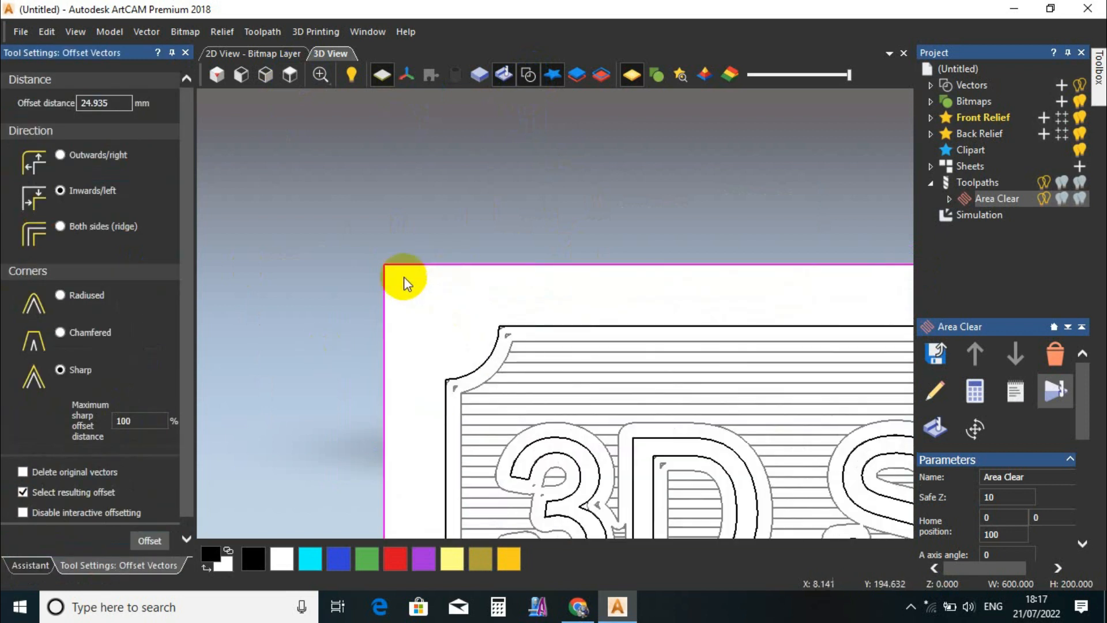
pyautogui.moveTo(417, 266); pyautogui.dragTo(420, 272)
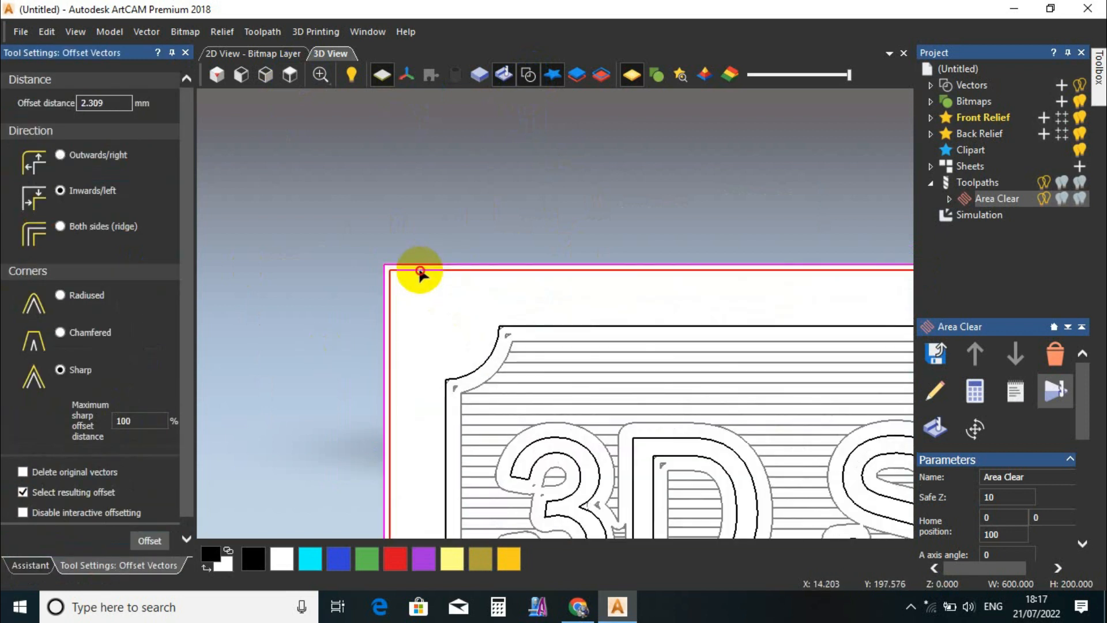
pyautogui.click(185, 53)
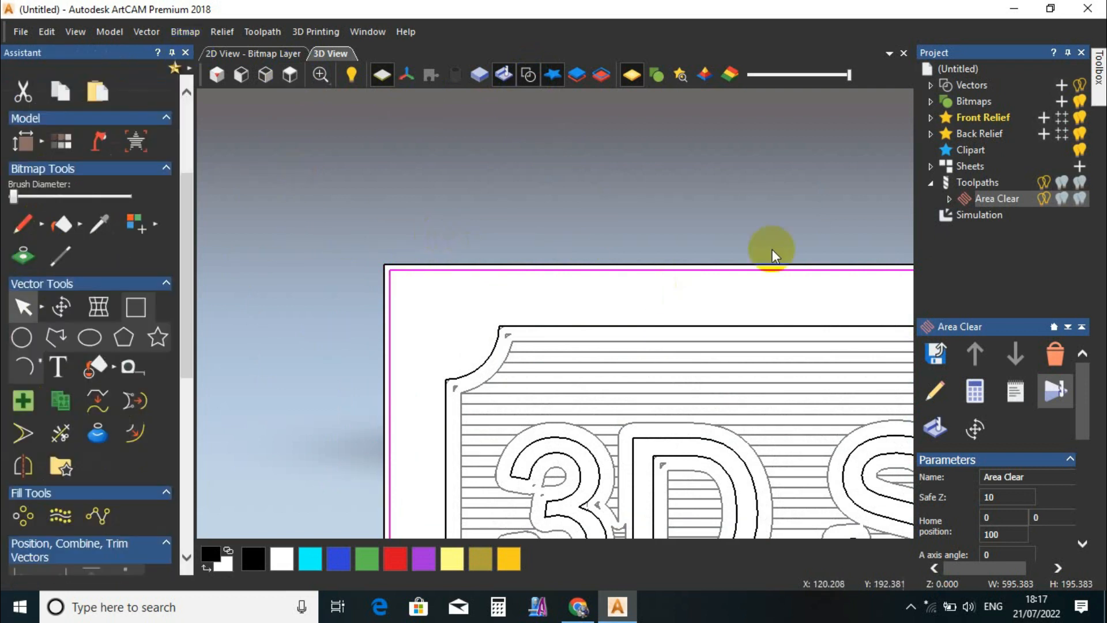
# - Start a Profile toolpath outside the selected offset rectangle, with start depth 0 and finish depth 12 mm
pyautogui.scroll(-4, 597, 267)
pyautogui.click(1000, 202)
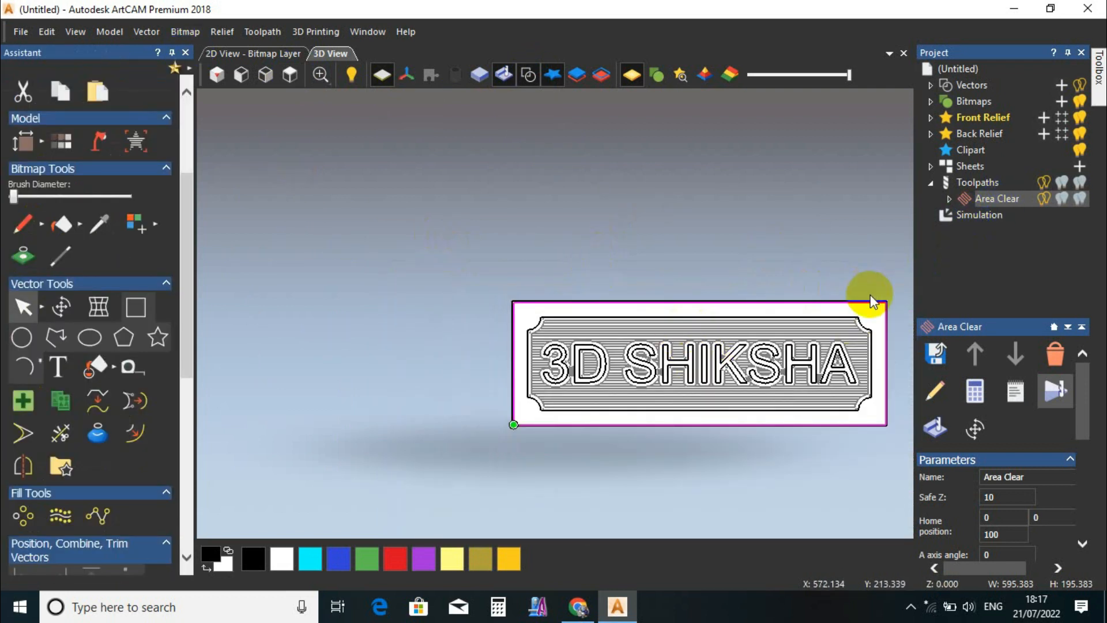
pyautogui.scroll(1, 885, 302)
pyautogui.click(985, 182)
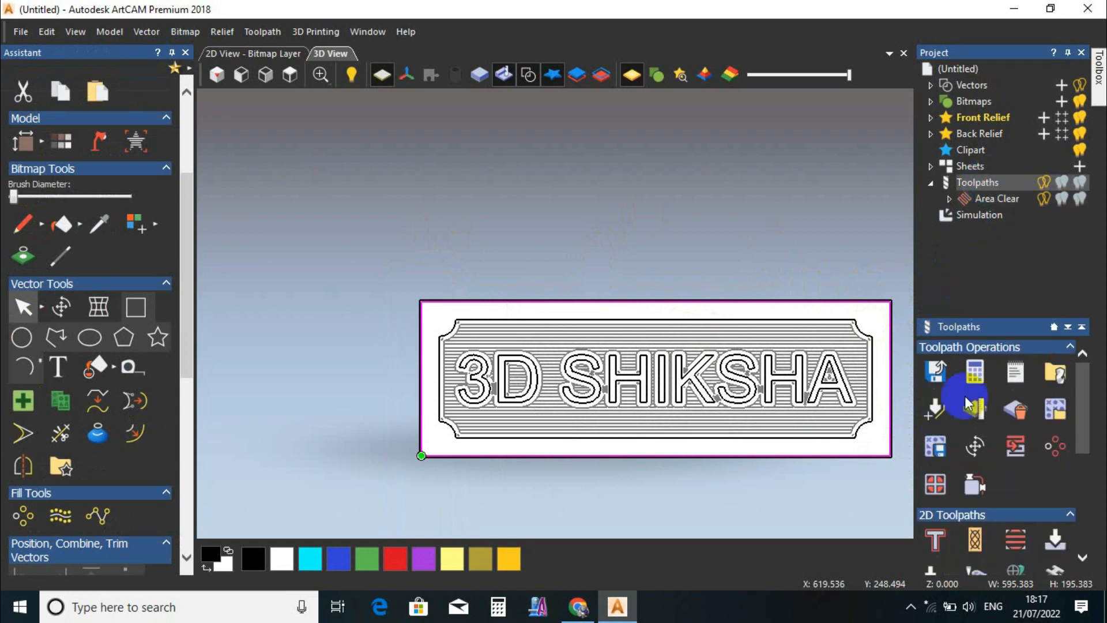
pyautogui.click(936, 539)
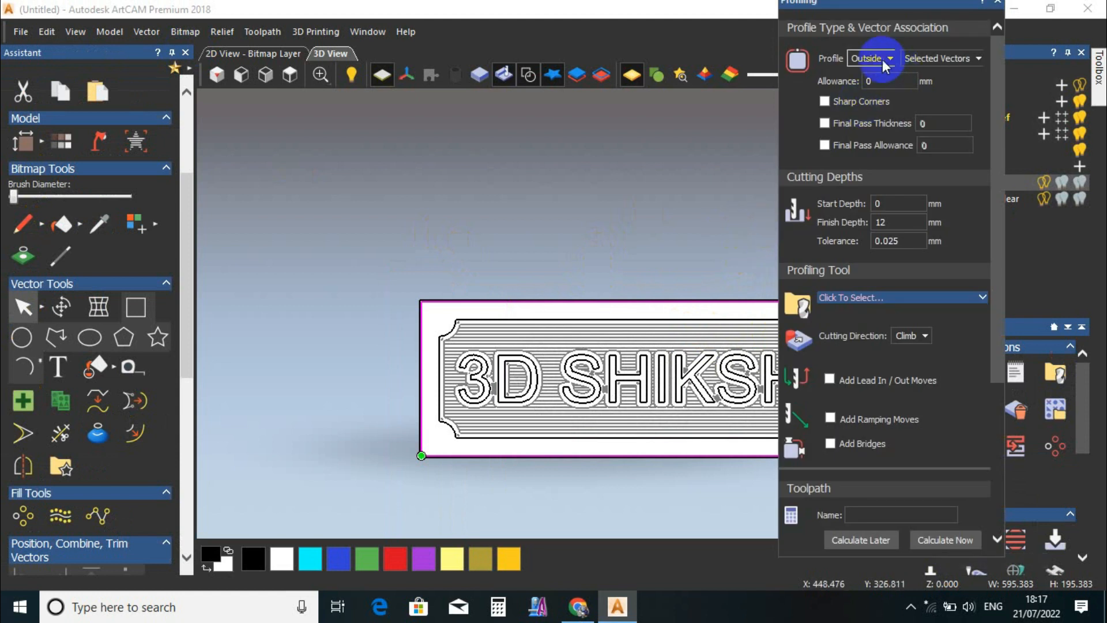
pyautogui.doubleClick(897, 222)
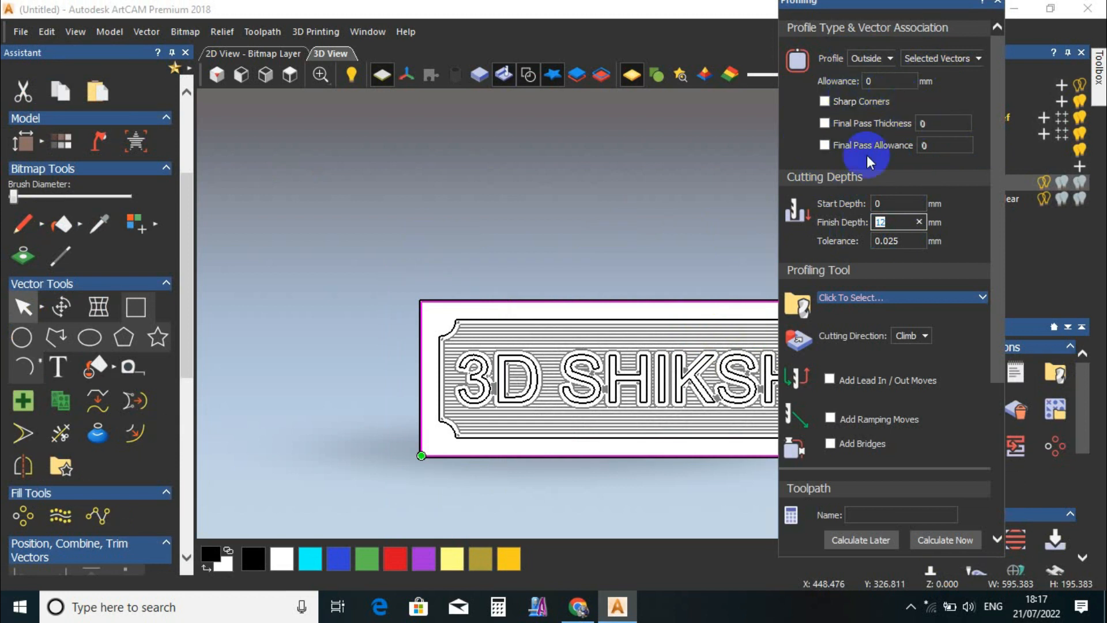
pyautogui.doubleClick(890, 221)
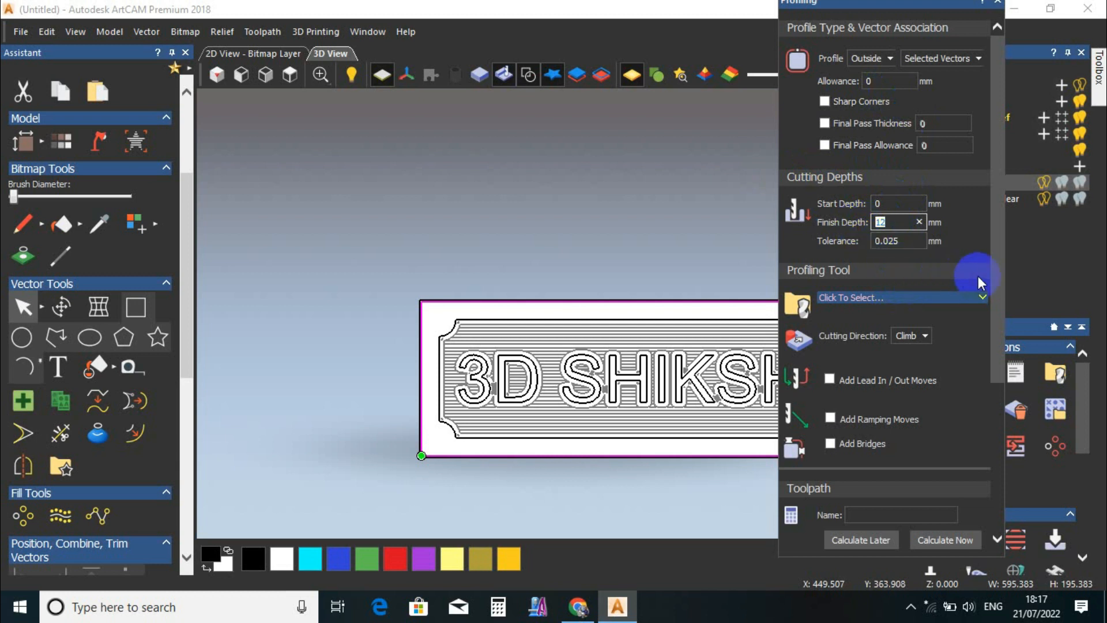
# - Choose the End Mill 6 mm from the Wood or Plastic roughing group as the profiling tool
pyautogui.moveTo(994, 265); pyautogui.dragTo(995, 322)
pyautogui.click(981, 207)
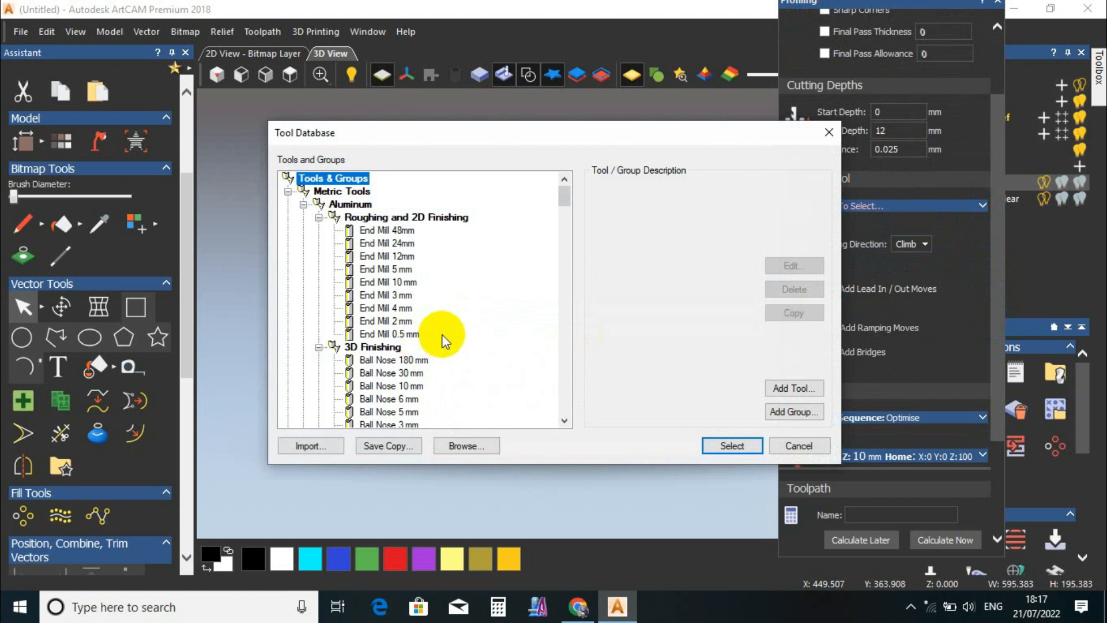
pyautogui.scroll(-12, 430, 349)
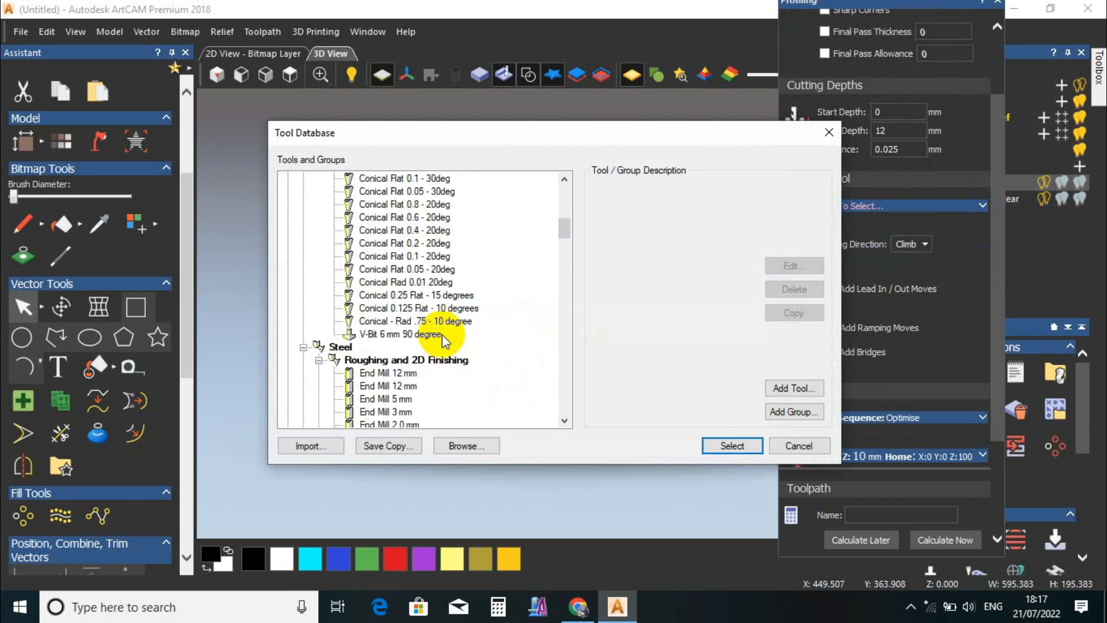
pyautogui.scroll(4, 445, 341)
pyautogui.scroll(-6, 445, 340)
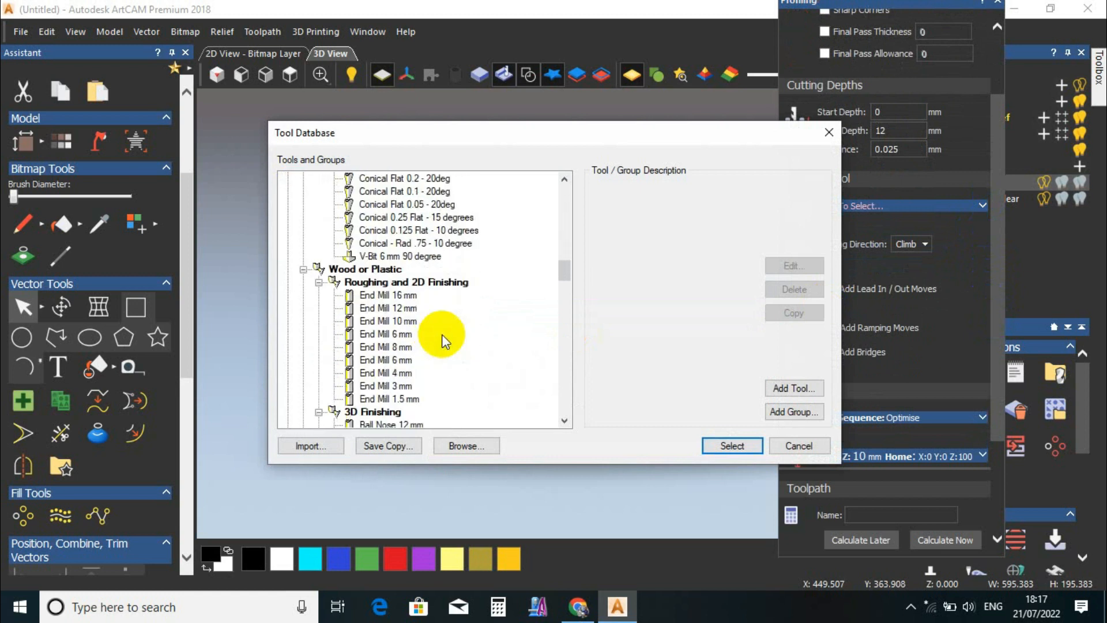
pyautogui.click(390, 334)
pyautogui.click(731, 446)
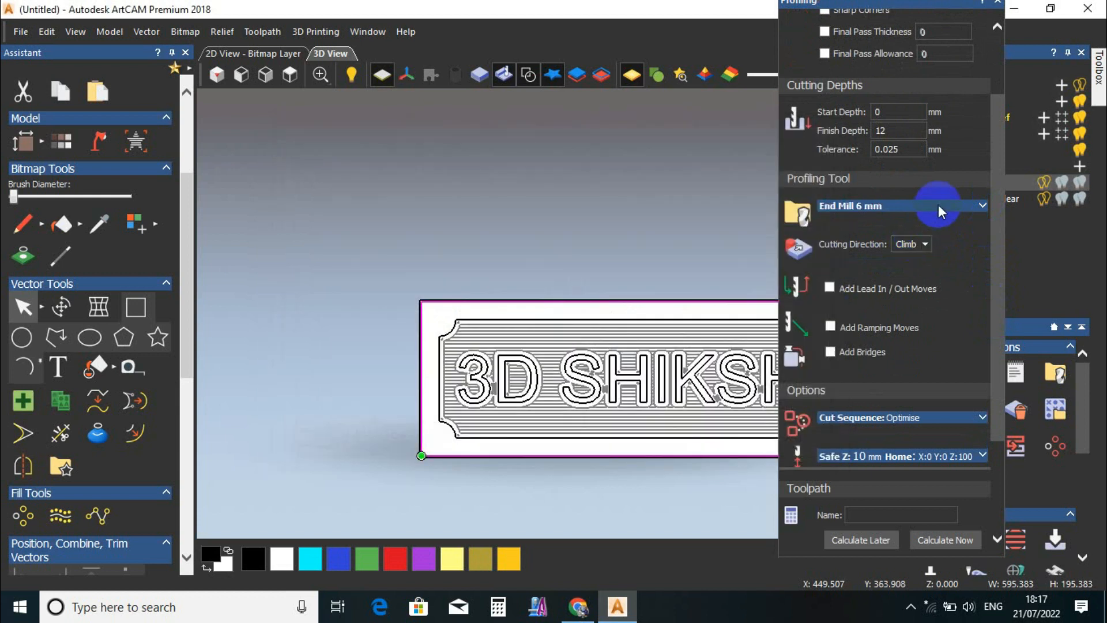
# - Set the 6 mm end mill's stepdown to 2.2 mm in the profiling tool settings
pyautogui.click(942, 210)
pyautogui.click(903, 287)
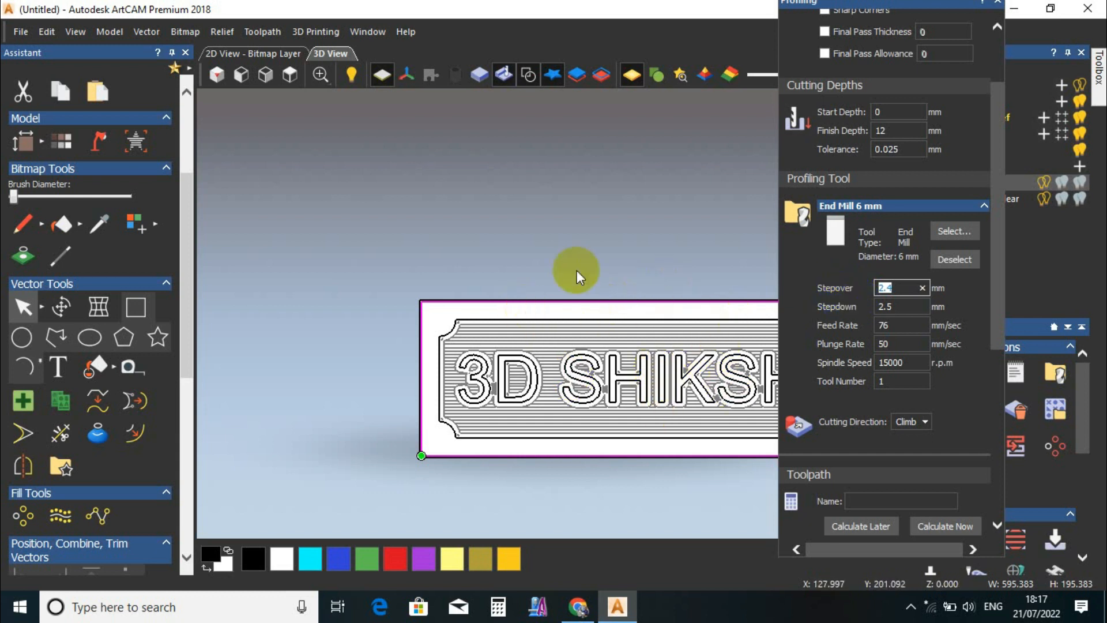
pyautogui.scroll(4, 666, 434)
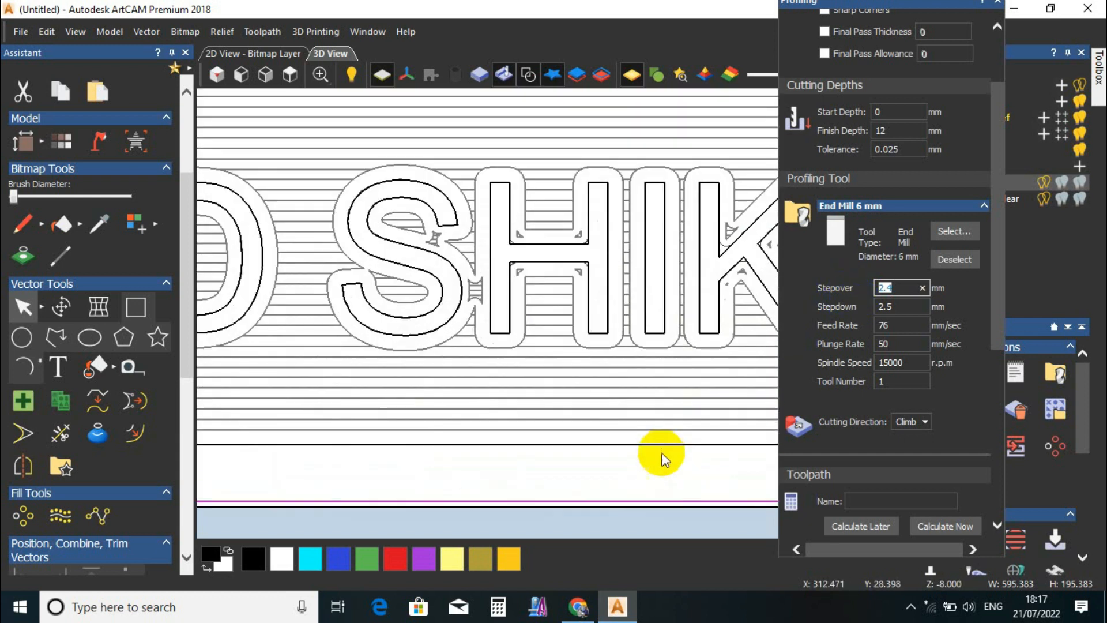
pyautogui.click(906, 289)
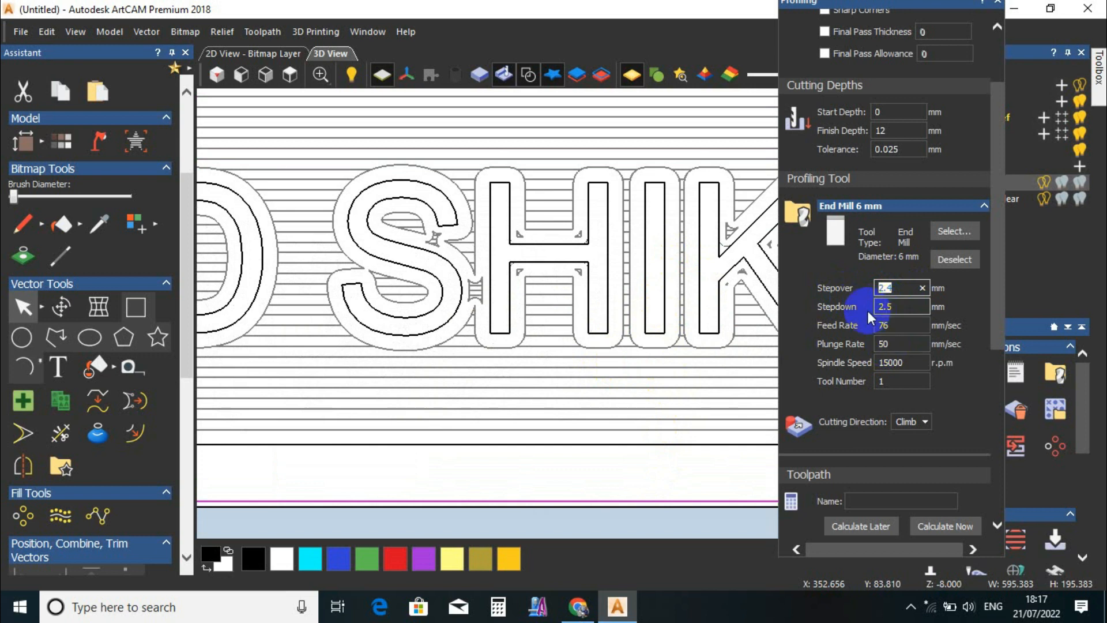
pyautogui.click(898, 326)
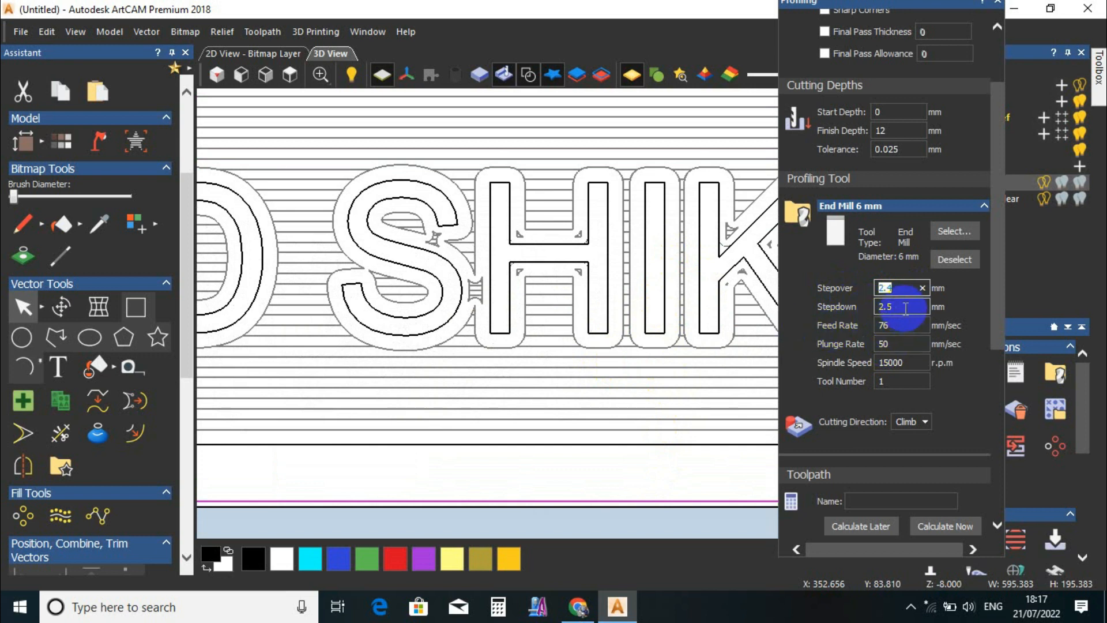
pyautogui.click(902, 307)
pyautogui.click(900, 327)
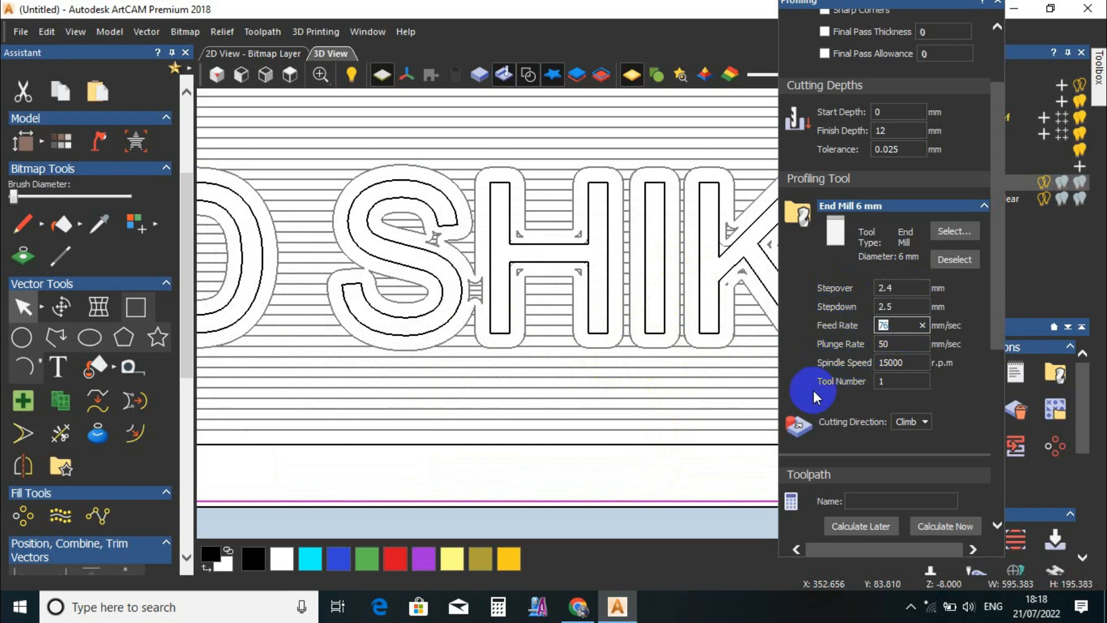
pyautogui.click(909, 307)
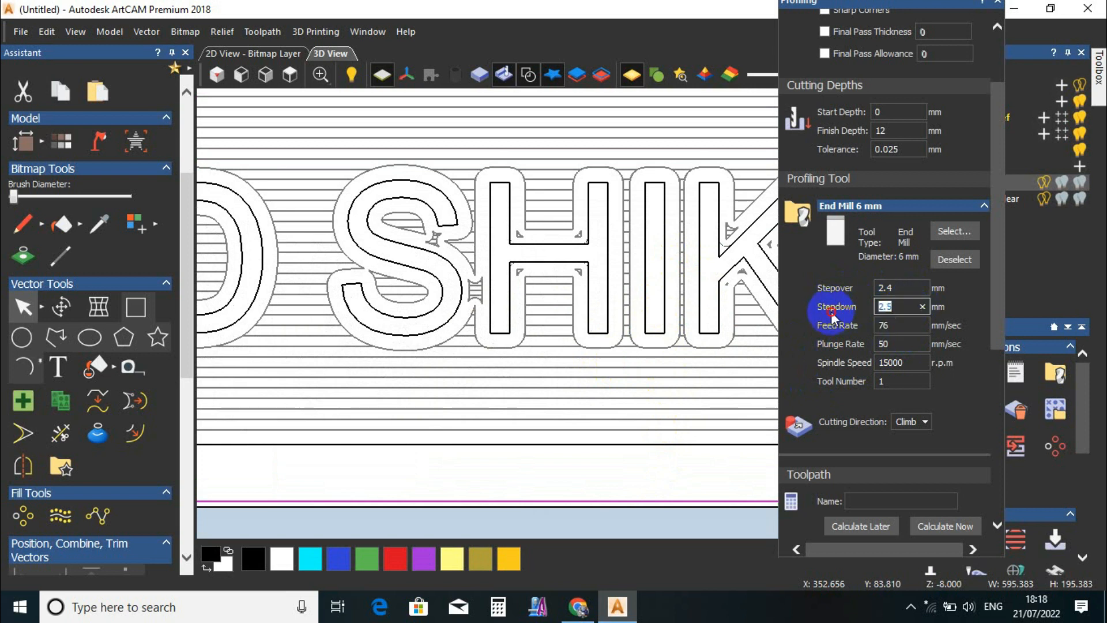
pyautogui.write('2.2')
pyautogui.scroll(-2, 903, 369)
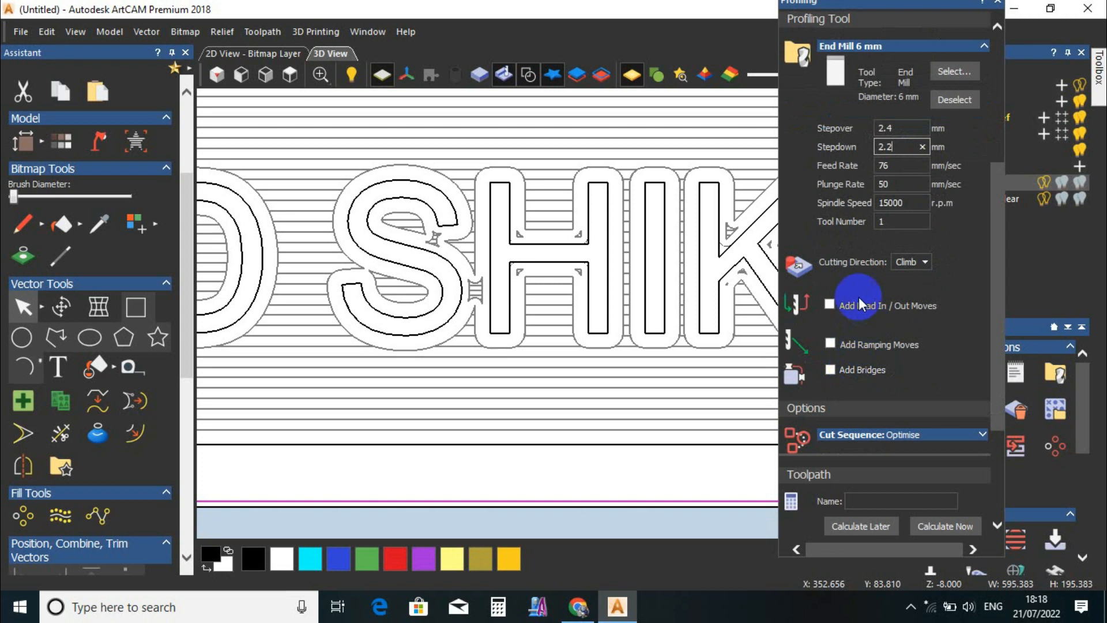
# - Set the profiling end mill's plunge rate to 65 mm/sec and keep the Climb cutting direction
pyautogui.click(899, 183)
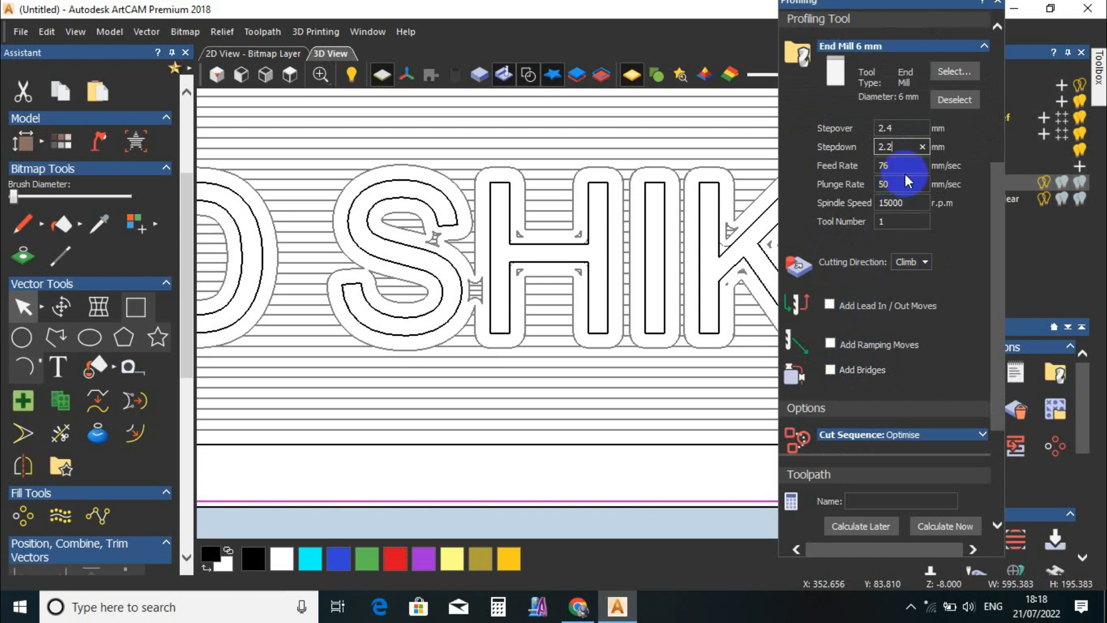
pyautogui.write('65')
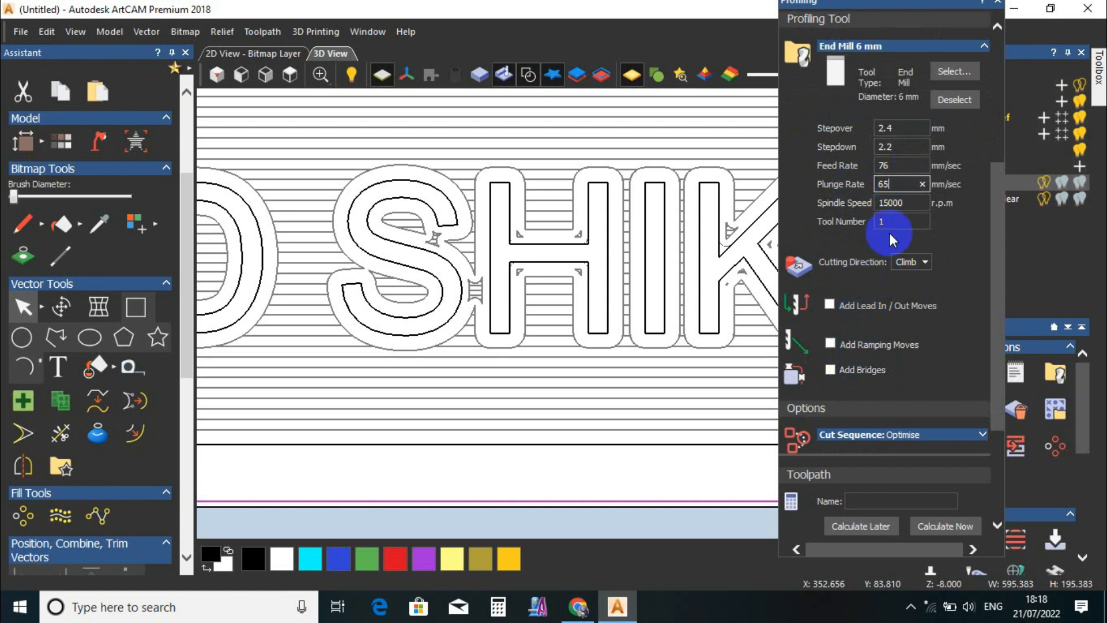
pyautogui.click(924, 263)
pyautogui.click(923, 268)
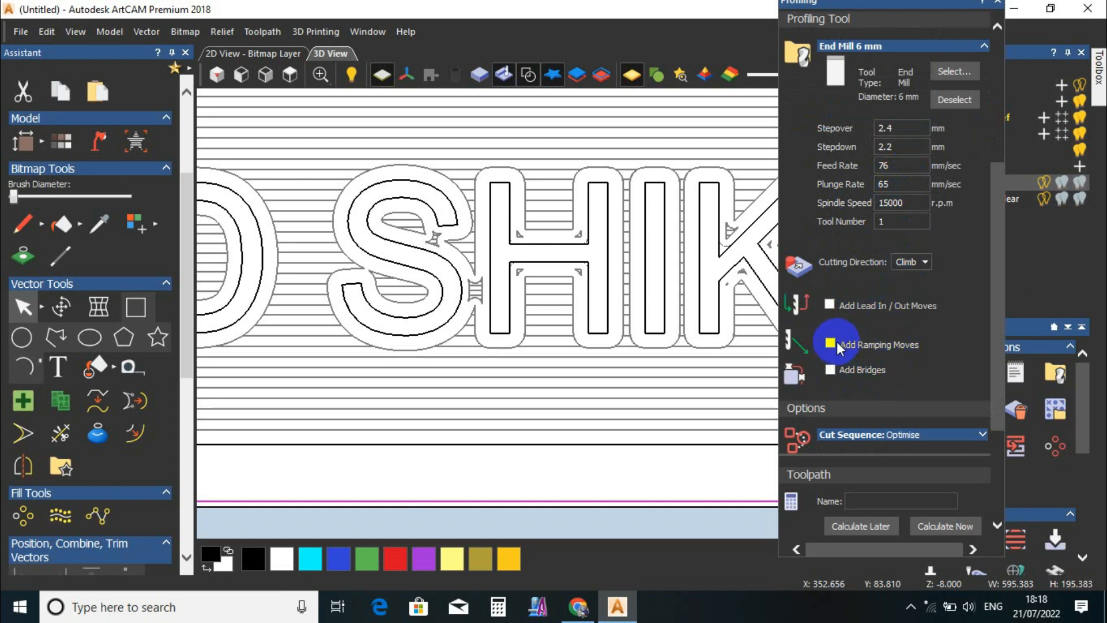
# - Add zig-zag ramping moves to the profile toolpath, keeping the default ramp angle, lengths and start height
pyautogui.click(879, 346)
pyautogui.scroll(-3, 923, 345)
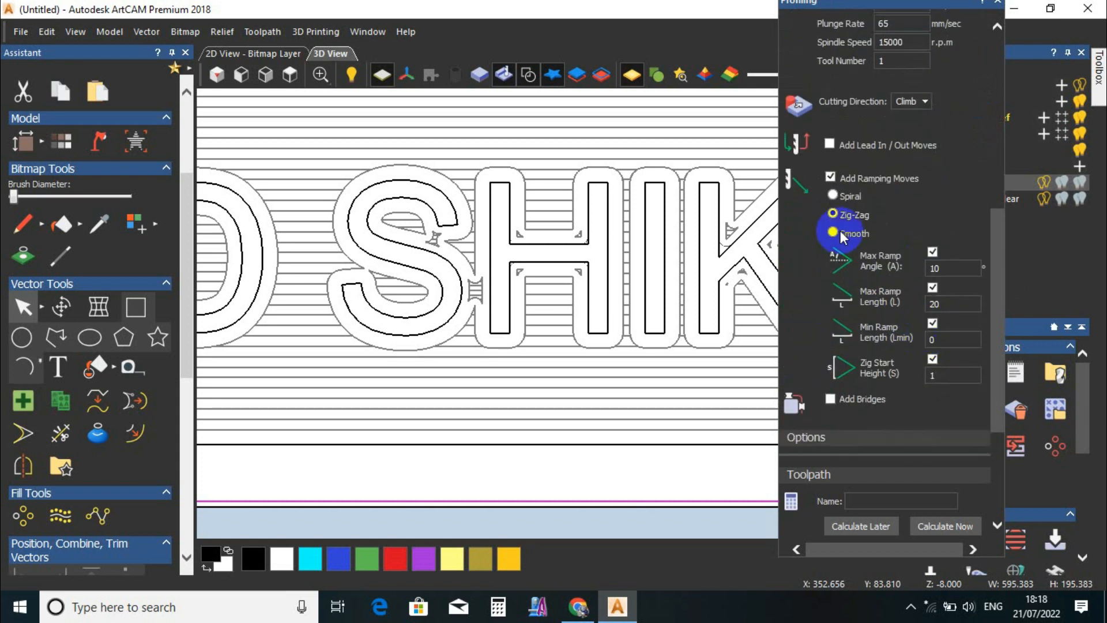
pyautogui.scroll(-3, 964, 319)
# - Review the profile toolpath's cut sequence options and its safe Z and home position settings
pyautogui.click(982, 303)
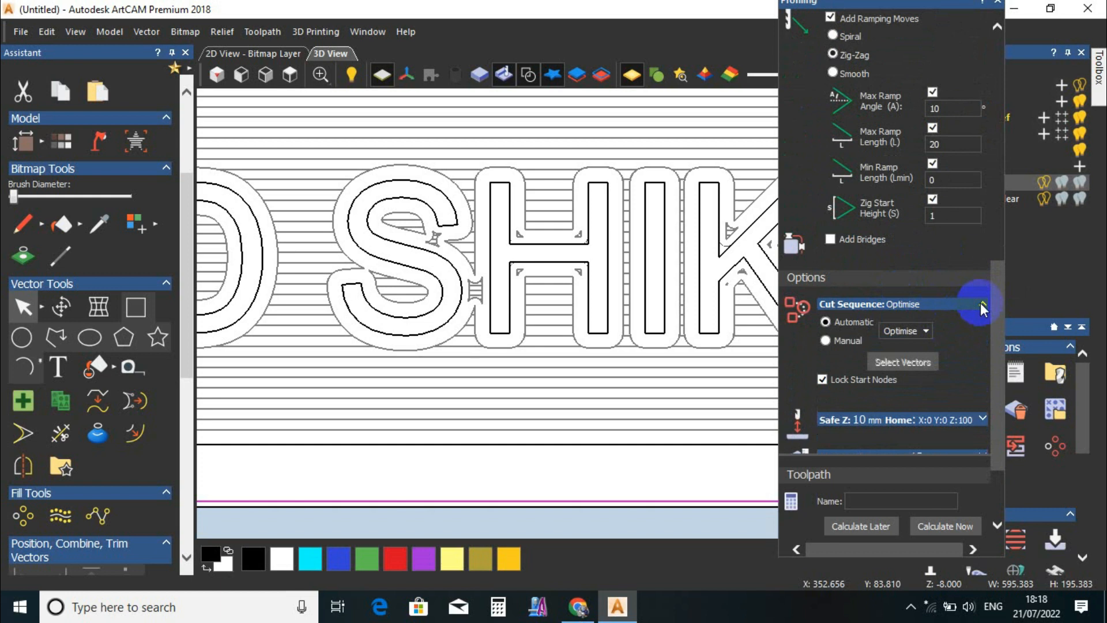
pyautogui.click(927, 332)
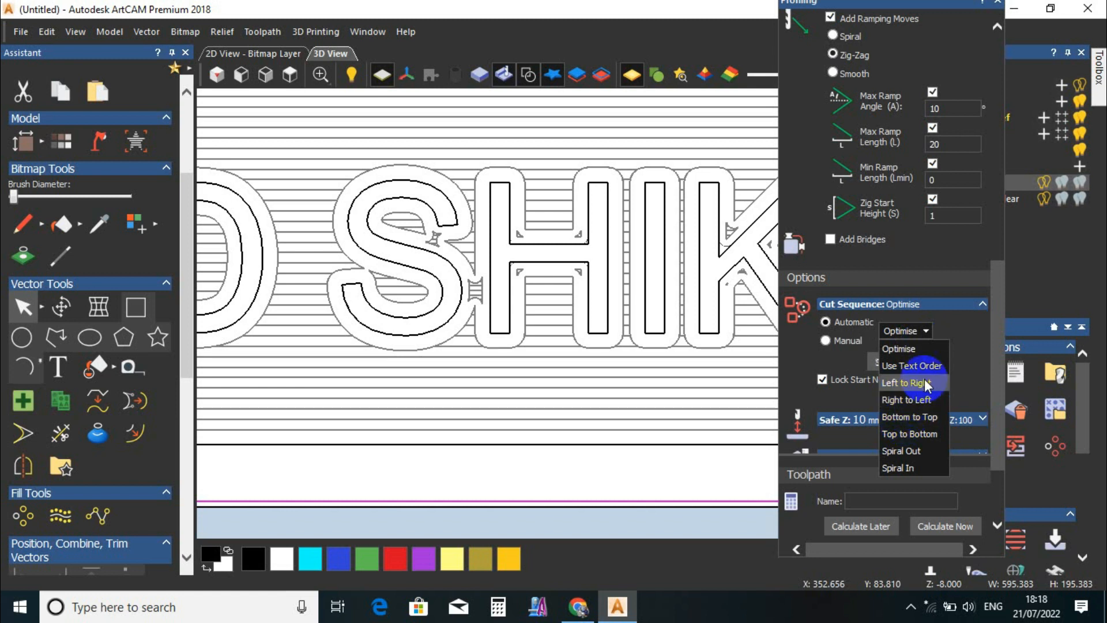
pyautogui.click(980, 304)
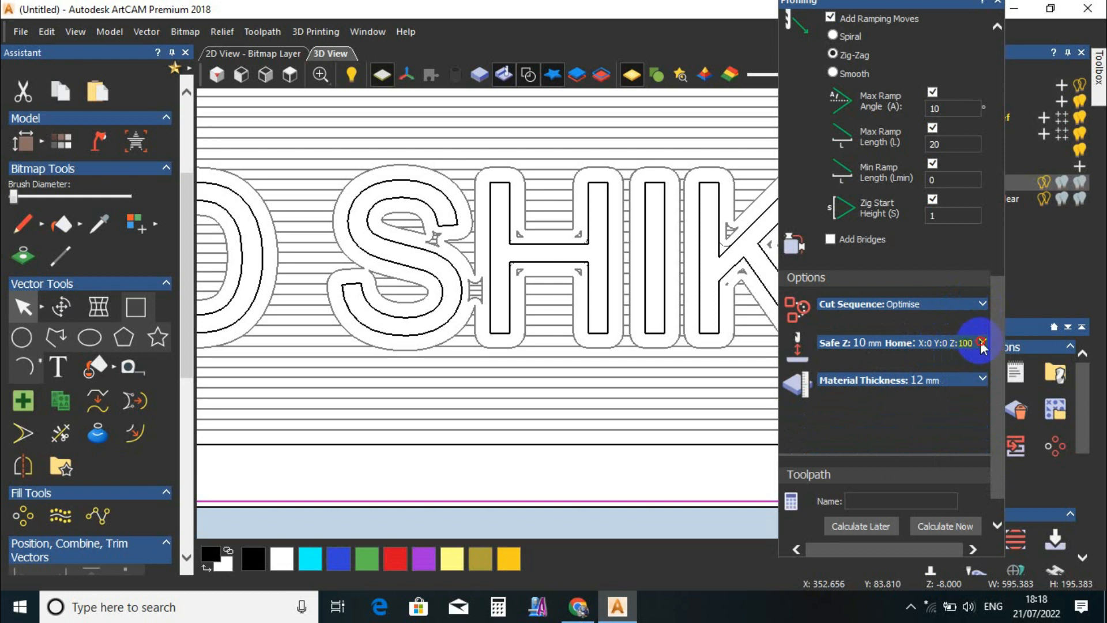
pyautogui.click(982, 344)
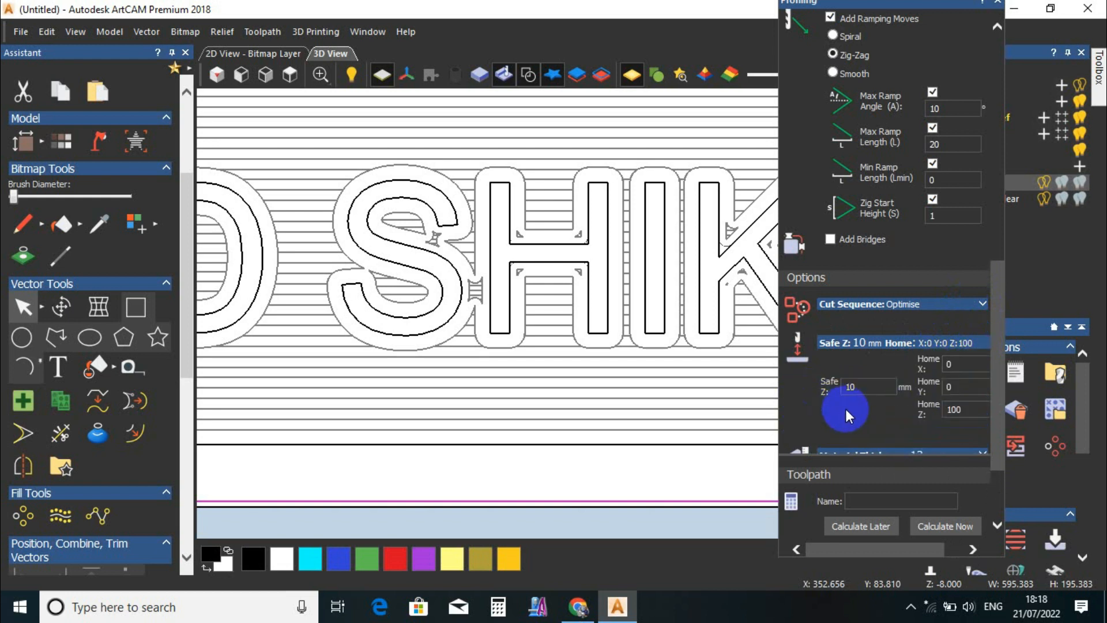
pyautogui.click(857, 387)
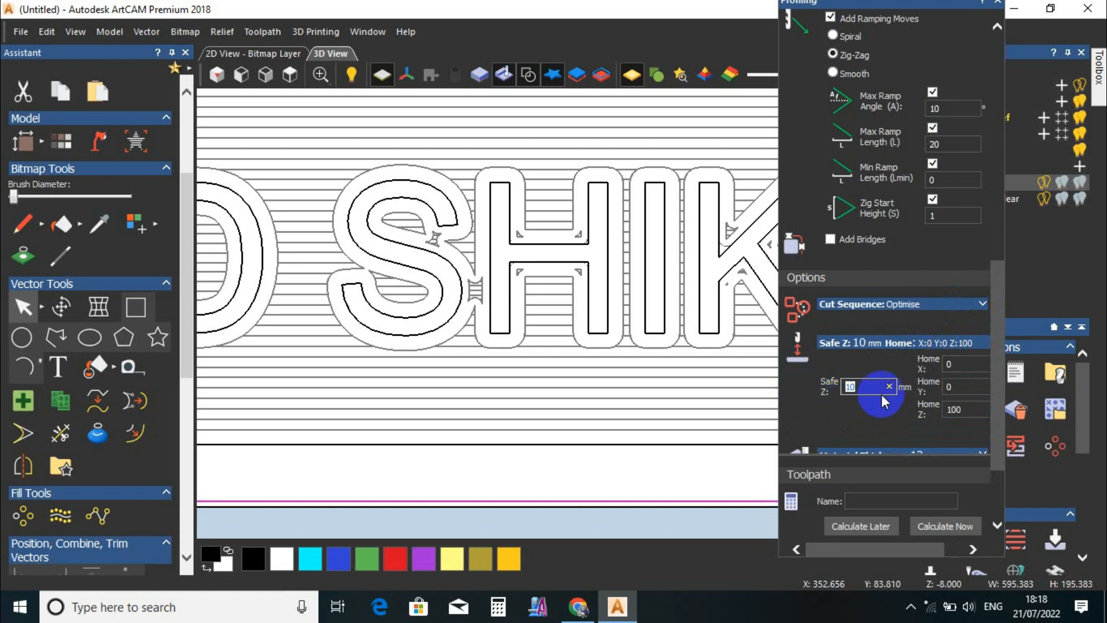
pyautogui.scroll(-3, 863, 375)
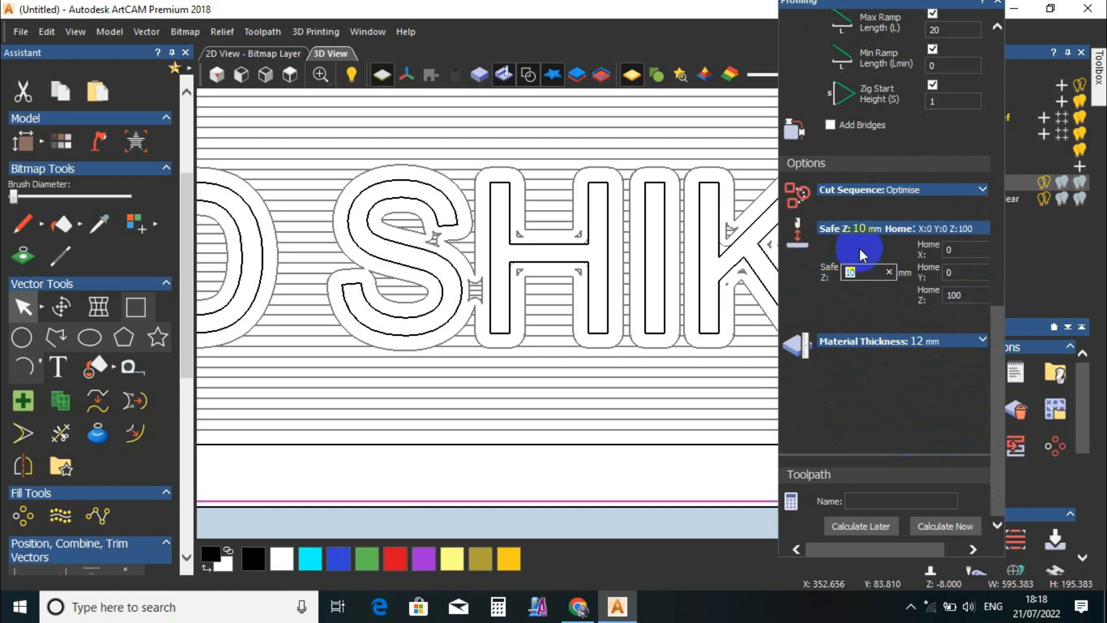
# - Confirm the material setup at 12 mm thickness, calculate the profile toolpath, and close the profiling settings
pyautogui.click(967, 345)
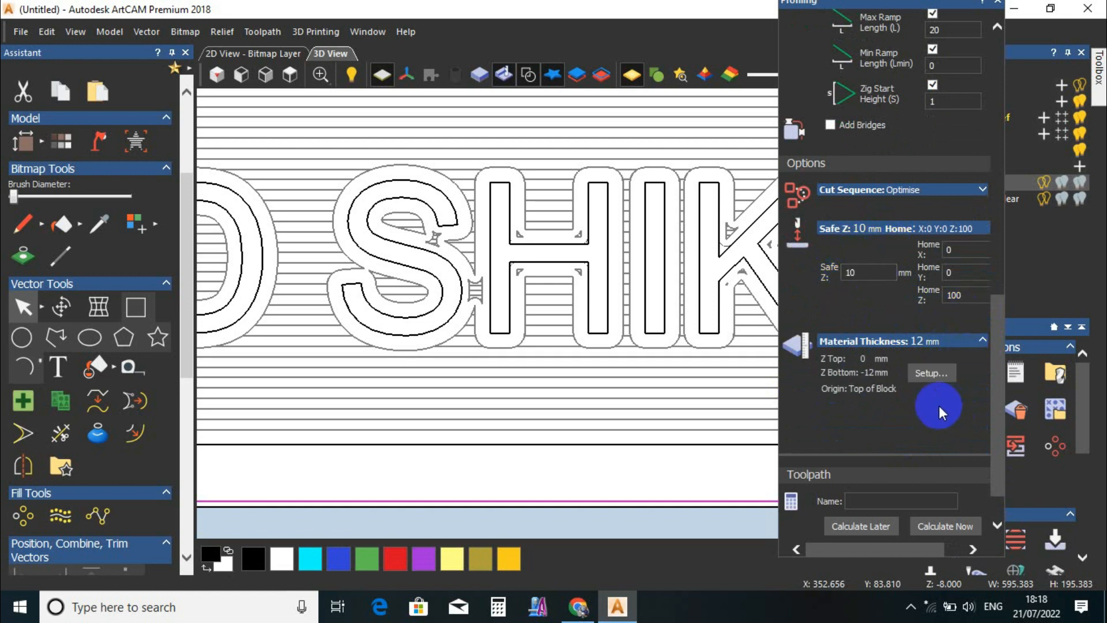
pyautogui.click(929, 374)
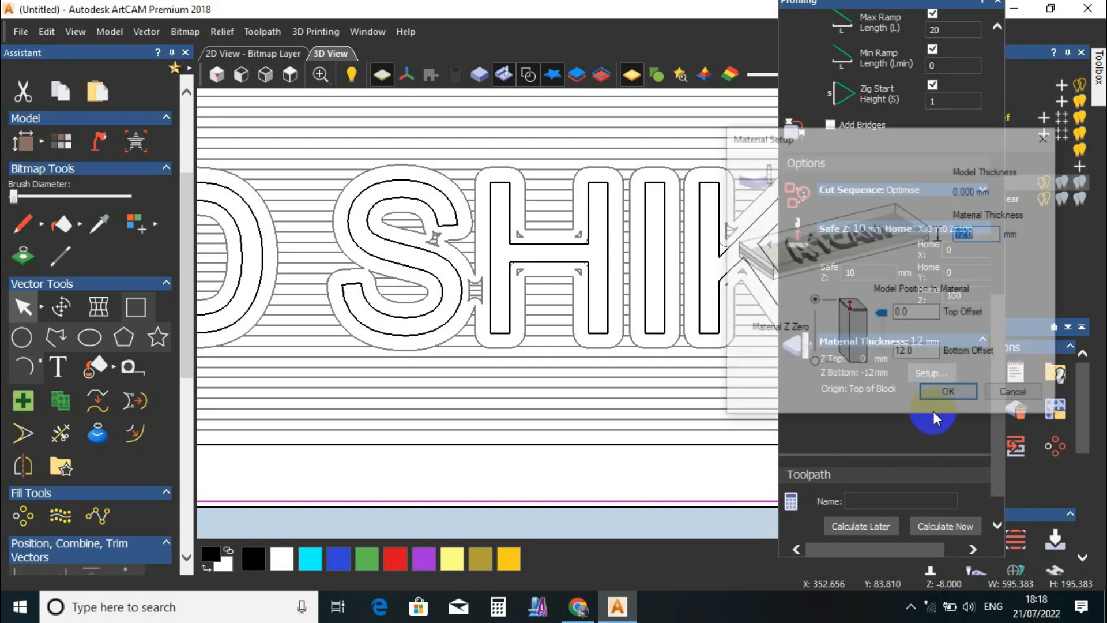
pyautogui.click(943, 397)
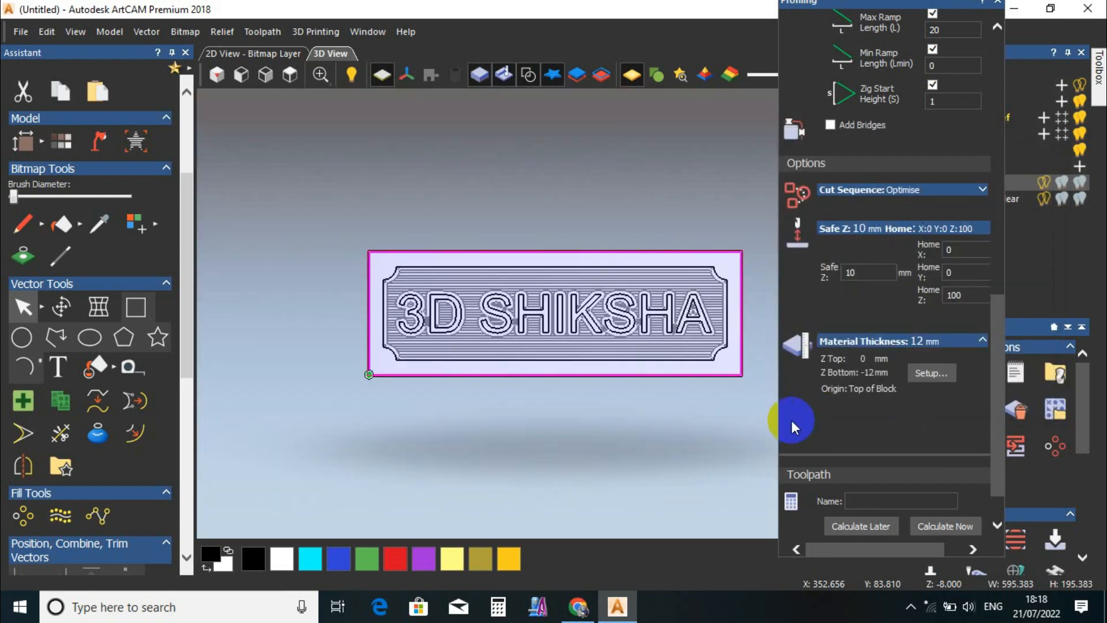
pyautogui.click(933, 528)
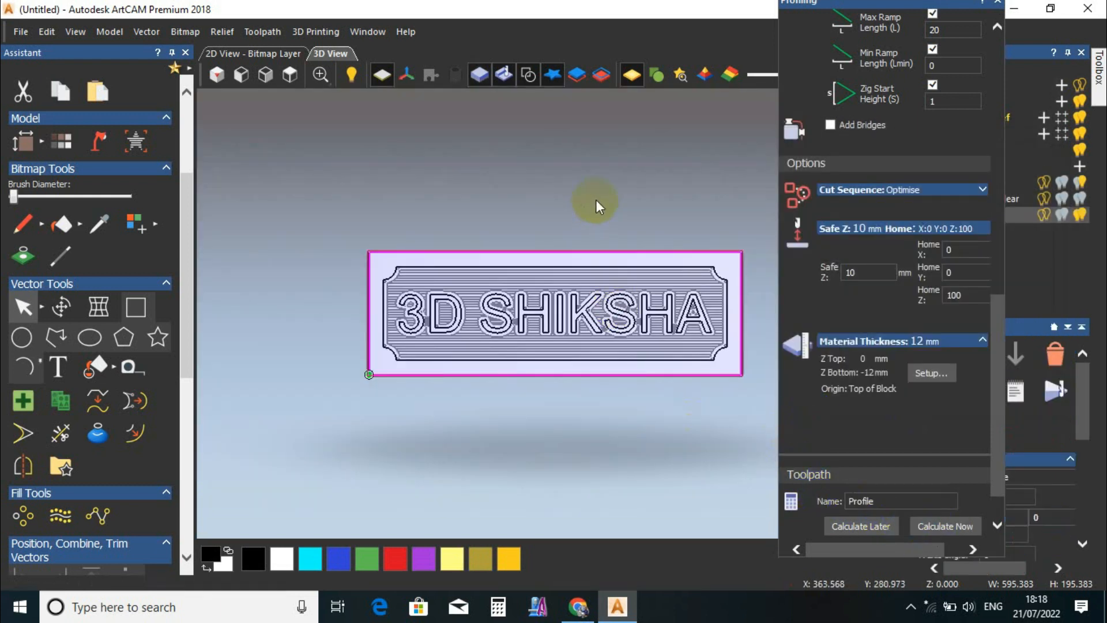
pyautogui.click(998, 2)
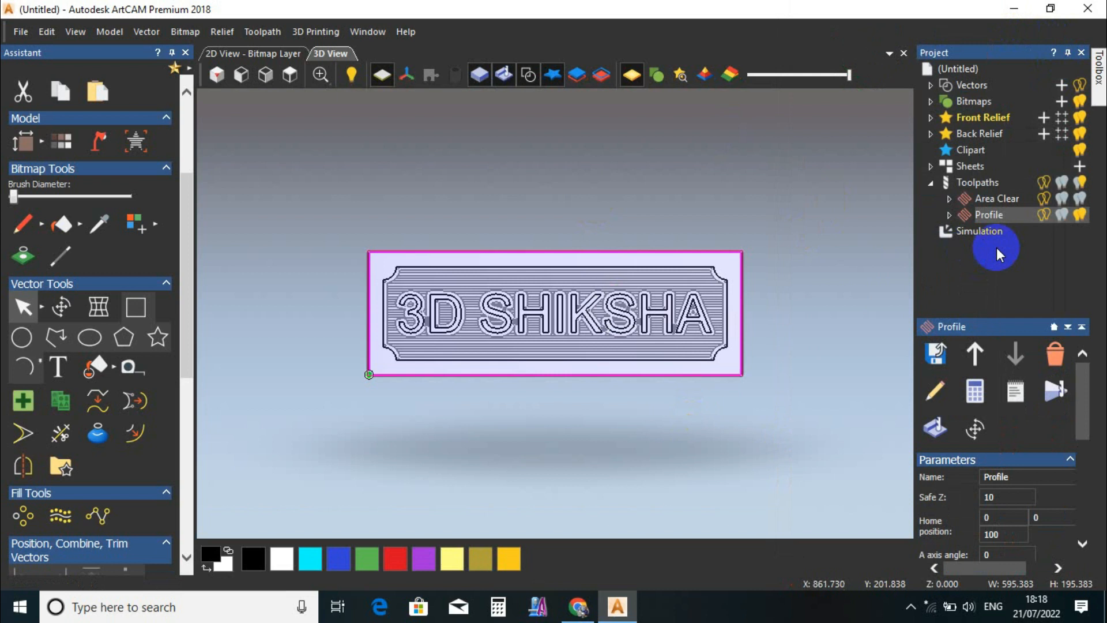
# - Simulate the Profile toolpath on the name plate and fast-forward the simulation to its end
pyautogui.scroll(2, 527, 286)
pyautogui.click(1056, 391)
pyautogui.moveTo(731, 358); pyautogui.dragTo(746, 143)
pyautogui.click(687, 59)
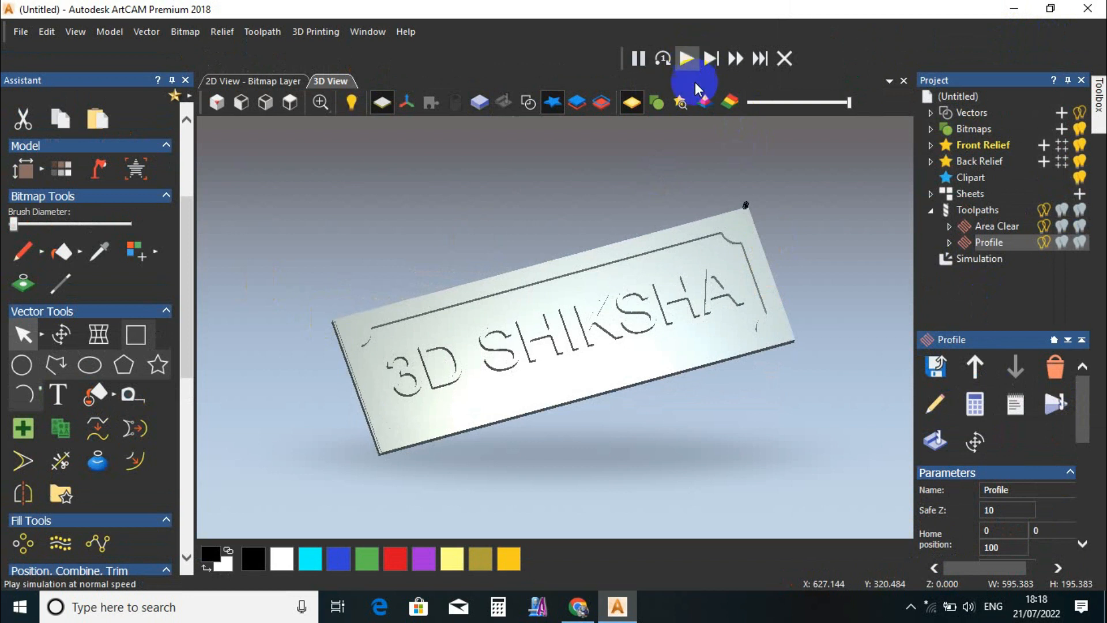
pyautogui.click(737, 59)
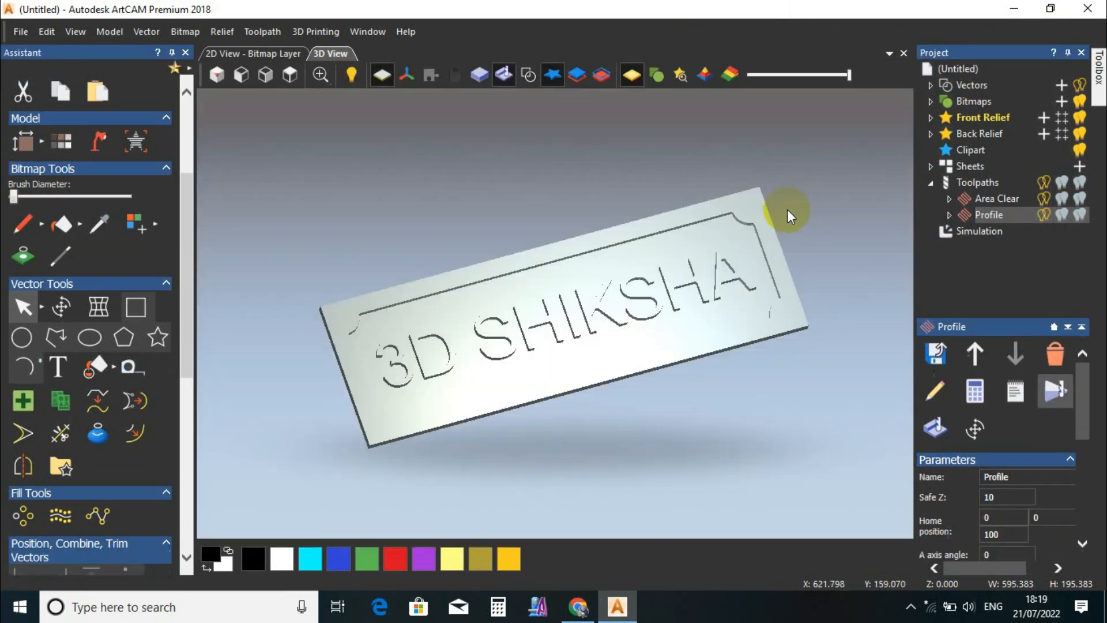
# - Examine the simulated name plate's lettering and profile-cut edges from different angles in the 3D view
pyautogui.scroll(3, 623, 392)
pyautogui.scroll(-2, 745, 408)
pyautogui.moveTo(744, 413); pyautogui.dragTo(663, 298)
pyautogui.click(381, 77)
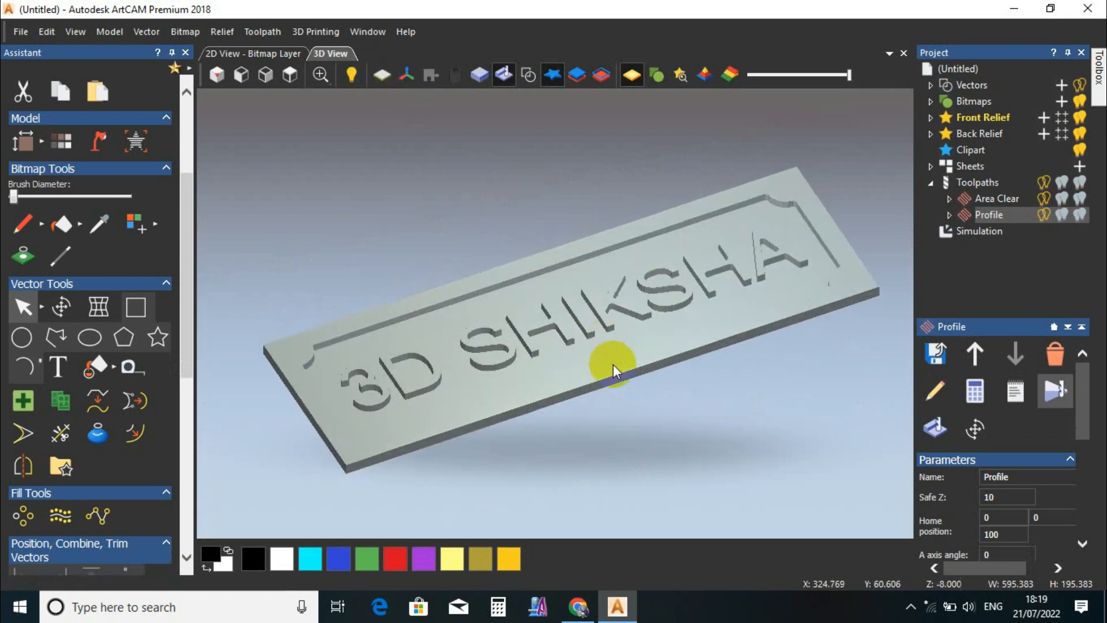
pyautogui.moveTo(695, 234); pyautogui.dragTo(721, 273)
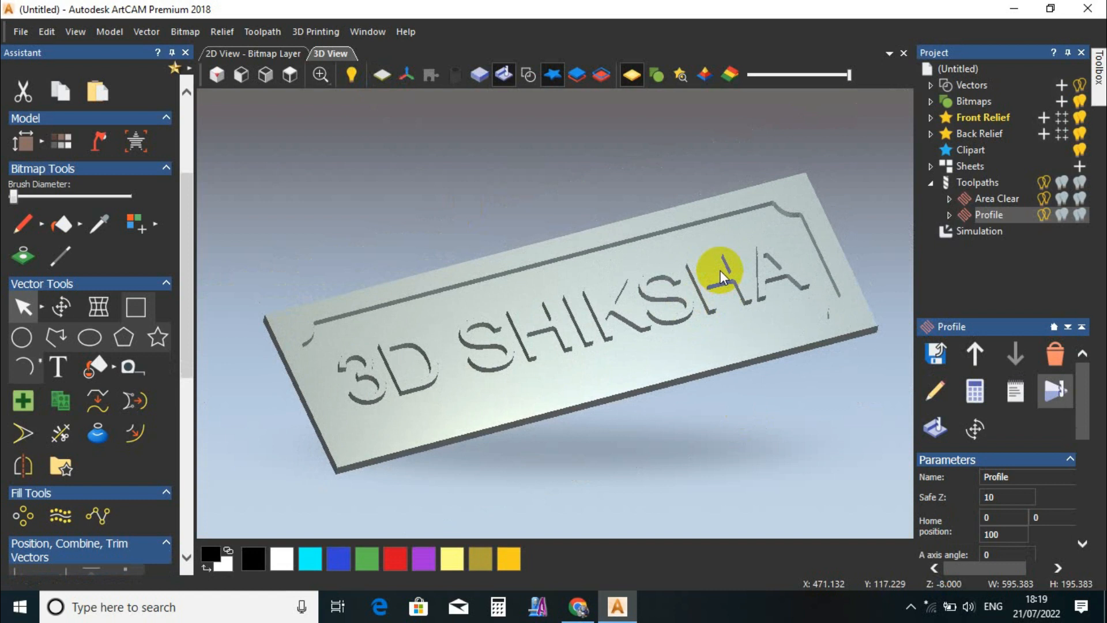